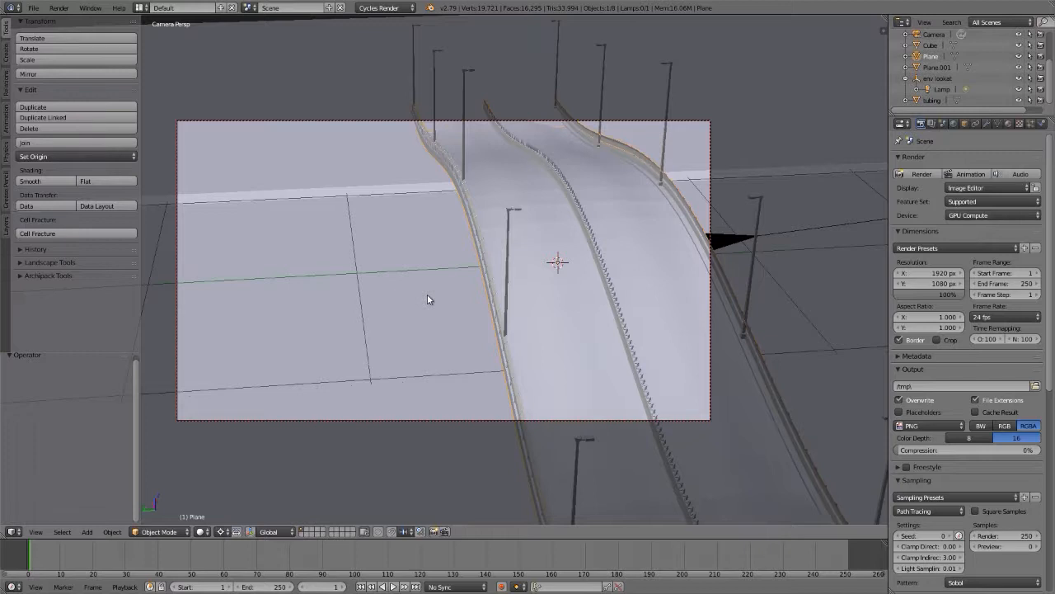
# Step: Select the road object and preview the scene from the top in rendered shading
pyautogui.rightClick(402, 298)
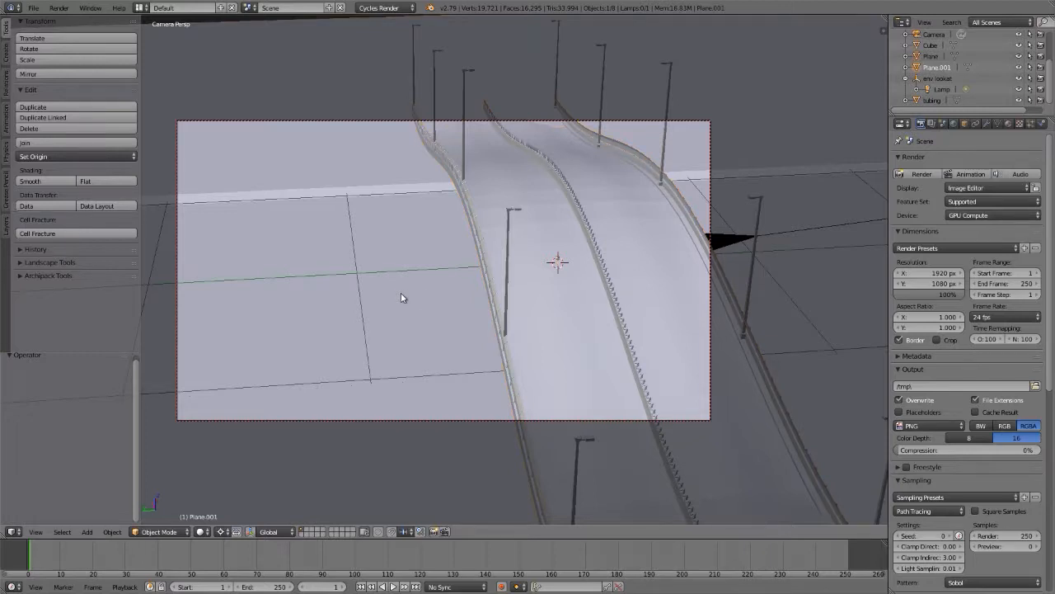
pyautogui.press('KP_7')
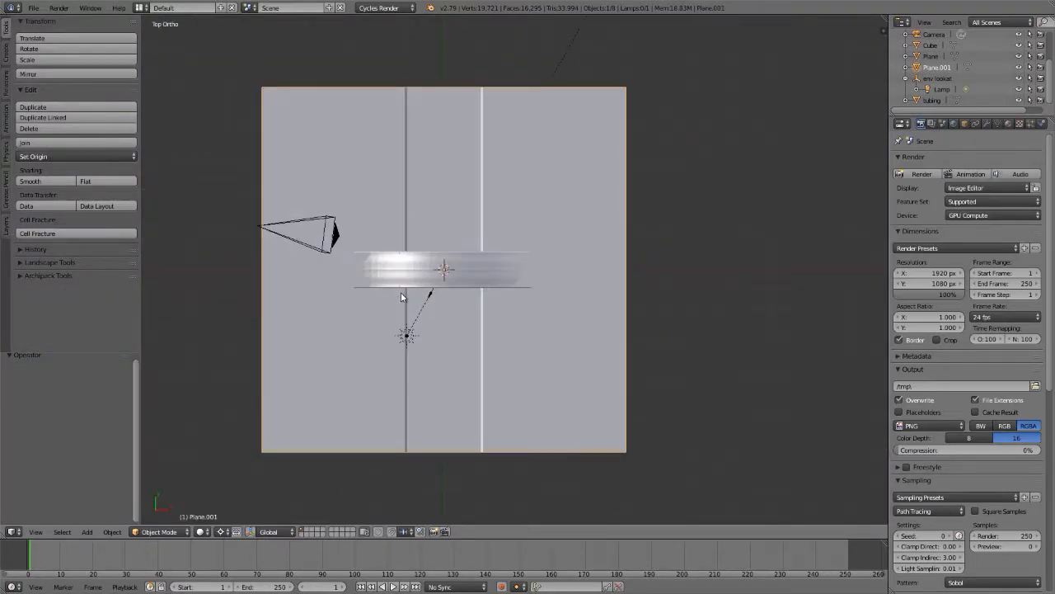
pyautogui.rightClick(401, 297)
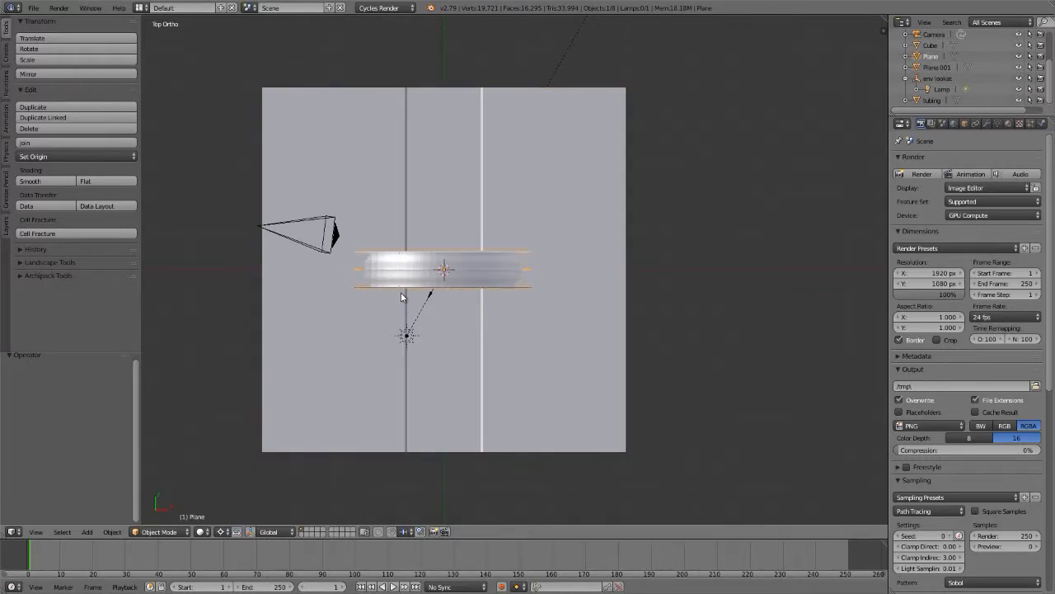
pyautogui.hotkey('shift', 'z')
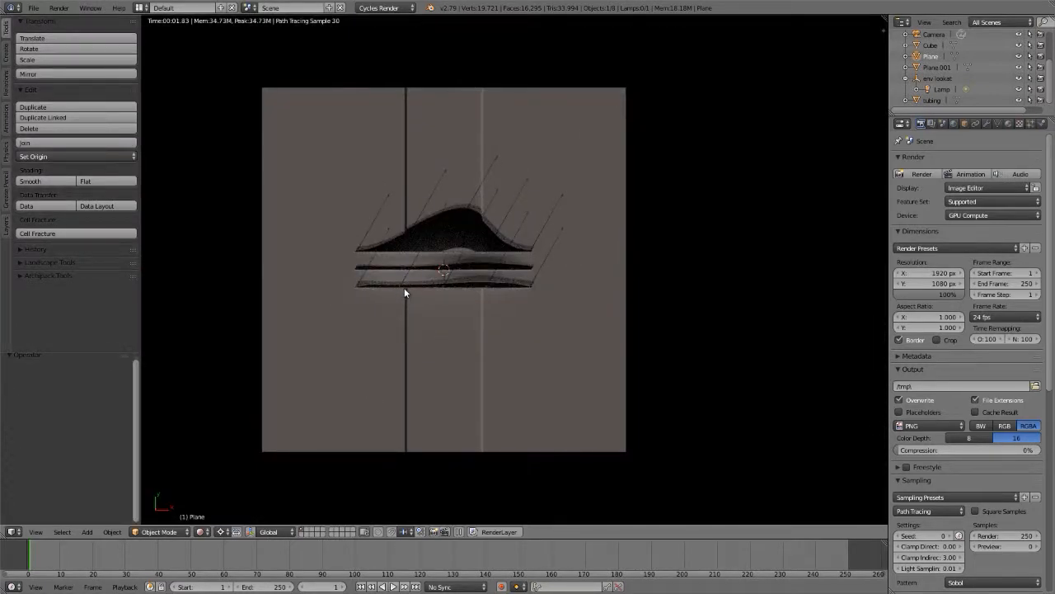
# Step: Set the world background's sky texture strength to 0
pyautogui.click(955, 125)
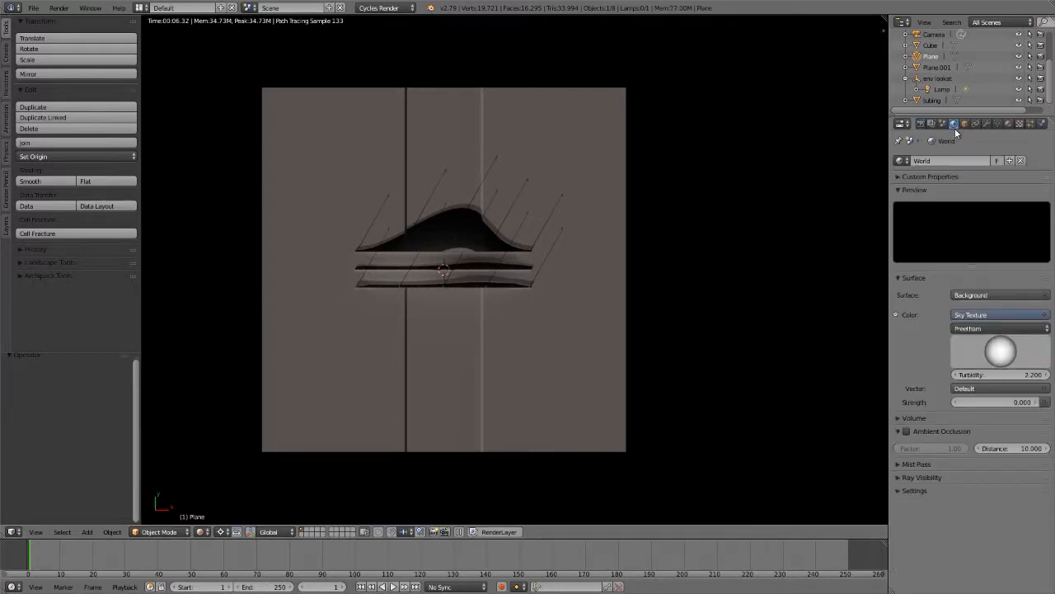
pyautogui.click(991, 402)
pyautogui.write('0.0')
pyautogui.press('Return')
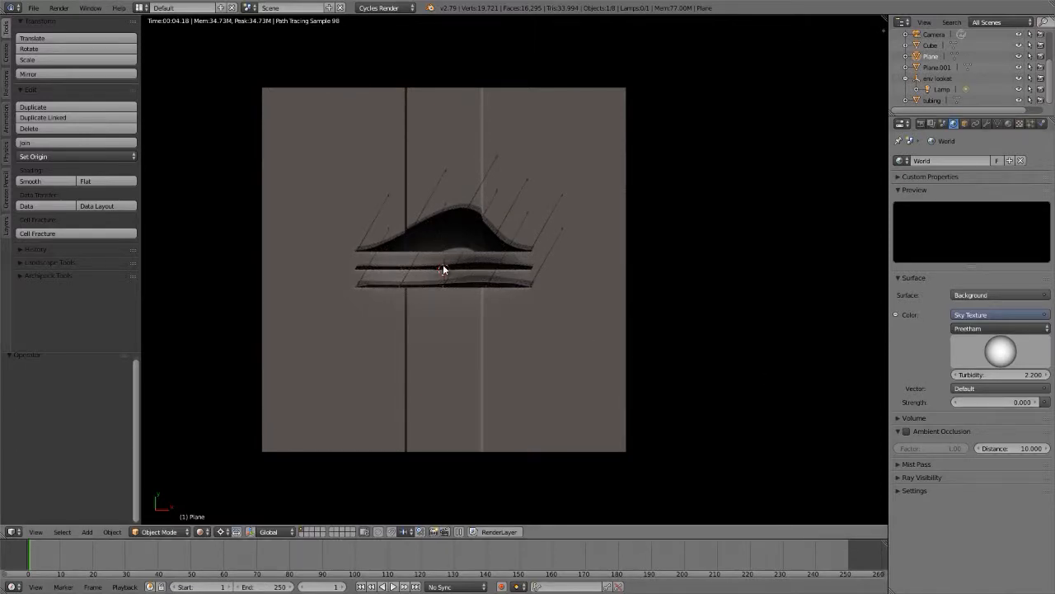
# Step: Hide the tool shelf and inspect the shadows cast by the road and street lights in the rendered view
pyautogui.scroll(6, 438, 260)
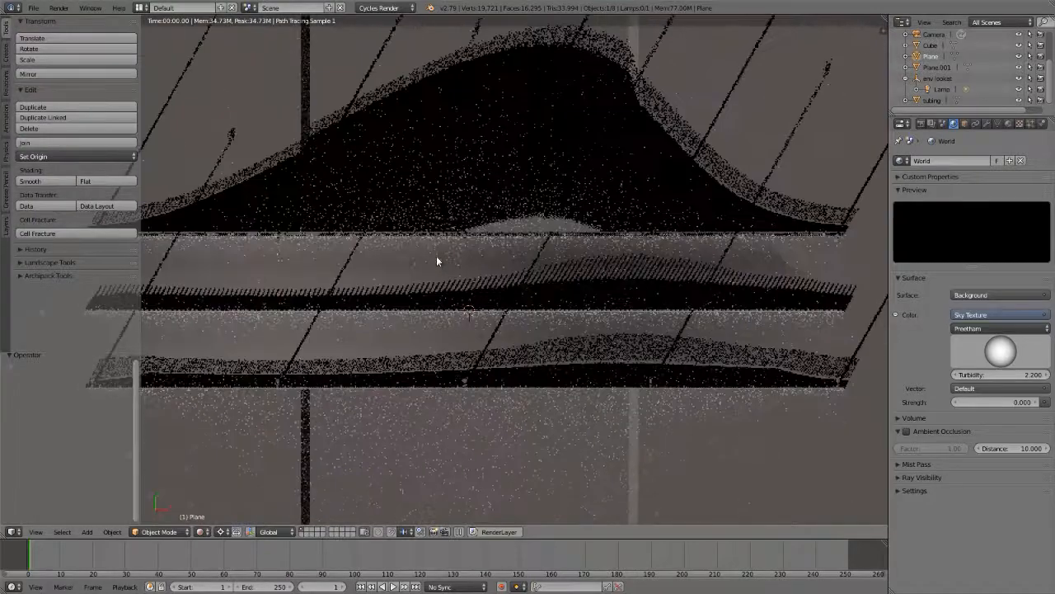
pyautogui.press('t')
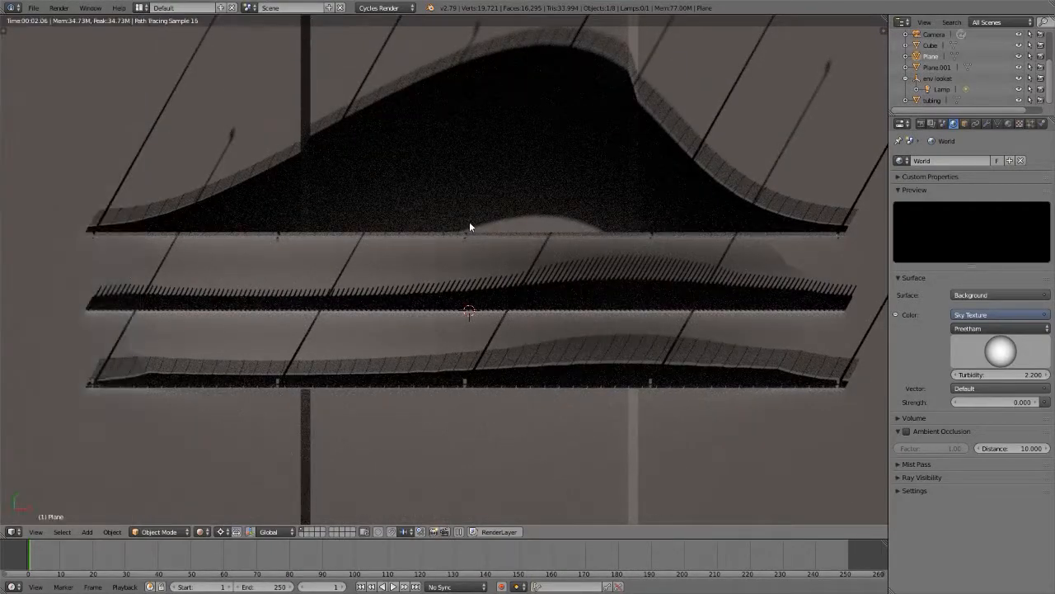
pyautogui.scroll(3, 450, 278)
pyautogui.scroll(-1, 432, 310)
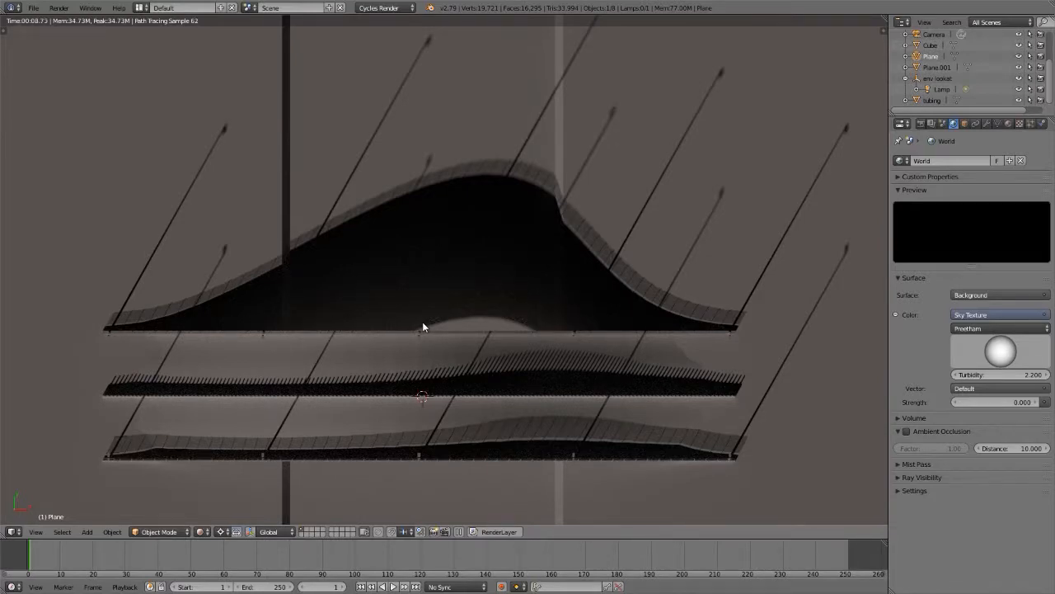
# Step: Show the scene in wireframe and select the env lookat arrow that steers the sun lamp
pyautogui.press('z')
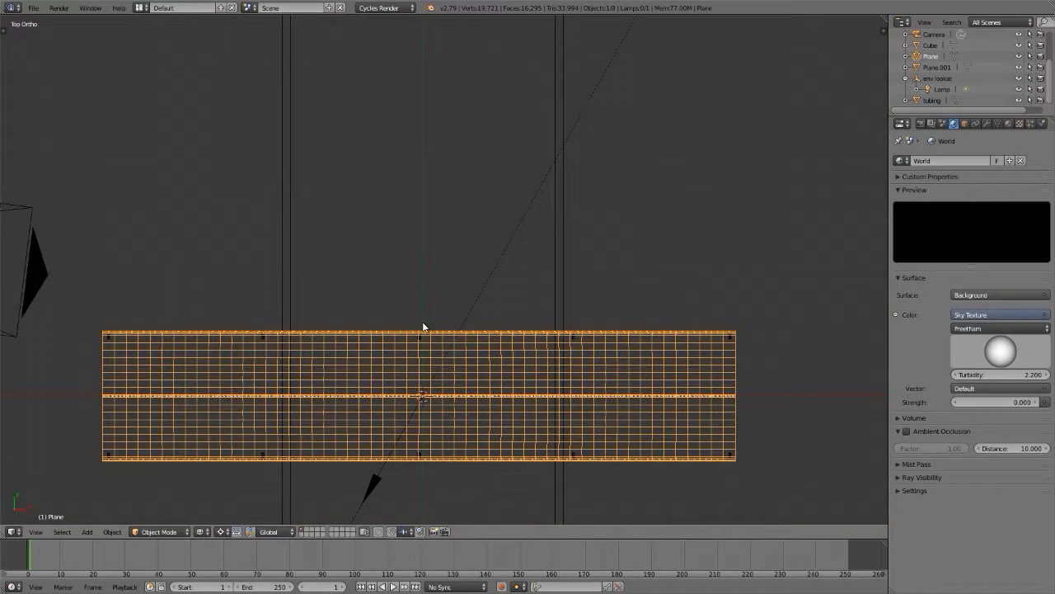
pyautogui.rightClick(376, 484)
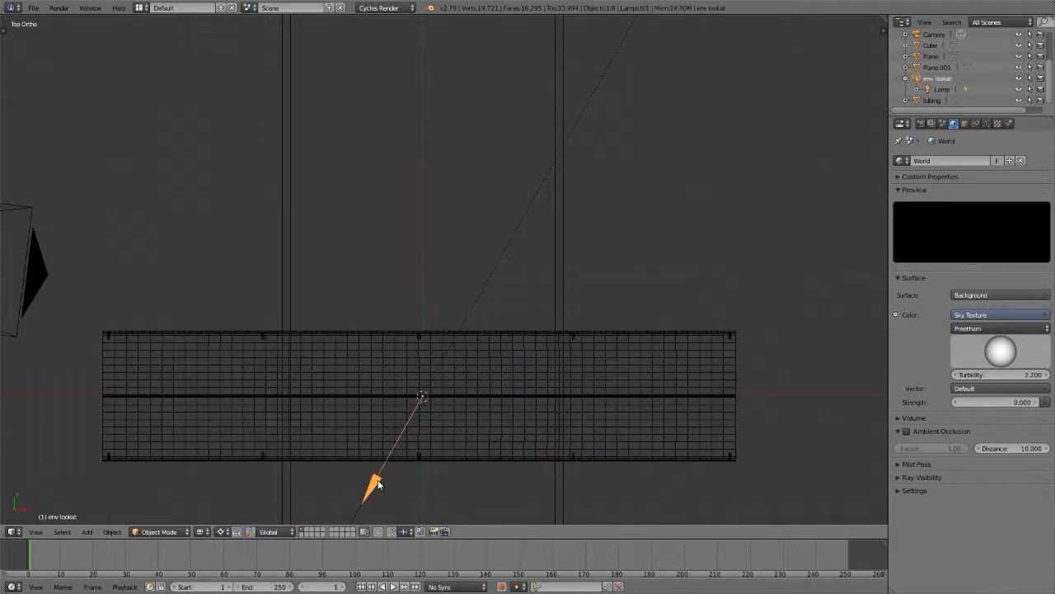
pyautogui.press('r')
pyautogui.press('r')
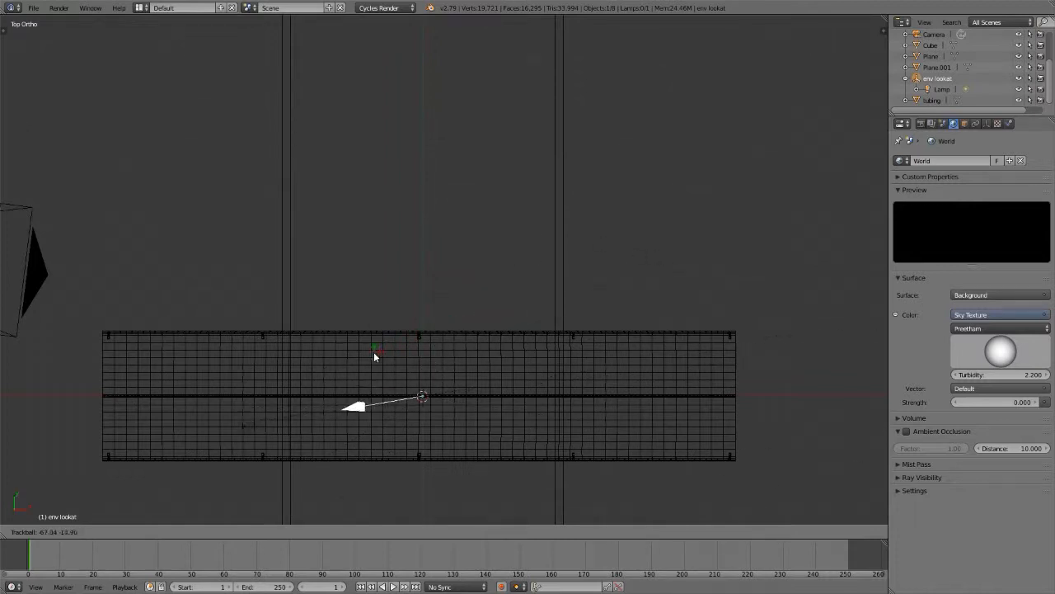
pyautogui.click(451, 309)
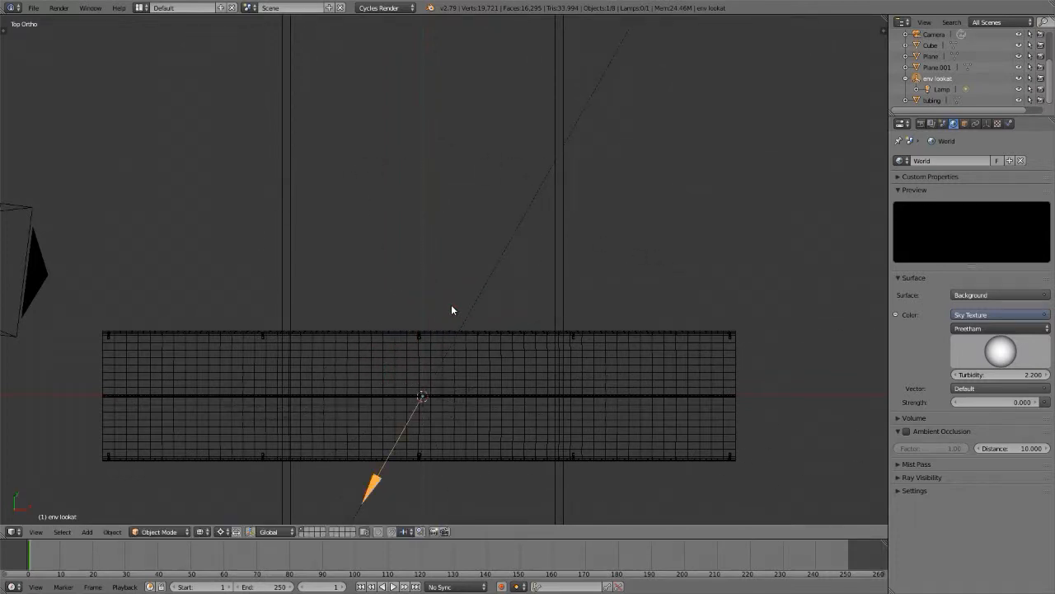
# Step: Clear the env lookat arrow's rotation and trackball-rotate it by about 50 and -29 degrees in rendered preview
pyautogui.hotkey('alt', 'r')
pyautogui.hotkey('shift', 'z')
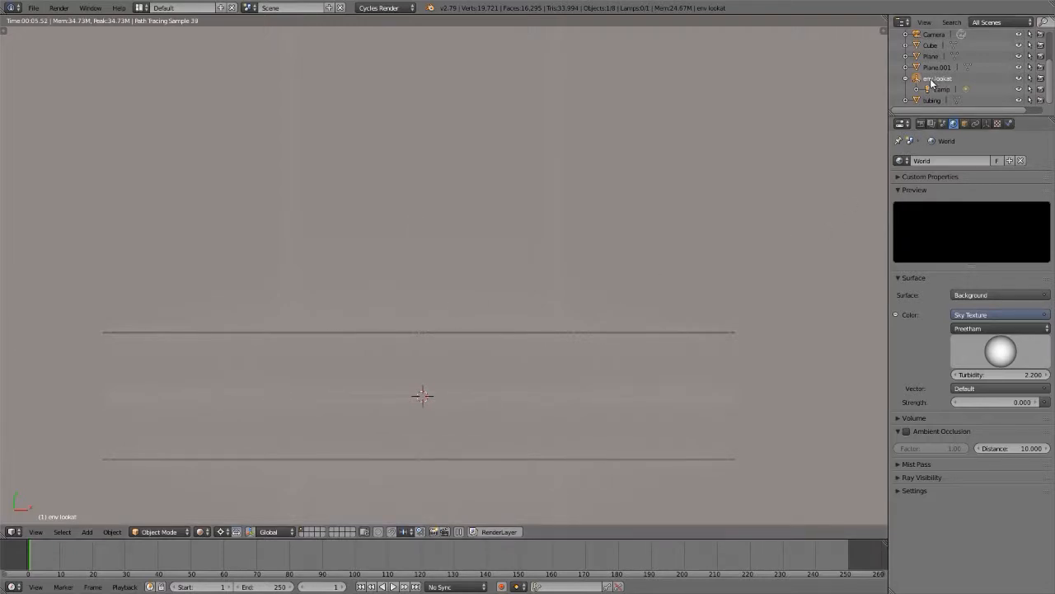
pyautogui.press('r')
pyautogui.press('r')
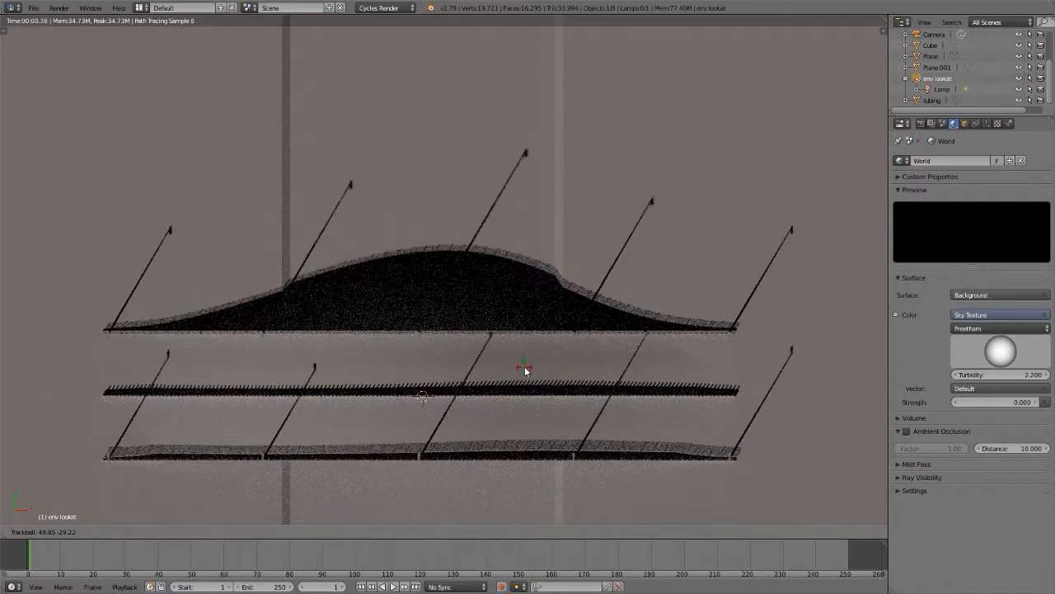
pyautogui.click(525, 370)
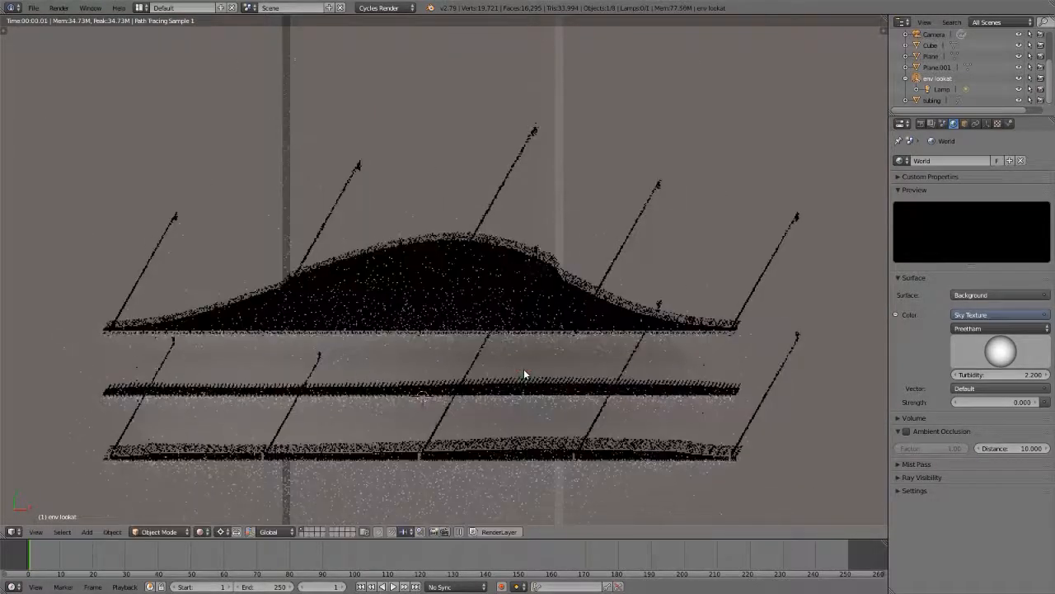
# Step: Select the sun lamp and set its emission strength to 9
pyautogui.click(944, 92)
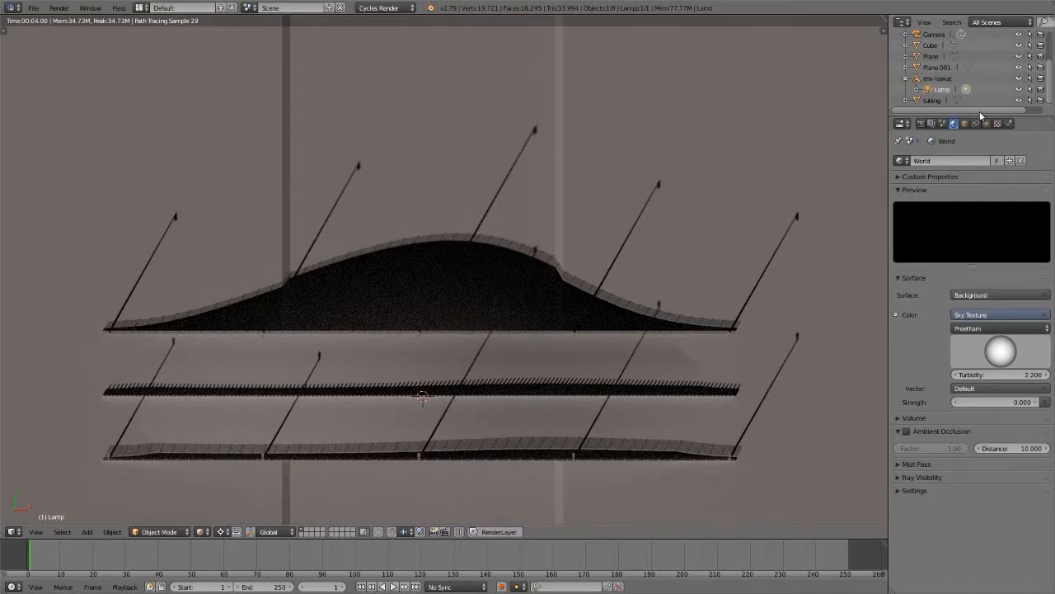
pyautogui.click(986, 124)
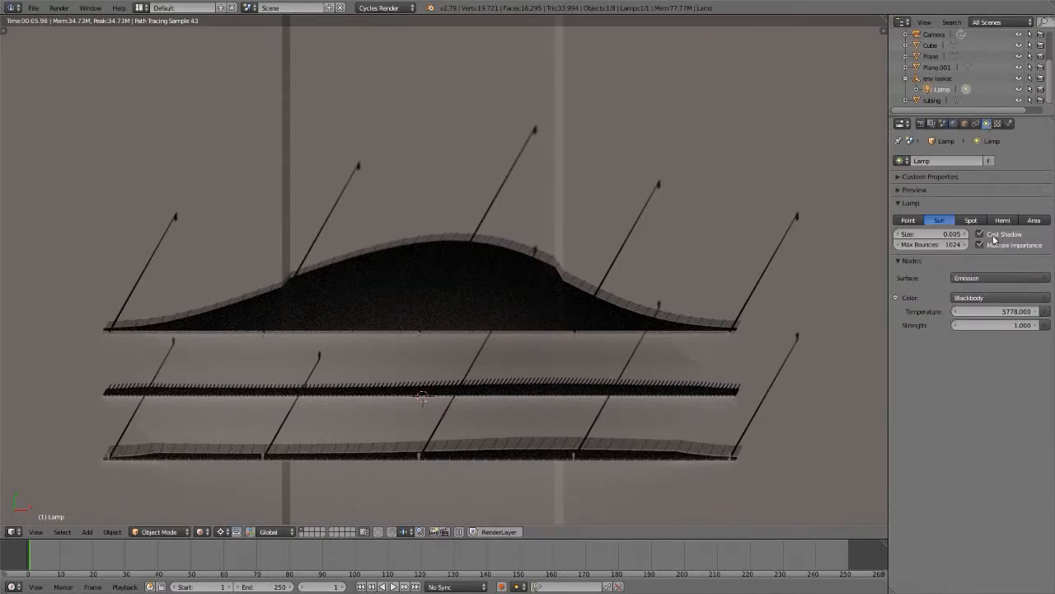
pyautogui.click(997, 324)
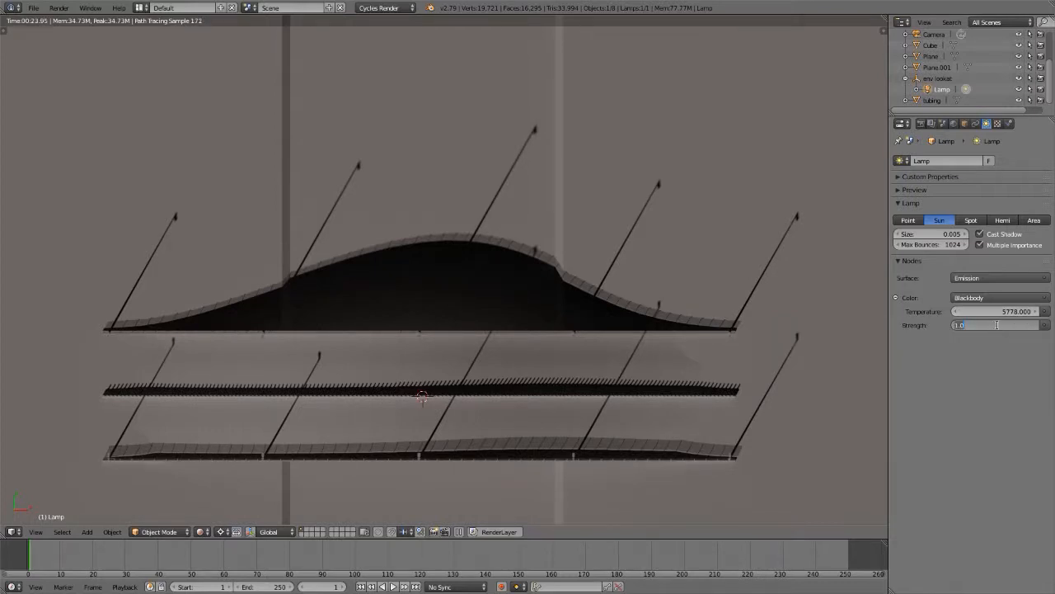
pyautogui.write('9')
pyautogui.press('Return')
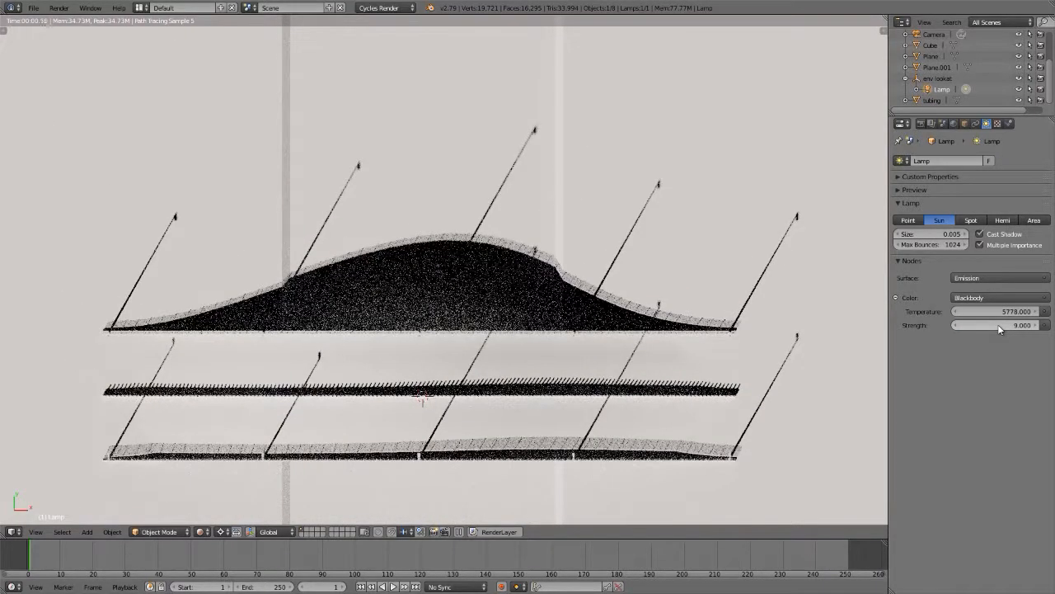
# Step: Set the scene's colour management view transform to False Color and check the exposure along the road's edge
pyautogui.click(943, 123)
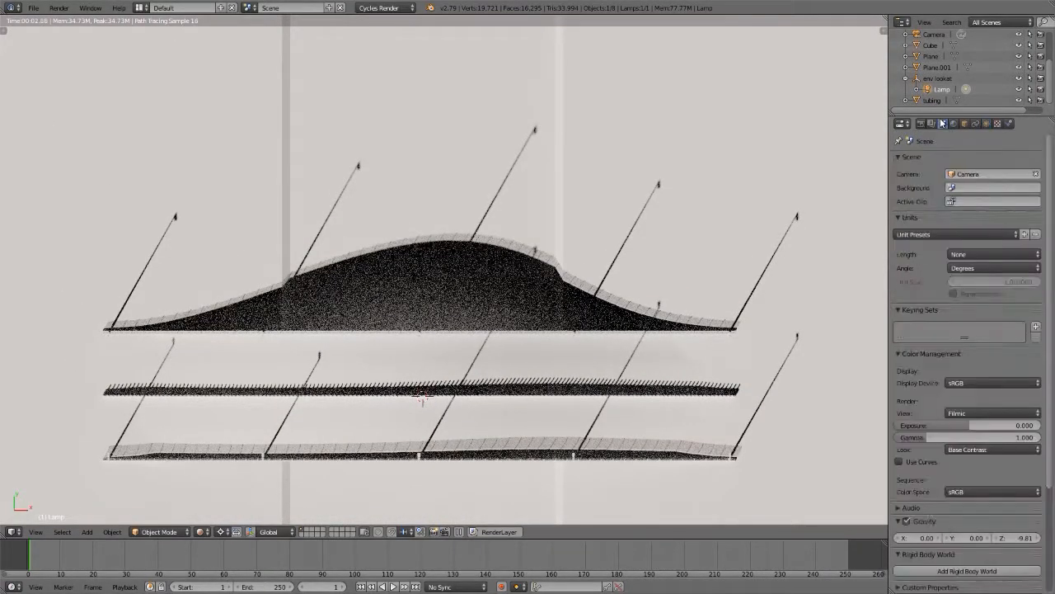
pyautogui.click(971, 413)
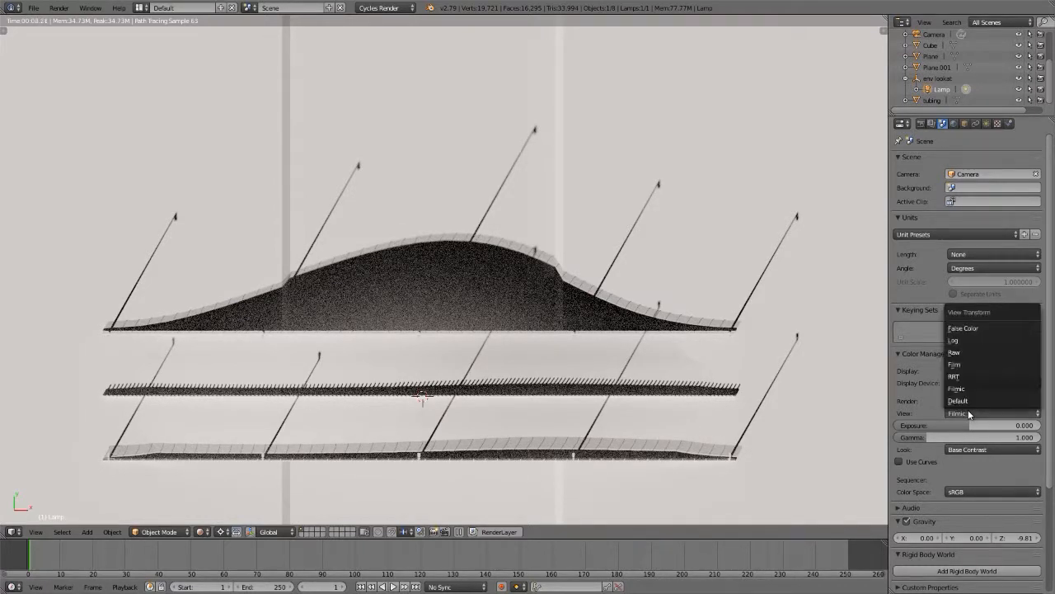
pyautogui.click(976, 326)
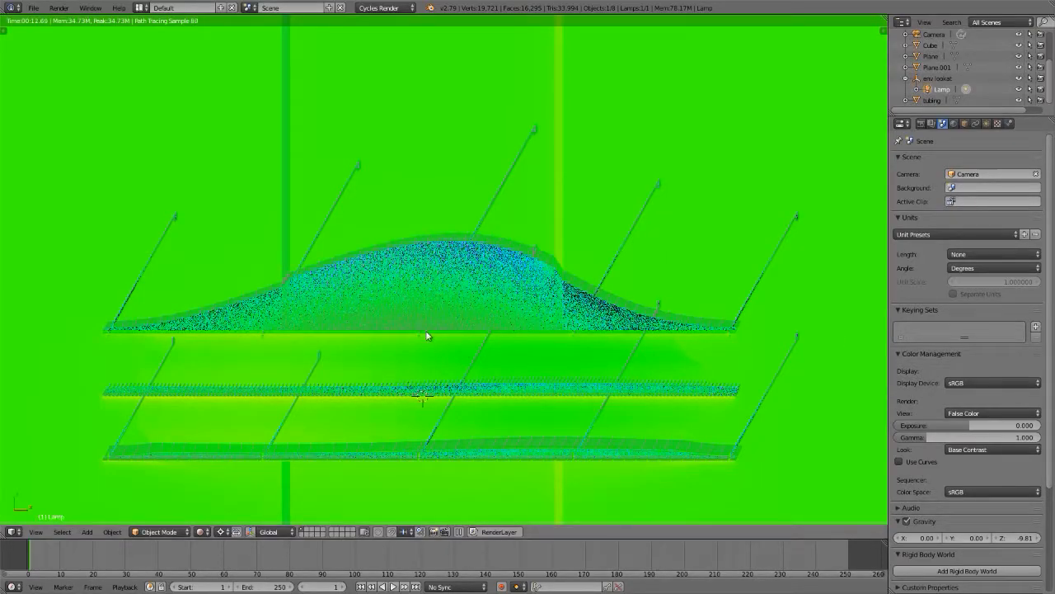
pyautogui.scroll(8, 426, 335)
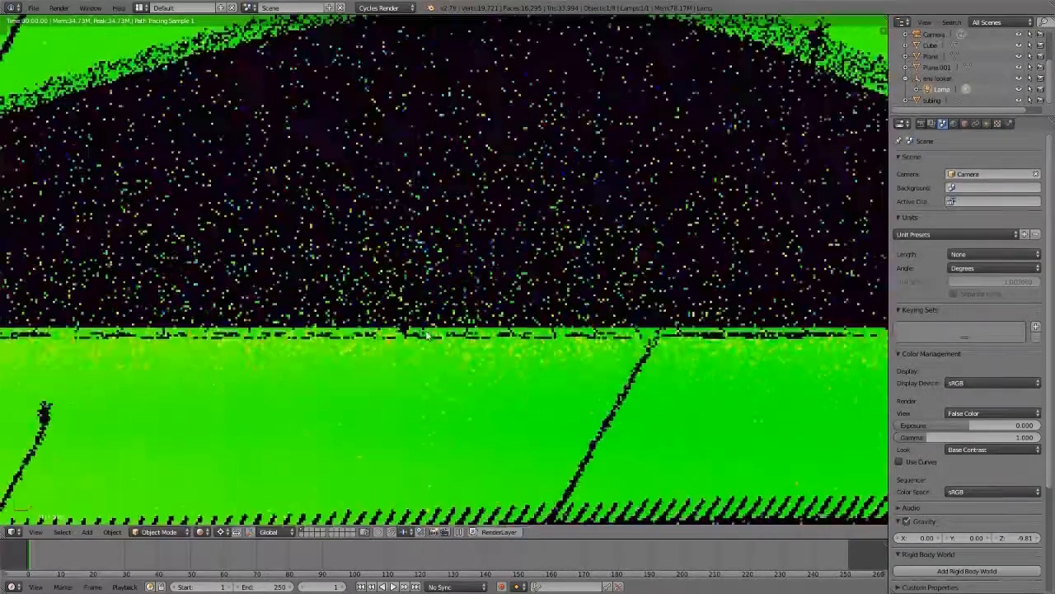
pyautogui.scroll(6, 426, 336)
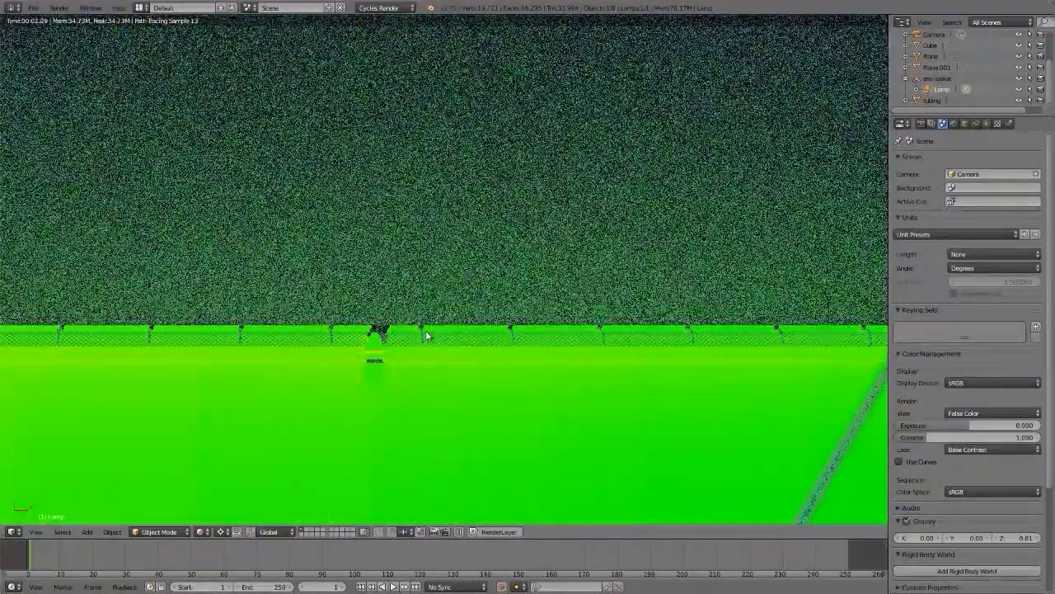
# Step: Set the sun lamp's emission strength to 16
pyautogui.click(986, 123)
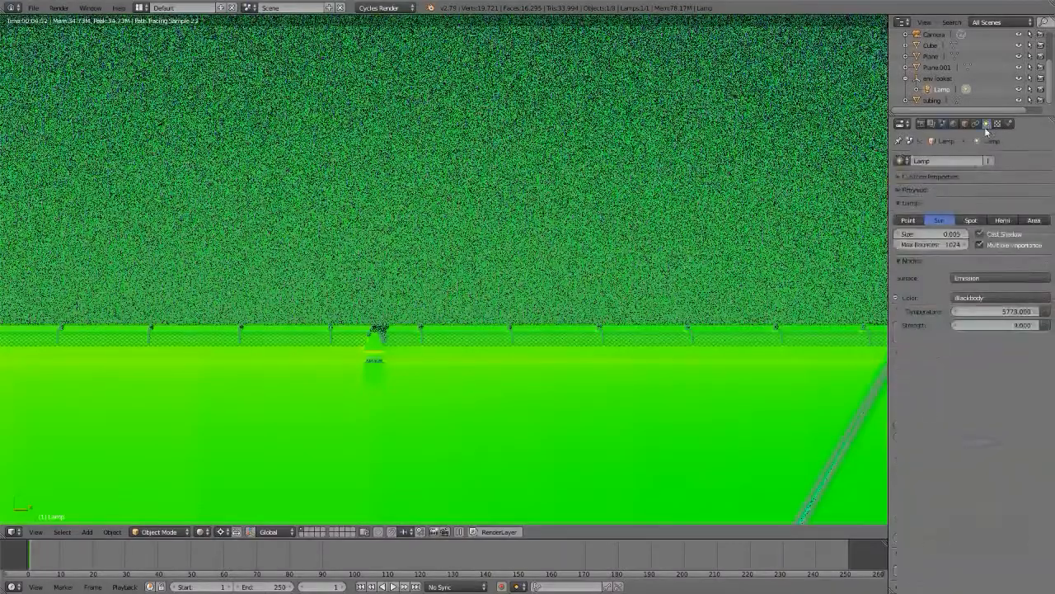
pyautogui.click(996, 324)
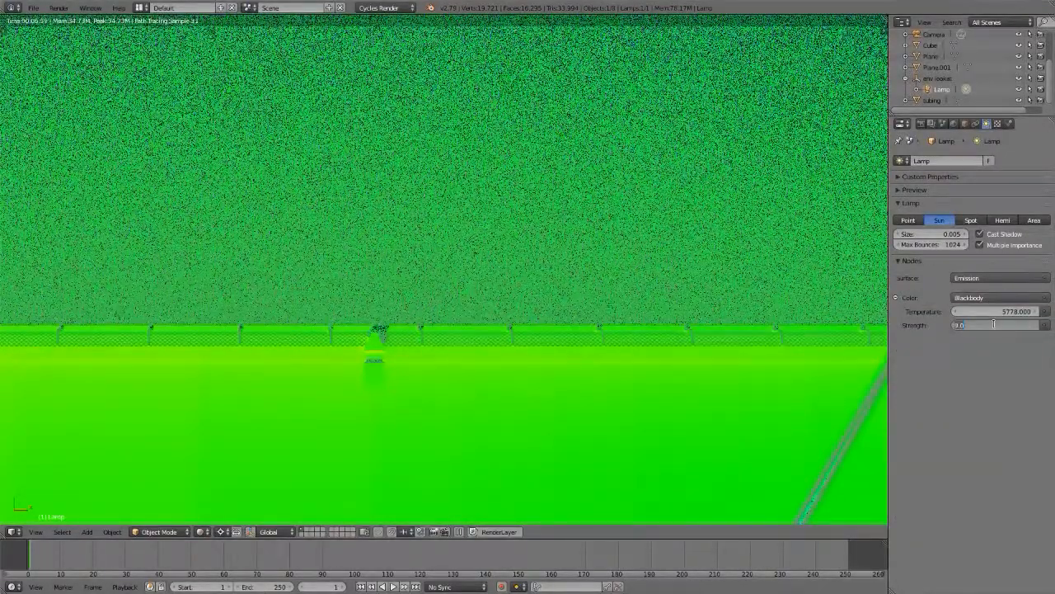
pyautogui.write('18')
pyautogui.press('Return')
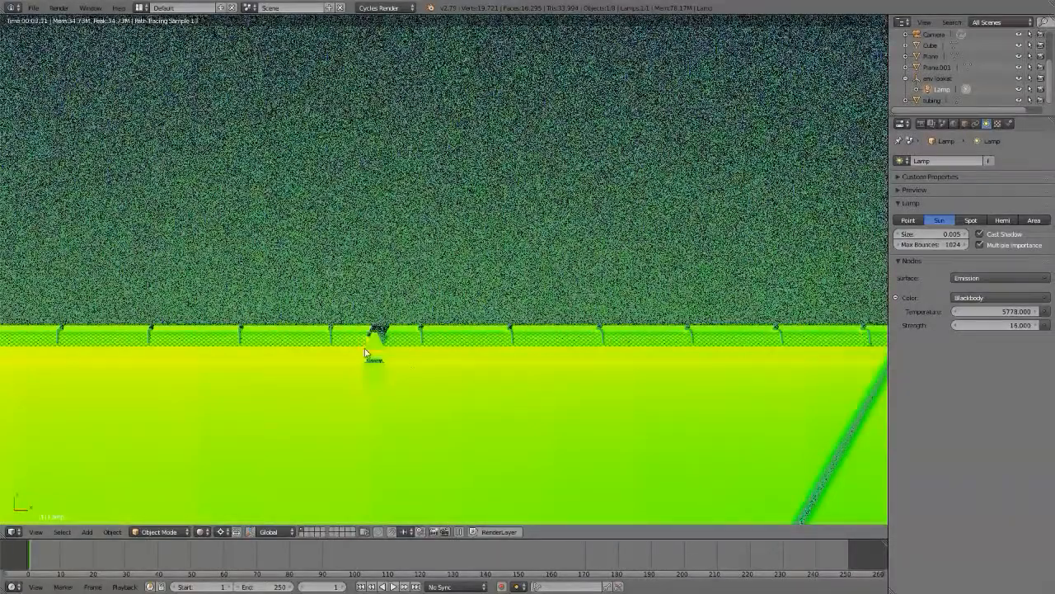
# Step: Raise the sun lamp's emission strength to 18 and check the exposure at the street light base
pyautogui.click(985, 325)
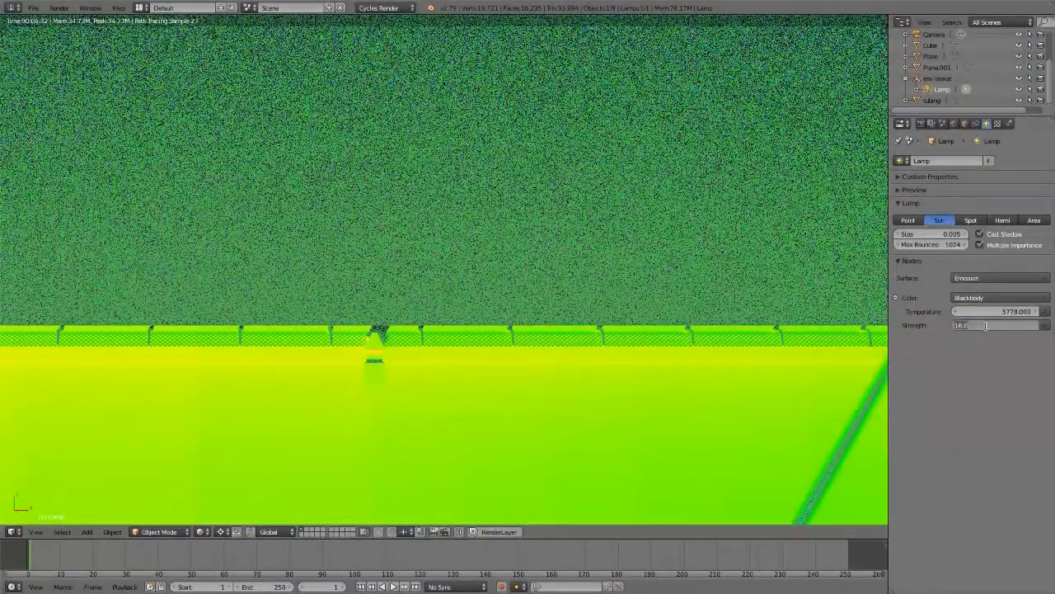
pyautogui.write('18')
pyautogui.press('Return')
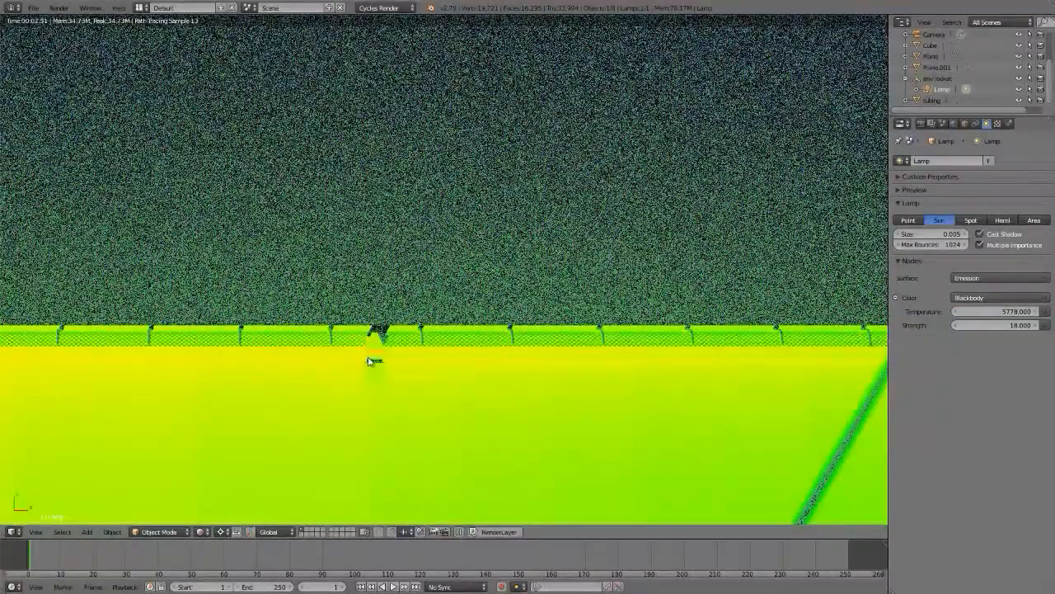
pyautogui.scroll(2, 372, 356)
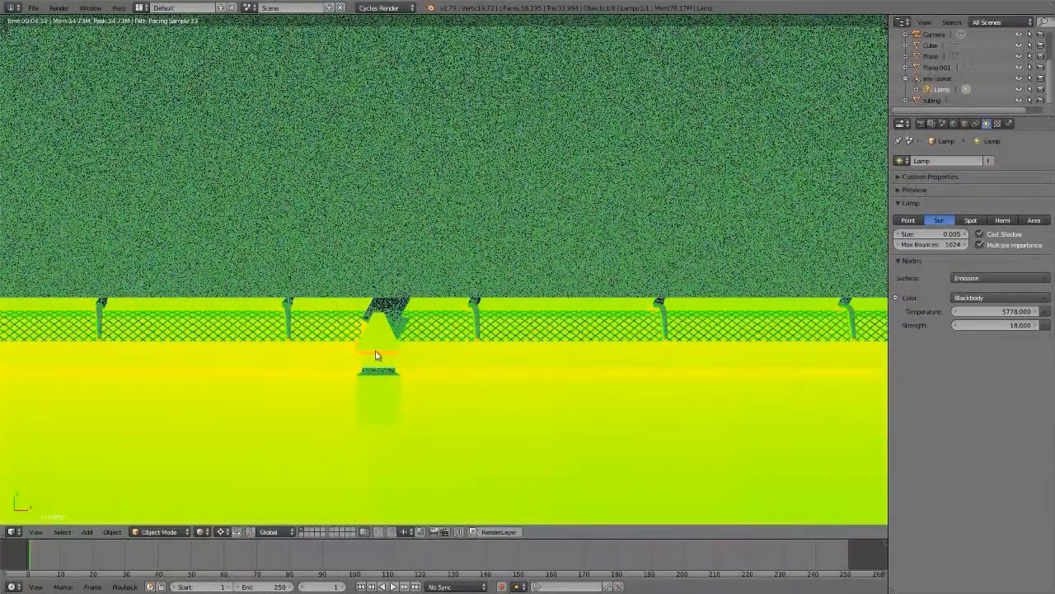
# Step: Set the sun lamp's emission strength to 30
pyautogui.click(982, 325)
pyautogui.write('10')
pyautogui.press('Return')
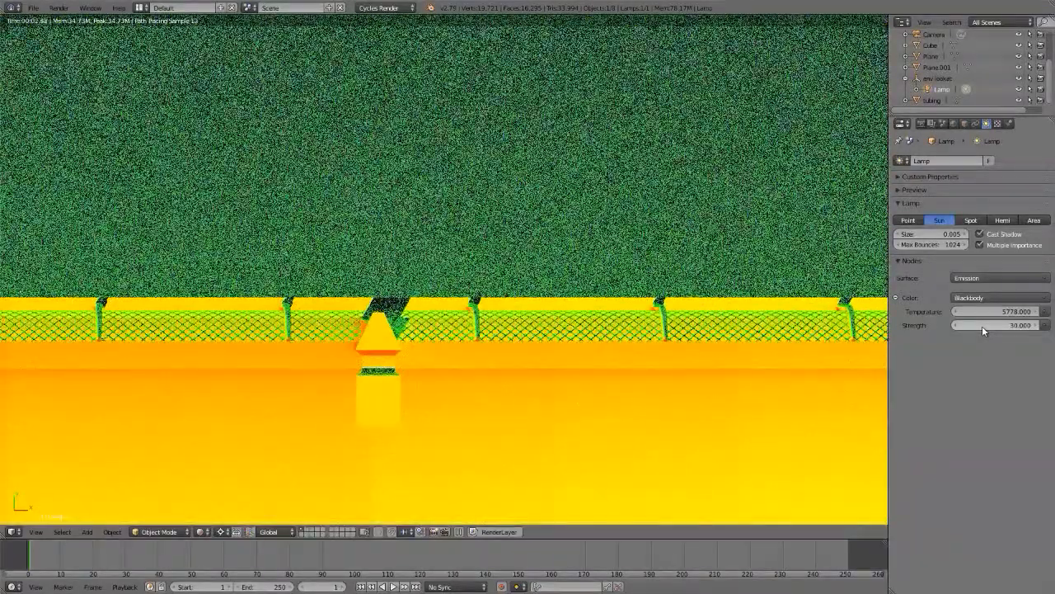
# Step: Lower the sun lamp's emission strength to 4 and check the exposure across the whole road
pyautogui.click(982, 325)
pyautogui.write('5')
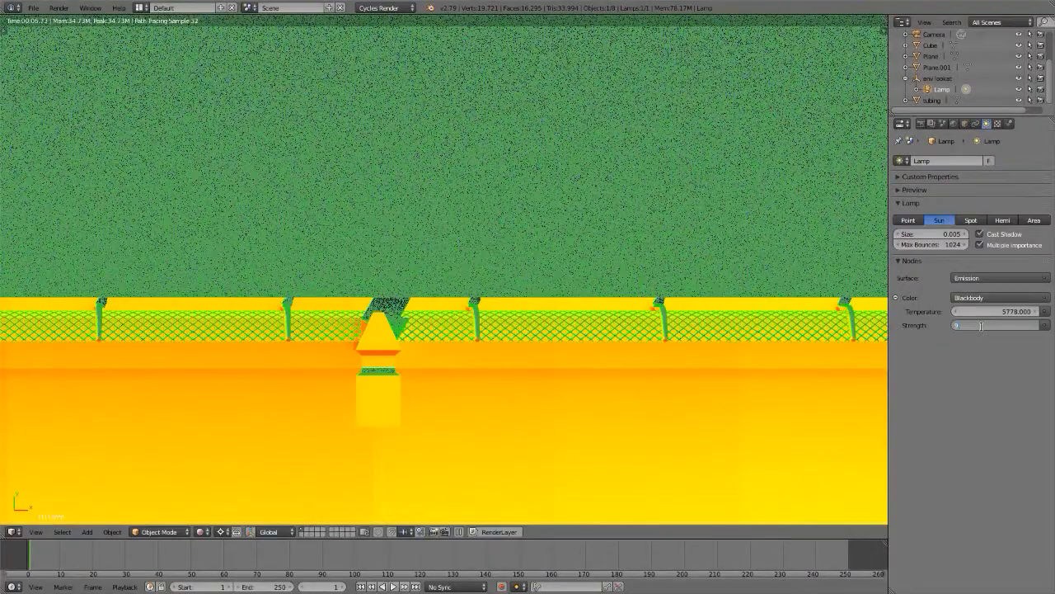
pyautogui.press('Return')
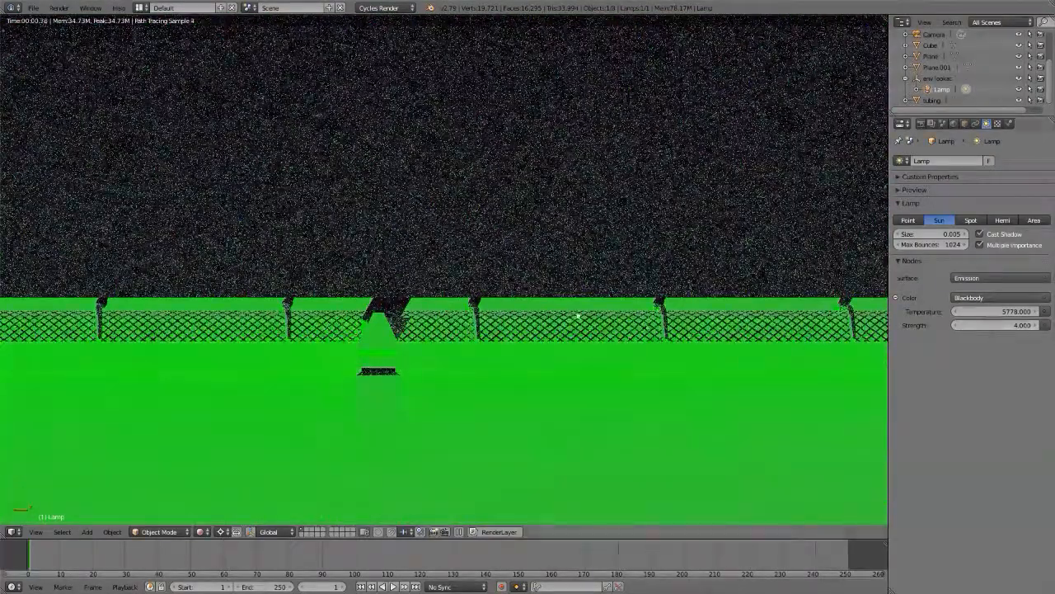
pyautogui.scroll(-18, 415, 296)
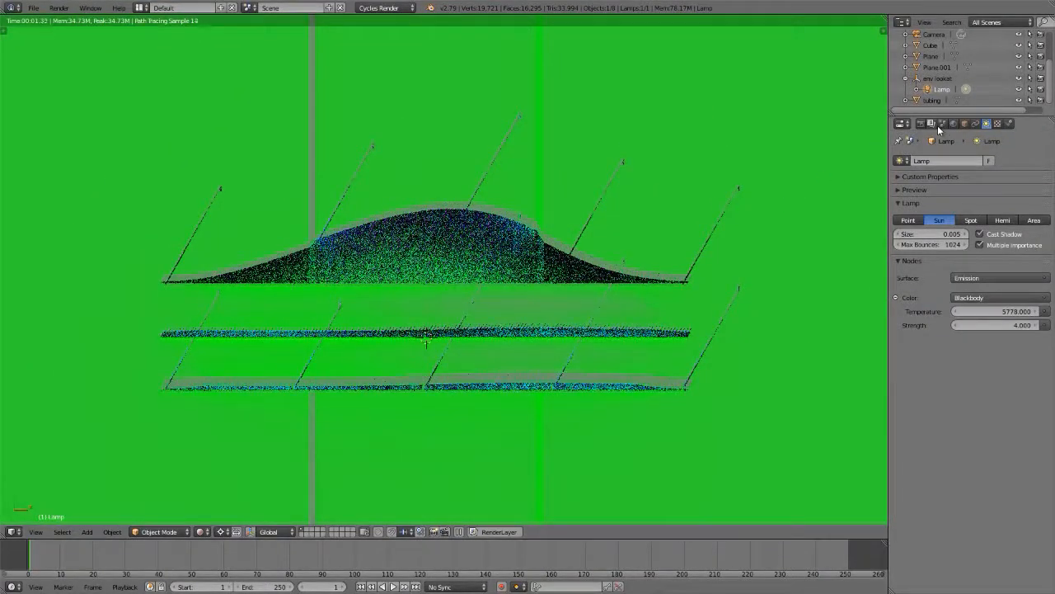
# Step: Change the color management view transform from False Color to Filmic
pyautogui.click(943, 124)
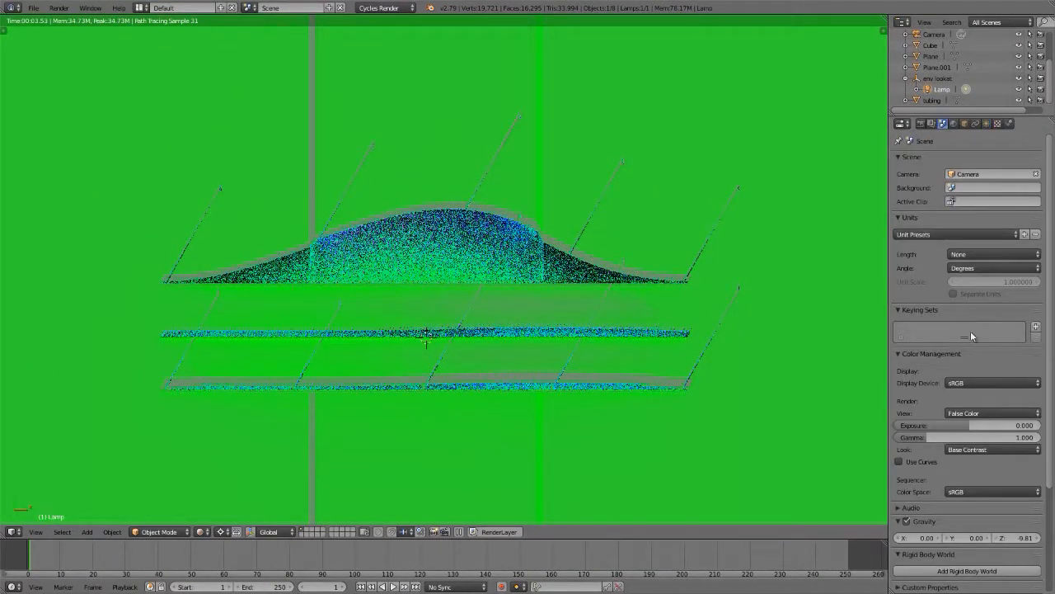
pyautogui.click(979, 414)
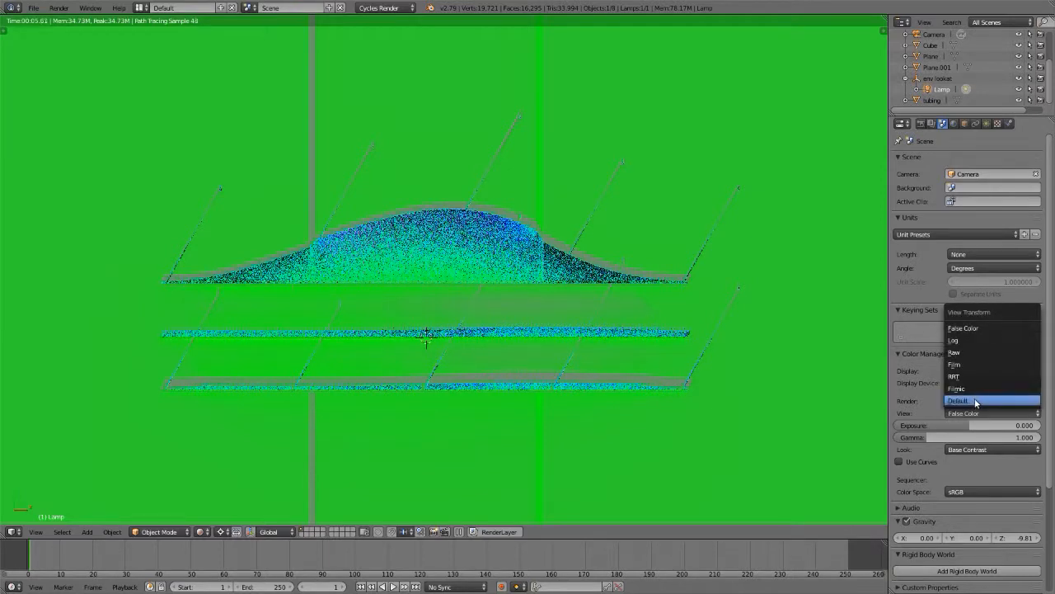
pyautogui.click(975, 389)
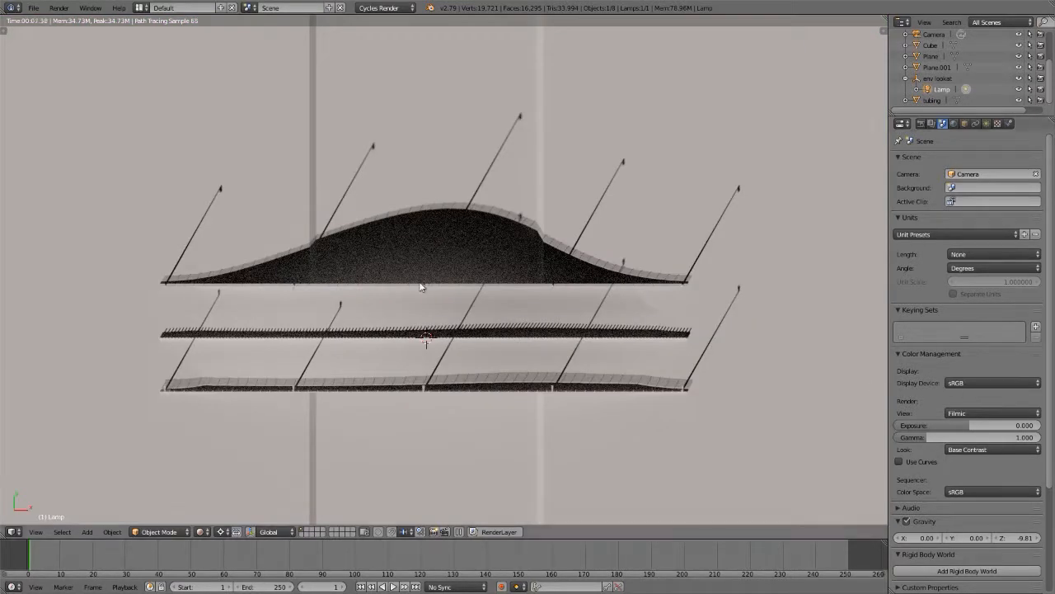
pyautogui.scroll(-1, 428, 464)
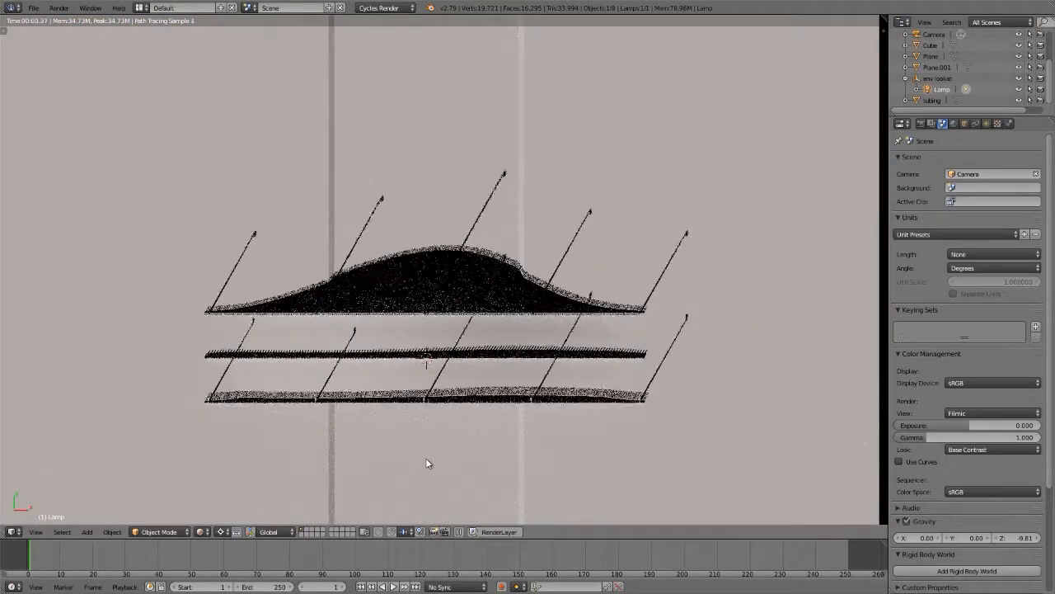
pyautogui.keyDown('shift'); pyautogui.moveTo(409, 450); pyautogui.dragTo(434, 440, button='middle'); pyautogui.keyUp('shift')
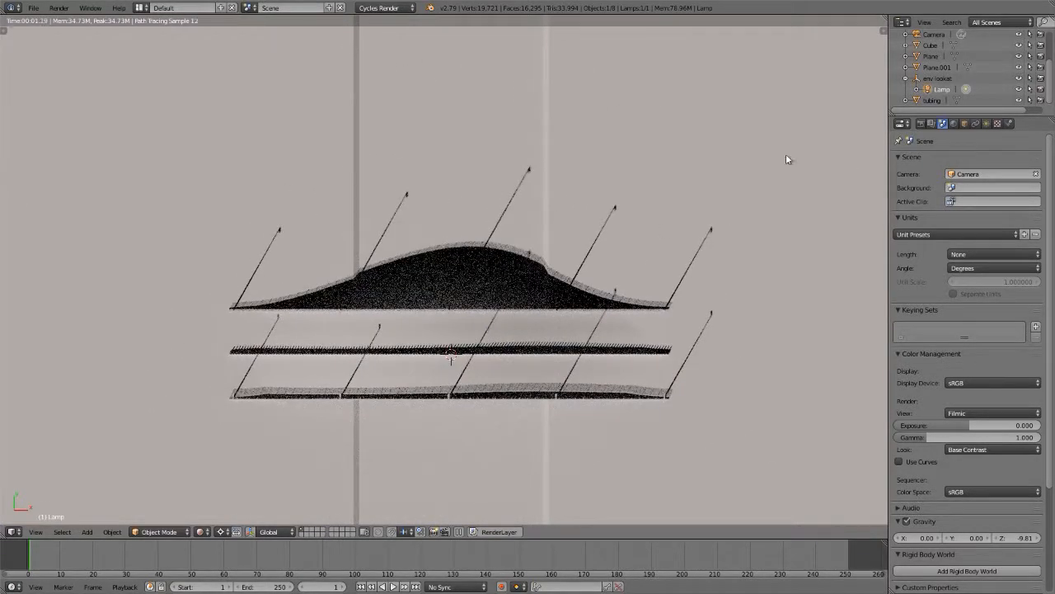
# Step: Switch the viewport to wireframe shading and clear the rotation of the env lookat empty
pyautogui.click(932, 78)
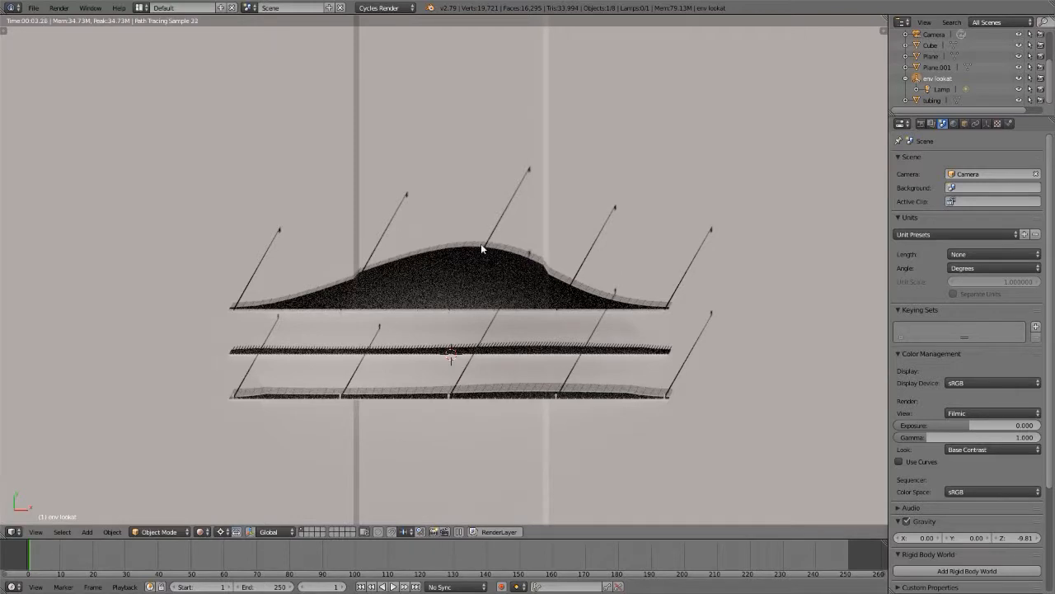
pyautogui.hotkey('shift', 'z')
pyautogui.press('KP_7')
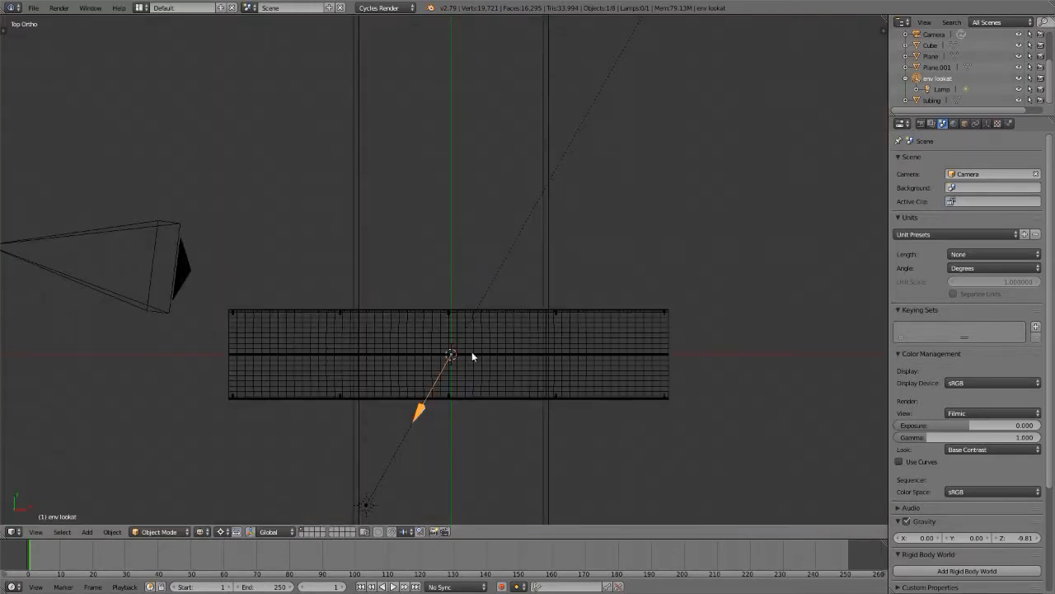
pyautogui.hotkey('alt', 'r')
pyautogui.press('KP_5')
pyautogui.press('KP_Decimal')
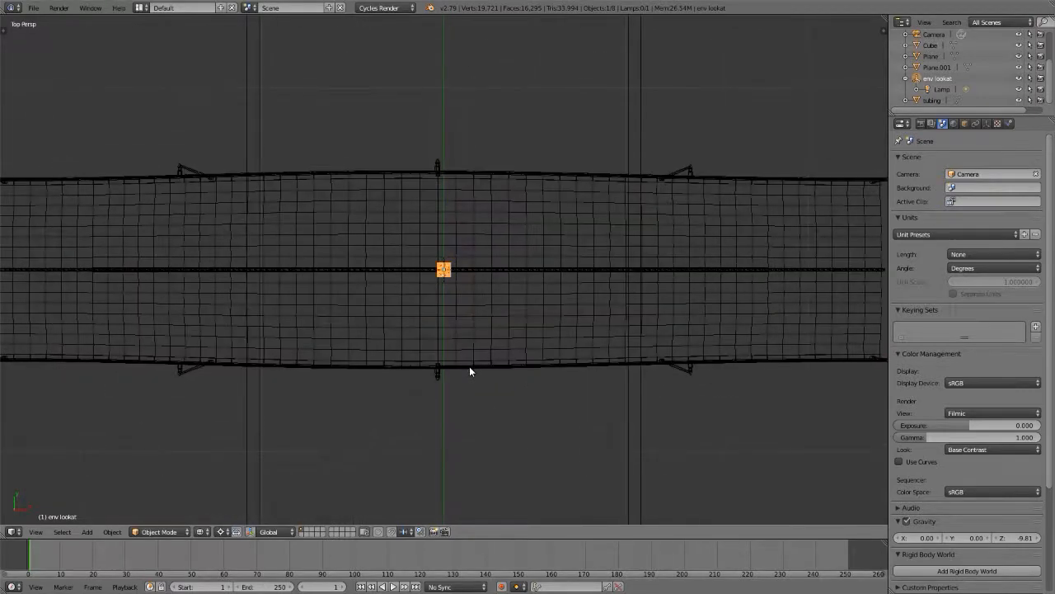
pyautogui.moveTo(451, 272); pyautogui.dragTo(376, 244, button='middle')
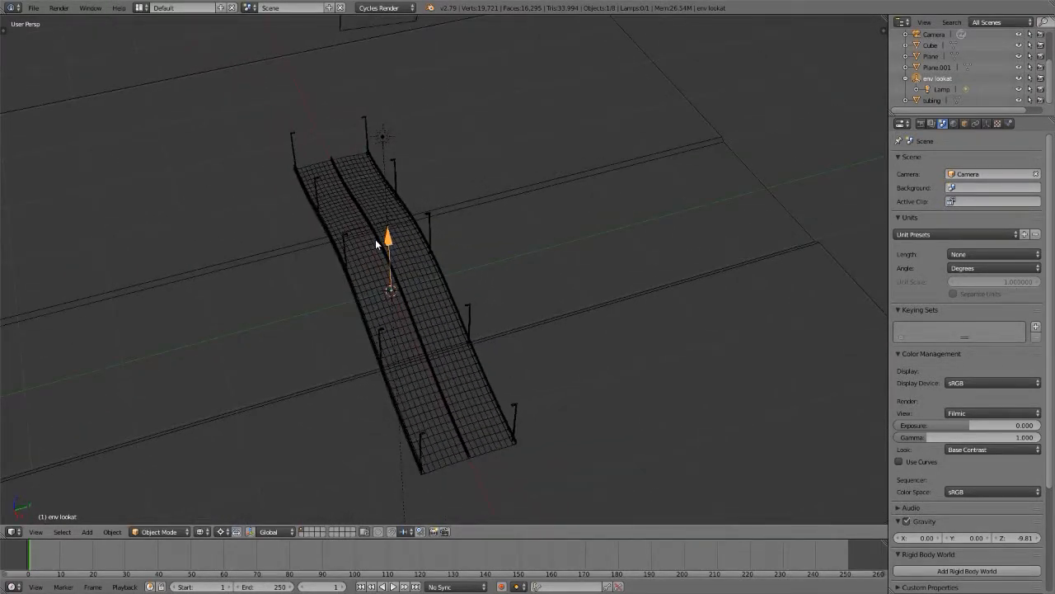
# Step: Add a second sun lamp at the 3D cursor in the middle of the road
pyautogui.hotkey('shift', 'a')
pyautogui.moveTo(362, 306)
pyautogui.moveTo(356, 369)
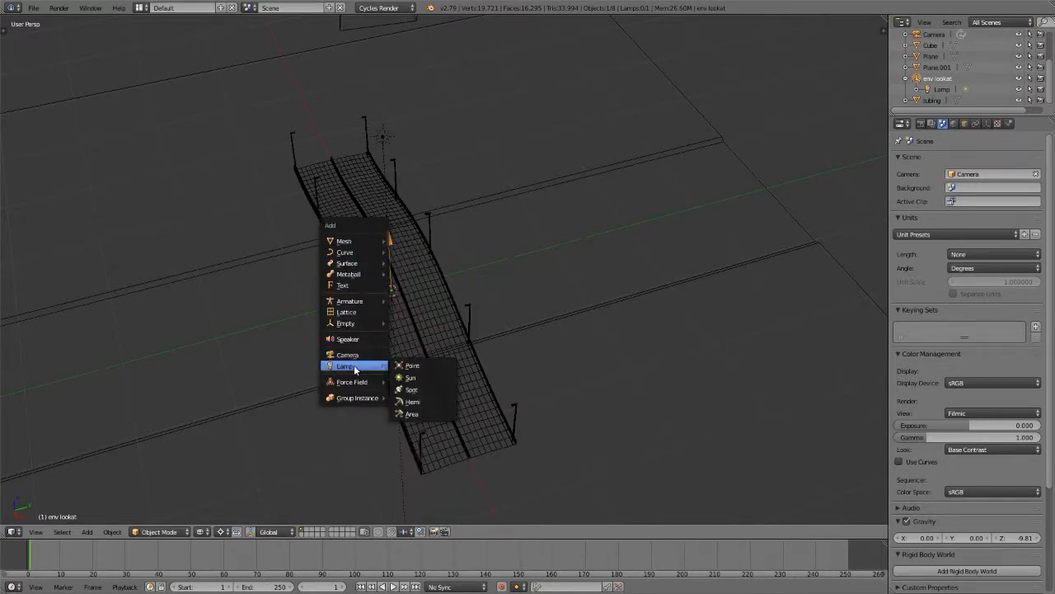
pyautogui.click(409, 377)
pyautogui.scroll(4, 375, 300)
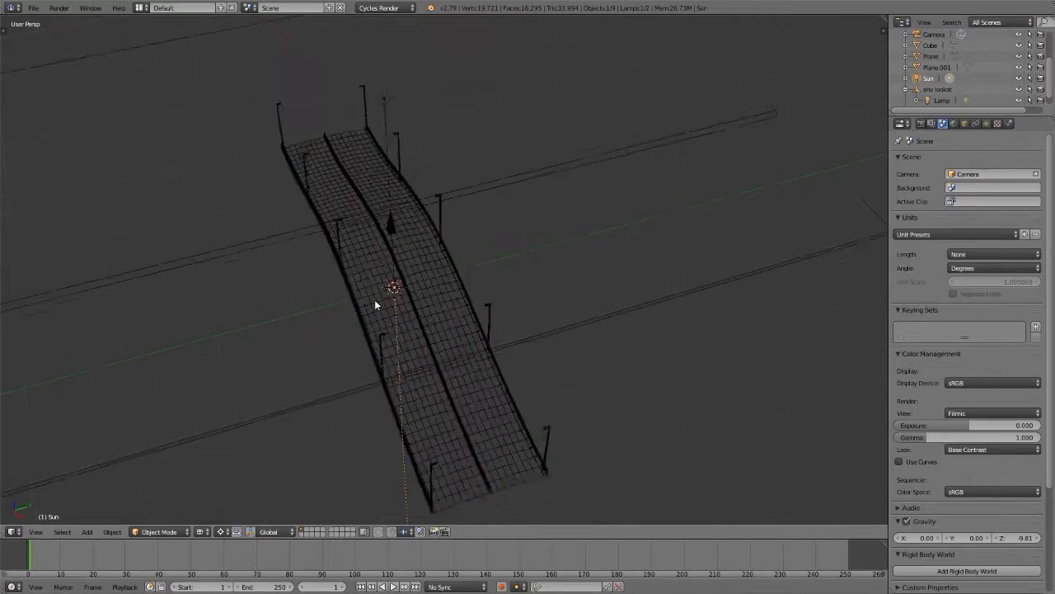
# Step: Turn on the 3D manipulator and raise the new sun lamp vertically above the road
pyautogui.moveTo(376, 301); pyautogui.dragTo(468, 273, button='middle')
pyautogui.keyDown('shift'); pyautogui.moveTo(319, 333); pyautogui.dragTo(486, 259, button='middle'); pyautogui.keyUp('shift')
pyautogui.moveTo(473, 254); pyautogui.dragTo(468, 256, button='middle')
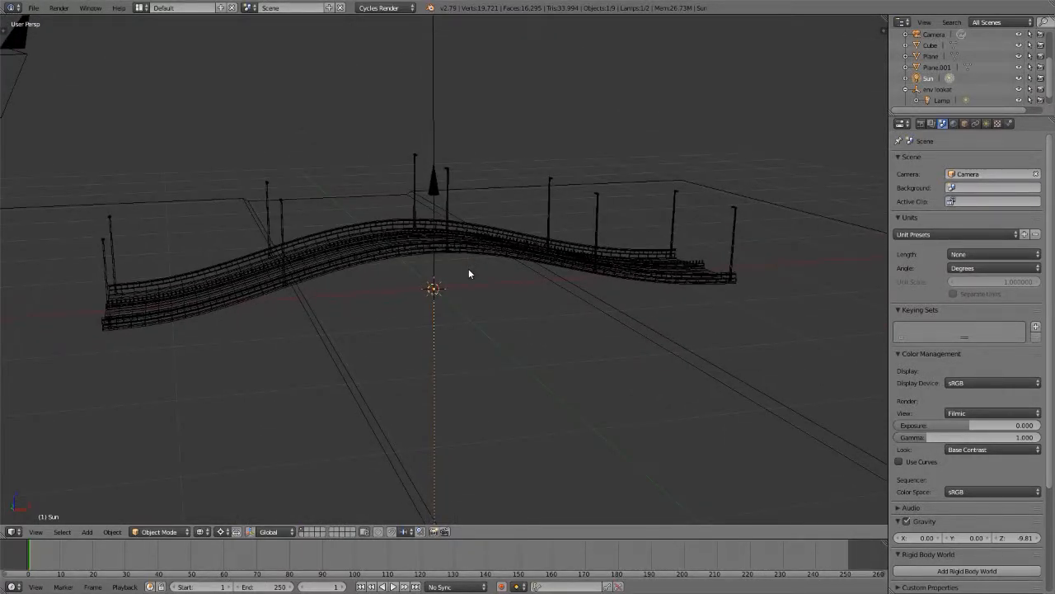
pyautogui.hotkey('ctrl', 'space')
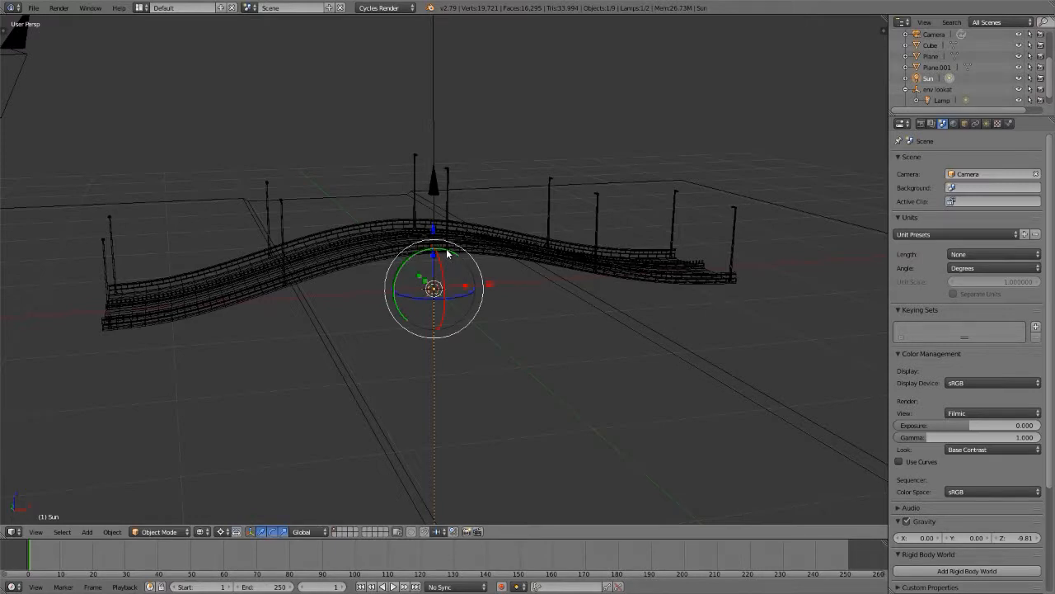
pyautogui.moveTo(438, 229); pyautogui.dragTo(440, 74)
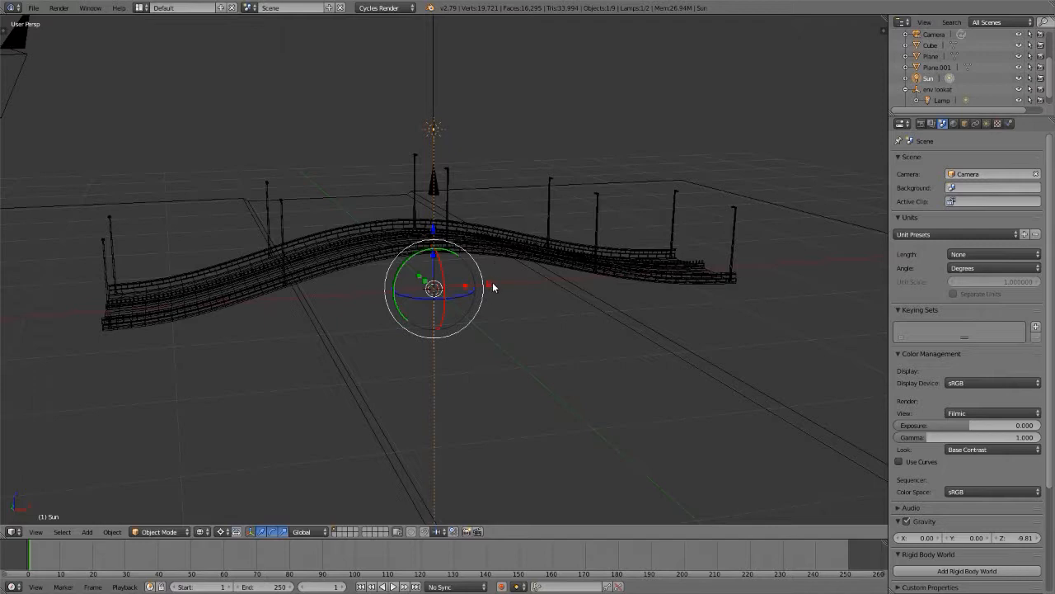
# Step: Try moving the new sun lamp along the X axis and rotating it on its own
pyautogui.press('g')
pyautogui.press('x')
pyautogui.click(776, 273)
pyautogui.press('r')
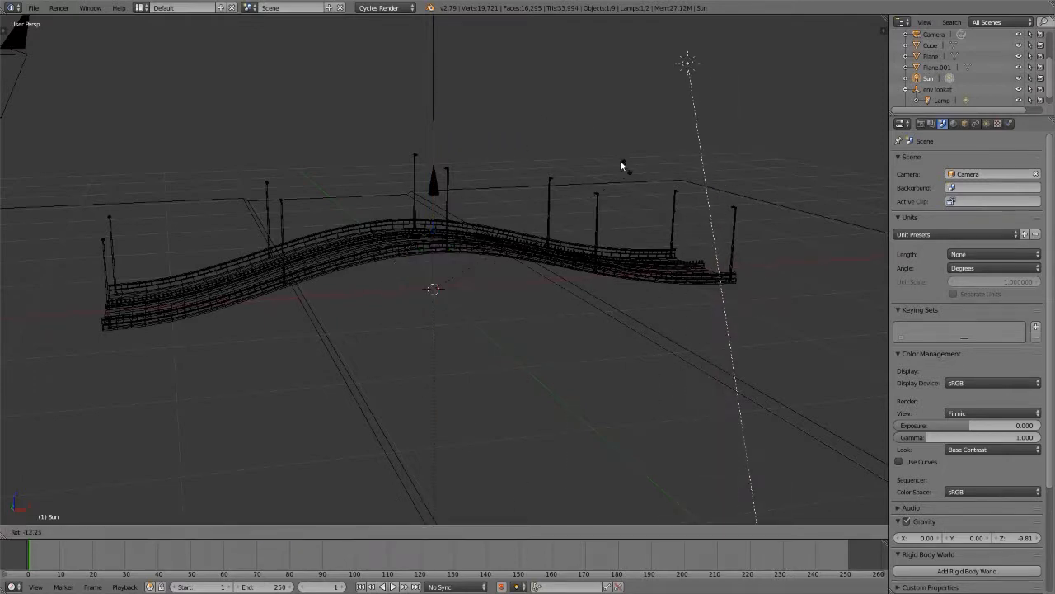
pyautogui.rightClick(501, 174)
pyautogui.hotkey('ctrl', 'z')
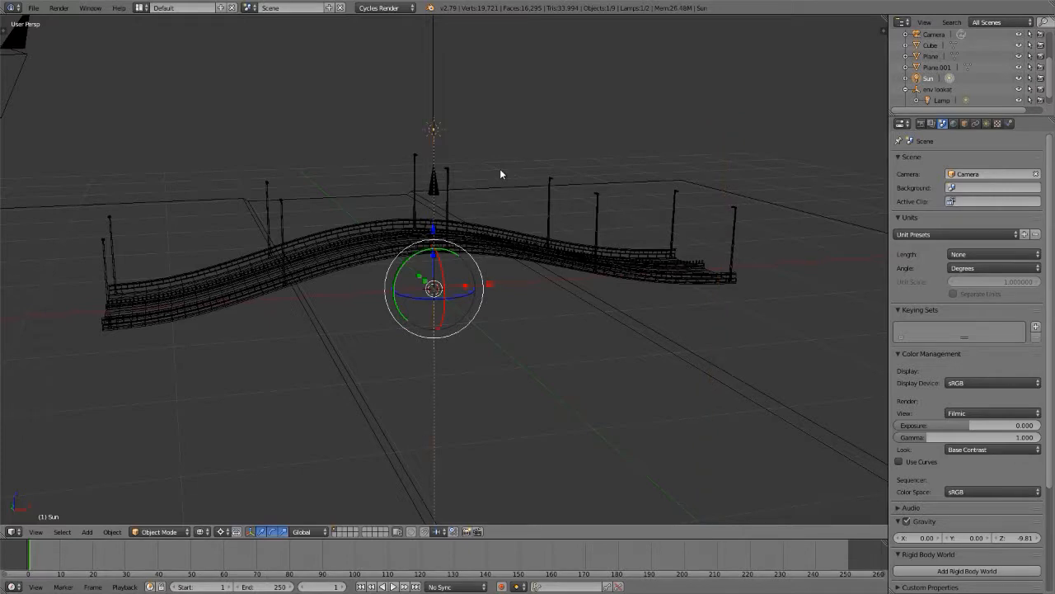
# Step: Add a Single Arrow empty at the 3D cursor
pyautogui.hotkey('shift', 'a')
pyautogui.moveTo(500, 173)
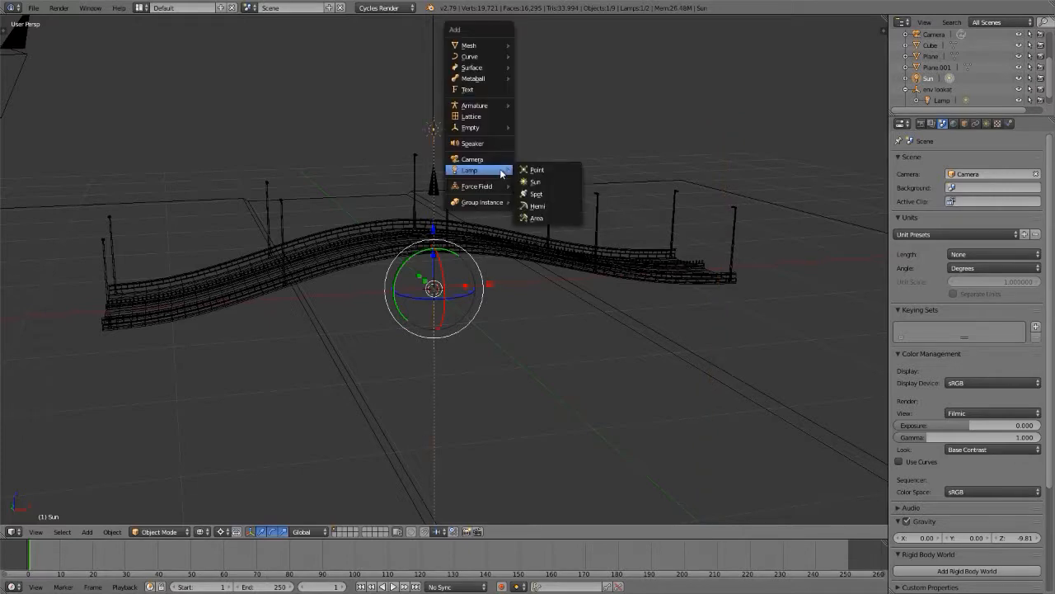
pyautogui.moveTo(499, 128)
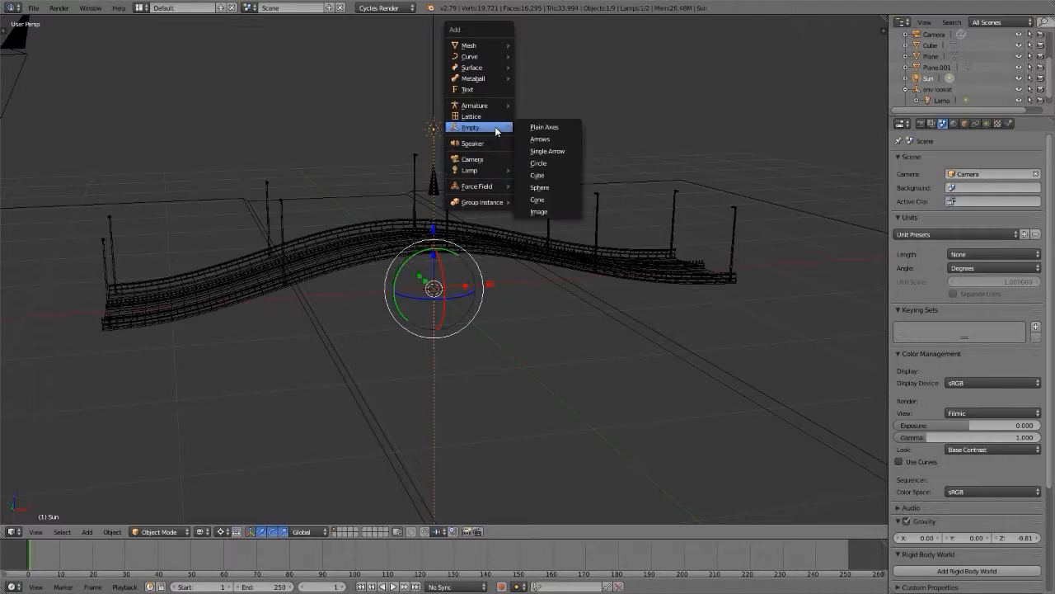
pyautogui.click(542, 152)
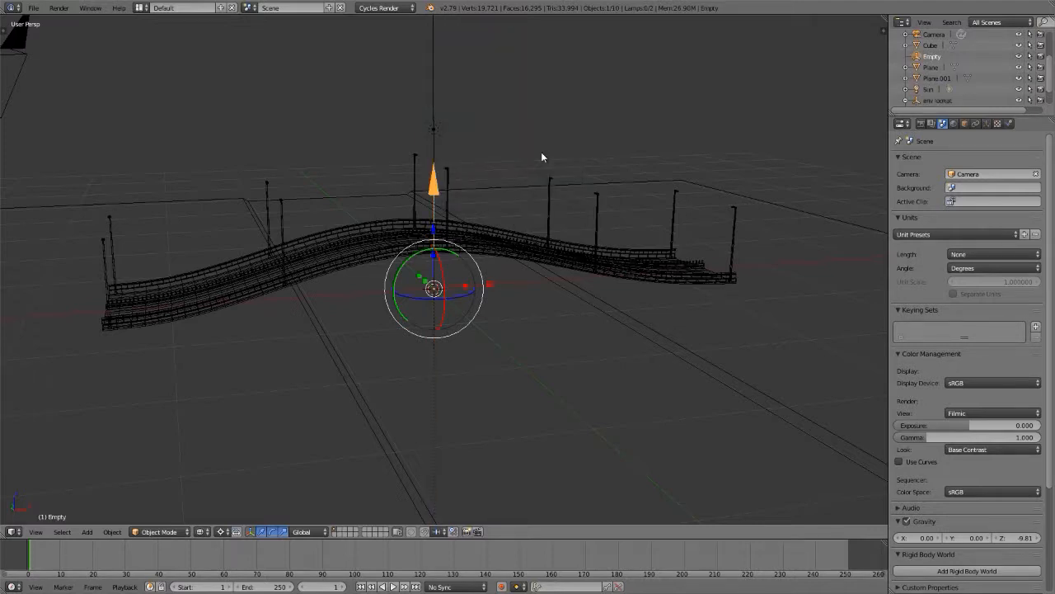
pyautogui.moveTo(434, 234); pyautogui.dragTo(438, 183)
# Step: Switch the transform pivot to the bounding box center and raise the new sun lamp further above the road
pyautogui.rightClick(439, 129)
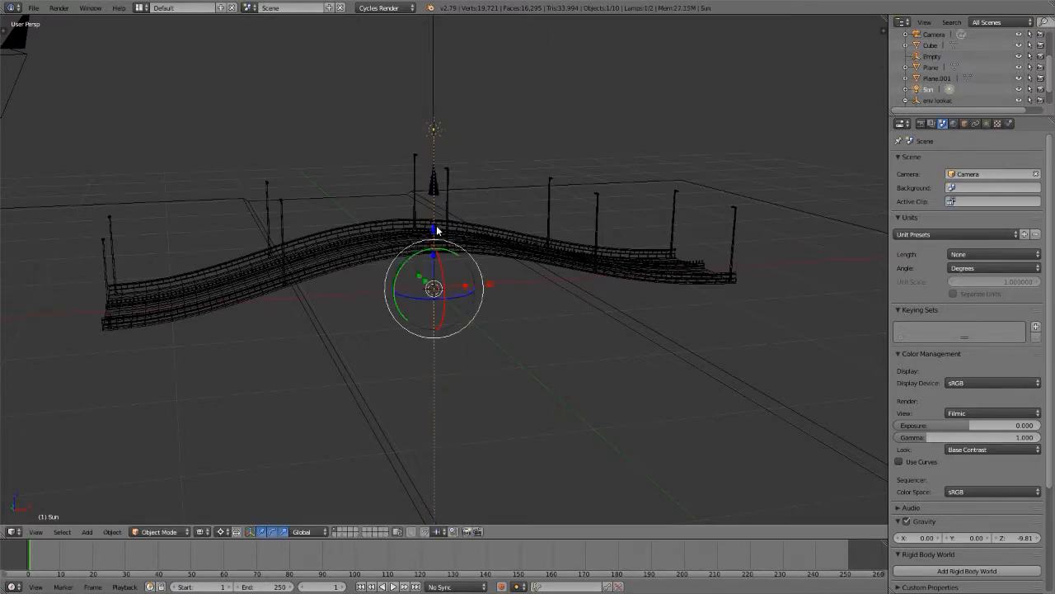
pyautogui.press(',')
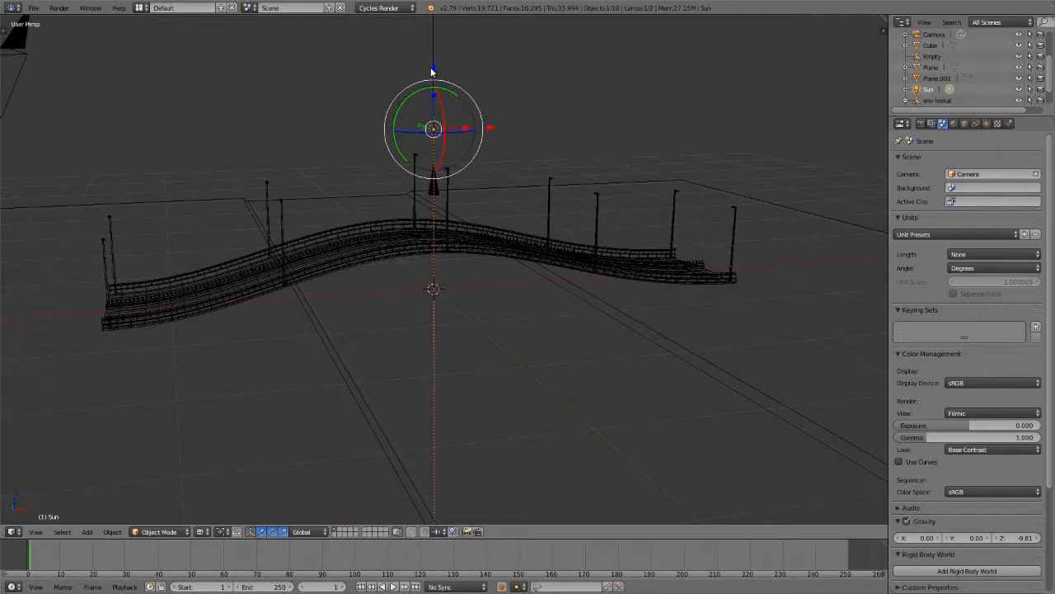
pyautogui.moveTo(430, 72); pyautogui.dragTo(437, 39)
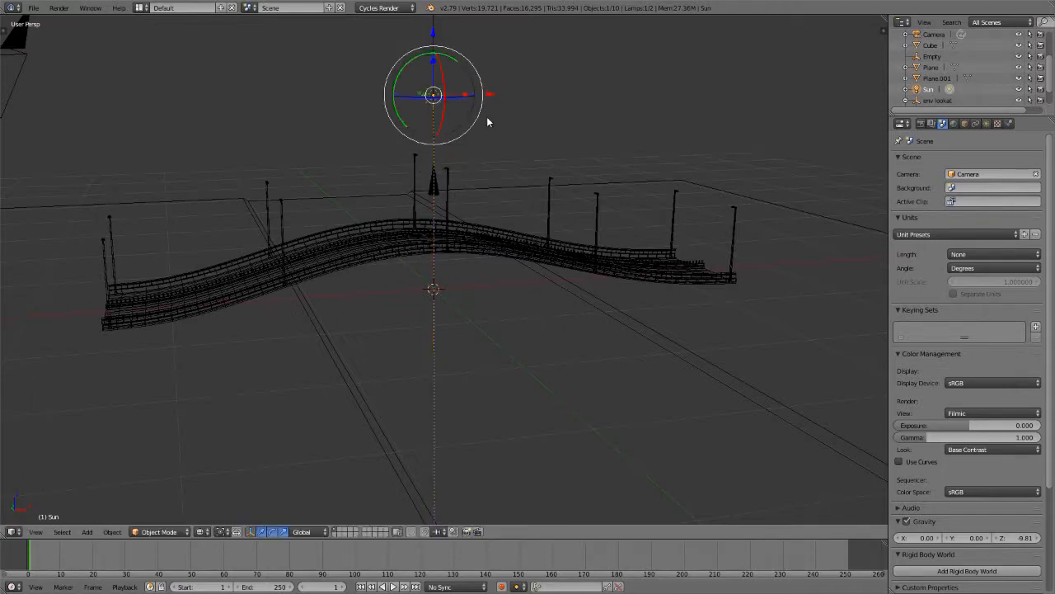
# Step: Parent the new sun lamp to the env lookat empty with the Object option
pyautogui.keyDown('shift'); pyautogui.rightClick(437, 191); pyautogui.keyUp('shift')
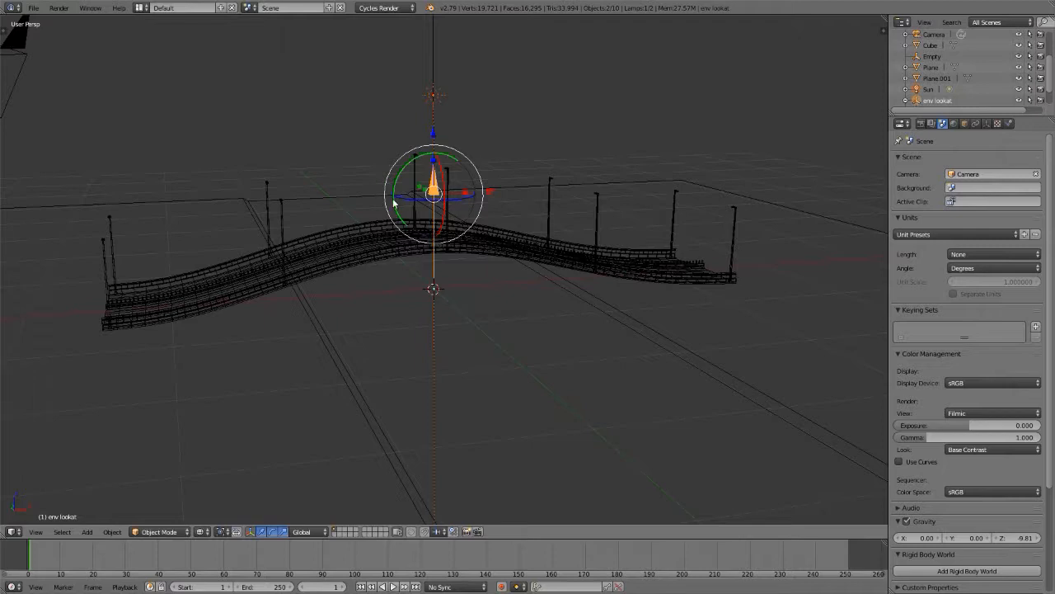
pyautogui.hotkey('ctrl', 'p')
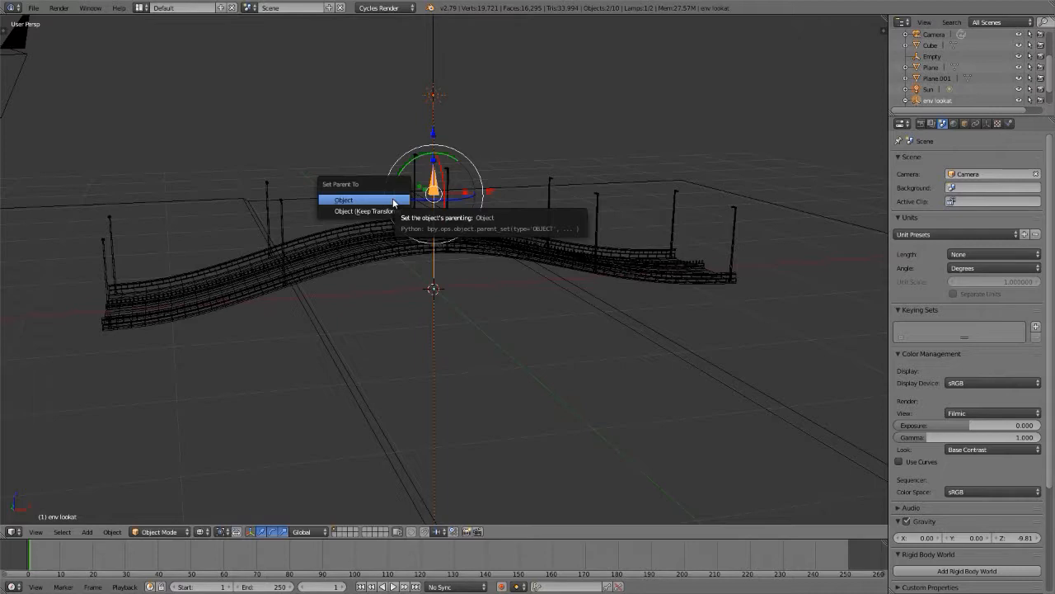
pyautogui.click(393, 200)
# Step: Delete the new sun lamp together with the env lookat empty
pyautogui.press('x')
pyautogui.click(541, 228)
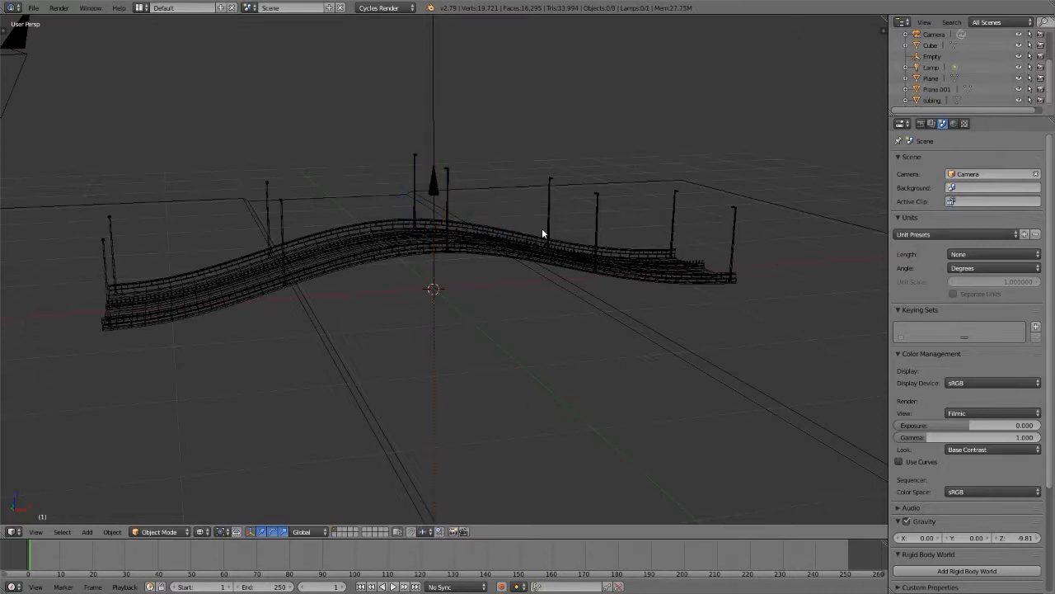
pyautogui.scroll(-3, 447, 391)
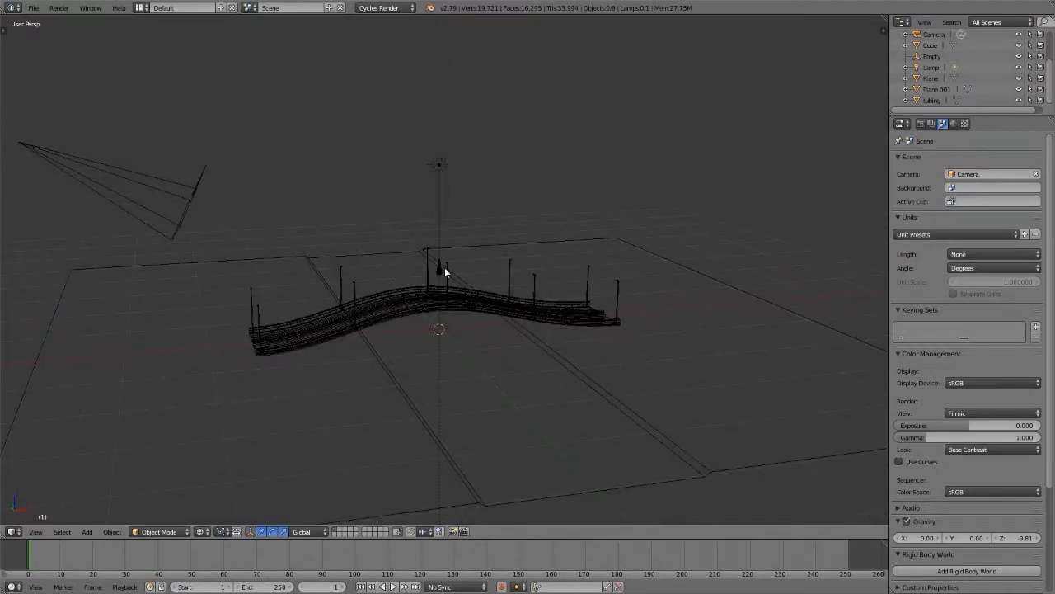
pyautogui.rightClick(442, 273)
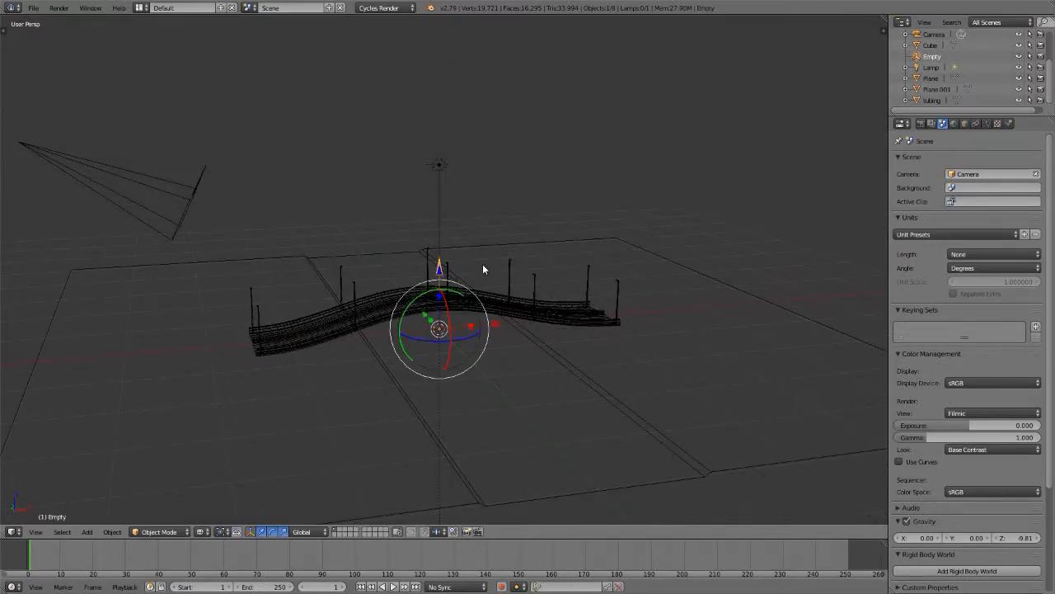
pyautogui.press('r')
pyautogui.rightClick(491, 285)
# Step: Parent the original sun lamp above the road to the new arrow empty with the Object option
pyautogui.rightClick(446, 170)
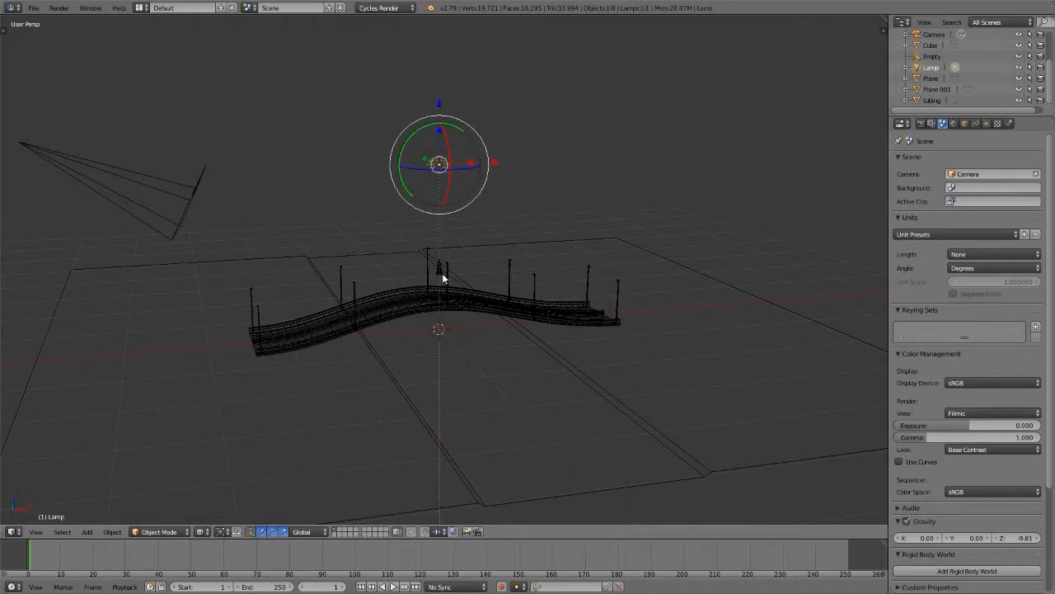
pyautogui.rightClick(442, 273)
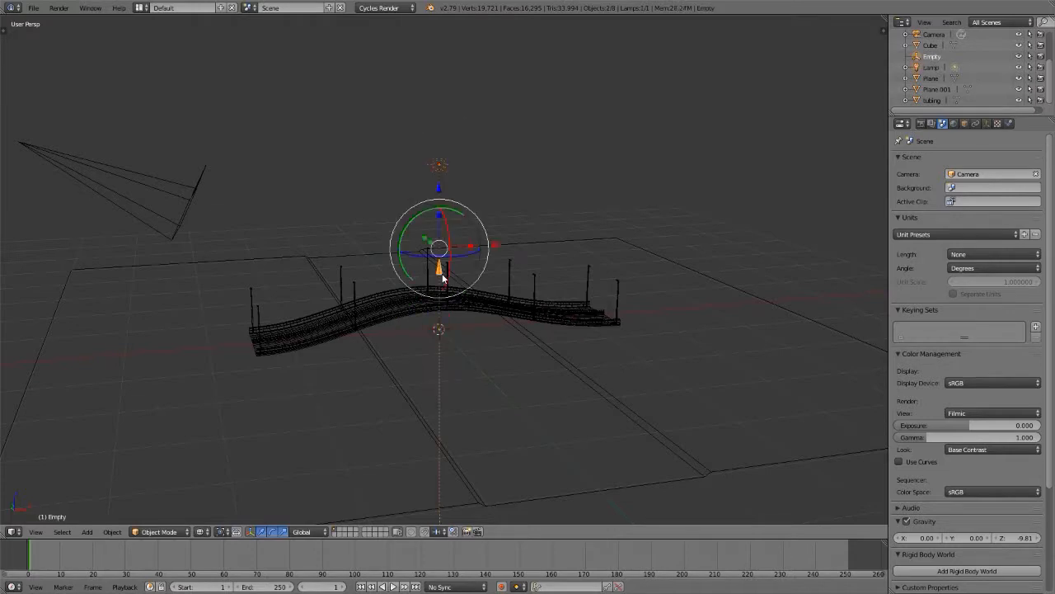
pyautogui.hotkey('ctrl', 'p')
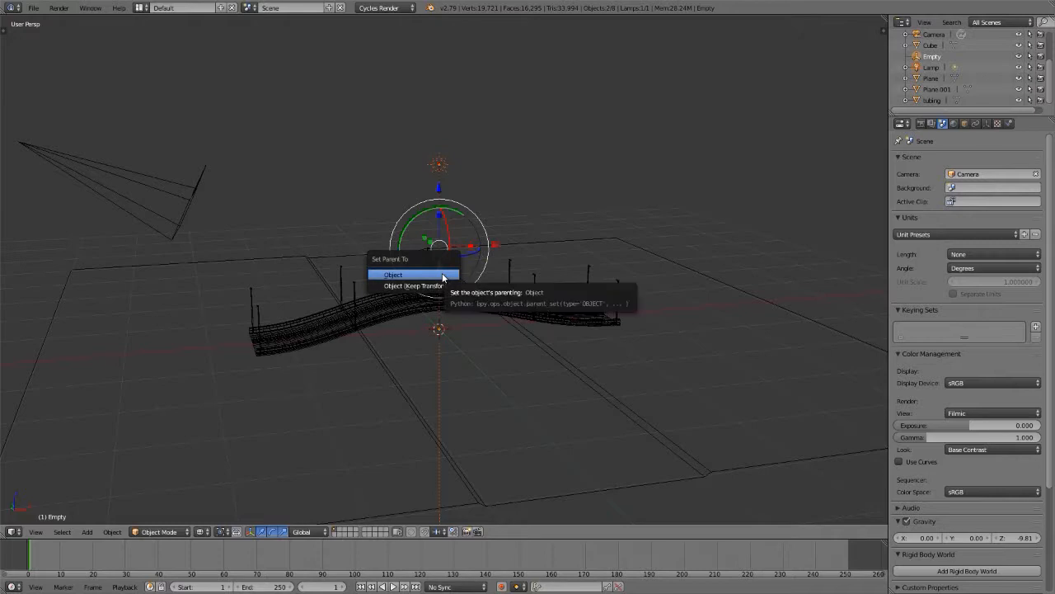
pyautogui.click(443, 275)
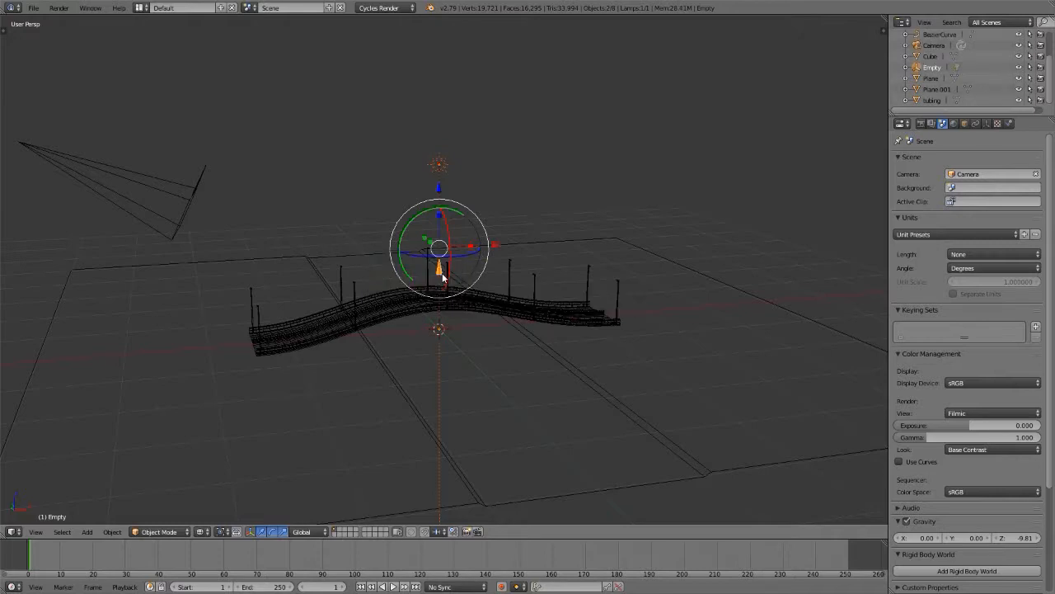
# Step: Rotate the arrow empty in trackball mode by about 31 and 12 degrees and preview the lighting in rendered shading
pyautogui.rightClick(442, 279)
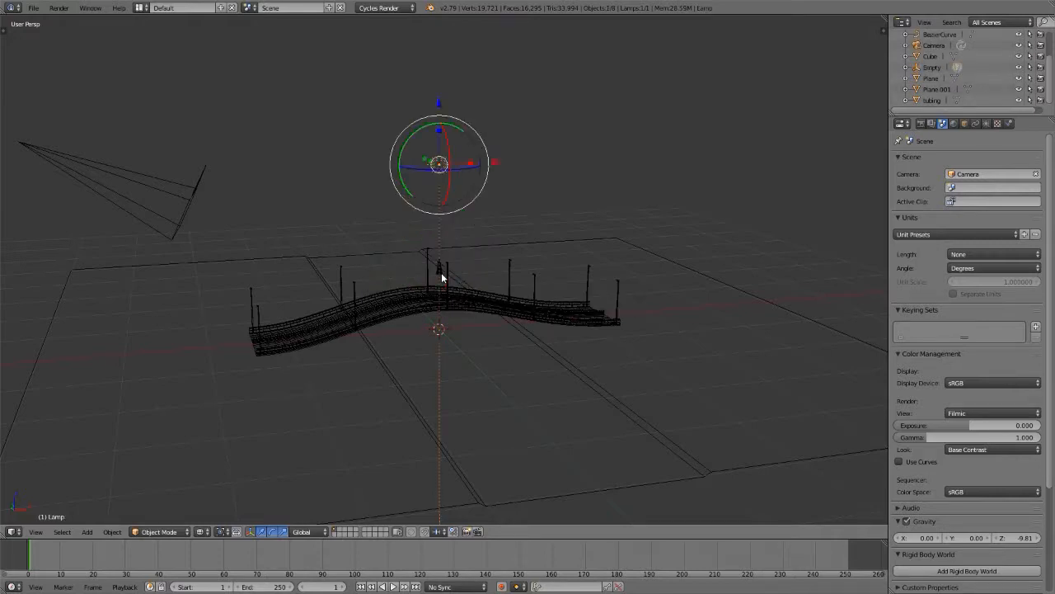
pyautogui.rightClick(442, 279)
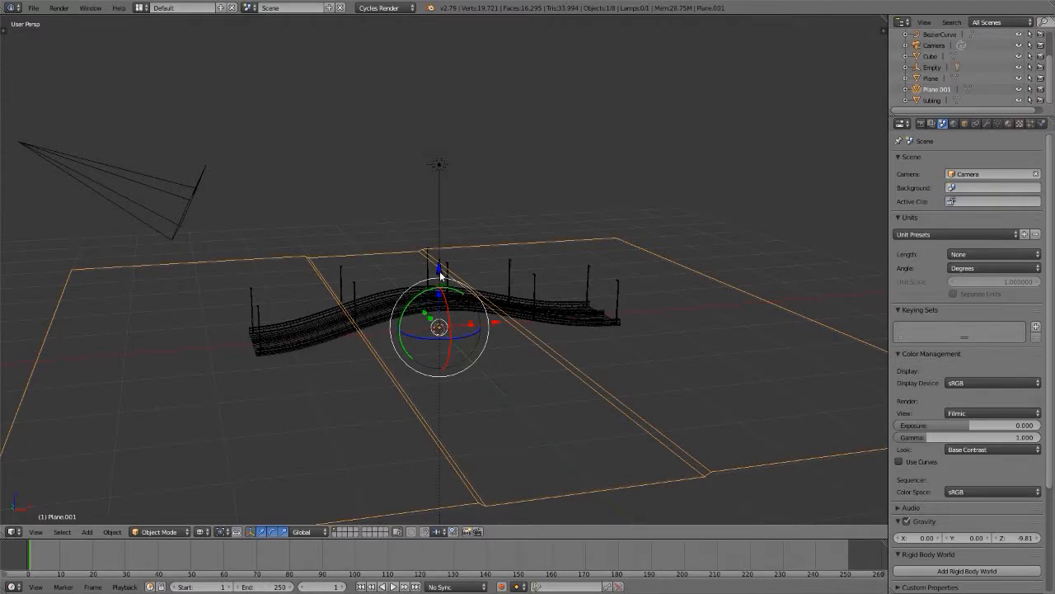
pyautogui.rightClick(440, 271)
pyautogui.press('r')
pyautogui.press('r')
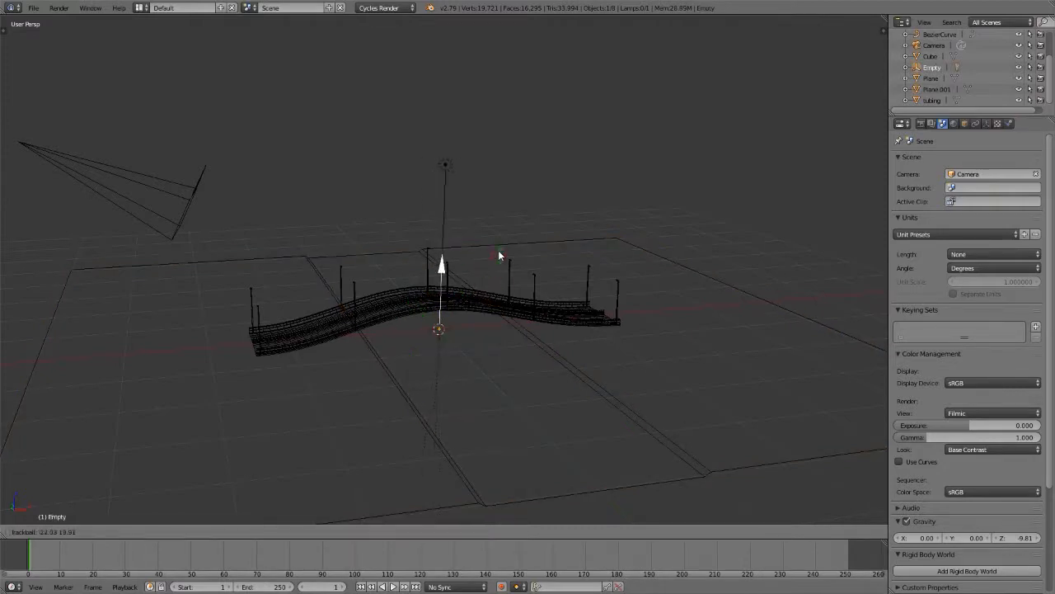
pyautogui.click(494, 304)
pyautogui.hotkey('shift', 'z')
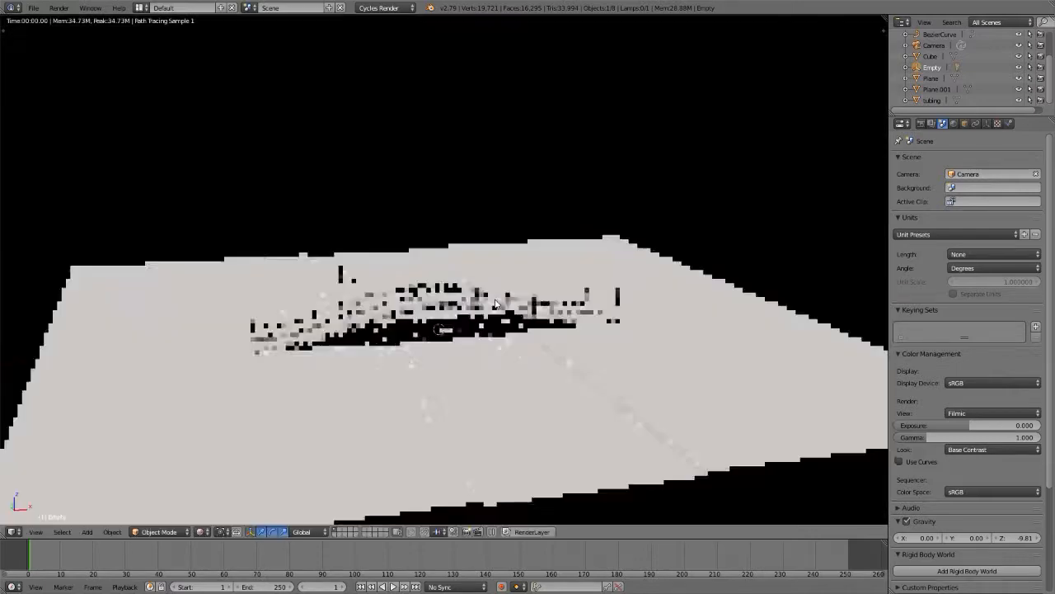
# Step: Rotate the arrow empty in the view and in trackball mode so the sun casts long slanted shadows across the ground
pyautogui.press('r')
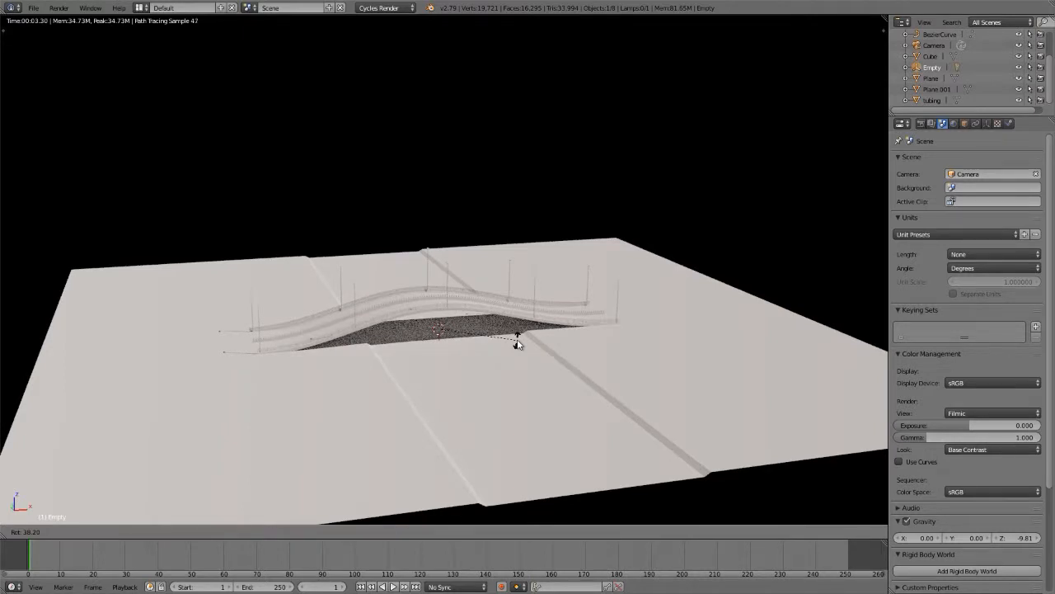
pyautogui.click(517, 341)
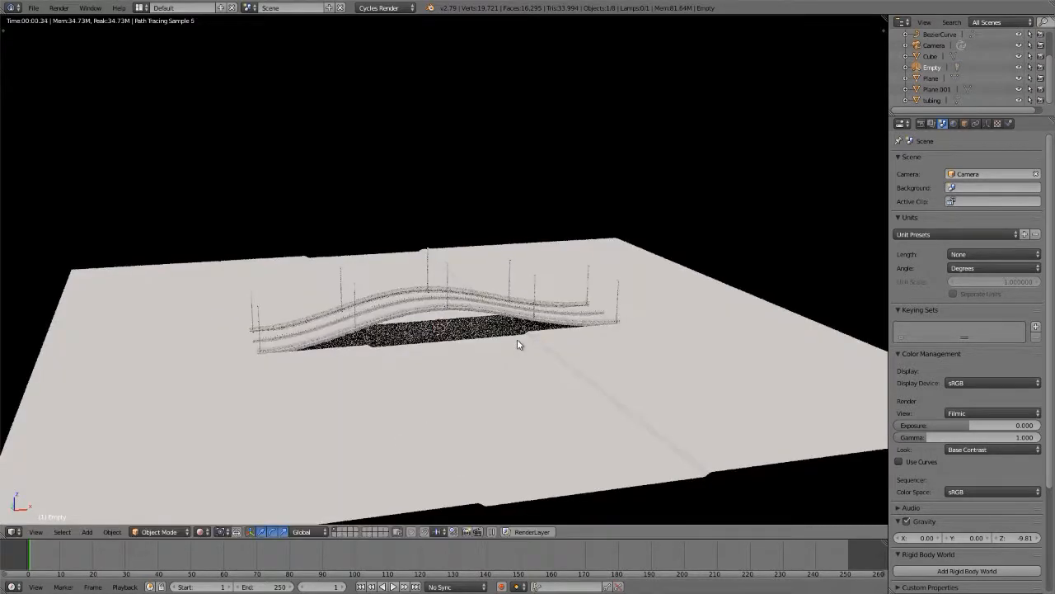
pyautogui.press('r')
pyautogui.press('r')
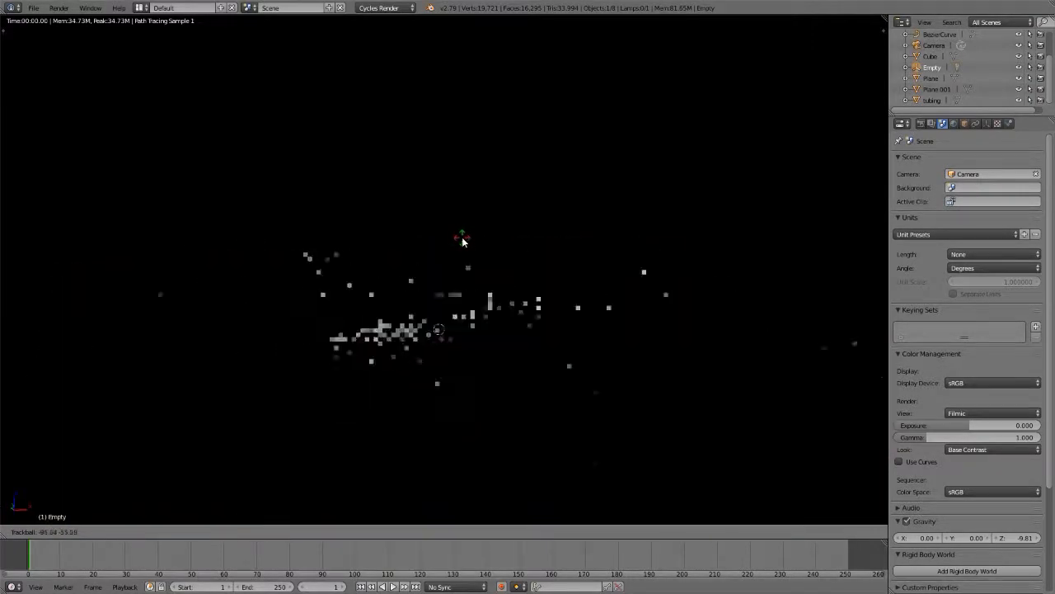
pyautogui.click(471, 253)
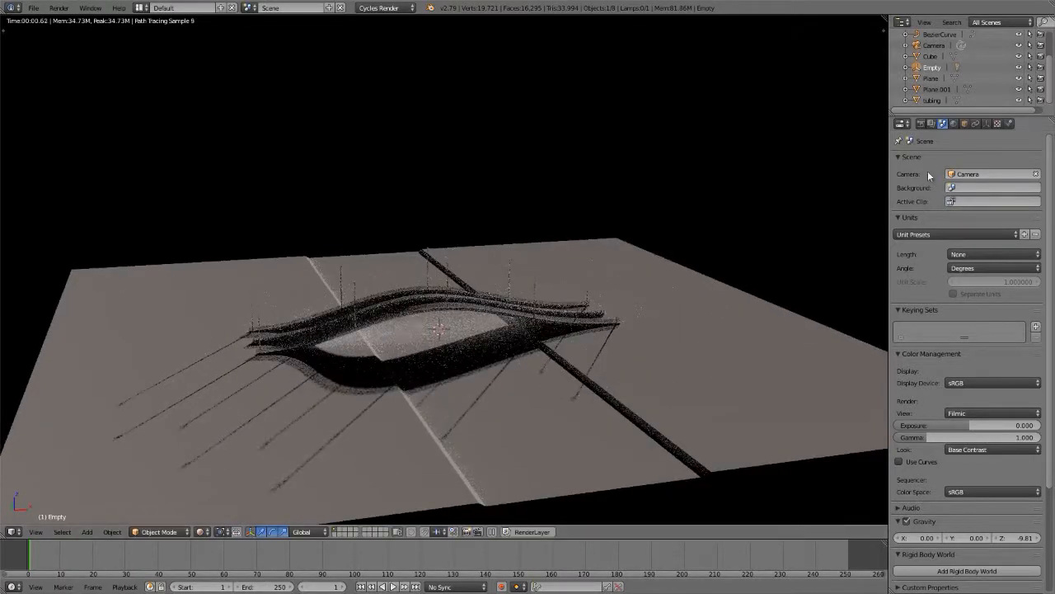
# Step: Remove the Sky Texture from the world background color
pyautogui.click(955, 125)
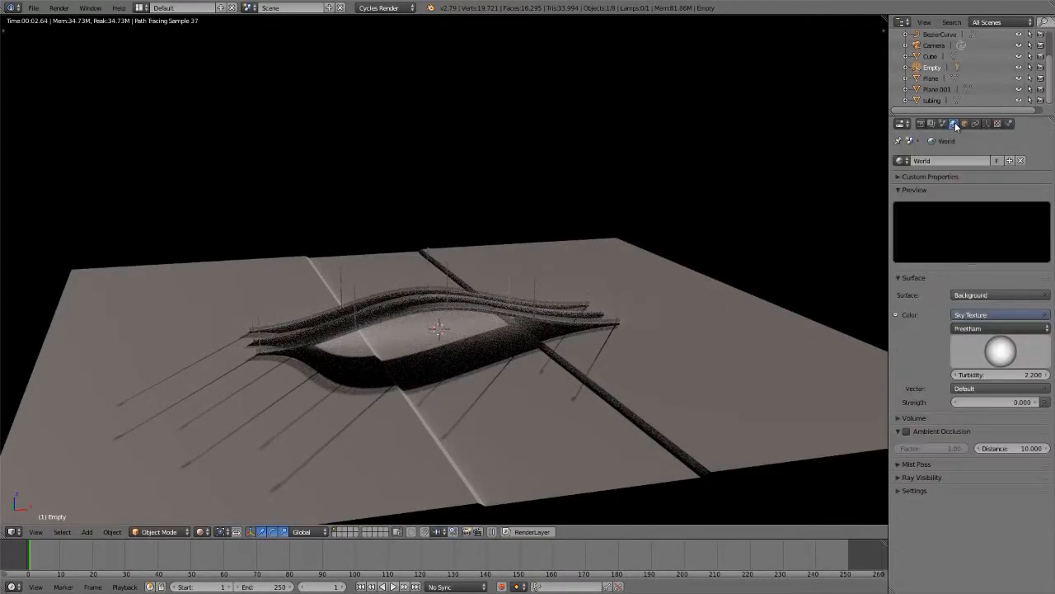
pyautogui.click(1045, 316)
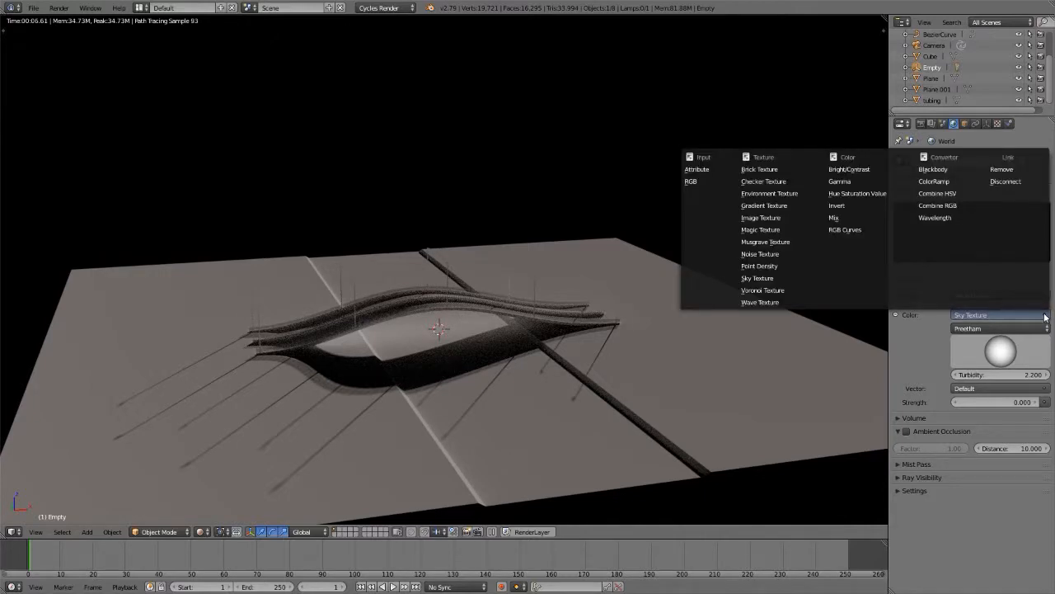
pyautogui.click(1007, 170)
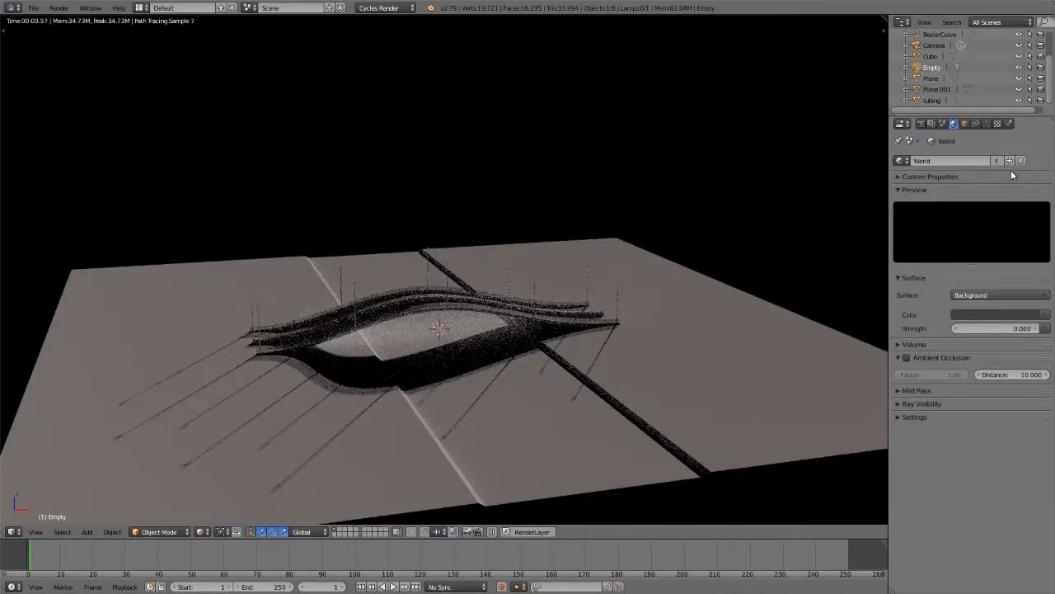
# Step: Set the world background color to a bright blue, about RGB 0.006, 0.355, 0.615, and its strength to 1
pyautogui.click(988, 313)
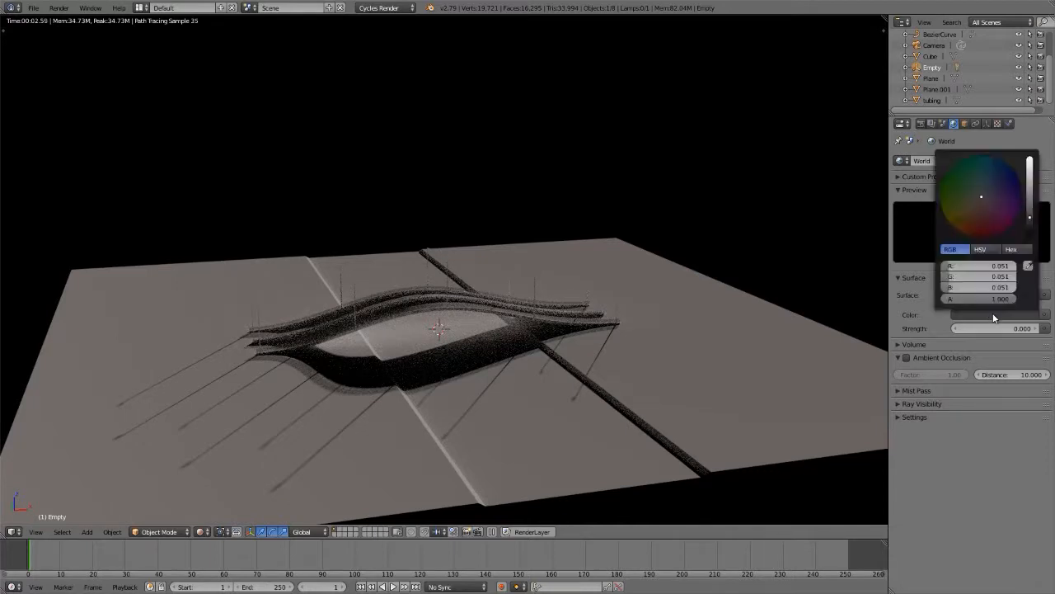
pyautogui.click(990, 160)
pyautogui.click(1029, 173)
pyautogui.click(995, 330)
pyautogui.write('1')
pyautogui.press('Return')
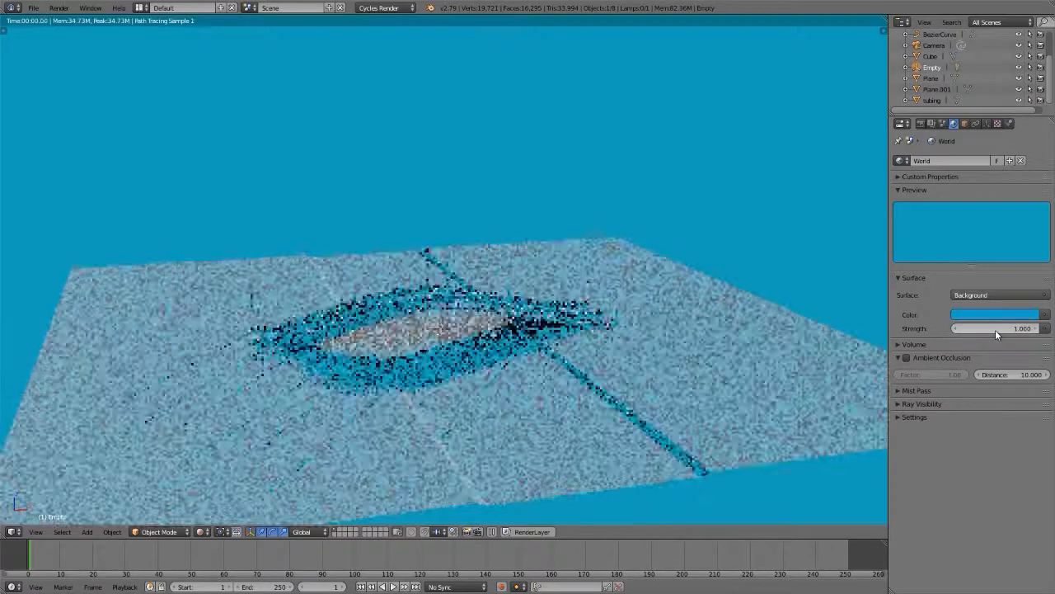
# Step: Set the world background strength to 0.1 and inspect the shadowed road and railings up close
pyautogui.click(995, 330)
pyautogui.write('0.1')
pyautogui.press('Return')
pyautogui.moveTo(419, 385); pyautogui.dragTo(443, 363, button='middle')
pyautogui.scroll(2, 426, 359)
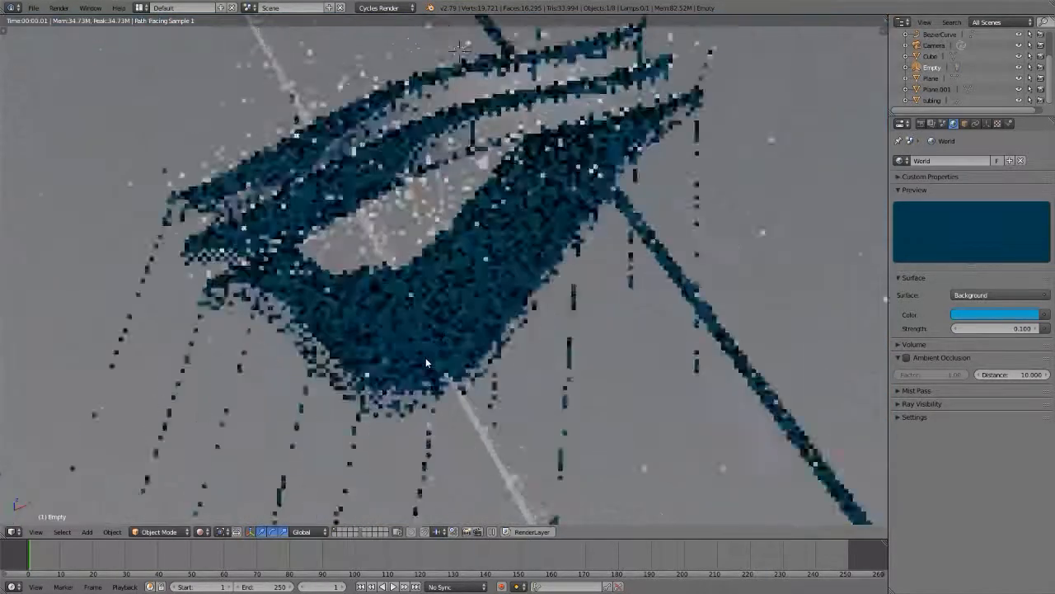
pyautogui.scroll(3, 425, 358)
pyautogui.keyDown('shift'); pyautogui.moveTo(344, 233); pyautogui.dragTo(351, 322, button='middle'); pyautogui.keyUp('shift')
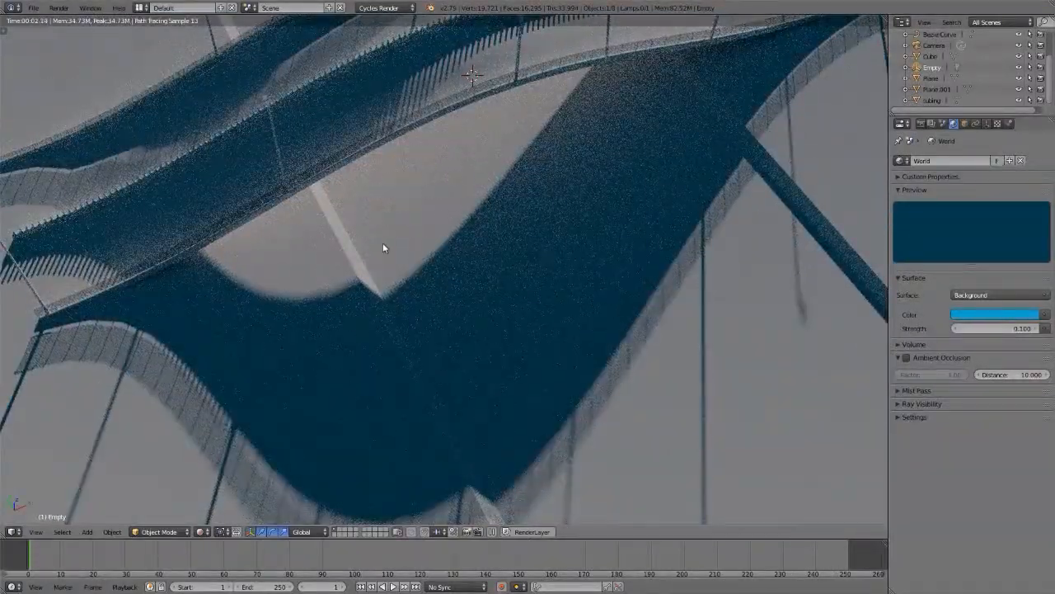
pyautogui.keyDown('shift'); pyautogui.moveTo(444, 71); pyautogui.dragTo(466, 214, button='middle'); pyautogui.keyUp('shift')
pyautogui.scroll(1, 482, 217)
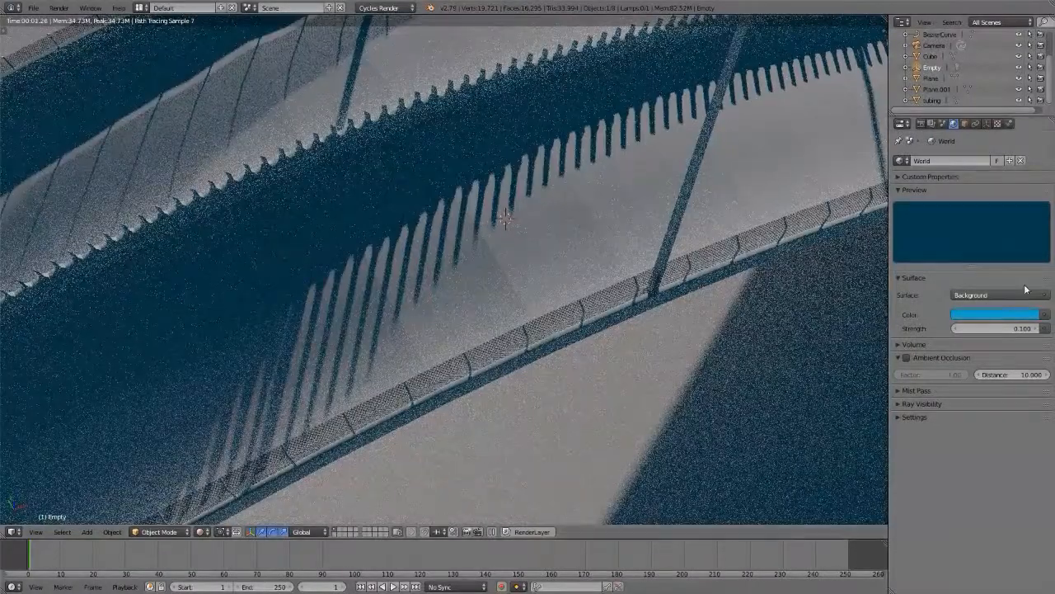
# Step: Darken the world background color to a very dark blue, about RGB 0.001, 0.019, 0.029, and set its strength to 0.5
pyautogui.click(1008, 312)
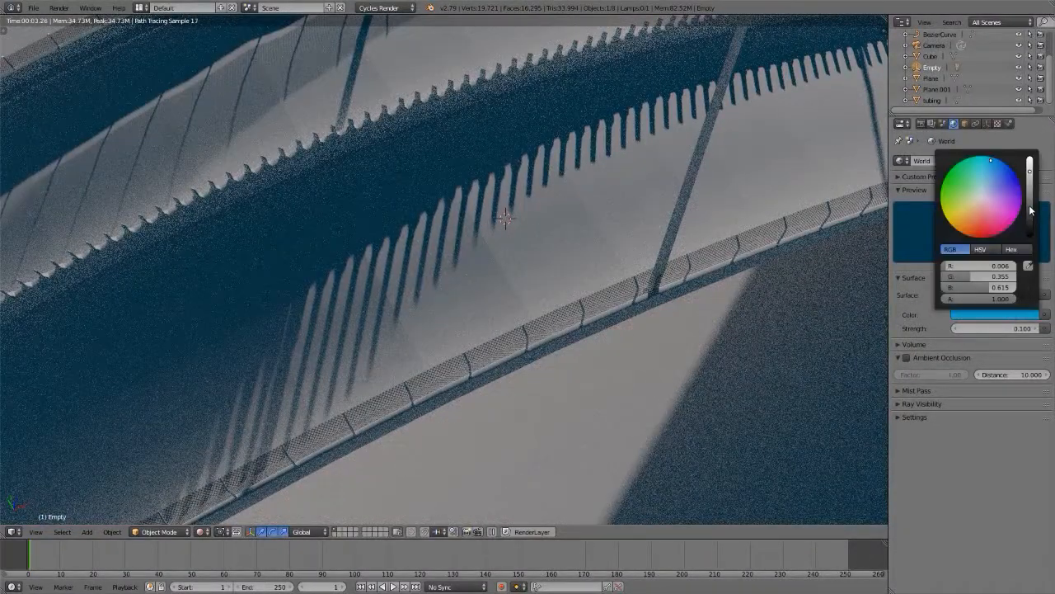
pyautogui.click(1030, 226)
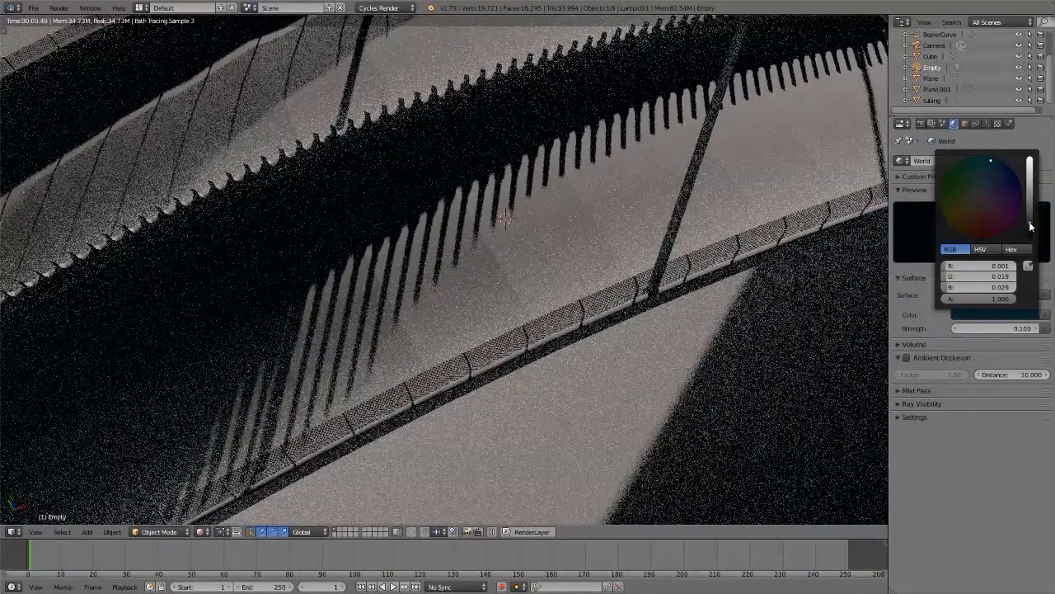
pyautogui.click(996, 329)
pyautogui.write('0.5')
pyautogui.press('Return')
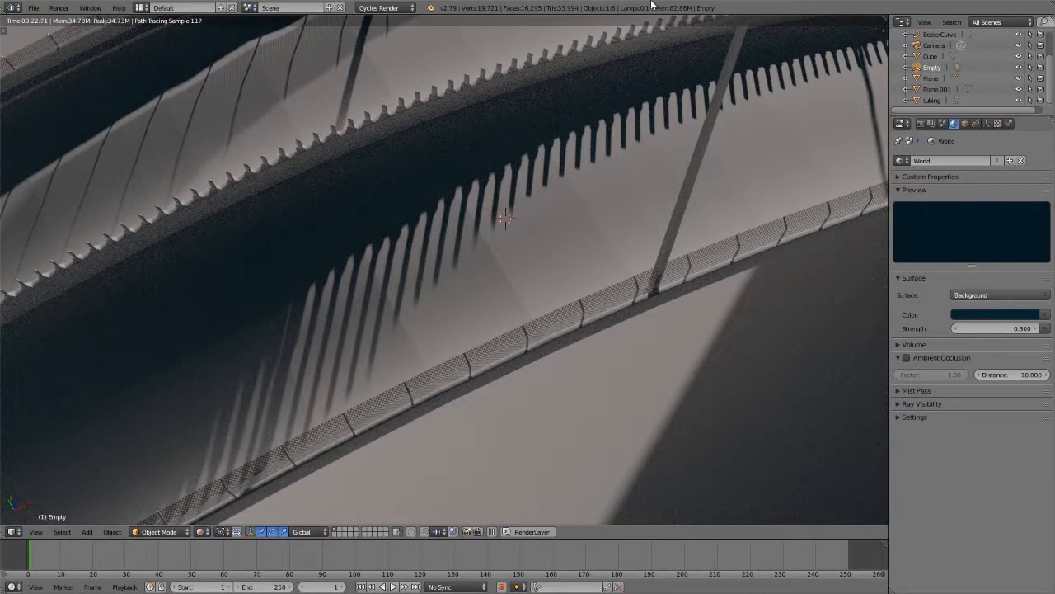
# Step: Rename the arrow empty that parents the lamp to "Env Lookat"
pyautogui.click(907, 69)
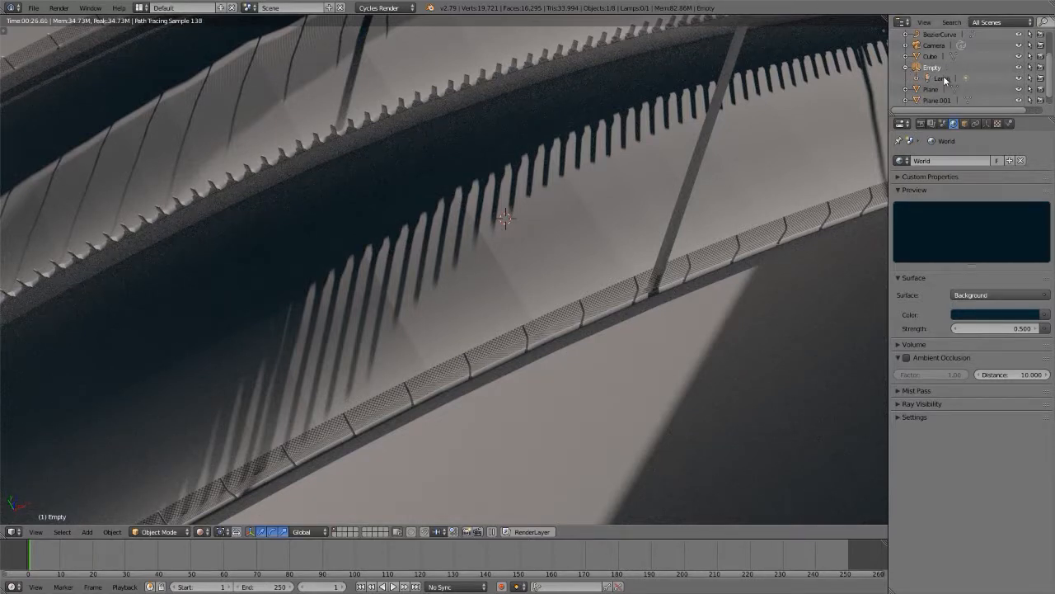
pyautogui.click(945, 79)
pyautogui.click(934, 68)
pyautogui.press('n')
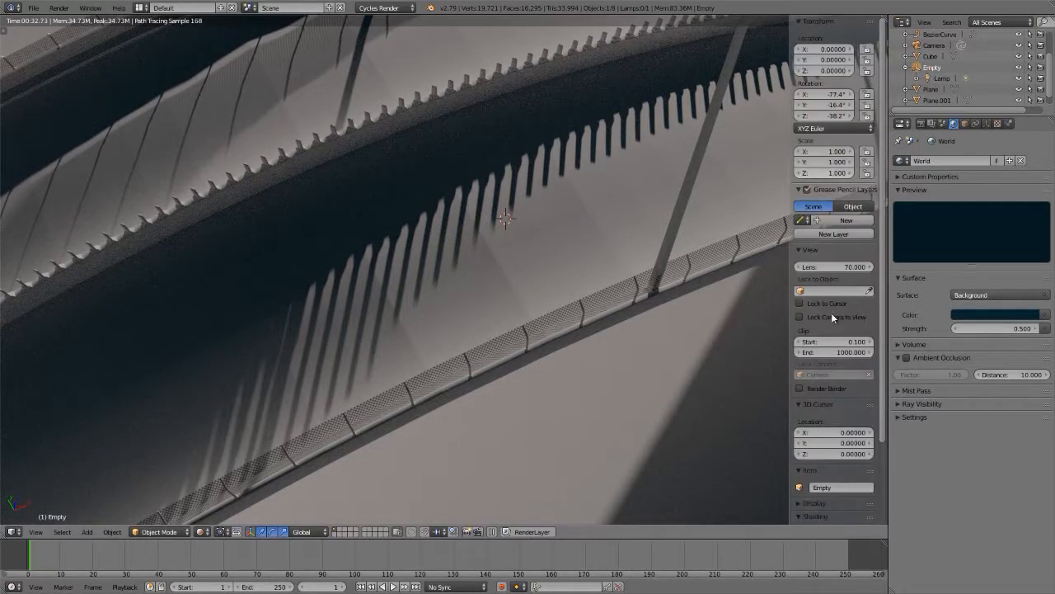
pyautogui.click(839, 486)
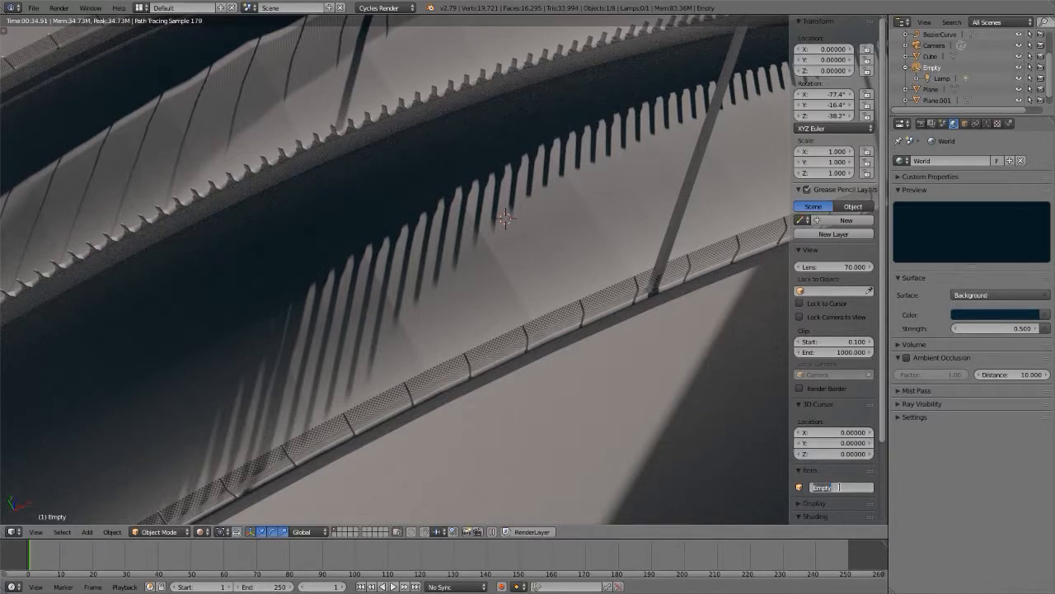
pyautogui.press('BackSpace')
pyautogui.write('Env Ligkat')
pyautogui.press('Return')
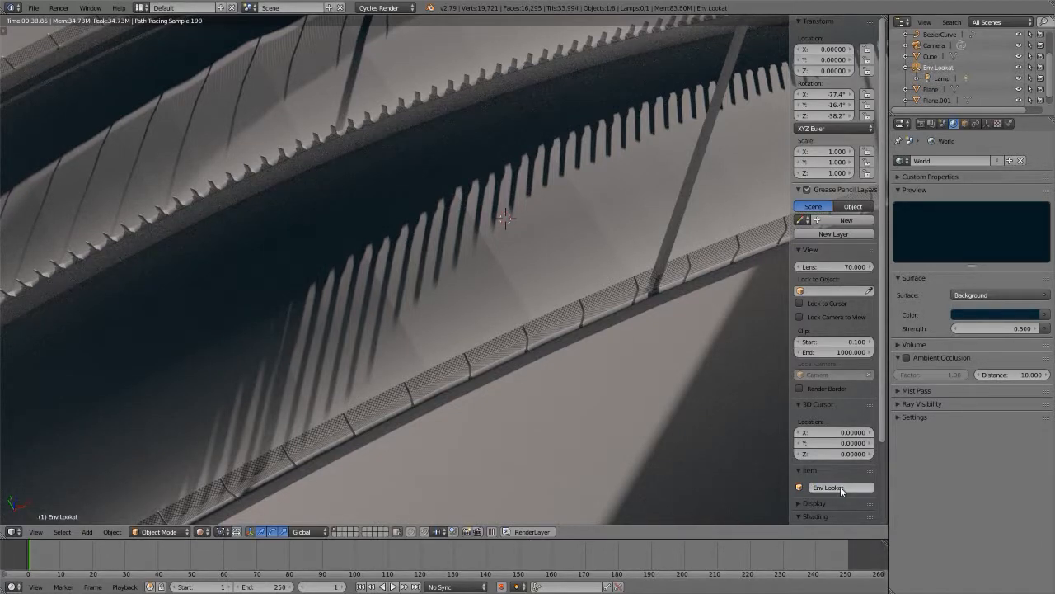
# Step: Rename the lamp under the Env Lookat empty to "Sun"
pyautogui.click(944, 80)
pyautogui.click(840, 486)
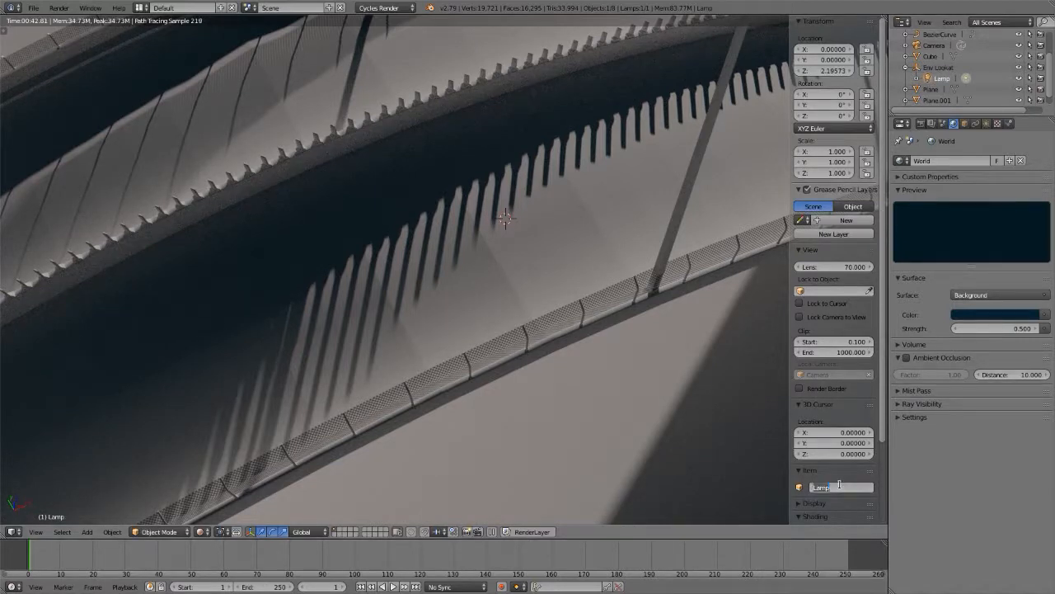
pyautogui.write('Sun')
pyautogui.press('Return')
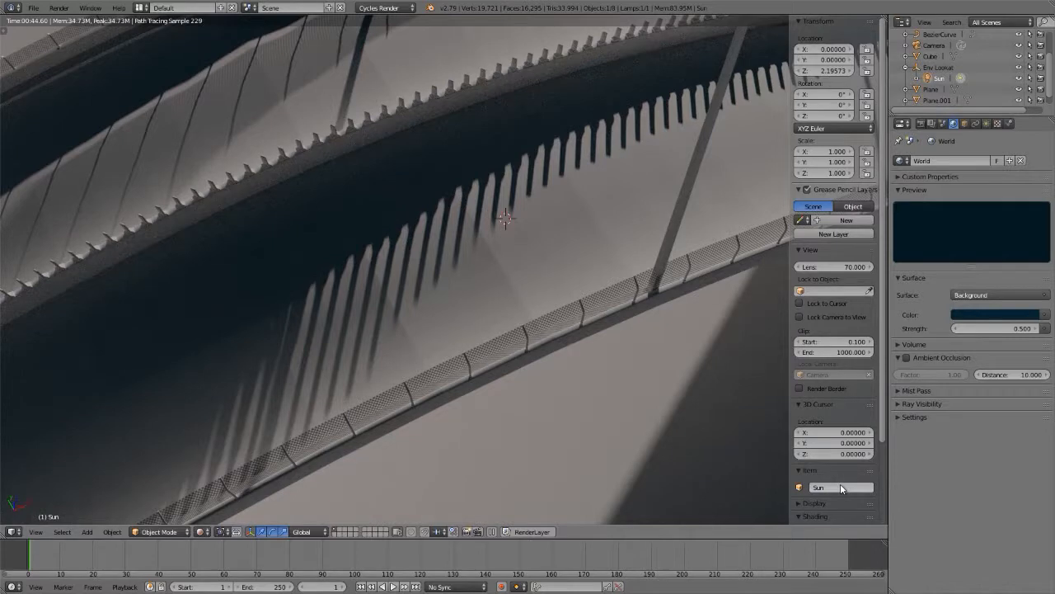
pyautogui.press('n')
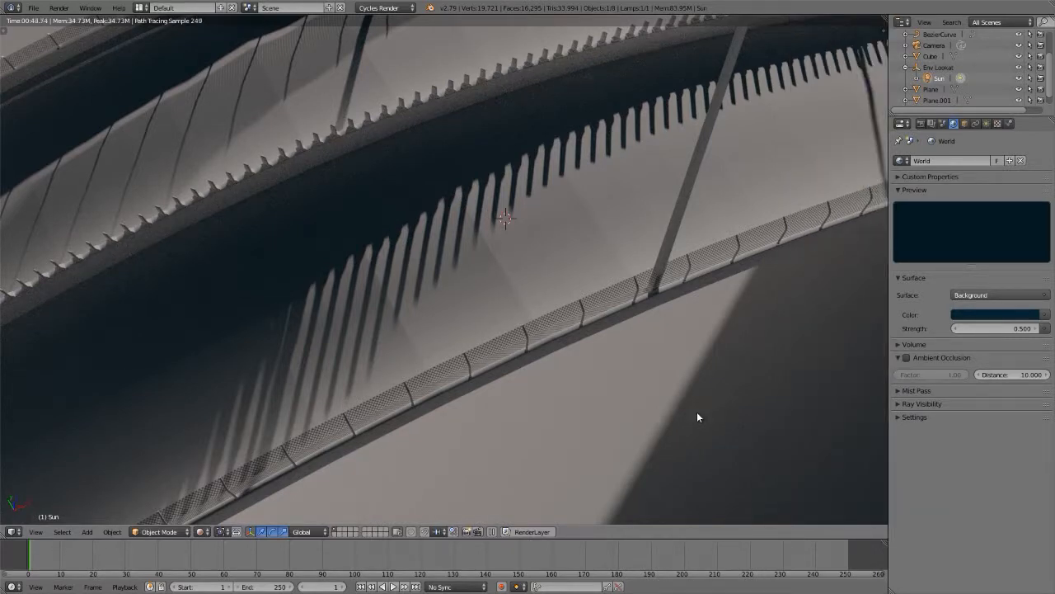
# Step: Set the sun lamp's size to 0.2 to test very soft shadows
pyautogui.click(987, 123)
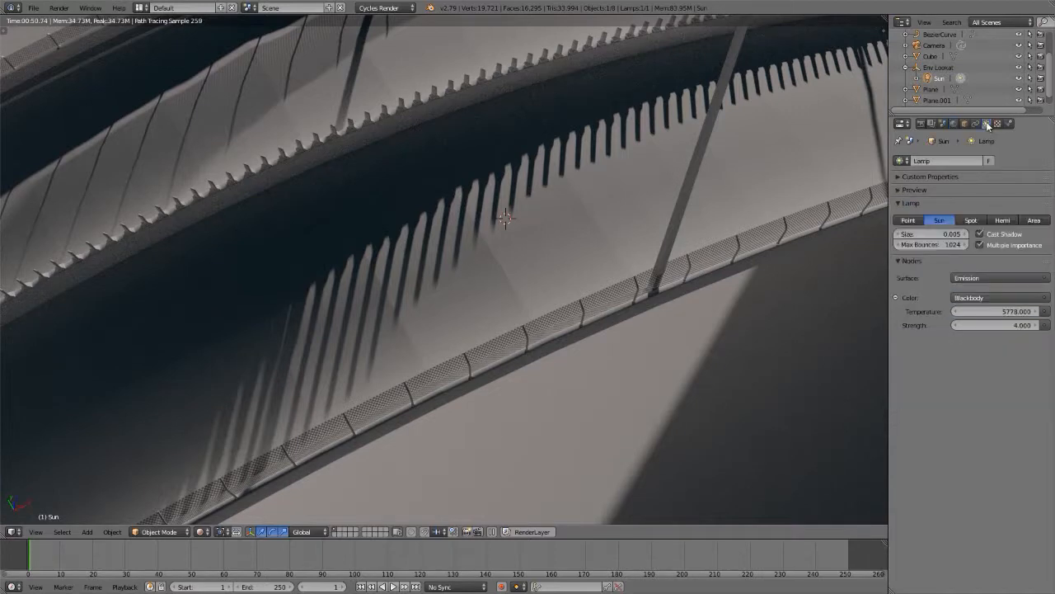
pyautogui.click(932, 235)
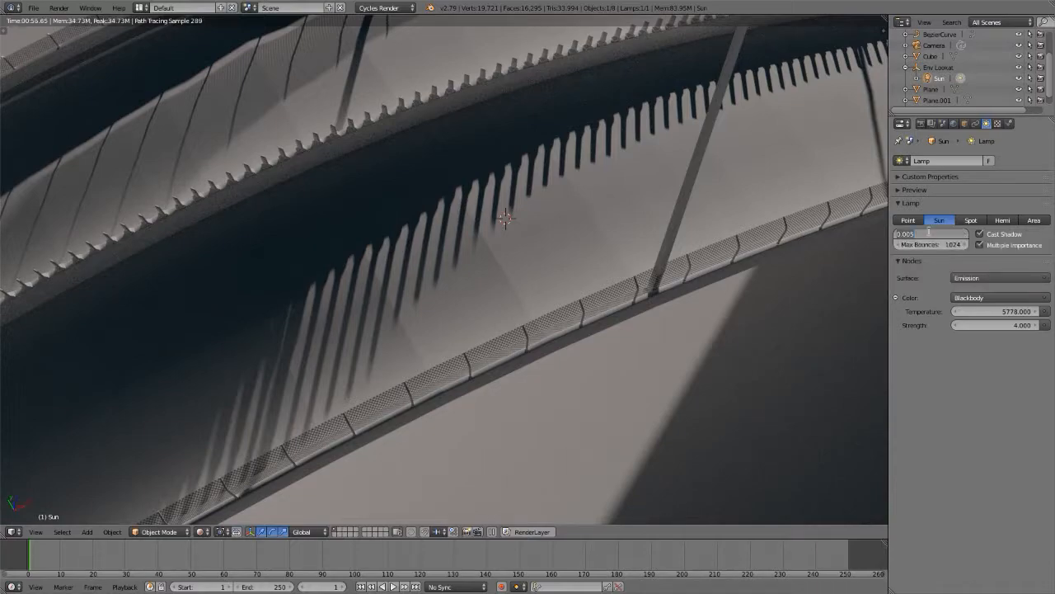
pyautogui.write('0.2')
pyautogui.press('Return')
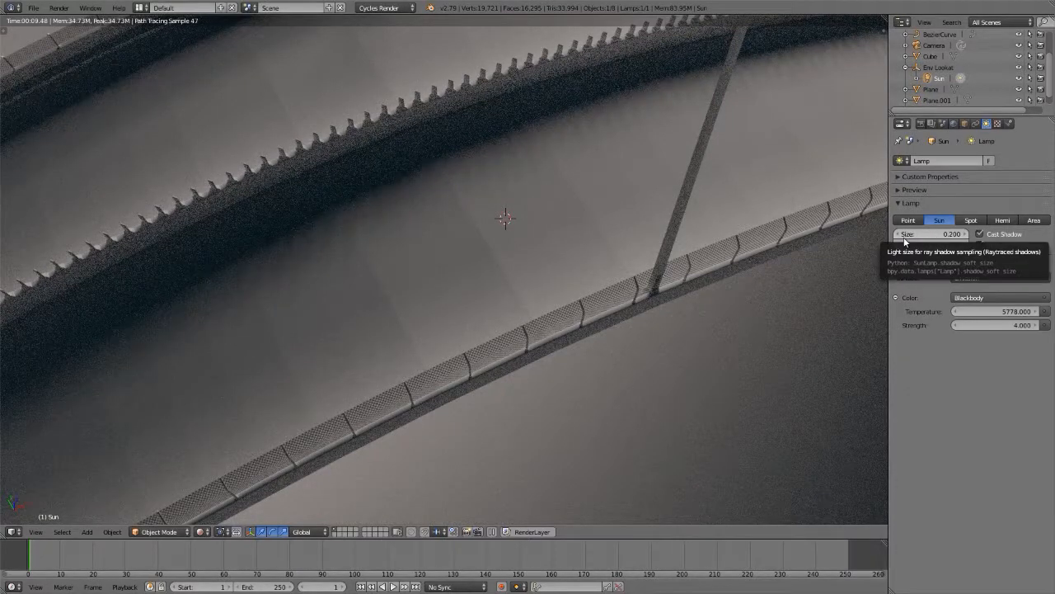
# Step: Set the sun lamp's size to 0.02
pyautogui.click(930, 233)
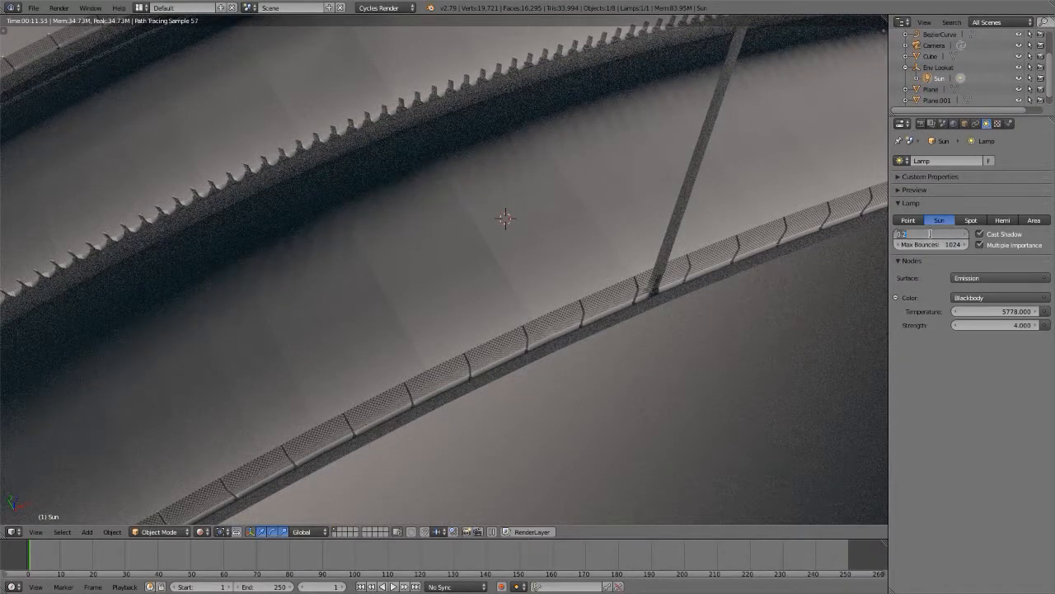
pyautogui.press('BackSpace')
pyautogui.press('Return')
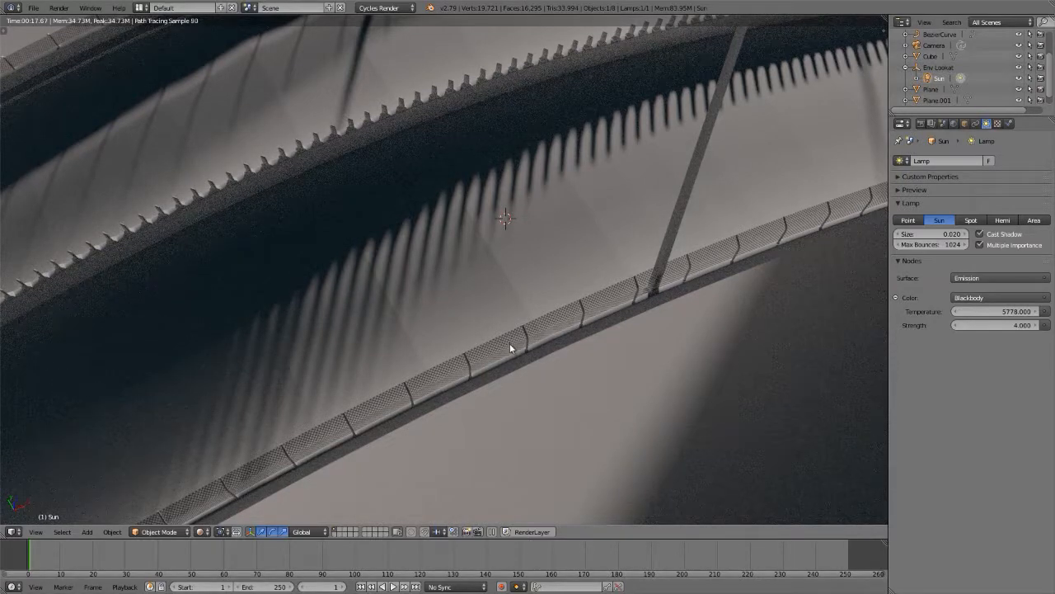
# Step: Examine the road's mesh fence up close in wireframe, solid and material viewport shading
pyautogui.moveTo(502, 343); pyautogui.dragTo(496, 312, button='middle')
pyautogui.press('z')
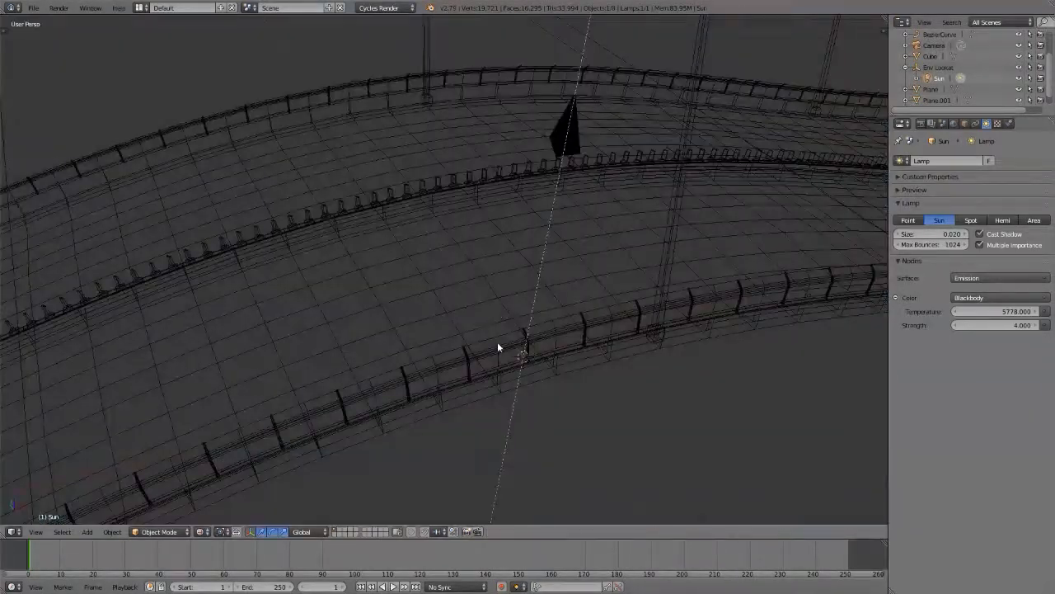
pyautogui.press('z')
pyautogui.moveTo(497, 341)
pyautogui.mouseDown(button='middle')
pyautogui.moveTo(500, 353)
pyautogui.moveTo(562, 333)
pyautogui.moveTo(554, 323)
pyautogui.moveTo(503, 339)
pyautogui.moveTo(527, 355)
pyautogui.moveTo(603, 348)
pyautogui.moveTo(610, 336)
pyautogui.mouseUp(button='middle')
pyautogui.scroll(5, 498, 347)
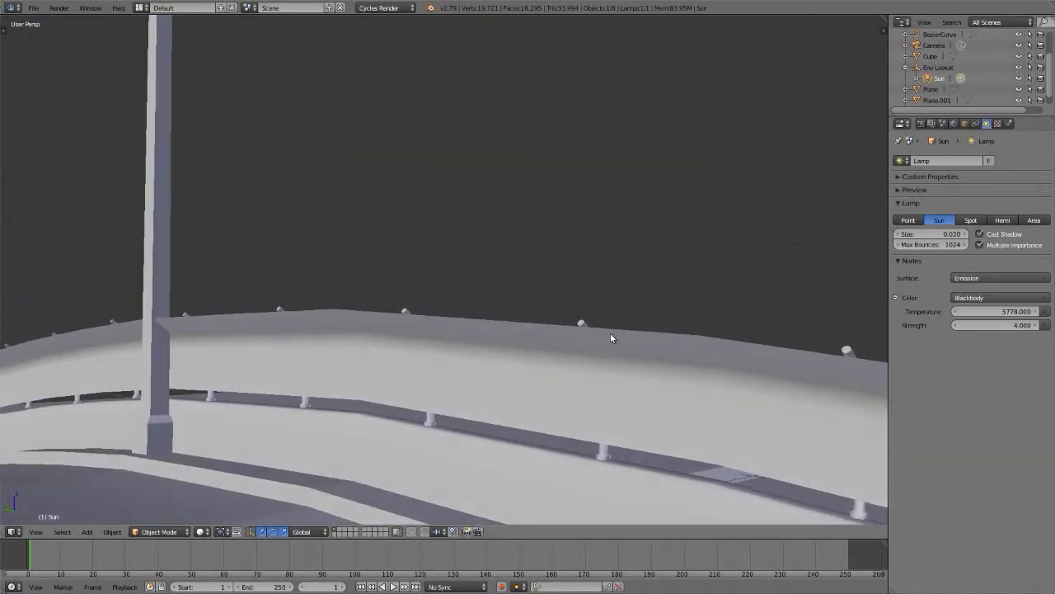
pyautogui.click(201, 531)
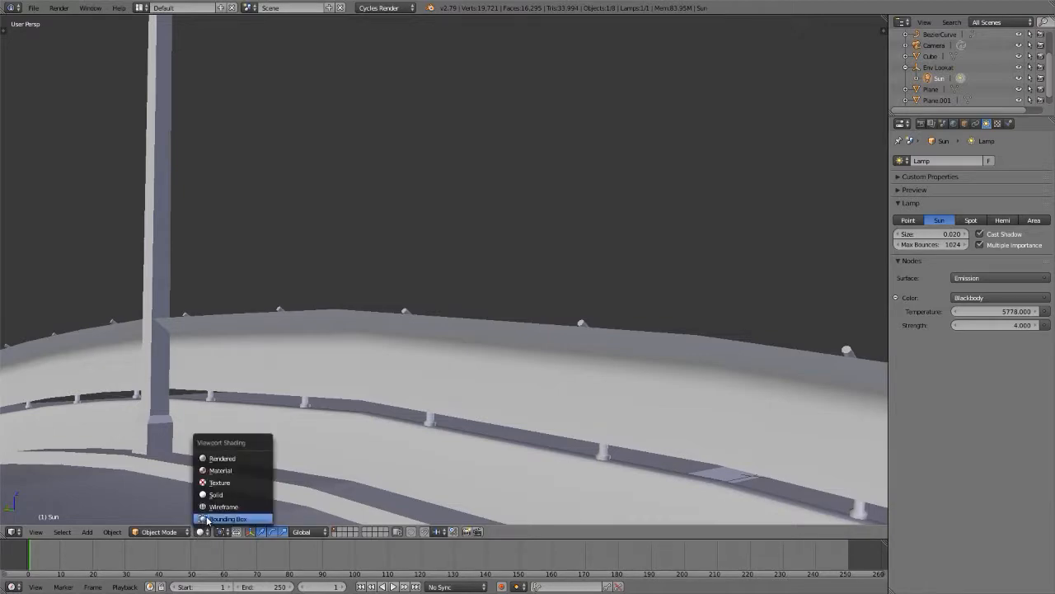
pyautogui.click(219, 470)
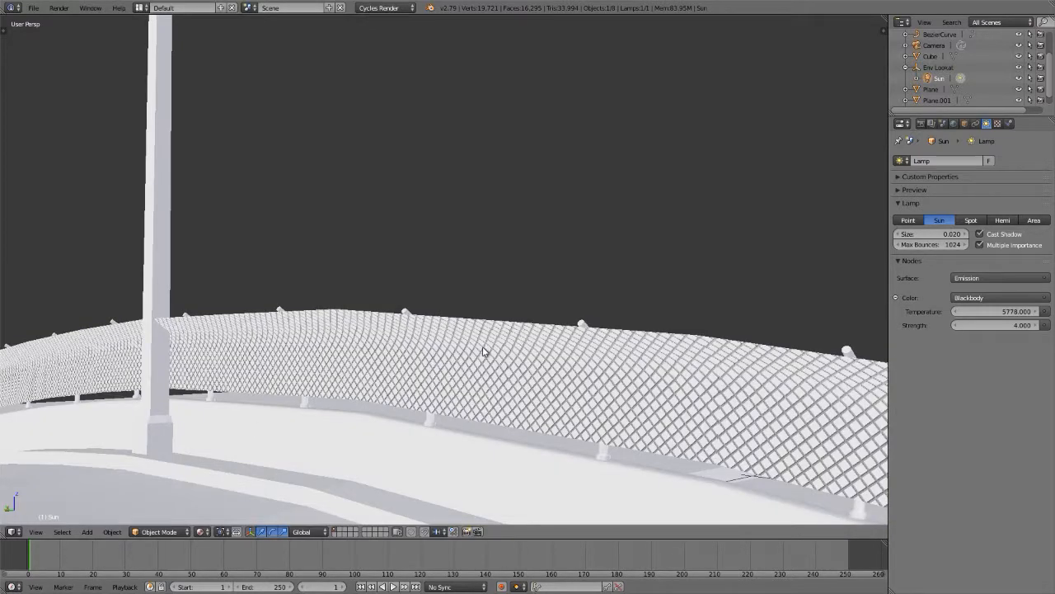
pyautogui.moveTo(497, 354); pyautogui.dragTo(327, 402, button='middle')
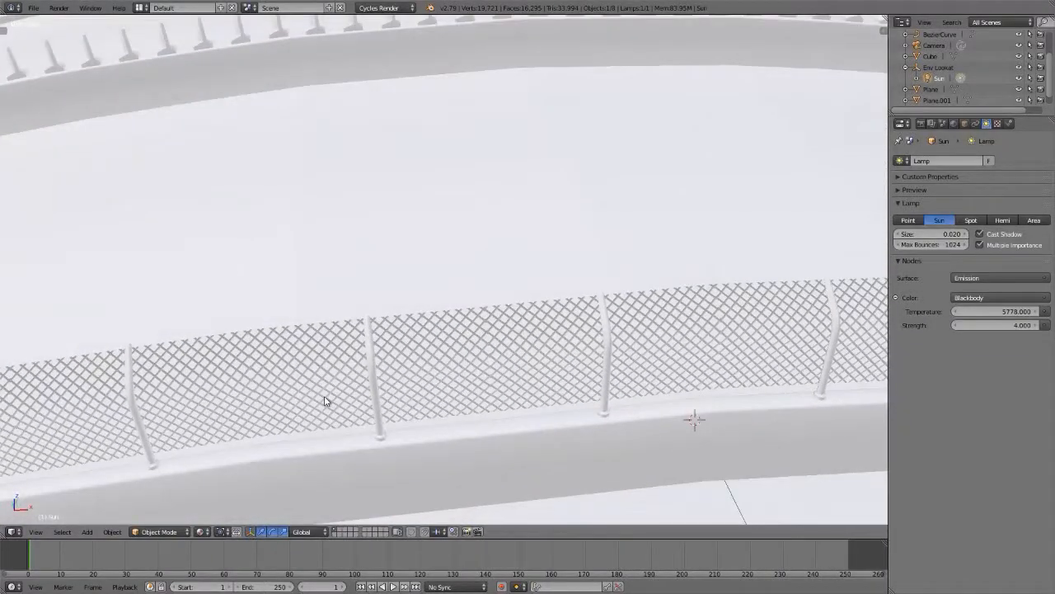
pyautogui.scroll(-4, 327, 401)
# Step: Preview the fence shadows in rendered shading and set the sun lamp's size to 0.007
pyautogui.hotkey('shift', 'z')
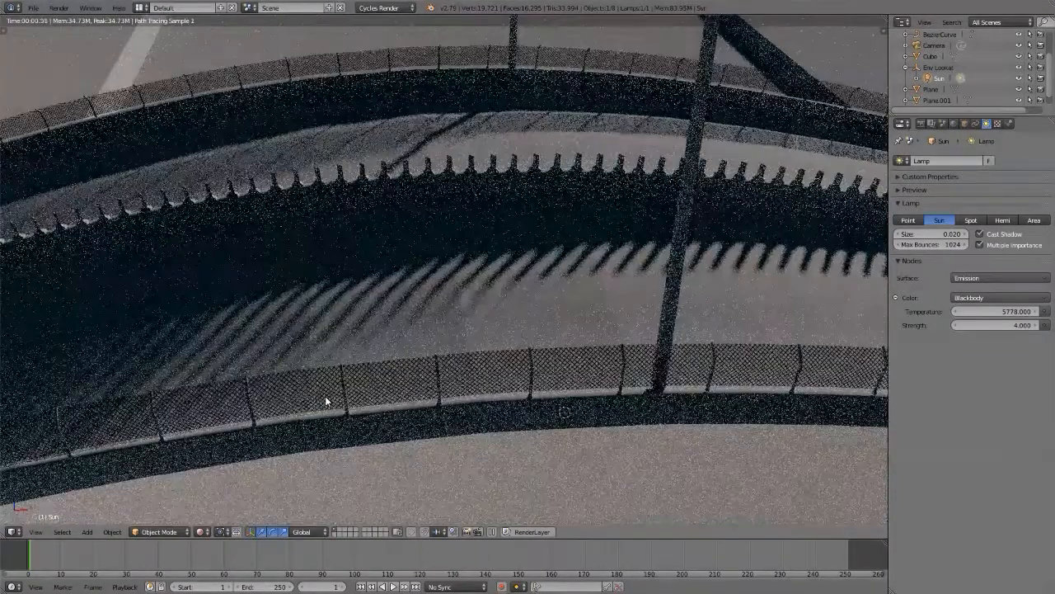
pyautogui.moveTo(423, 141); pyautogui.dragTo(504, 268, button='middle')
pyautogui.scroll(2, 459, 242)
pyautogui.scroll(4, 459, 243)
pyautogui.keyDown('shift'); pyautogui.moveTo(372, 247); pyautogui.dragTo(427, 272, button='middle'); pyautogui.keyUp('shift')
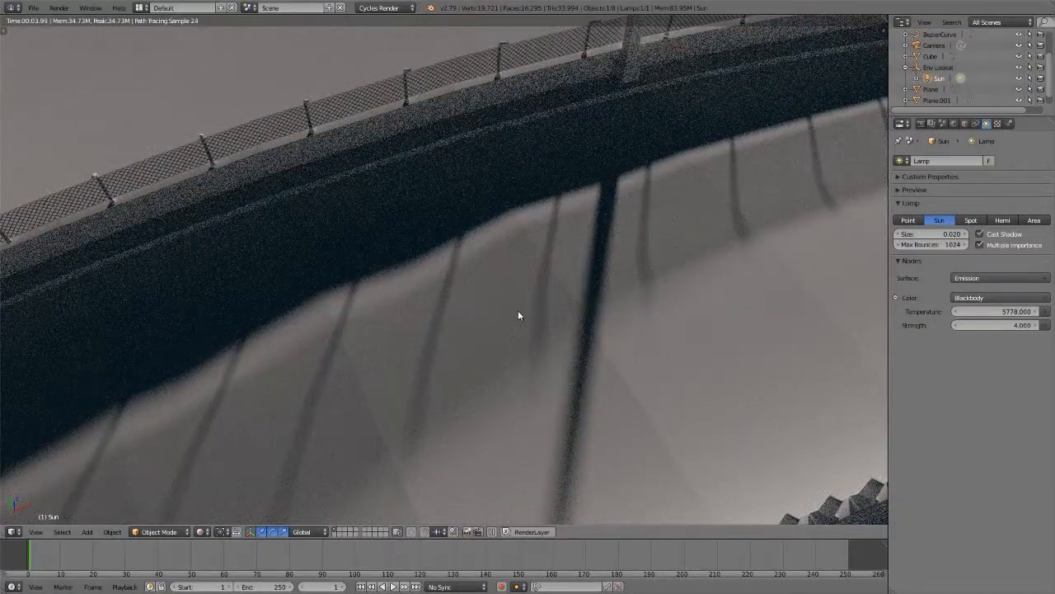
pyautogui.click(923, 235)
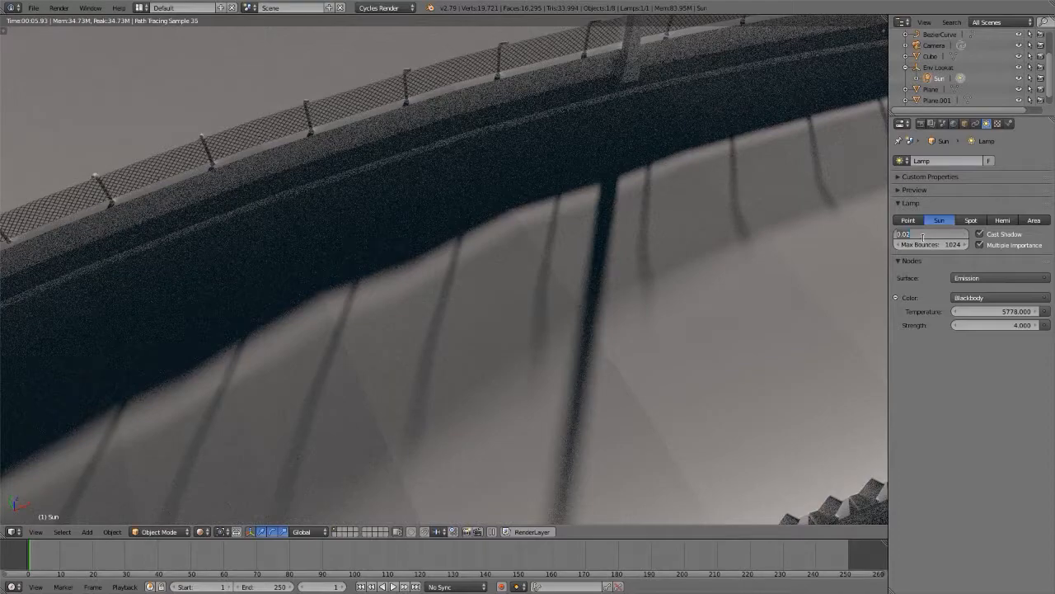
pyautogui.press('BackSpace')
pyautogui.press('Return')
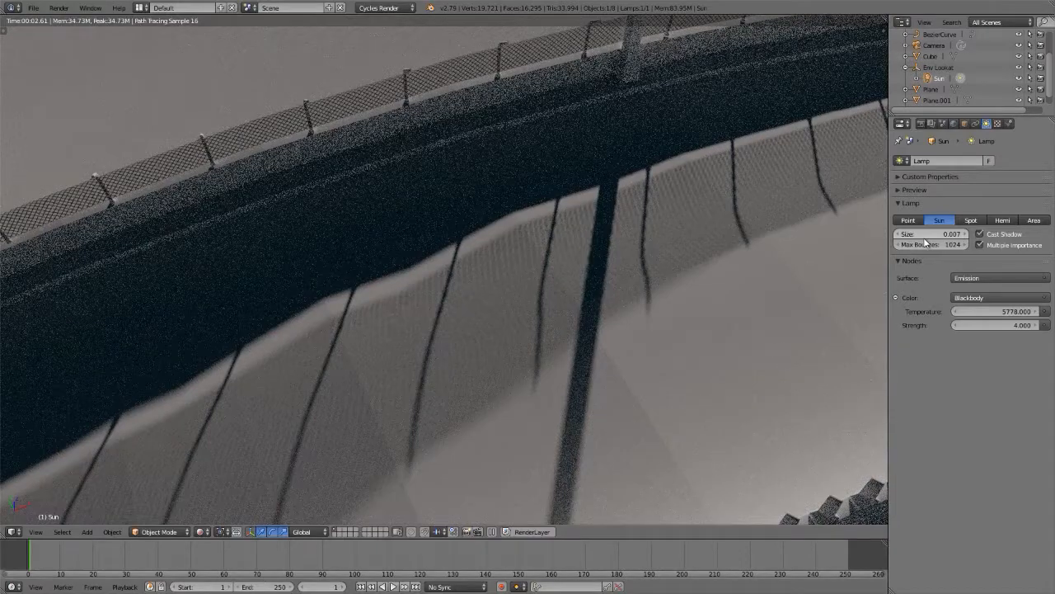
# Step: Reduce the sun lamp's size to 0.005
pyautogui.click(929, 234)
pyautogui.write('.005')
pyautogui.press('Return')
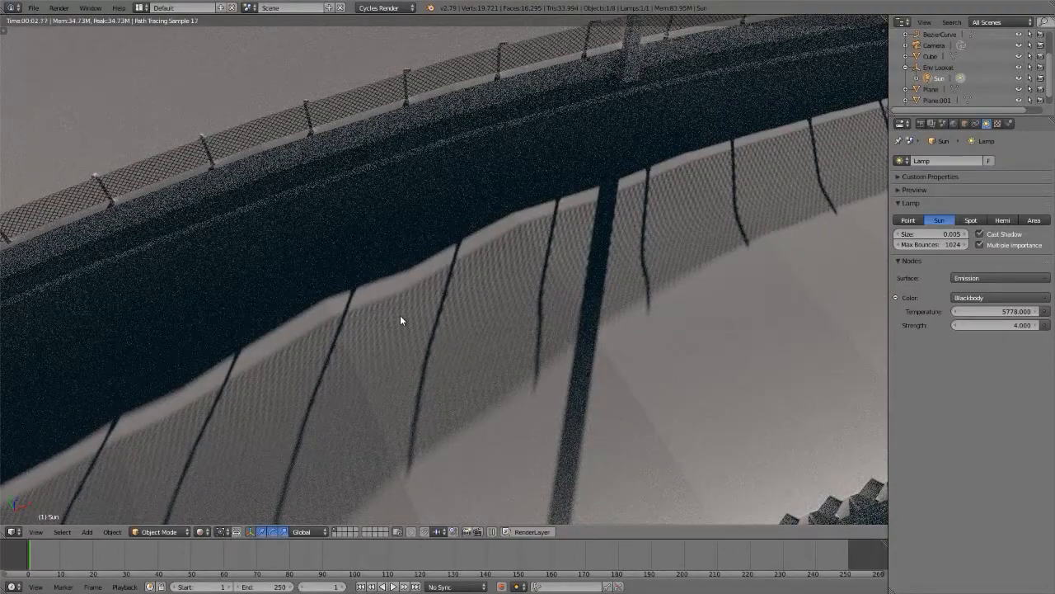
# Step: Examine the softness of the post shadows on the ground from the top view, close up at their tips
pyautogui.scroll(-10, 400, 320)
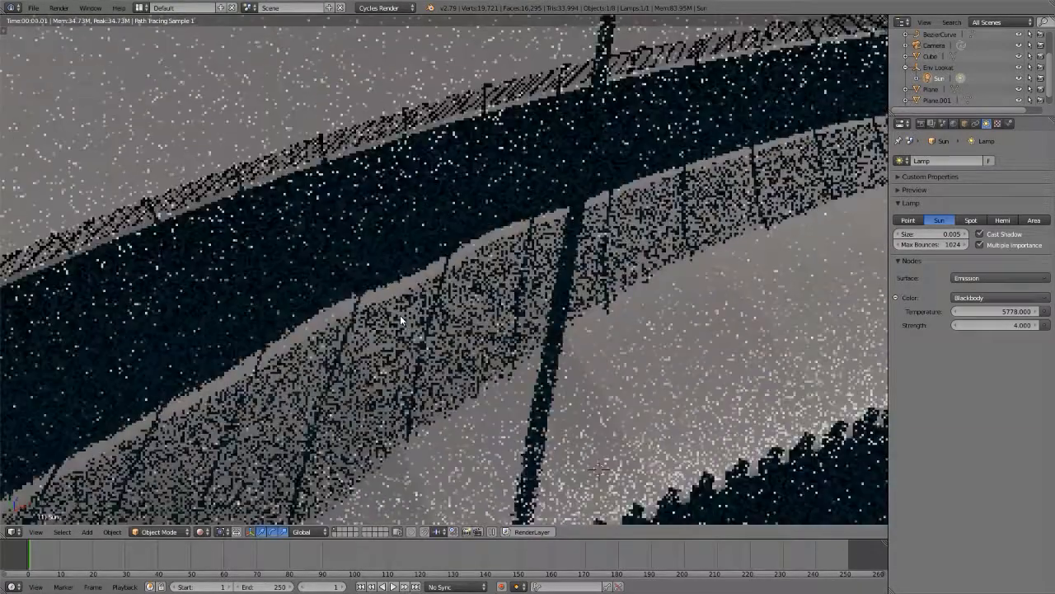
pyautogui.press('KP_7')
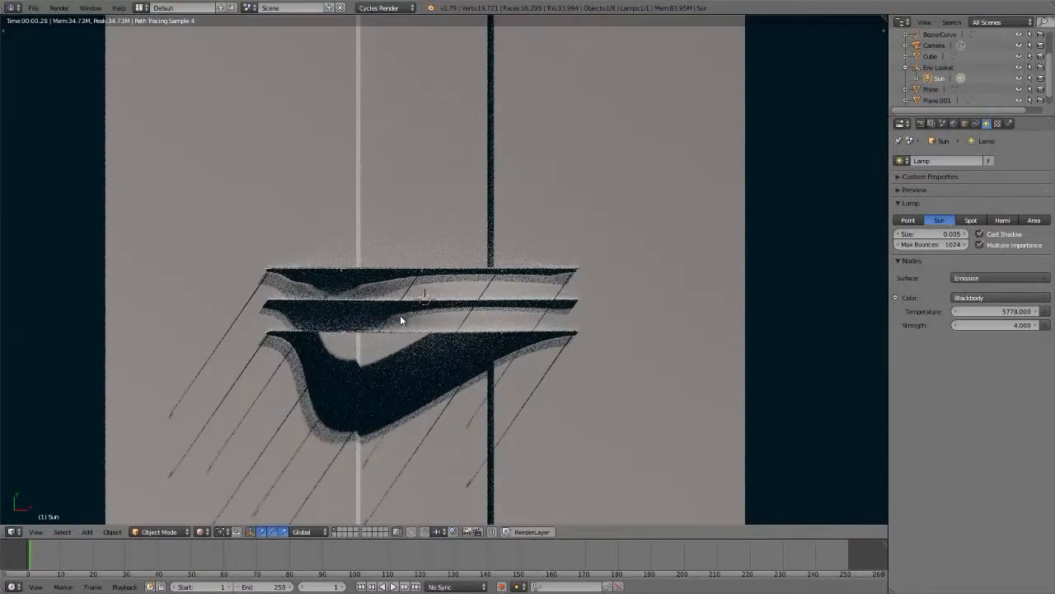
pyautogui.keyDown('shift'); pyautogui.moveTo(355, 398); pyautogui.dragTo(523, 308, button='middle'); pyautogui.keyUp('shift')
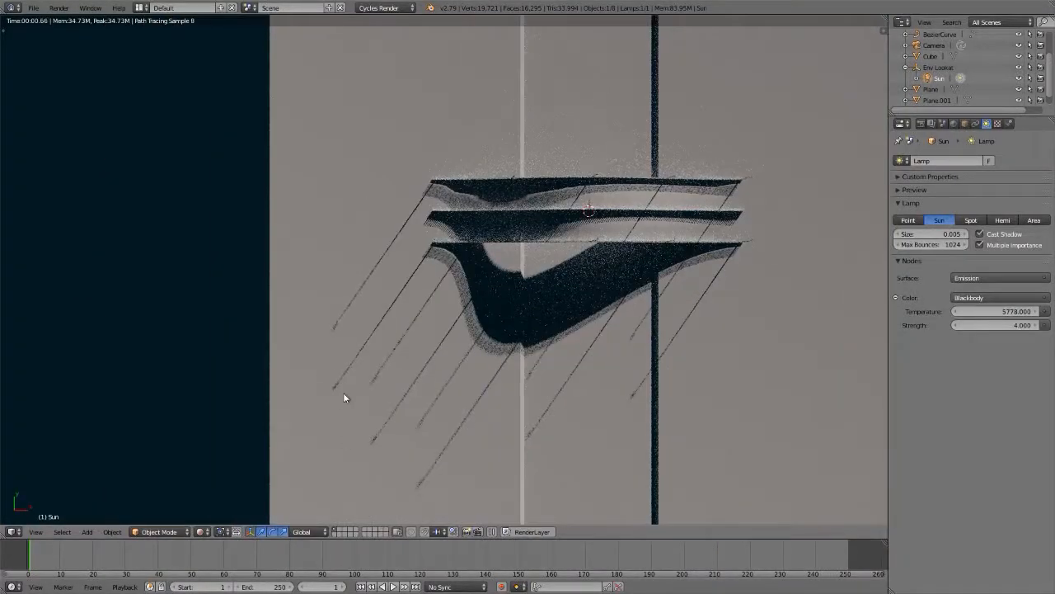
pyautogui.scroll(3, 328, 398)
pyautogui.scroll(6, 328, 400)
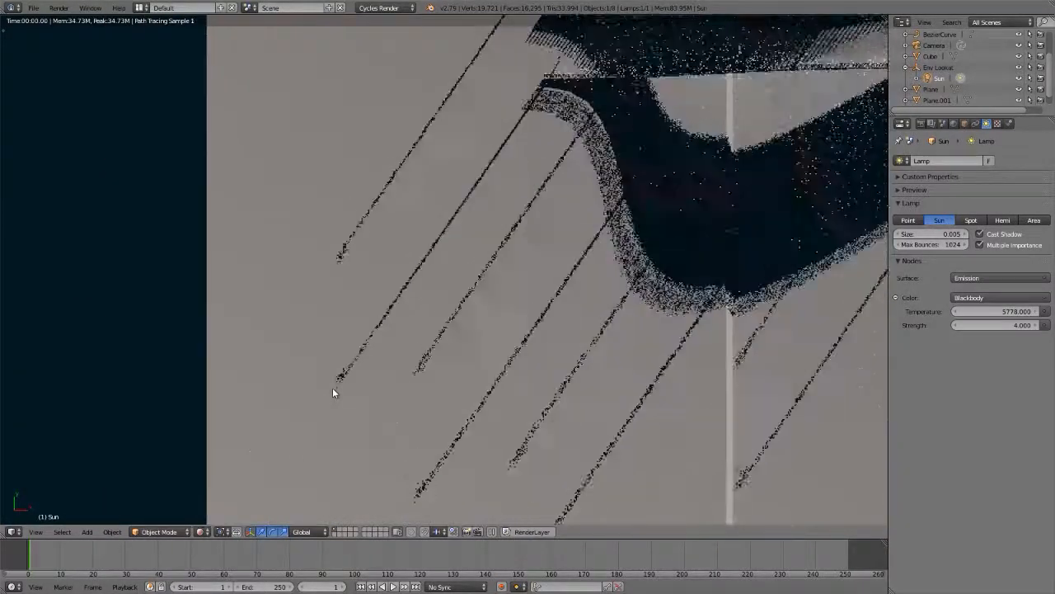
pyautogui.scroll(1, 332, 392)
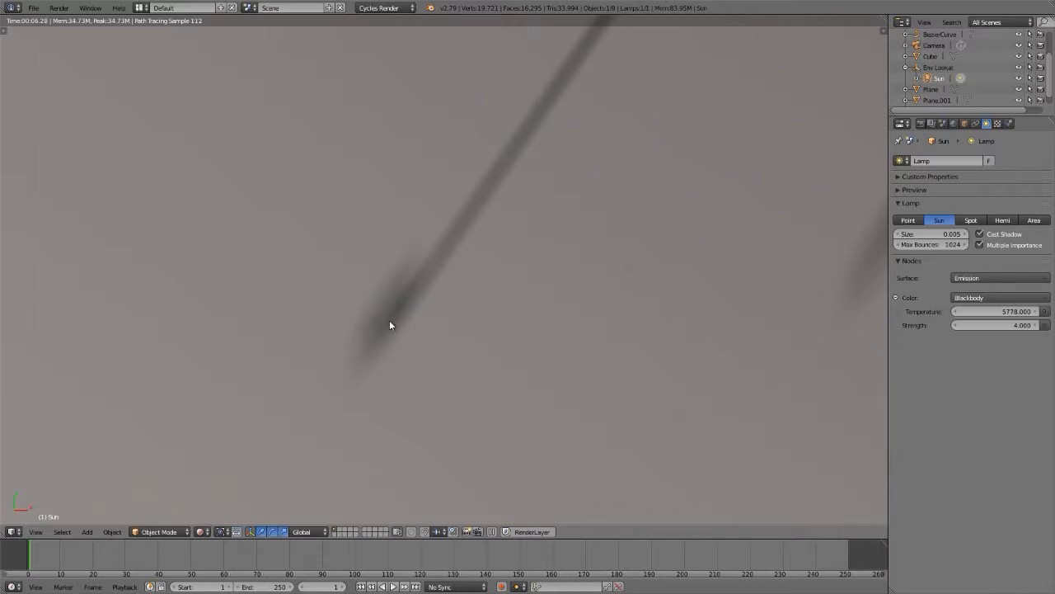
pyautogui.scroll(-4, 387, 317)
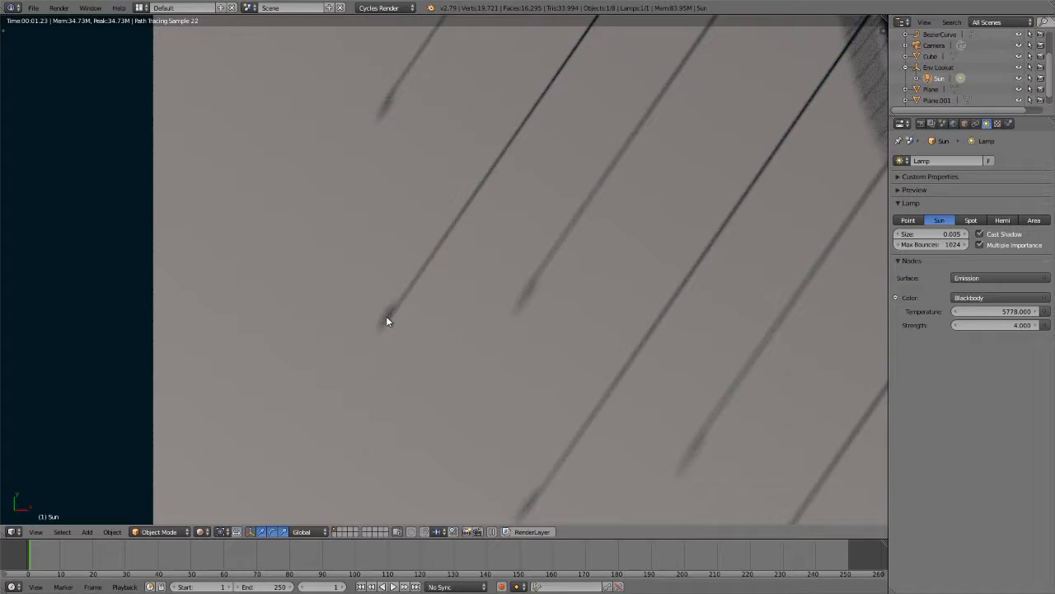
pyautogui.scroll(-5, 386, 320)
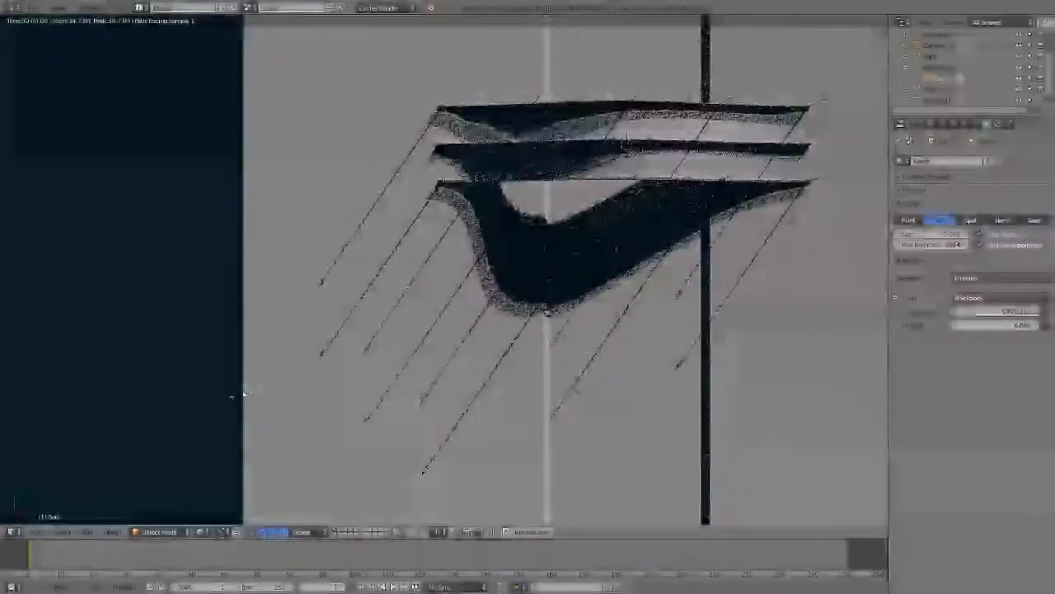
pyautogui.keyDown('shift'); pyautogui.moveTo(507, 310); pyautogui.dragTo(417, 358, button='middle'); pyautogui.keyUp('shift')
# Step: Use a Sky Texture as the color of the world background
pyautogui.click(953, 124)
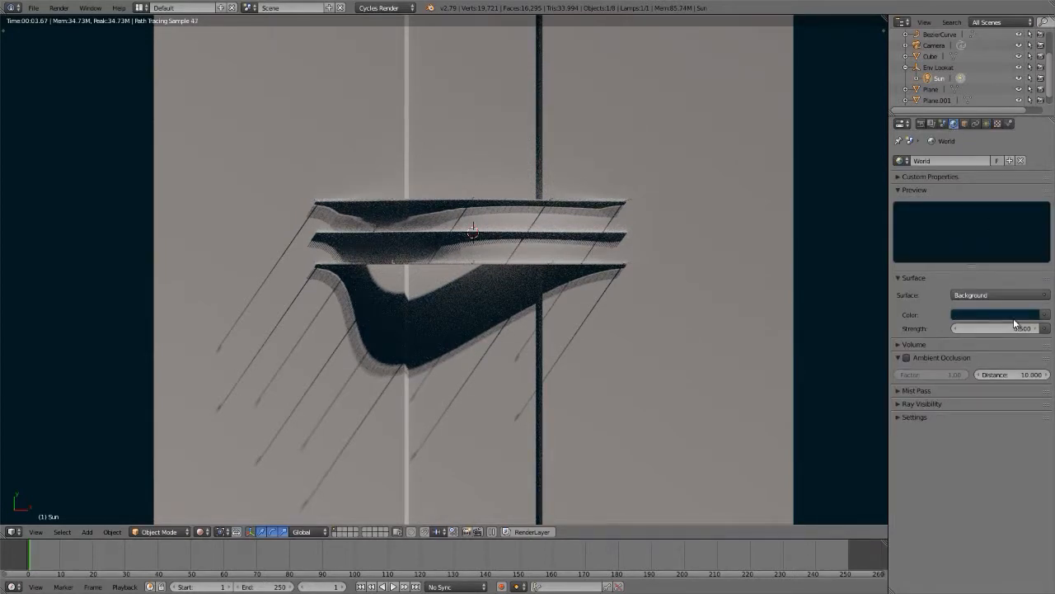
pyautogui.click(1049, 316)
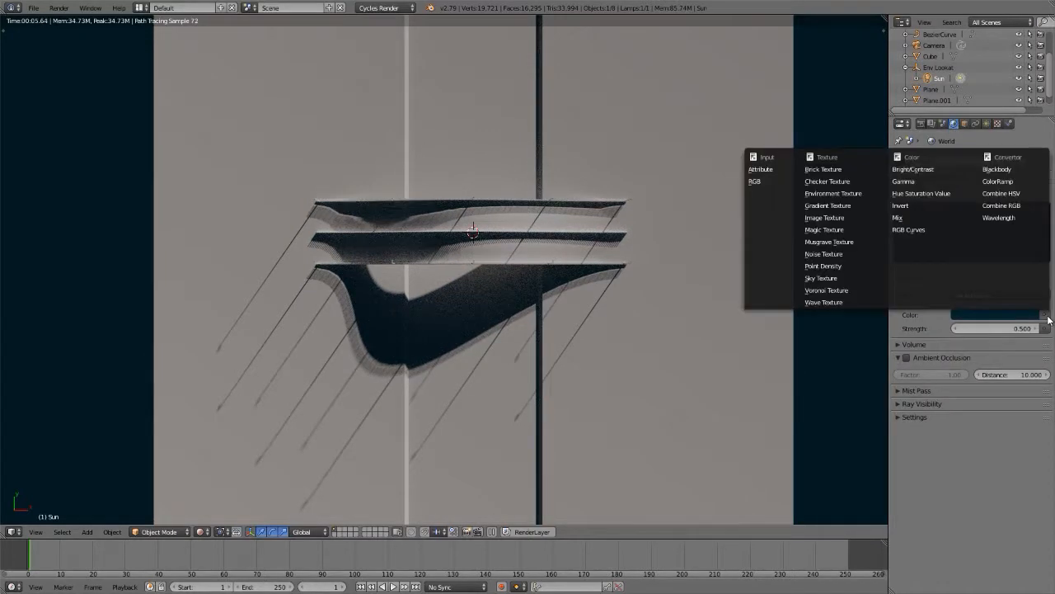
pyautogui.click(835, 281)
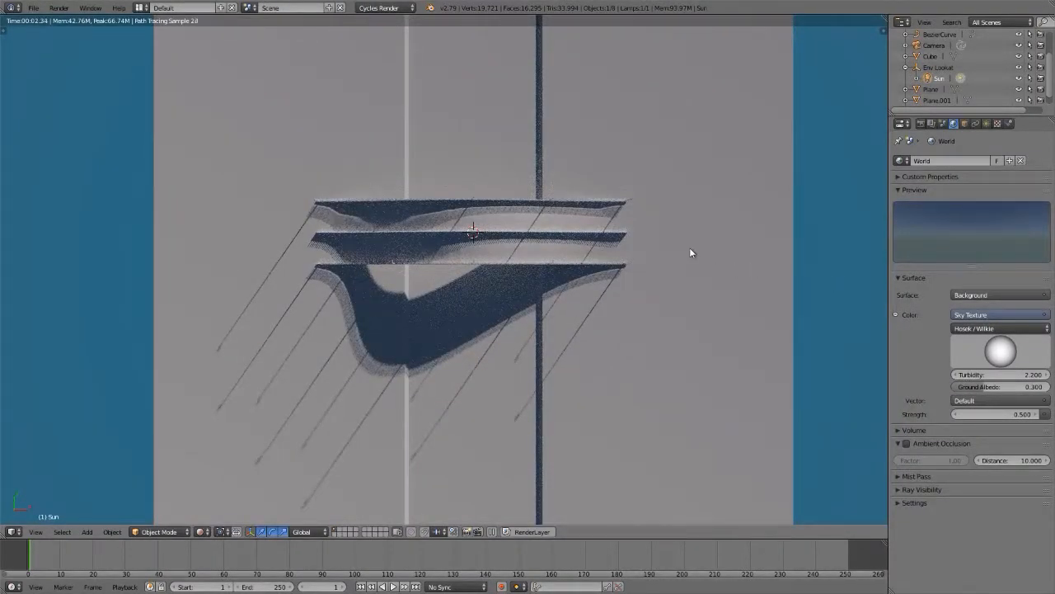
# Step: Clear the rotation of the Env Lookat empty
pyautogui.click(936, 68)
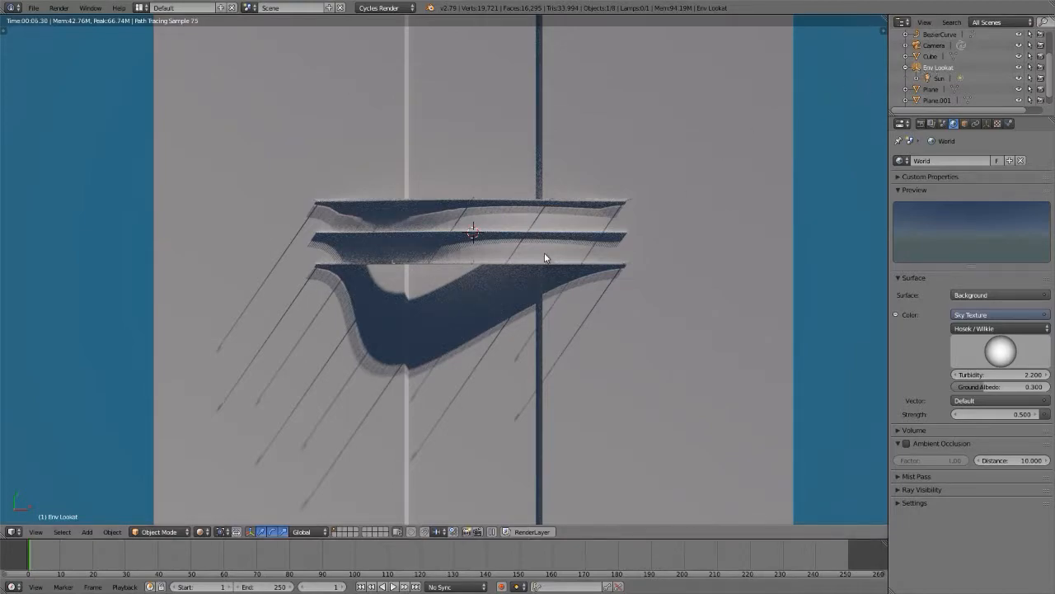
pyautogui.hotkey('alt', 'r')
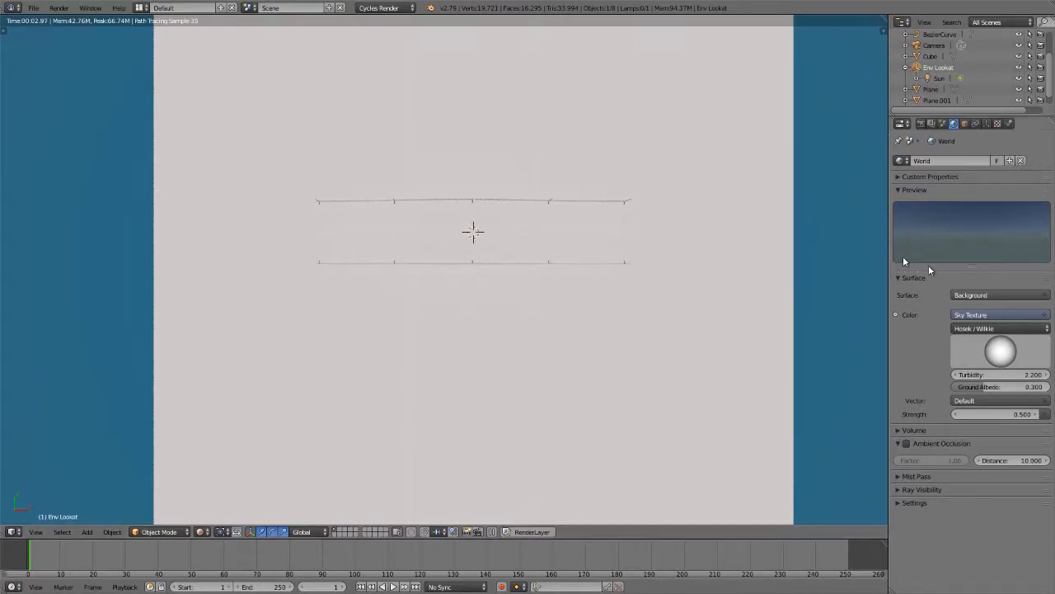
# Step: Try the Preetham sky type for the world's sky texture and return to Hosek / Wilkie
pyautogui.click(989, 330)
pyautogui.click(989, 315)
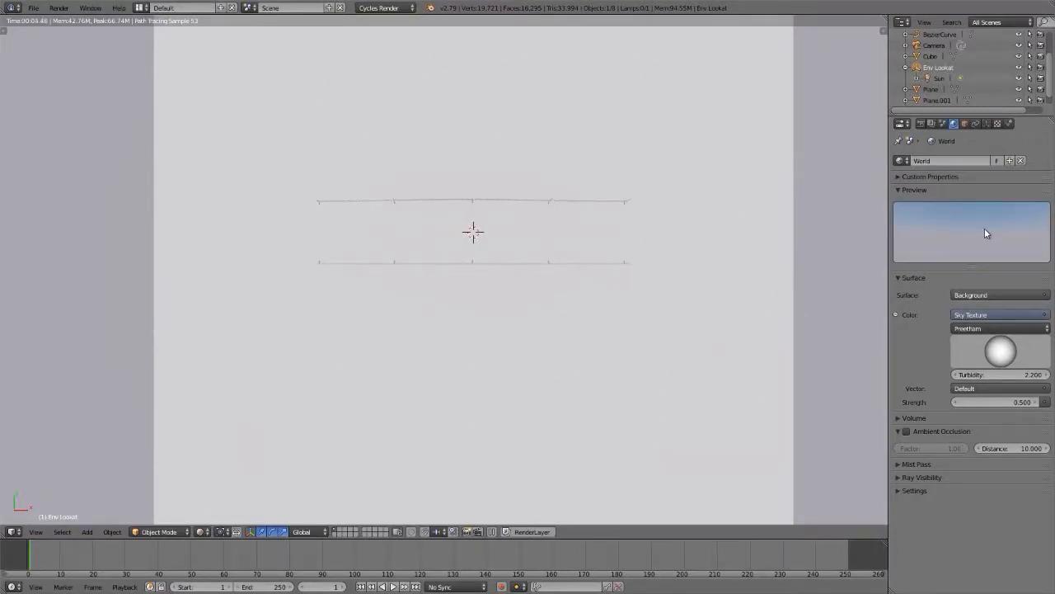
pyautogui.click(988, 327)
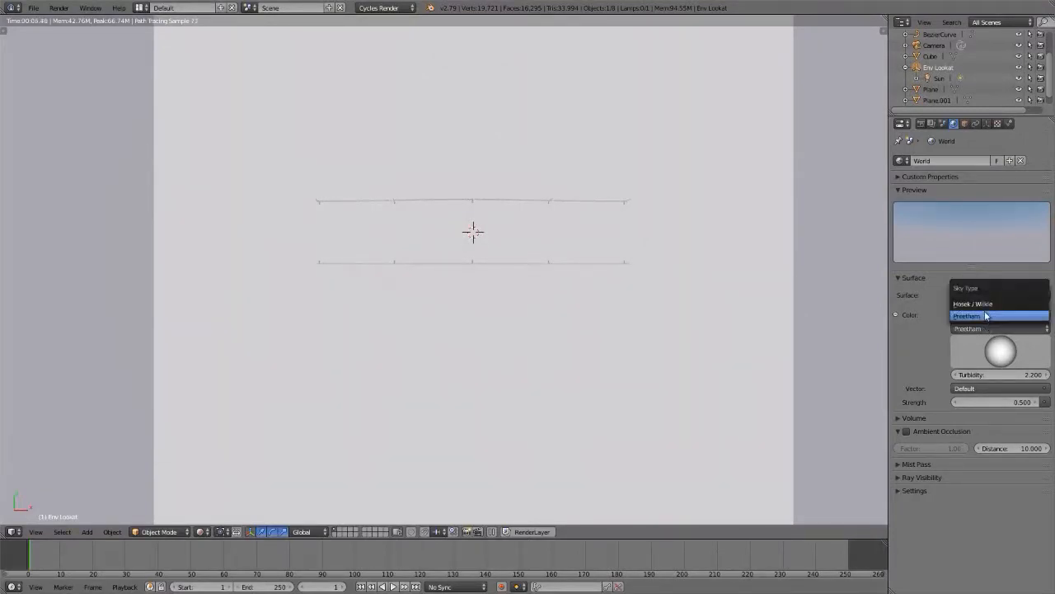
pyautogui.click(985, 303)
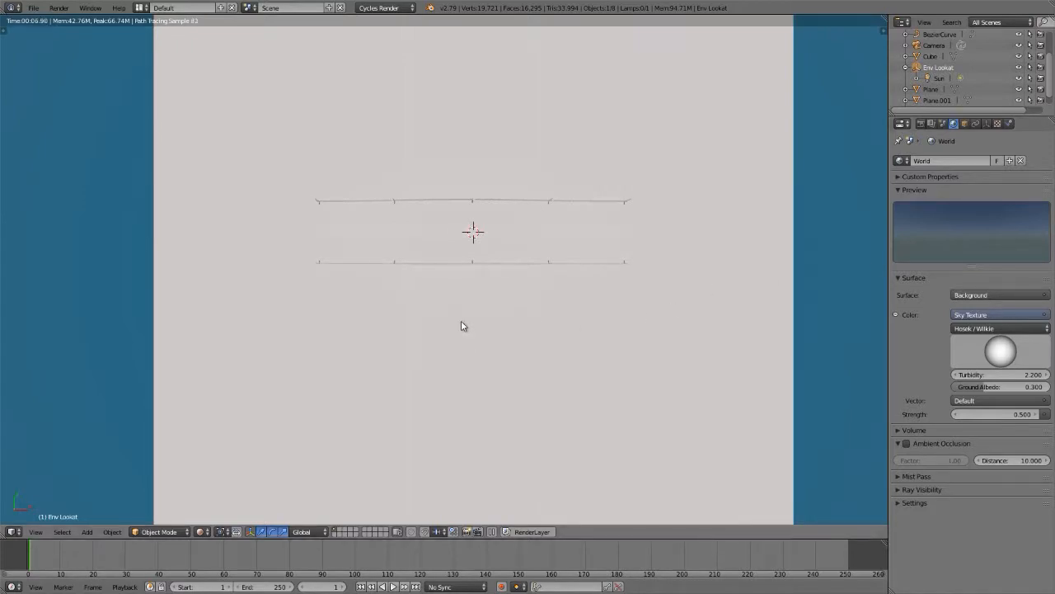
# Step: Test the sky texture's turbidity at 2 and at 1, judging the sky from beneath the ground plane
pyautogui.press('KP_5')
pyautogui.press('KP_5')
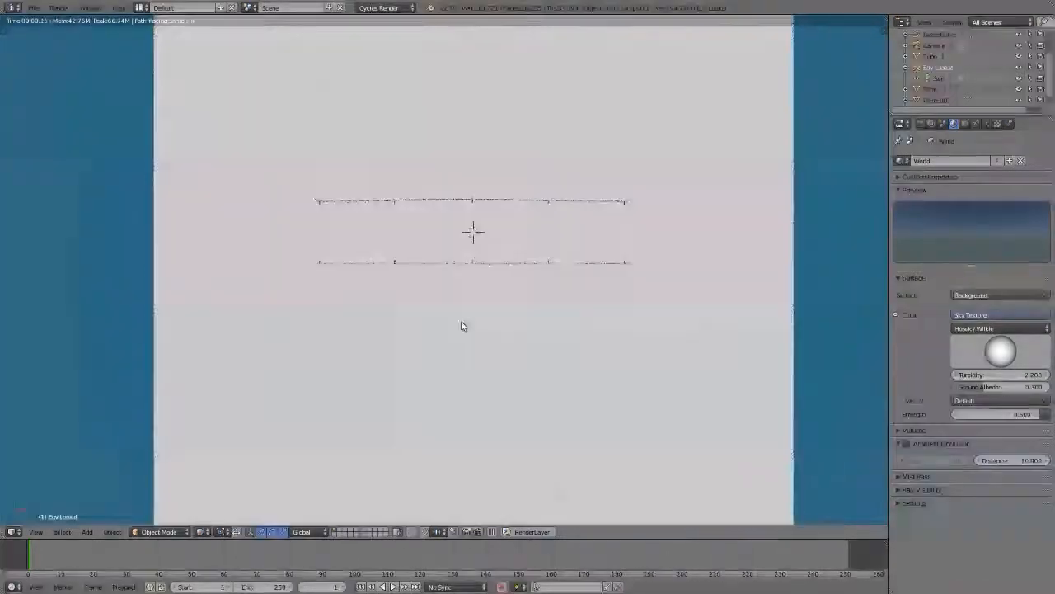
pyautogui.moveTo(473, 350); pyautogui.dragTo(456, 179, button='middle')
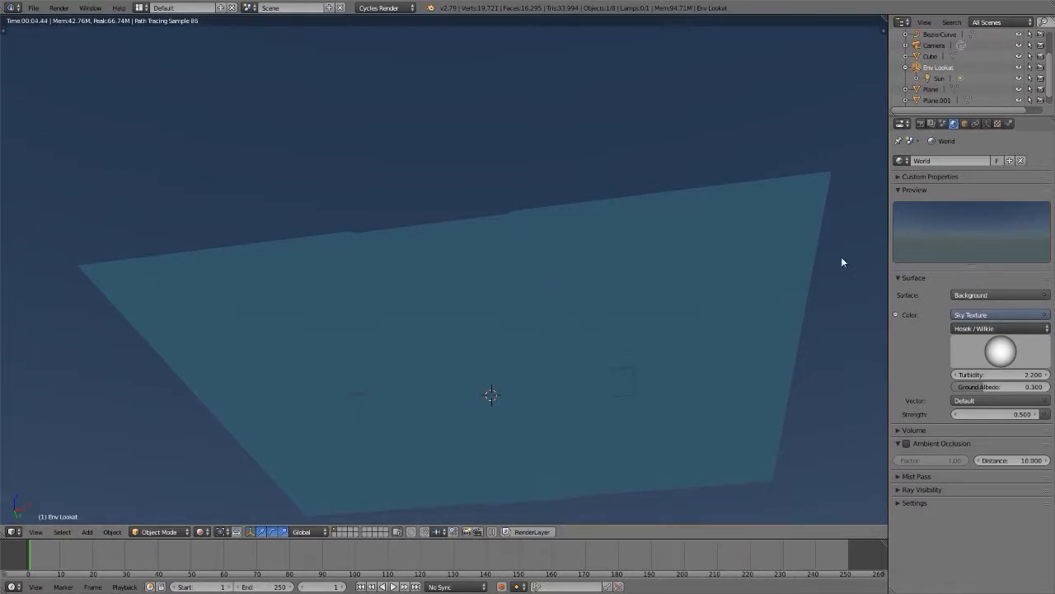
pyautogui.moveTo(627, 256); pyautogui.dragTo(498, 241, button='middle')
pyautogui.scroll(-4, 476, 264)
pyautogui.scroll(-2, 476, 263)
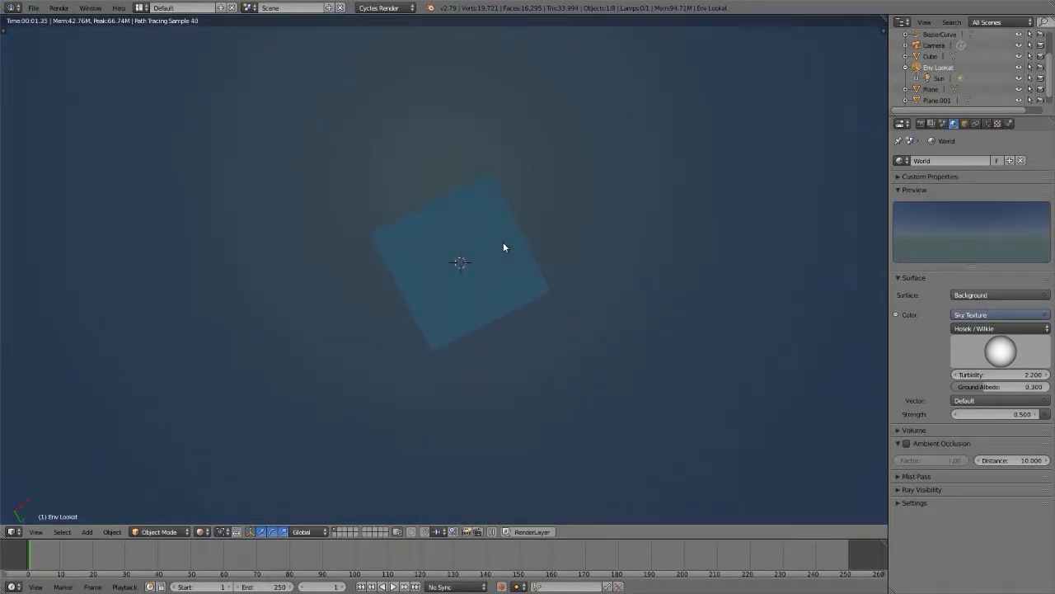
pyautogui.click(992, 374)
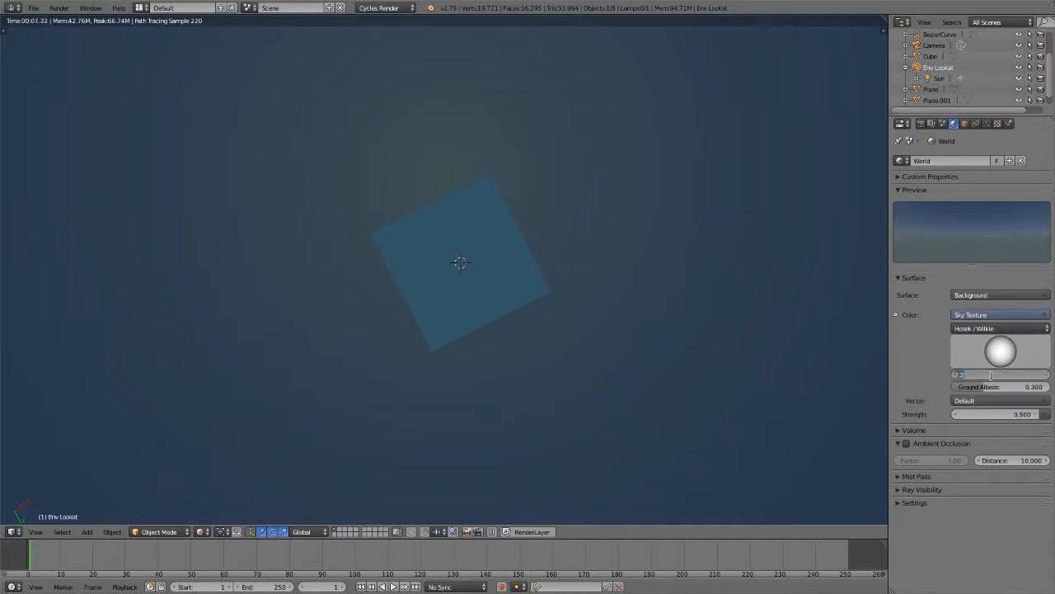
pyautogui.write('2')
pyautogui.press('Return')
pyautogui.click(992, 374)
pyautogui.write('1')
pyautogui.press('Return')
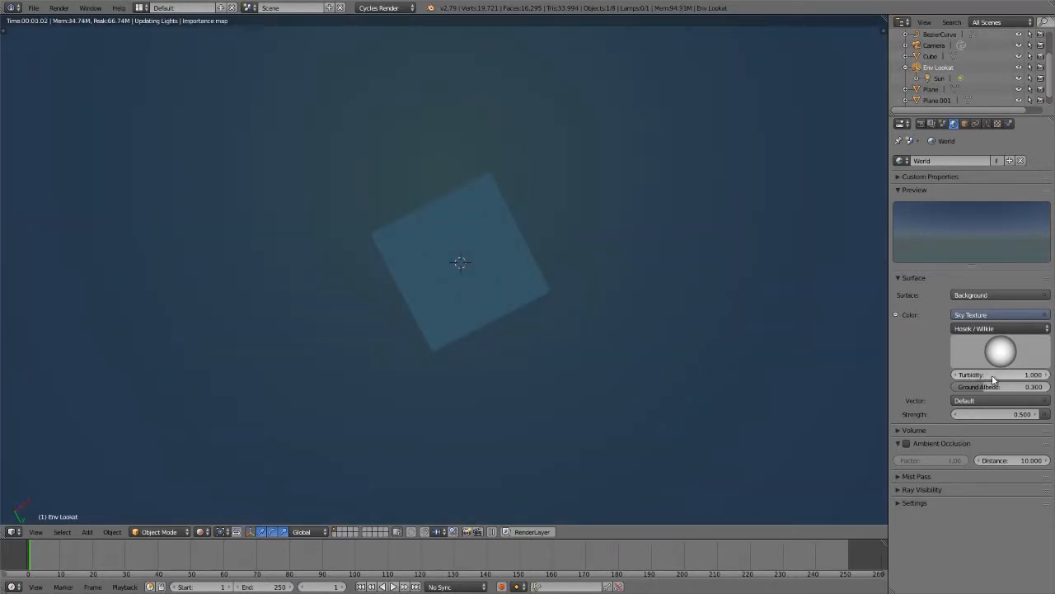
# Step: Test a hazier sky by setting the sky texture's turbidity to 5
pyautogui.moveTo(452, 255); pyautogui.dragTo(457, 259, button='middle')
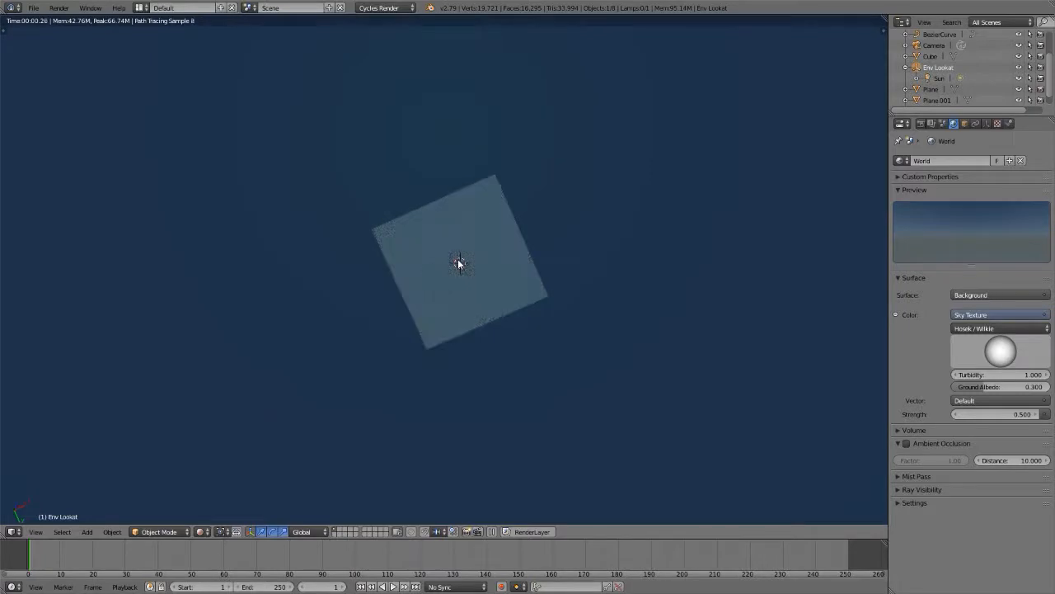
pyautogui.click(992, 375)
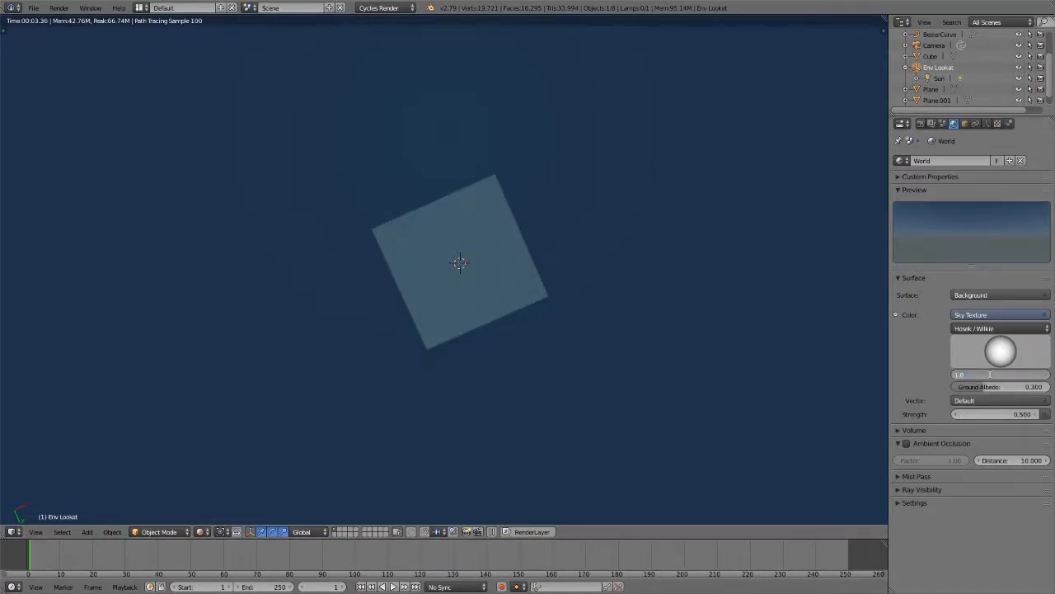
pyautogui.hotkey('shift', 'Left')
pyautogui.press('BackSpace')
pyautogui.write('5')
pyautogui.press('Return')
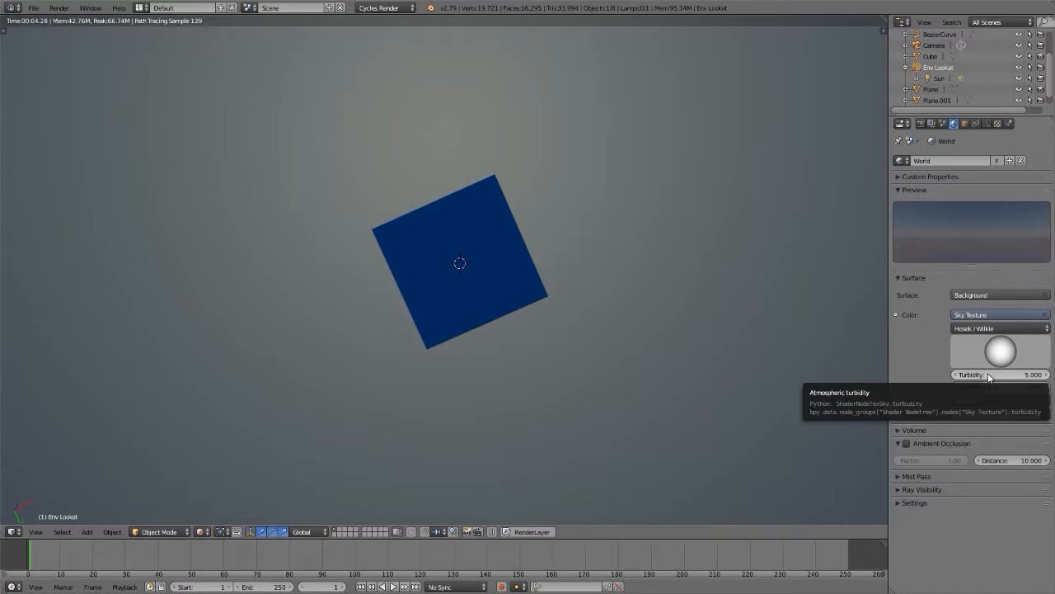
# Step: Set the sky texture's turbidity to 3 and the world background strength to 1
pyautogui.click(988, 375)
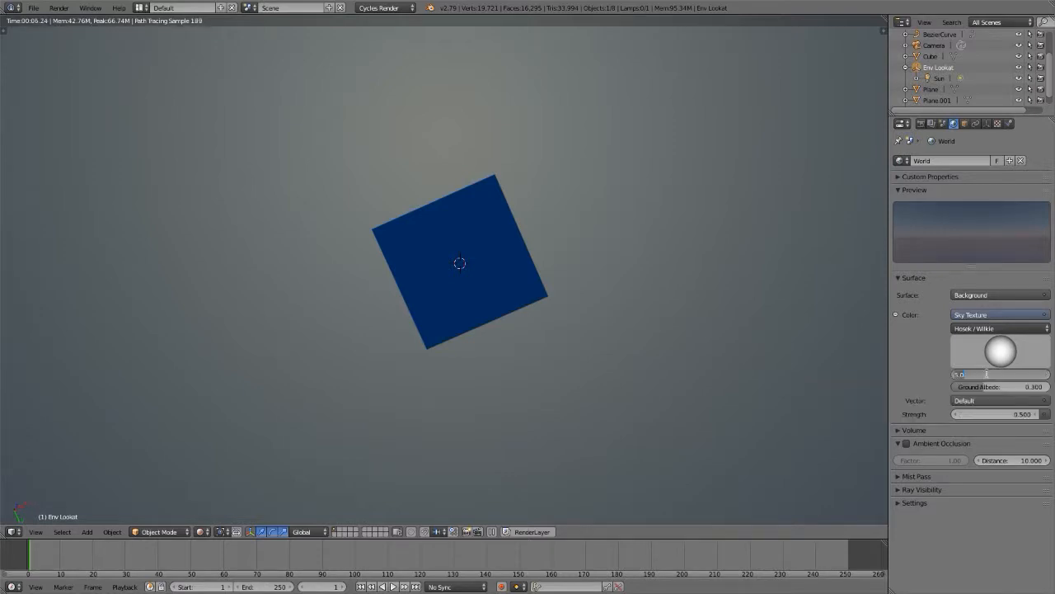
pyautogui.write('3')
pyautogui.press('Return')
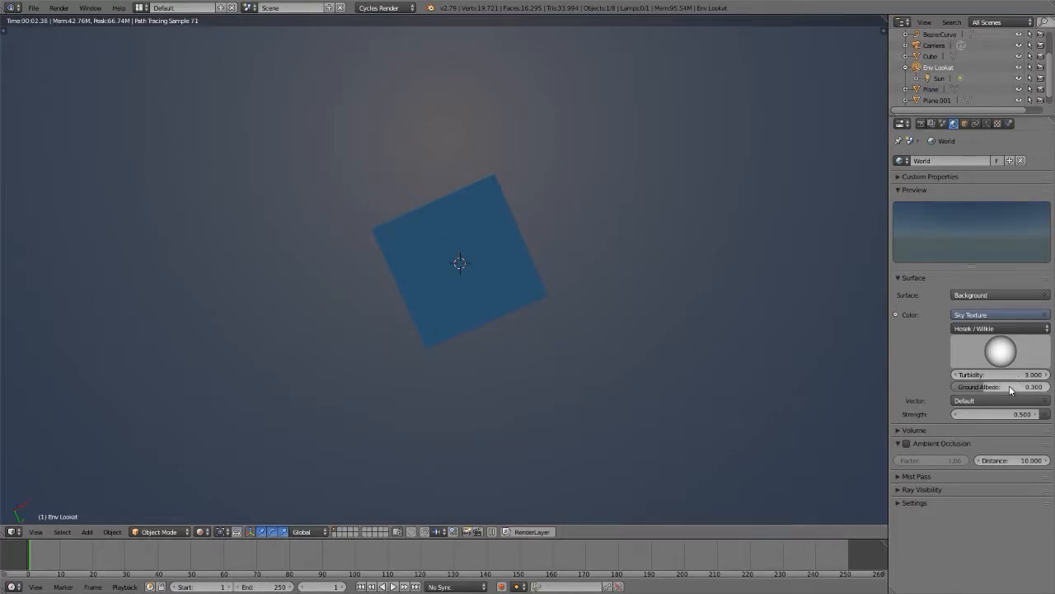
pyautogui.click(997, 415)
pyautogui.write('1')
pyautogui.press('Return')
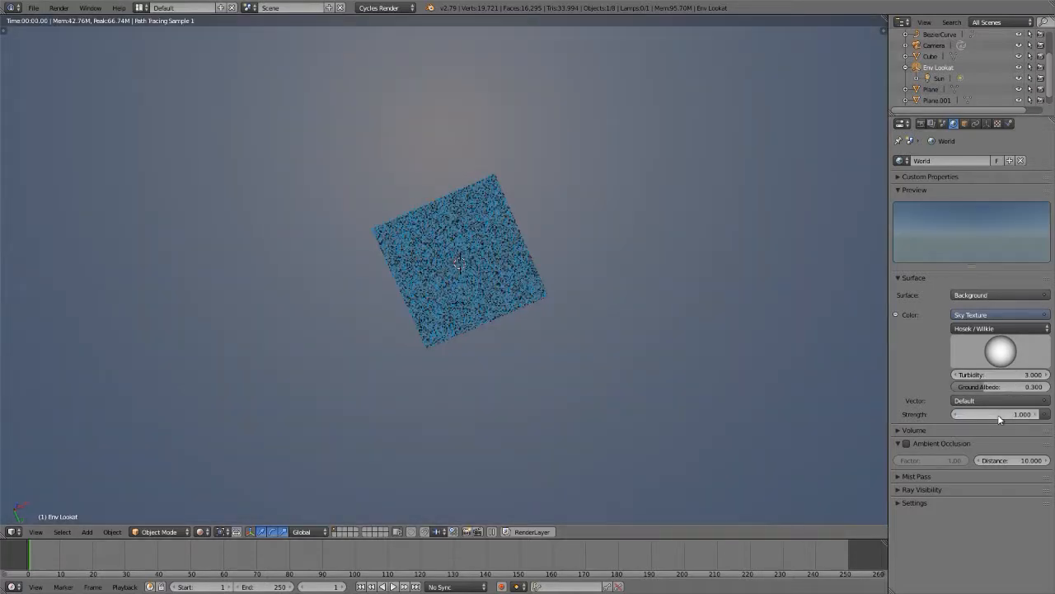
# Step: Widen the viewport lens to 18 and show the scene from the top view
pyautogui.moveTo(460, 244)
pyautogui.mouseDown(button='middle')
pyautogui.moveTo(455, 230)
pyautogui.moveTo(468, 237)
pyautogui.moveTo(457, 250)
pyautogui.moveTo(446, 229)
pyautogui.moveTo(452, 247)
pyautogui.mouseUp(button='middle')
pyautogui.scroll(-3, 452, 247)
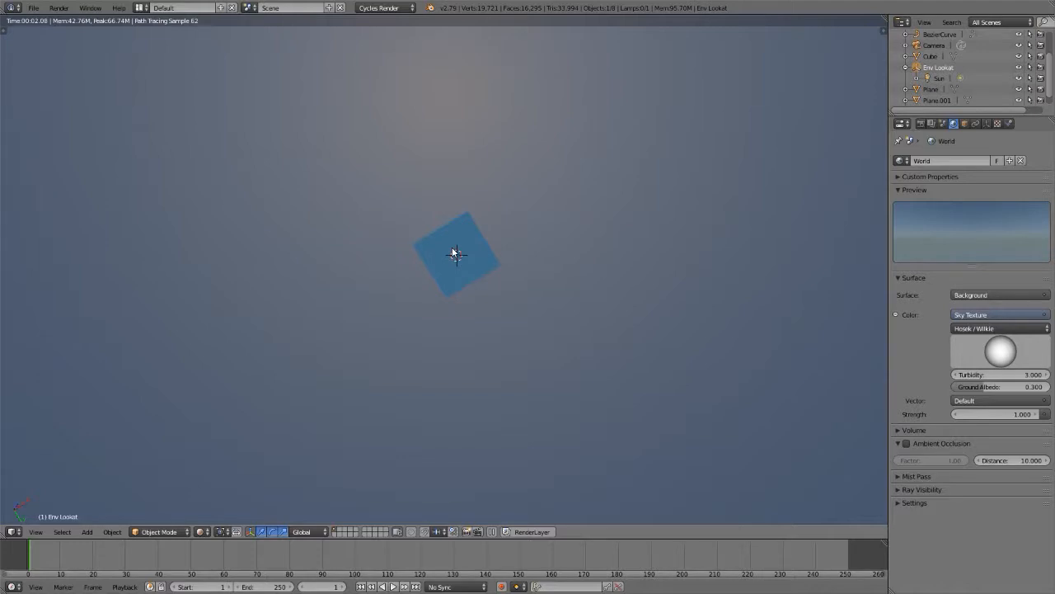
pyautogui.press('n')
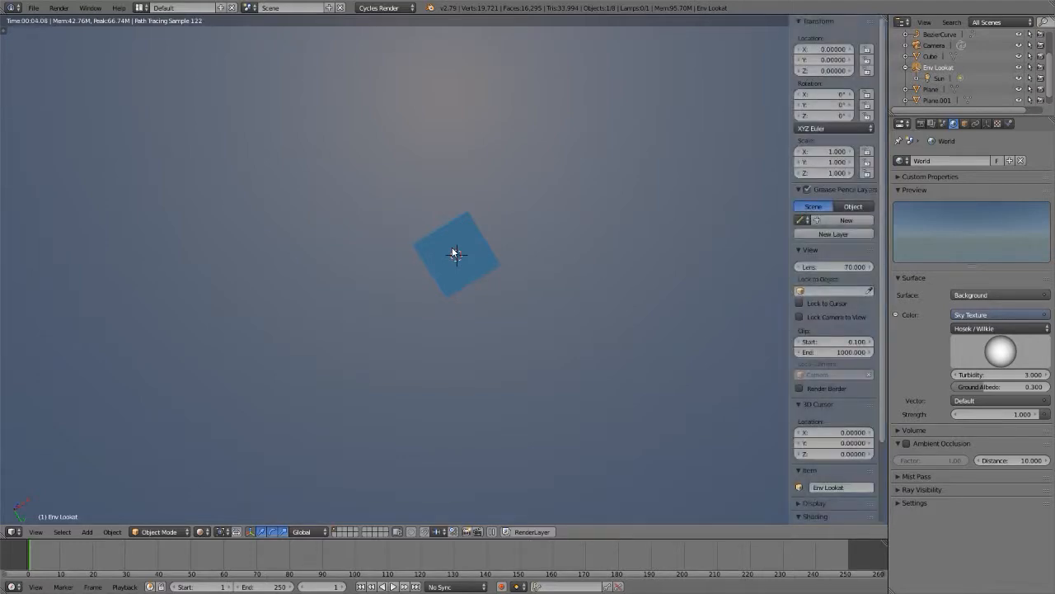
pyautogui.click(829, 265)
pyautogui.write('18')
pyautogui.press('Return')
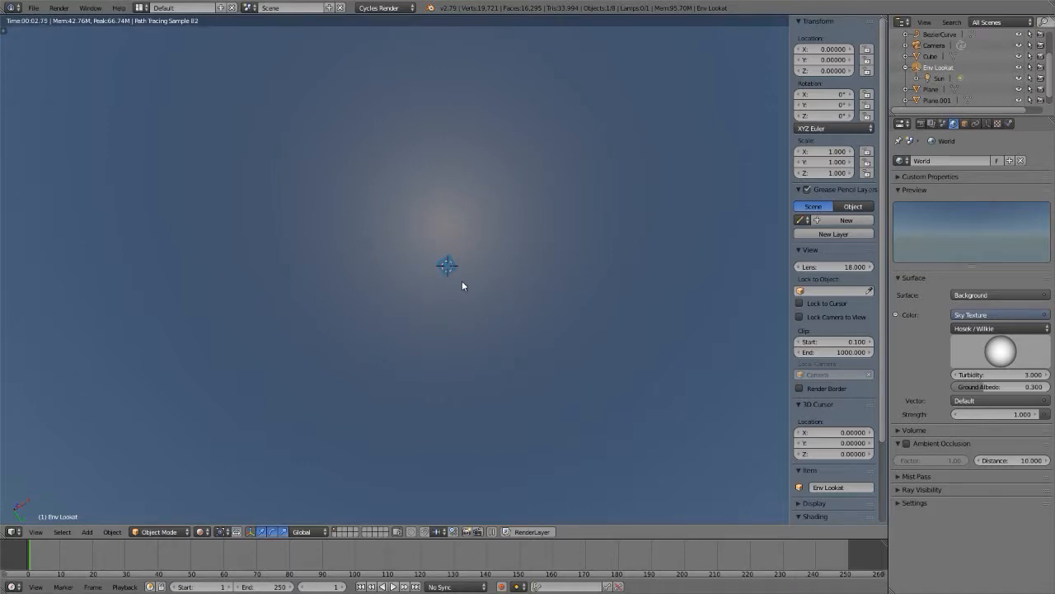
pyautogui.press('n')
pyautogui.moveTo(461, 277); pyautogui.dragTo(490, 299, button='middle')
pyautogui.press('KP_7')
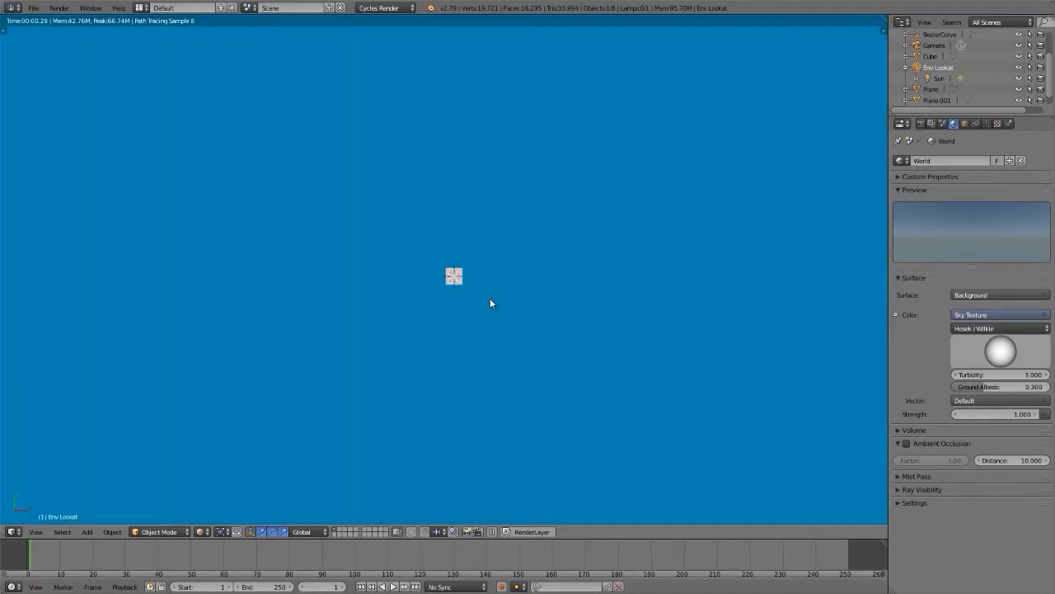
# Step: Rotate the Env Lookat empty freely by trackball, about -56° and -53°, so its sun lamp shines at a slant across the road
pyautogui.scroll(10, 454, 279)
pyautogui.scroll(6, 459, 272)
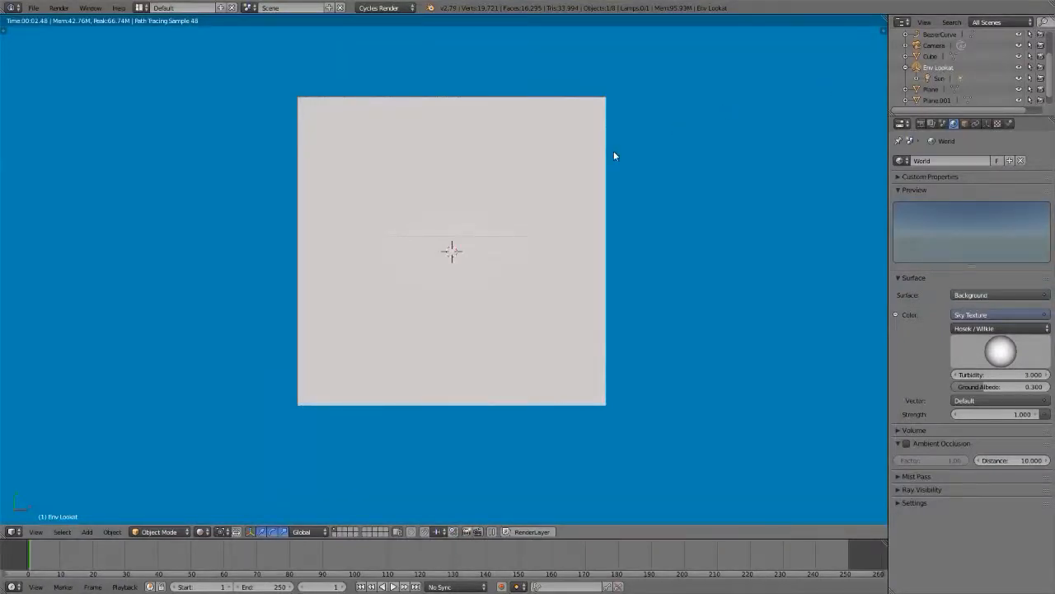
pyautogui.press('r')
pyautogui.press('r')
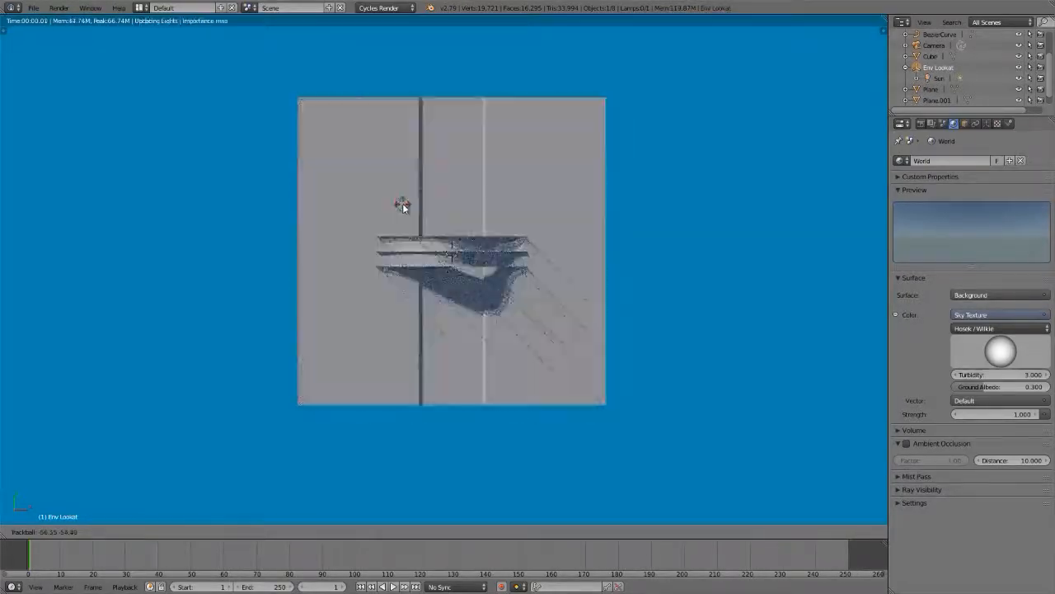
pyautogui.click(404, 203)
# Step: Compare the sun lamp's direction with the cast shadows from the top view in wireframe, solid and rendered shading
pyautogui.scroll(4, 449, 239)
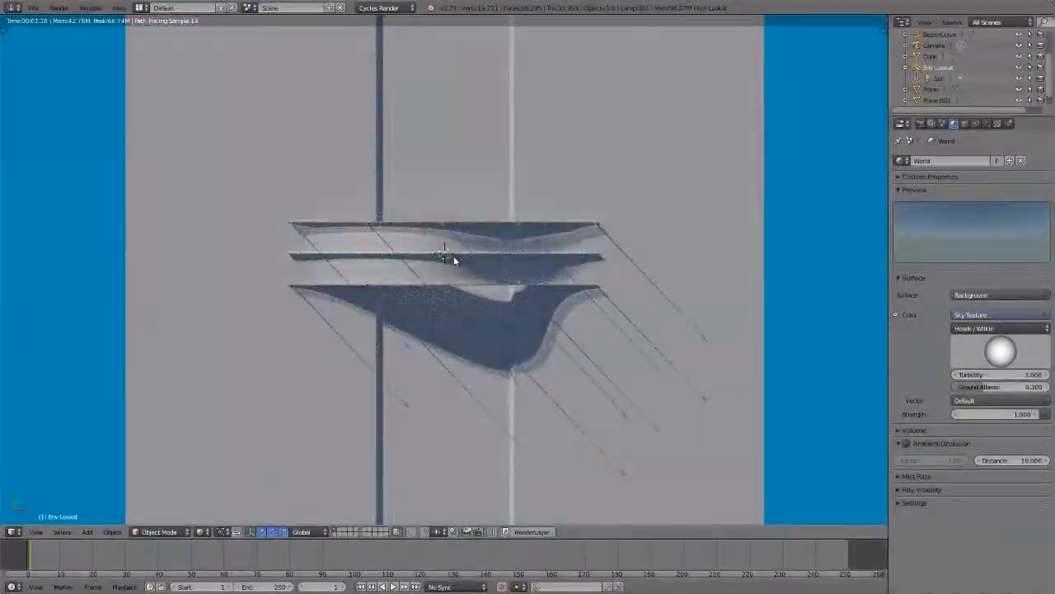
pyautogui.press('KP_7')
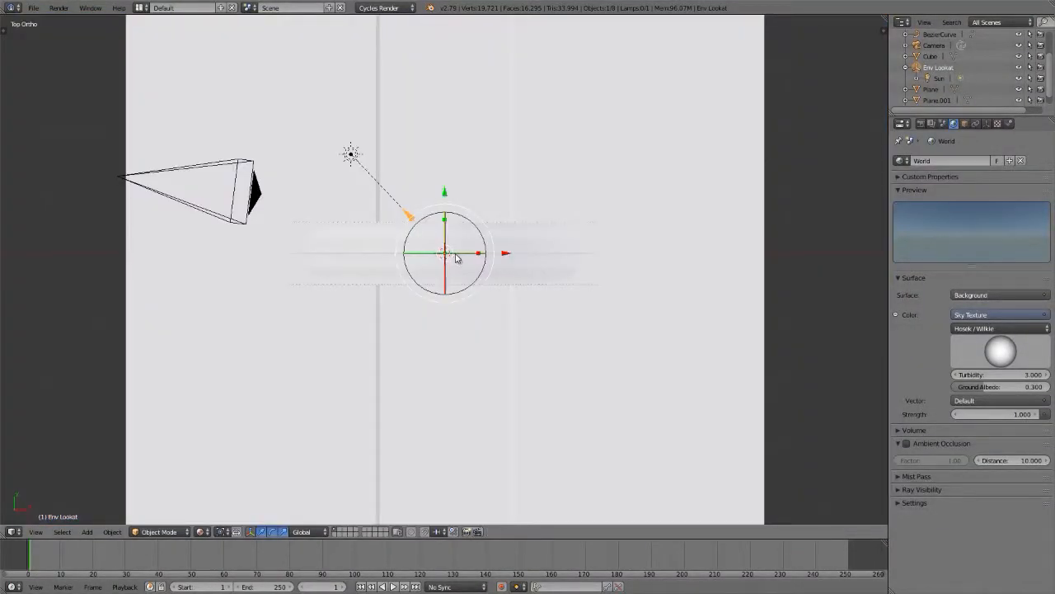
pyautogui.press('z')
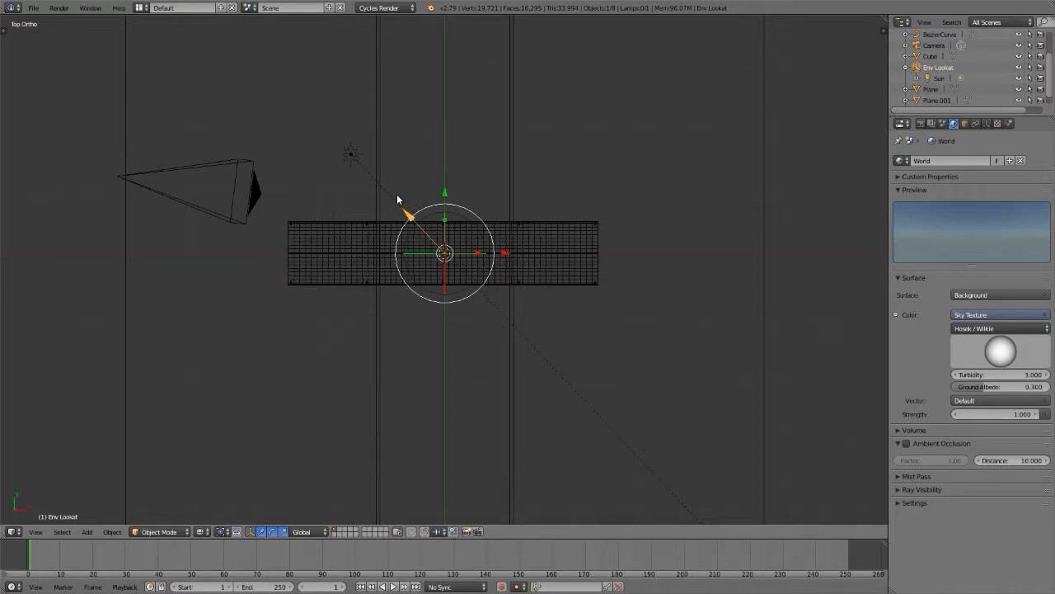
pyautogui.hotkey('shift', 'z')
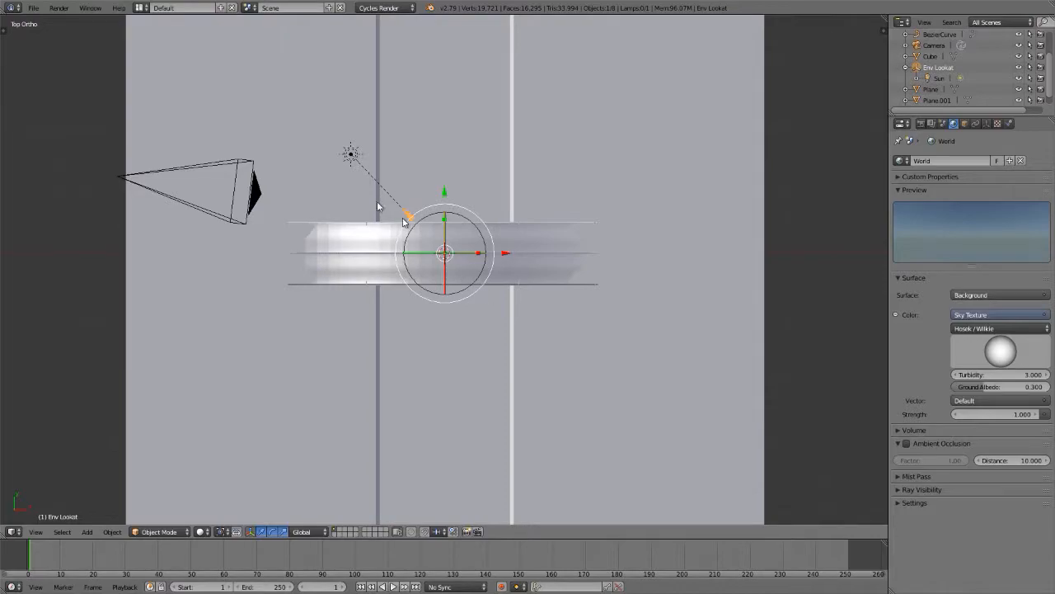
pyautogui.hotkey('shift', 'z')
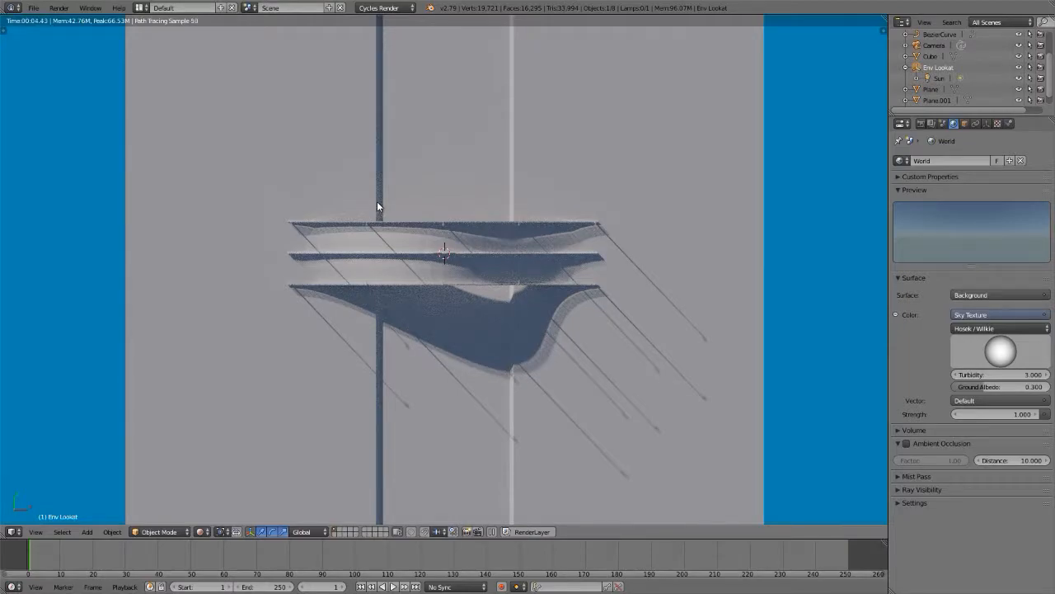
# Step: Examine the sky's bright sun area from beneath the ground plane and compare it with the lamp's direction
pyautogui.scroll(-1, 377, 201)
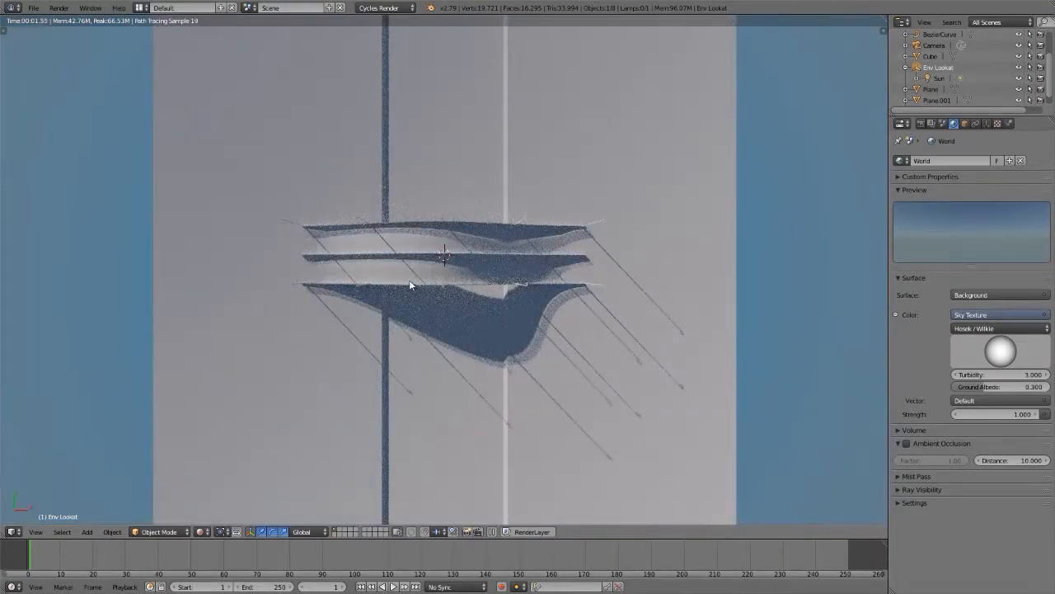
pyautogui.scroll(-8, 410, 280)
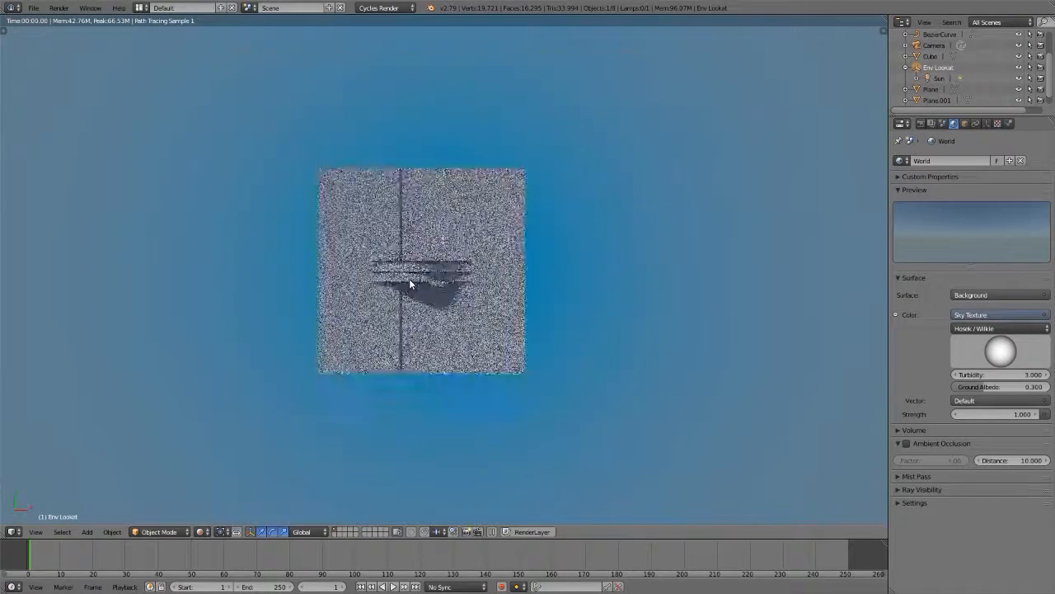
pyautogui.moveTo(410, 281); pyautogui.dragTo(413, 83, button='middle')
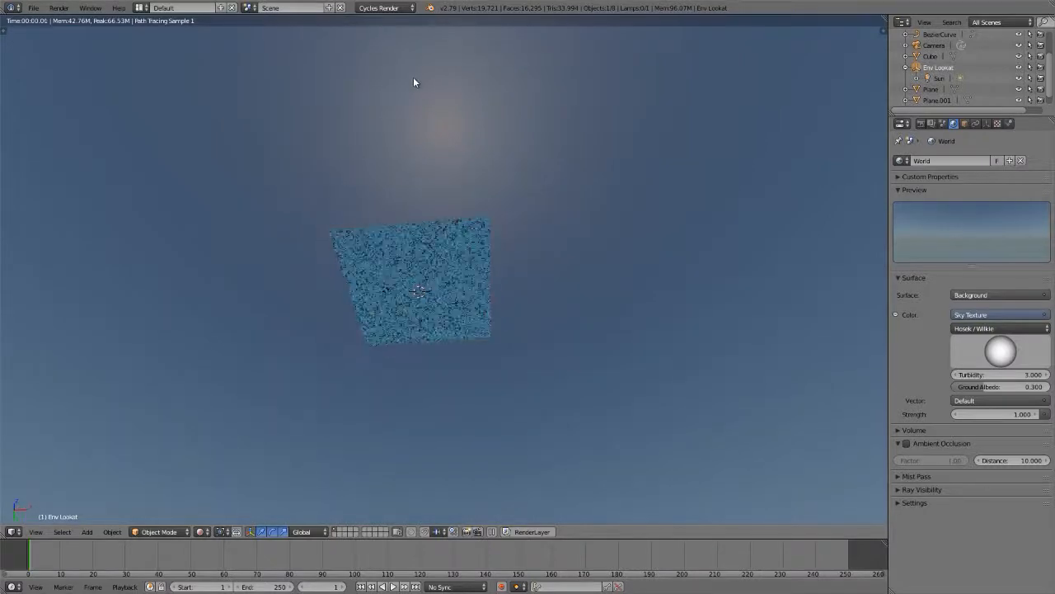
pyautogui.hotkey('shift', 'z')
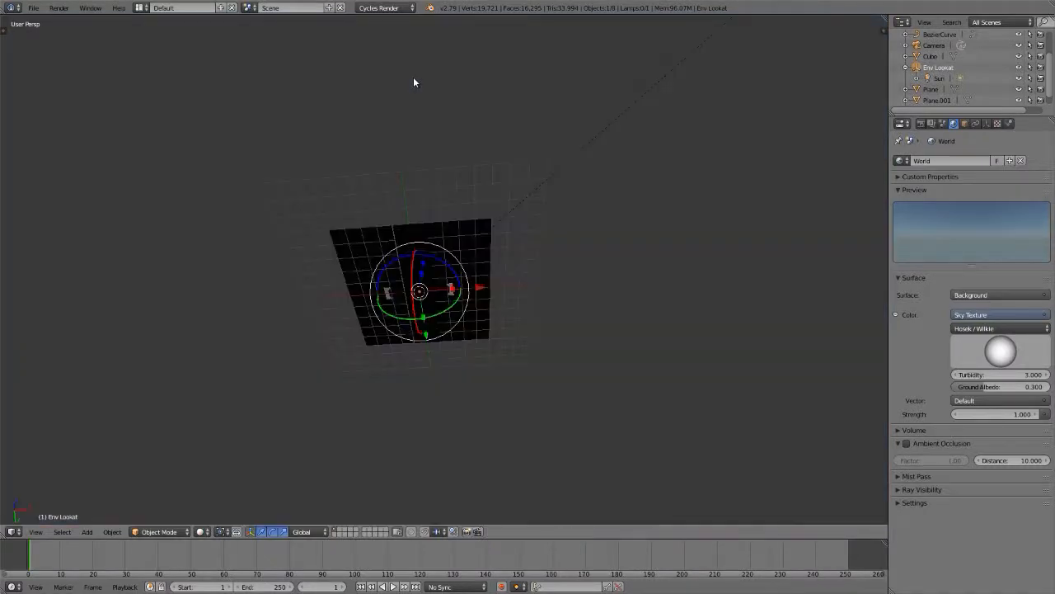
pyautogui.moveTo(429, 276); pyautogui.dragTo(379, 349, button='middle')
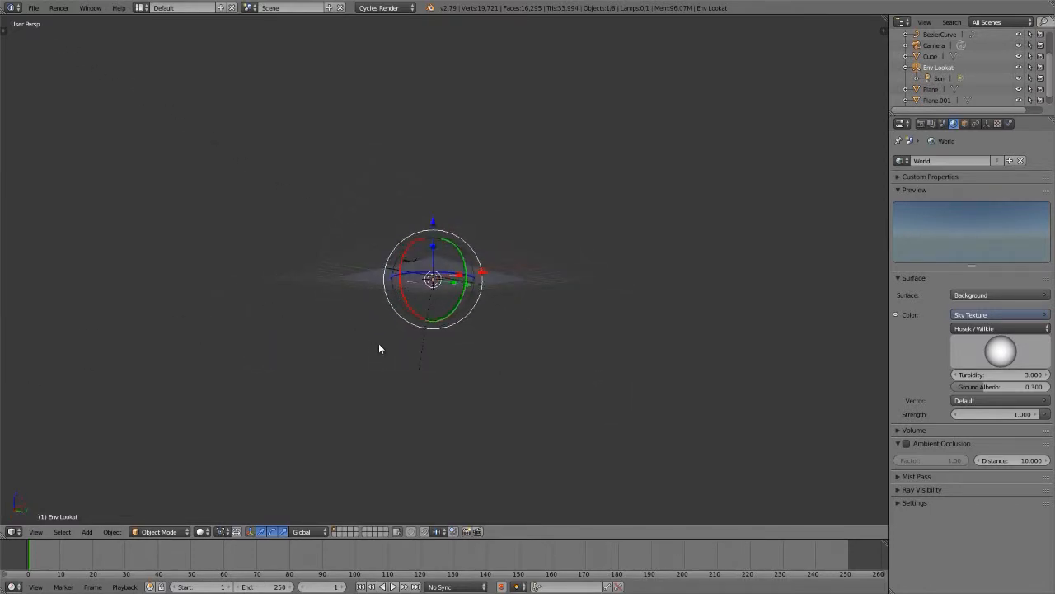
# Step: Turn the Sky Texture's sun direction toward the side the sun lamp shines from, judging it in the rendered top view
pyautogui.press('KP_7')
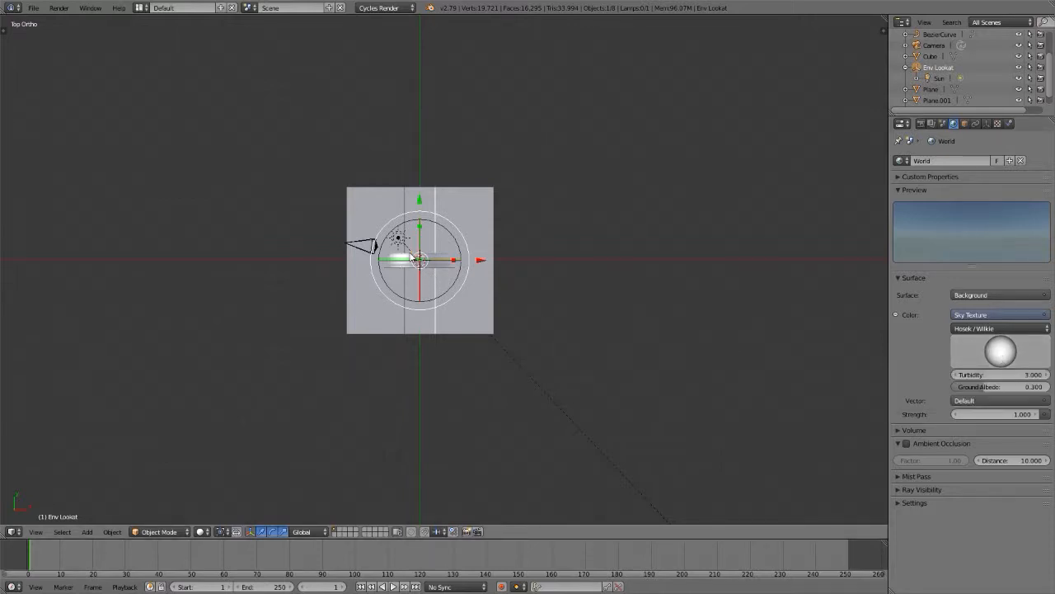
pyautogui.hotkey('shift', 'z')
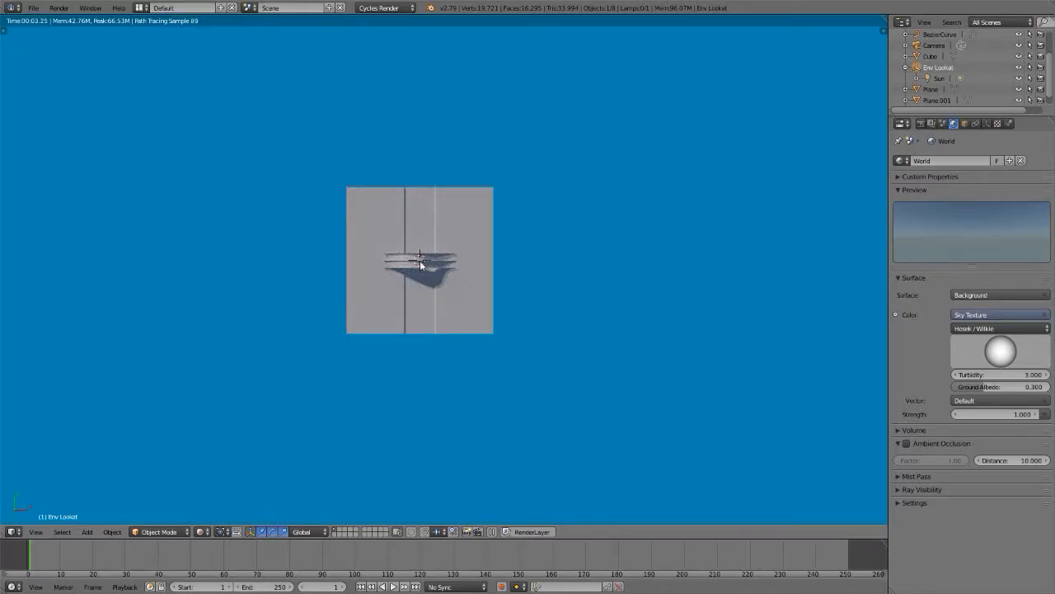
pyautogui.scroll(2, 420, 260)
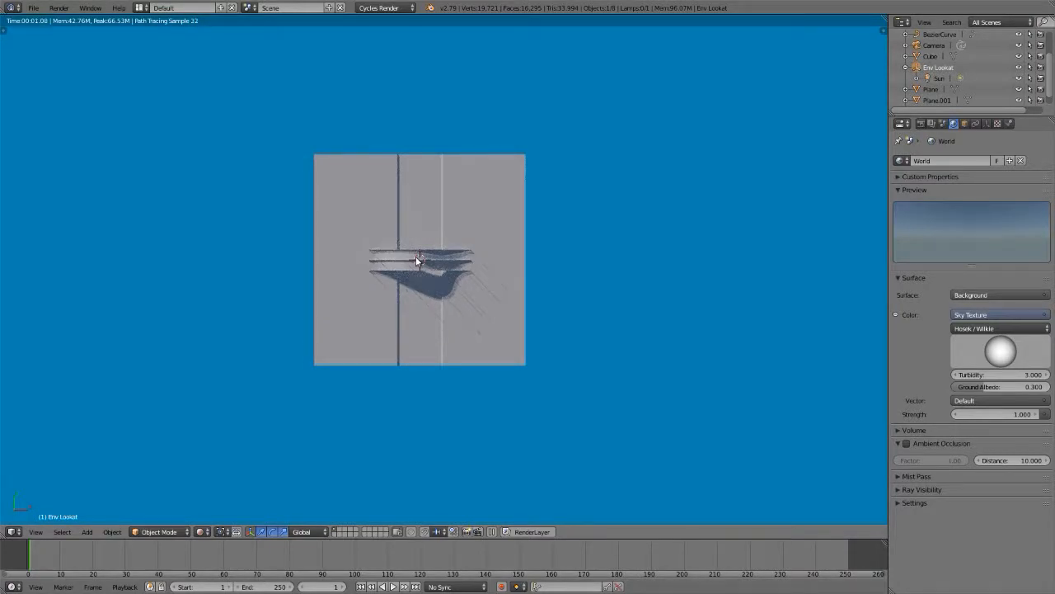
pyautogui.scroll(1, 417, 260)
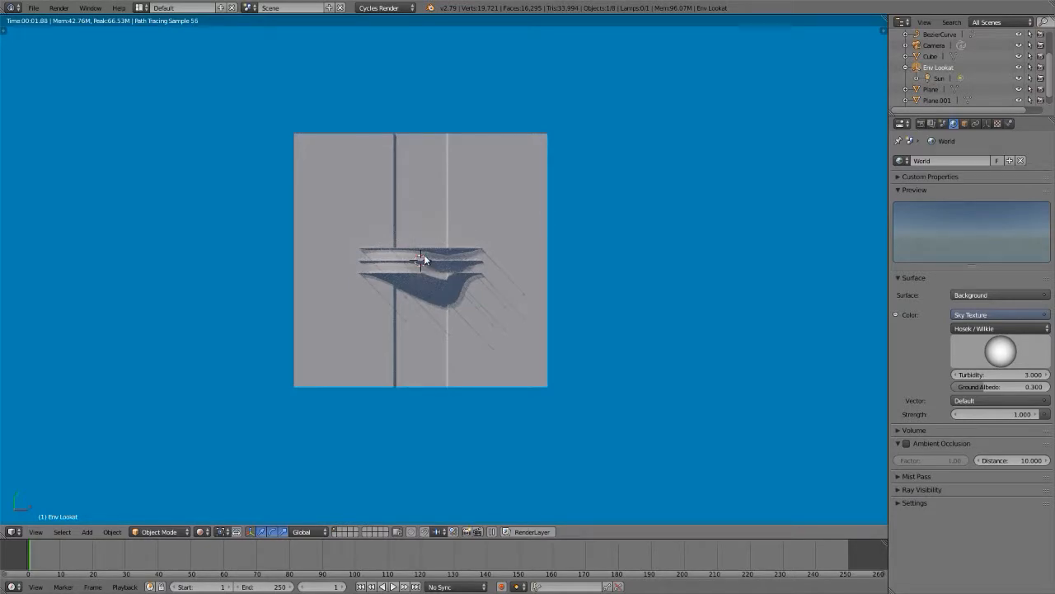
pyautogui.scroll(3, 420, 261)
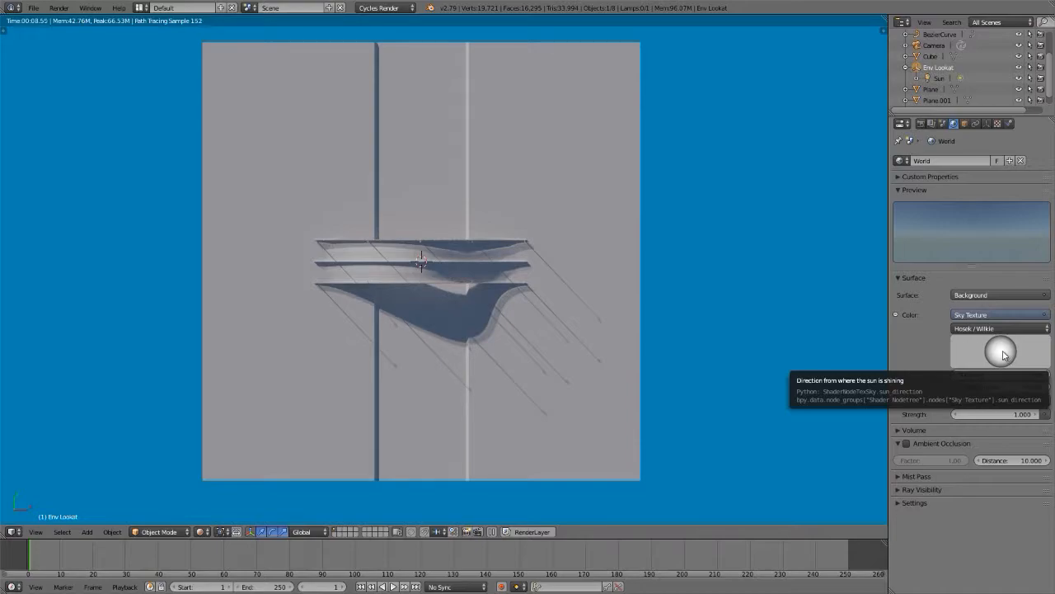
pyautogui.moveTo(1003, 353); pyautogui.dragTo(929, 297)
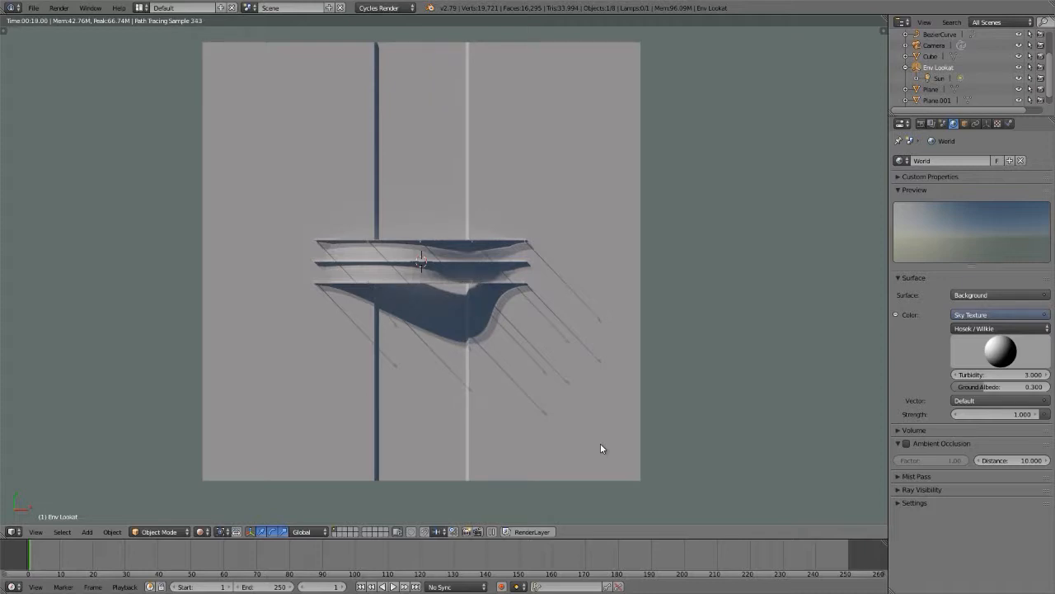
# Step: Set the sun lamp's emission strength to 0 so only the sky lights the scene
pyautogui.click(939, 78)
pyautogui.click(987, 123)
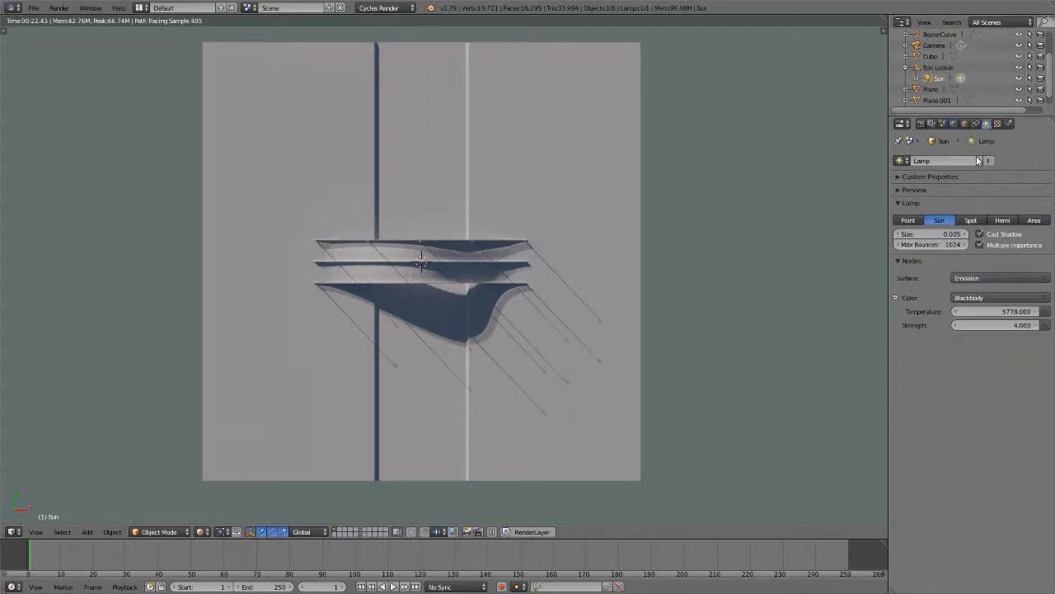
pyautogui.click(993, 324)
pyautogui.write('0')
pyautogui.press('Return')
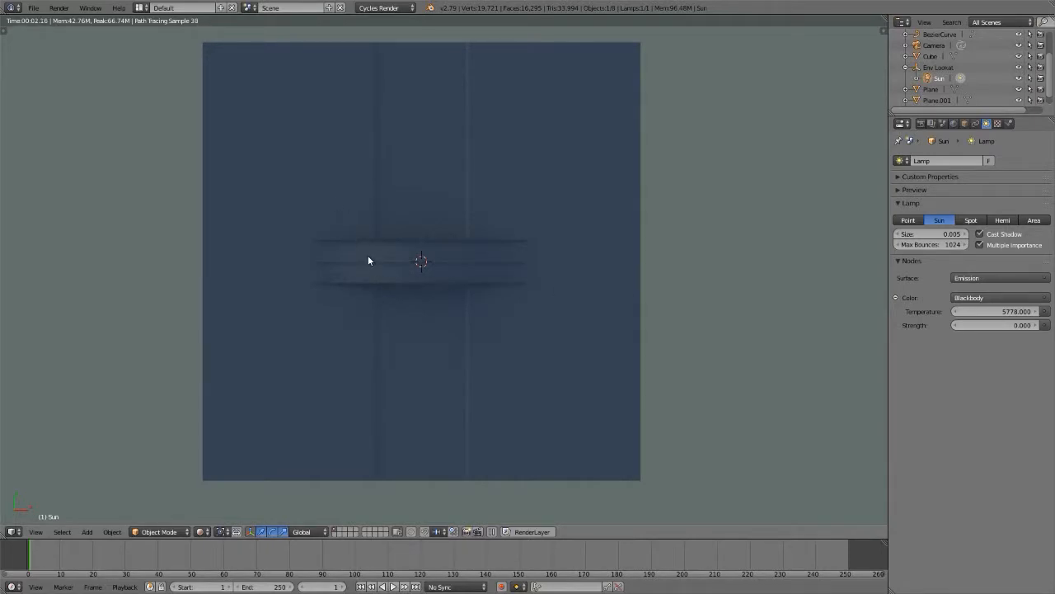
# Step: Examine the sky-only lighting on the bridge up close in a perspective top view
pyautogui.scroll(5, 367, 260)
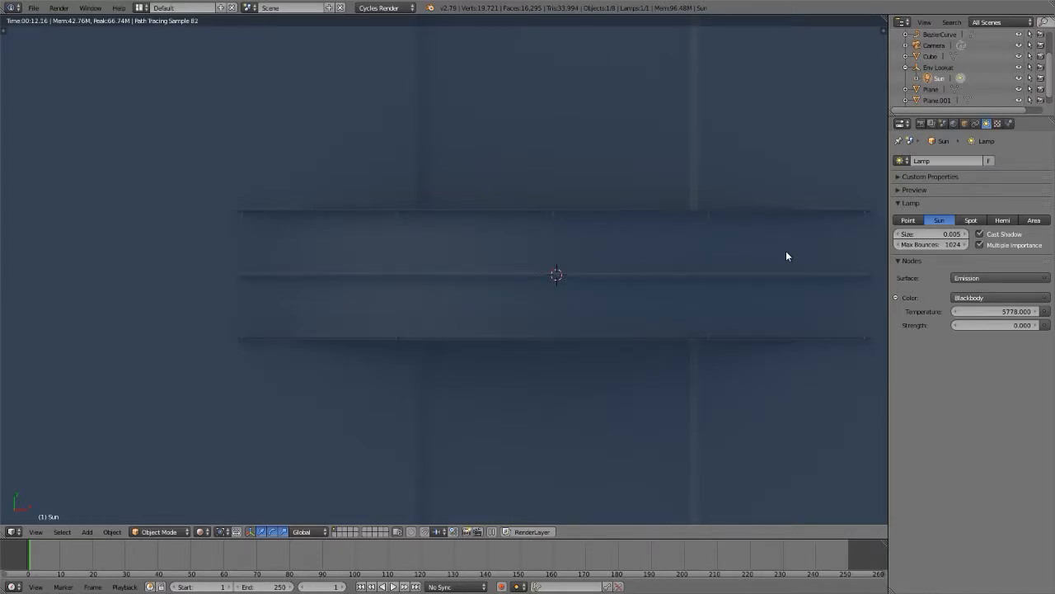
pyautogui.press('KP_5')
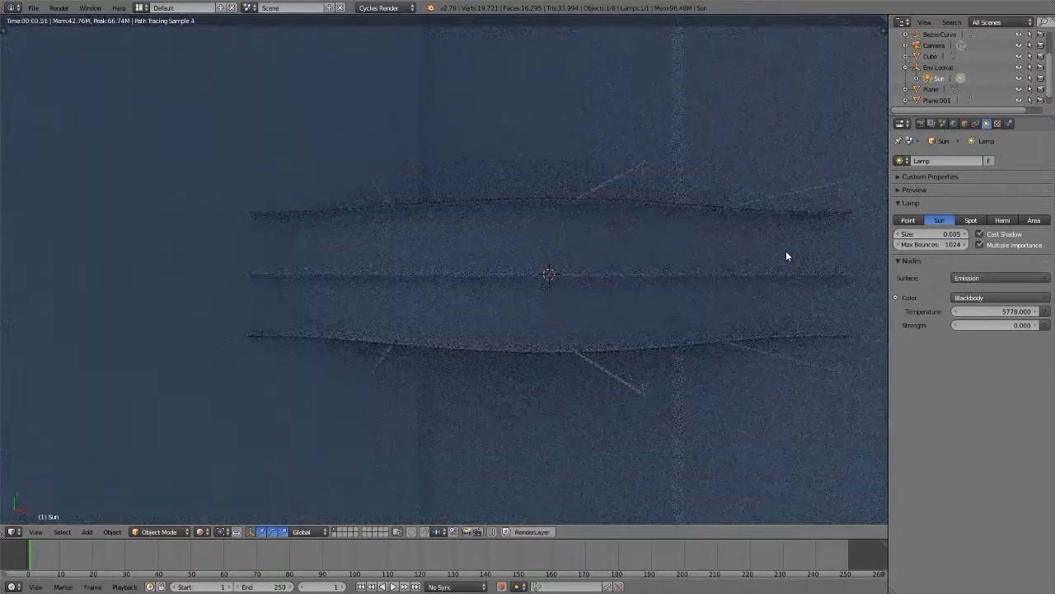
pyautogui.keyDown('shift'); pyautogui.moveTo(566, 275); pyautogui.dragTo(505, 270, button='middle'); pyautogui.keyUp('shift')
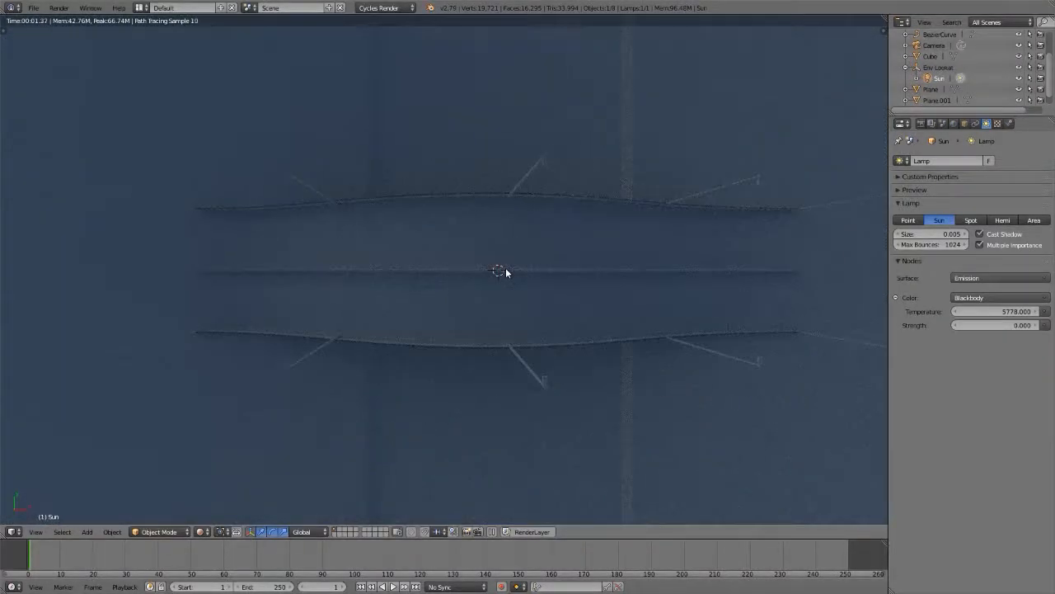
# Step: Select the Env Lookat empty in wireframe and compare its arrow with the world sky's sun direction
pyautogui.hotkey('shift', 'z')
pyautogui.press('z')
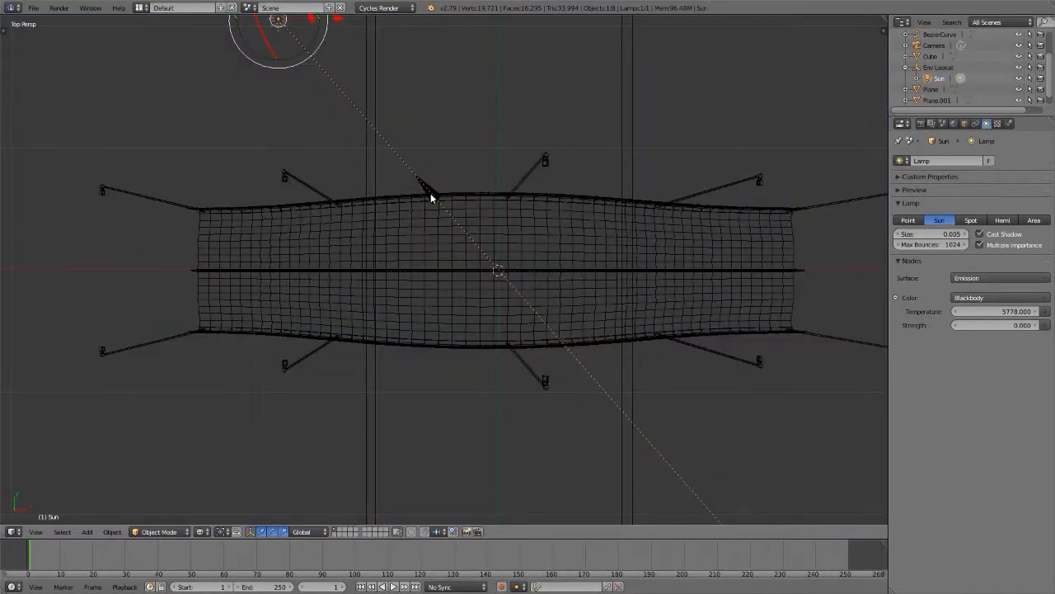
pyautogui.rightClick(431, 190)
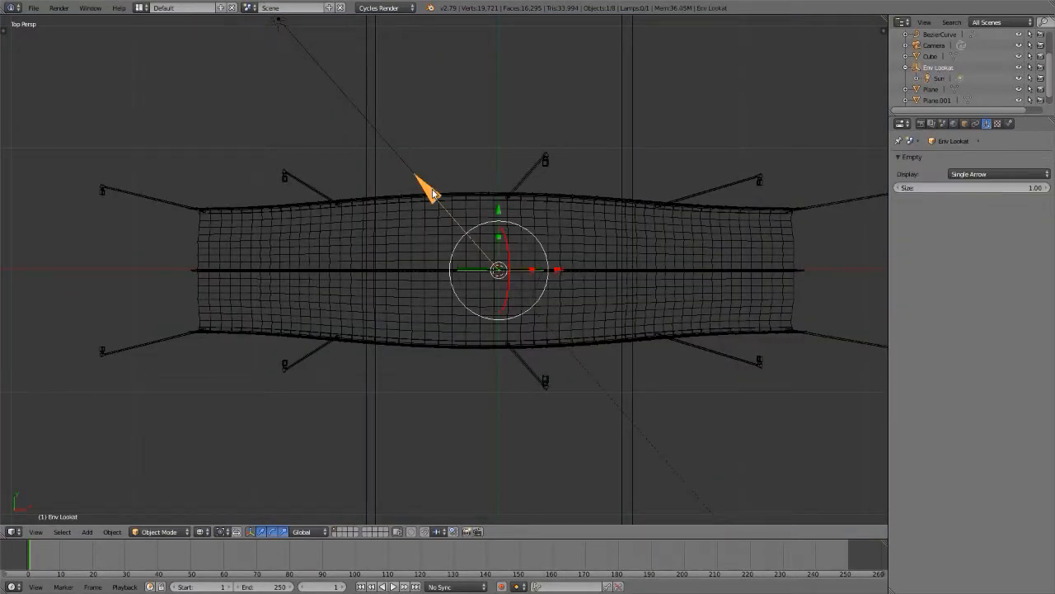
pyautogui.click(954, 123)
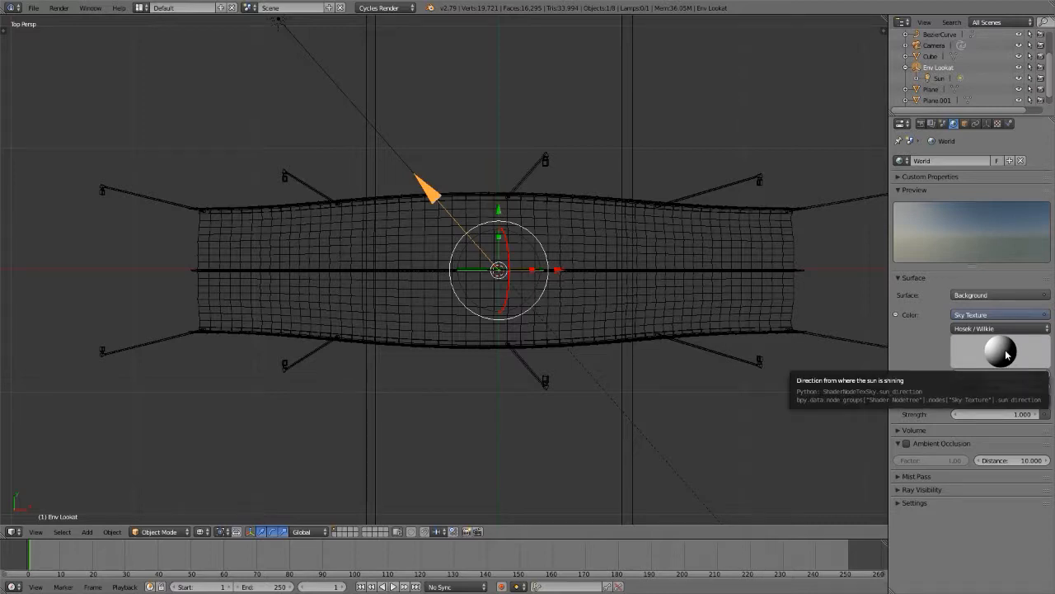
pyautogui.scroll(-5, 474, 277)
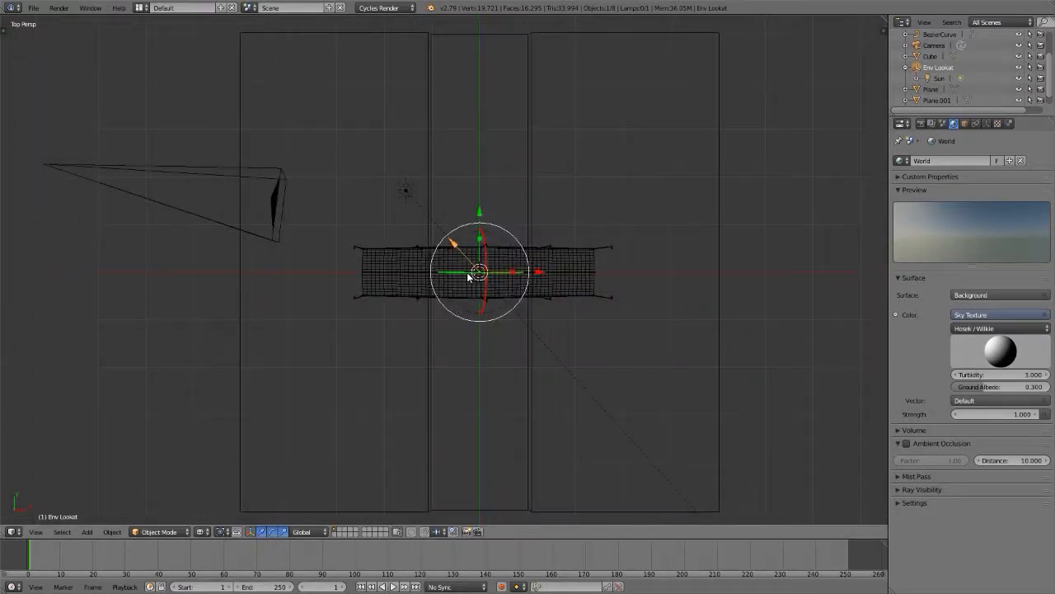
# Step: Show the tool shelf and collapse its Transform and Edit sections
pyautogui.press('t')
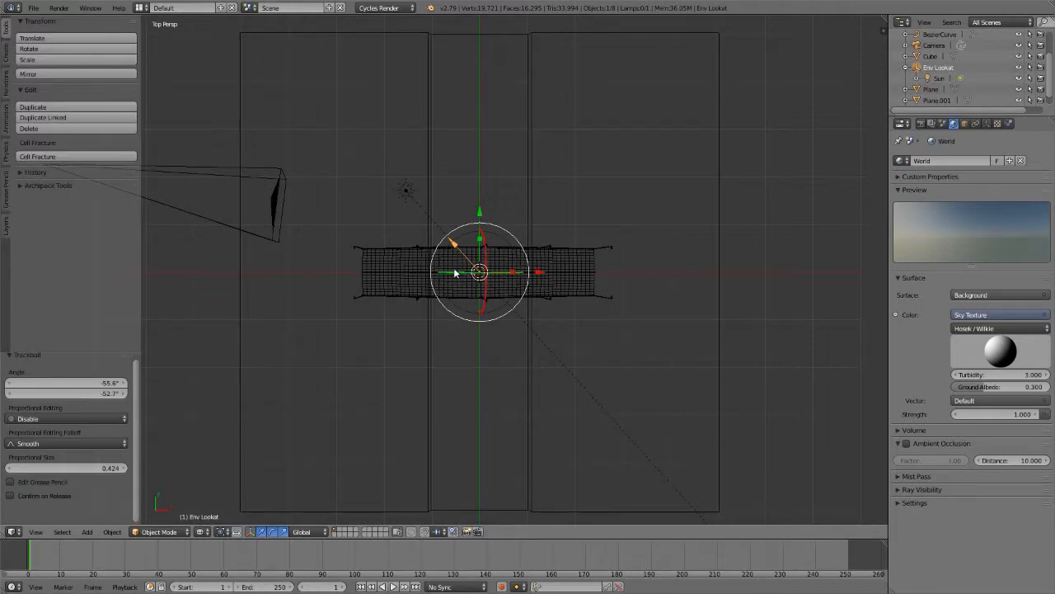
pyautogui.click(22, 22)
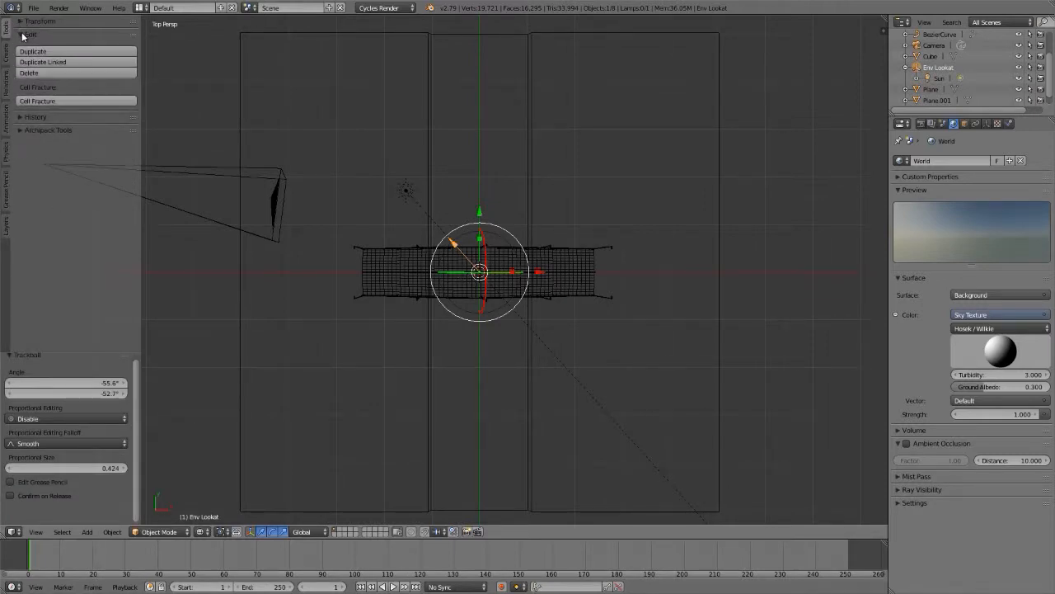
pyautogui.click(25, 34)
# Step: Check the program version on the splash screen
pyautogui.click(119, 8)
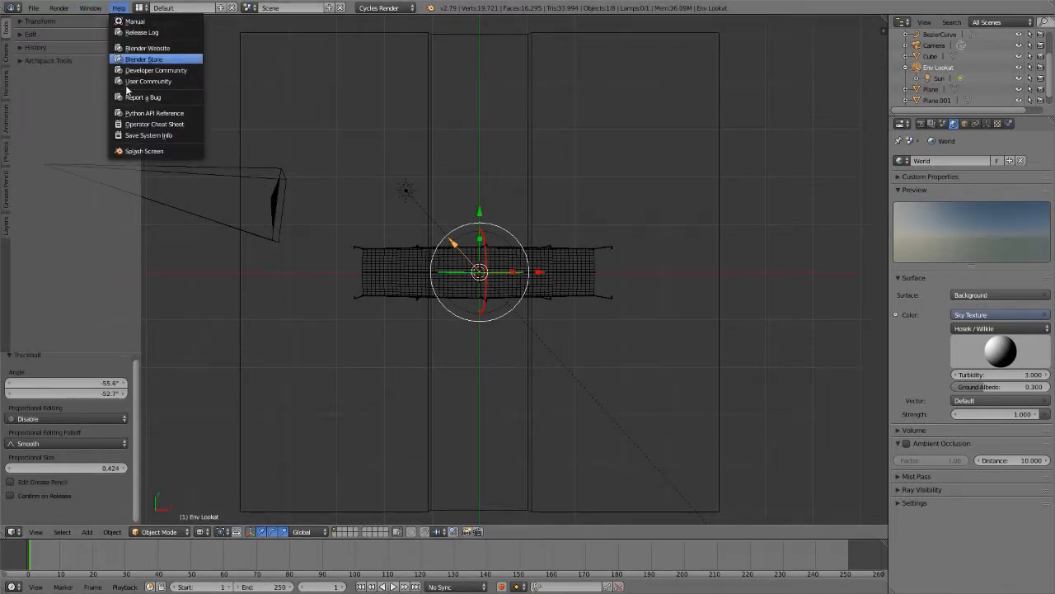
pyautogui.click(137, 151)
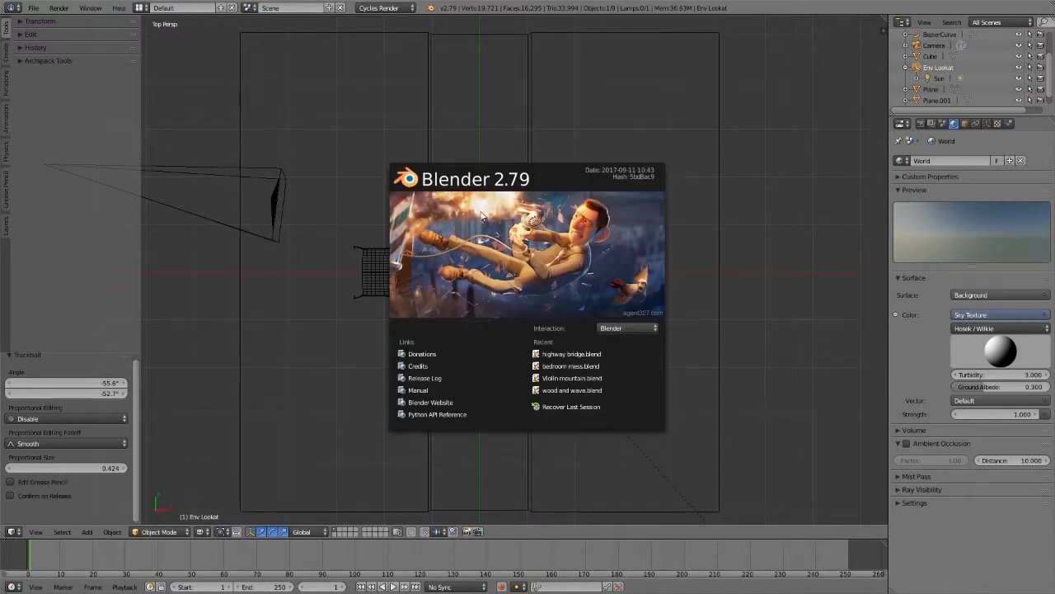
pyautogui.click(633, 240)
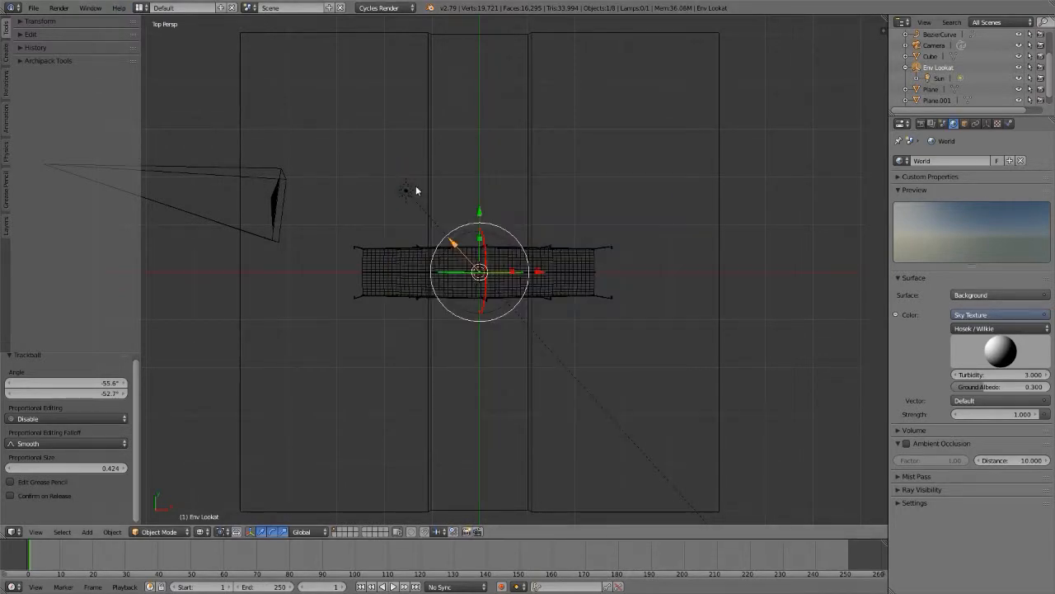
# Step: Enable the Lighting: Dynamic Sky add-on in the user preferences and close them
pyautogui.click(36, 9)
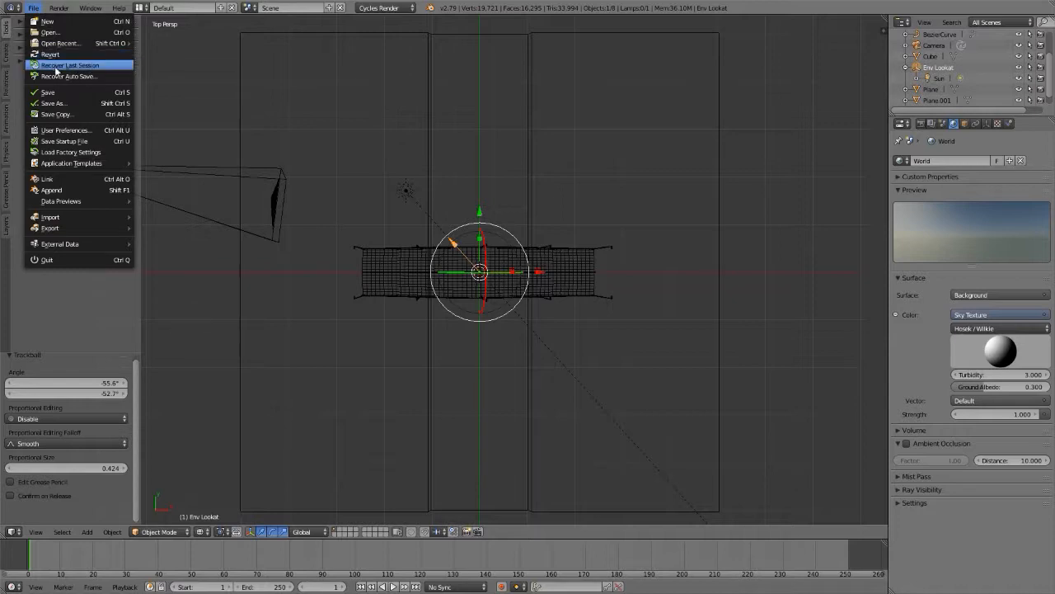
pyautogui.click(74, 130)
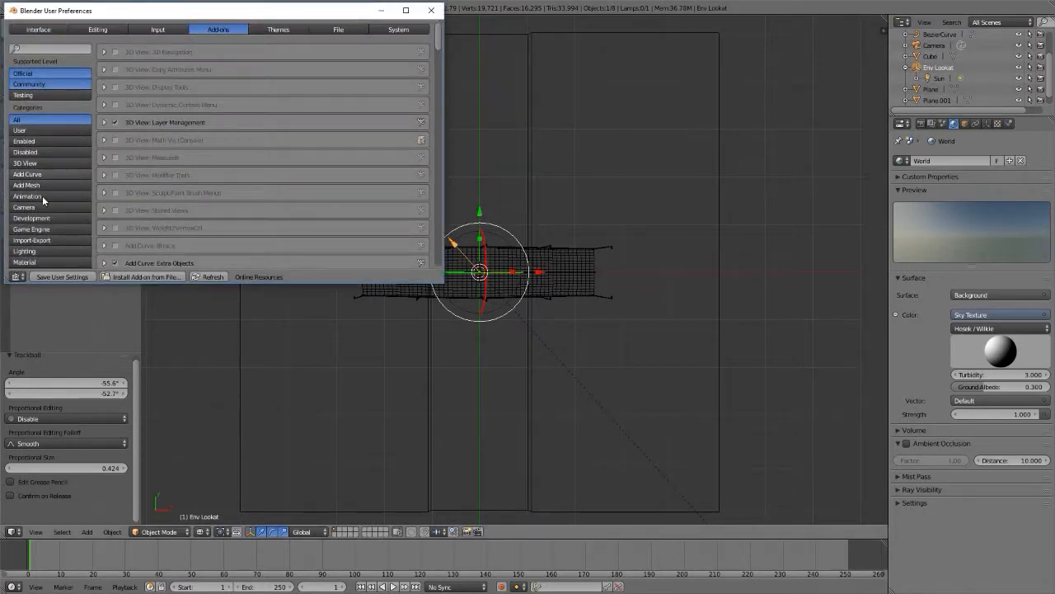
pyautogui.click(27, 252)
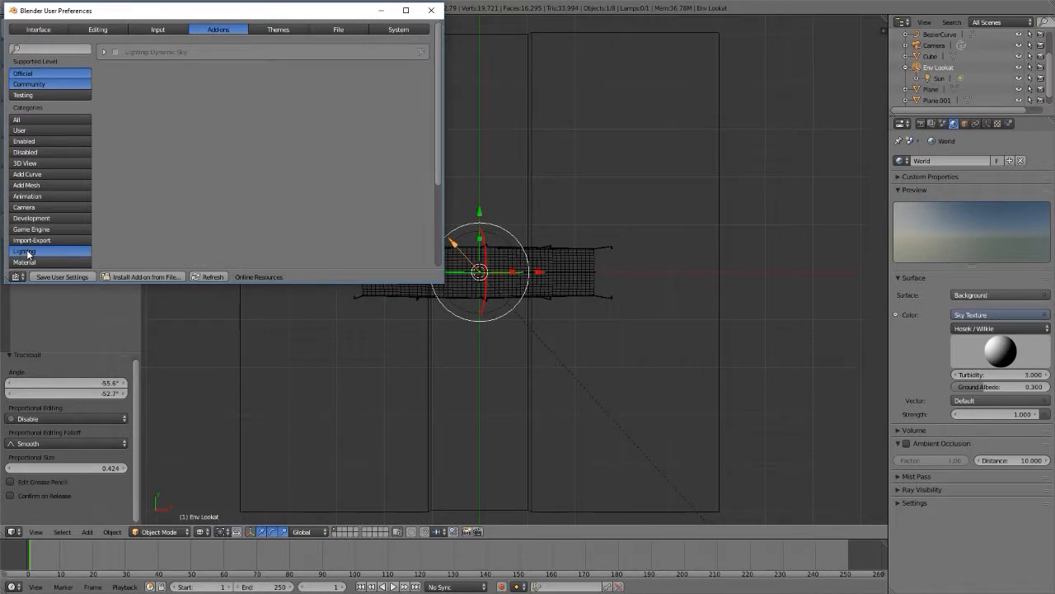
pyautogui.click(115, 52)
pyautogui.click(431, 10)
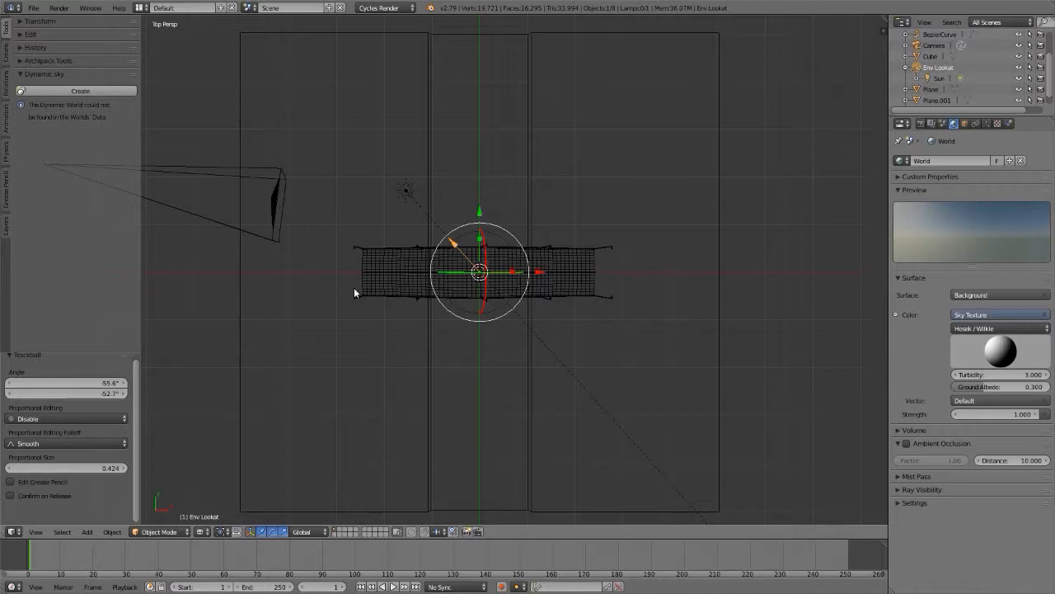
# Step: Clear the Env Lookat empty's rotation and create a Dynamic Sky world
pyautogui.hotkey('alt', 'r')
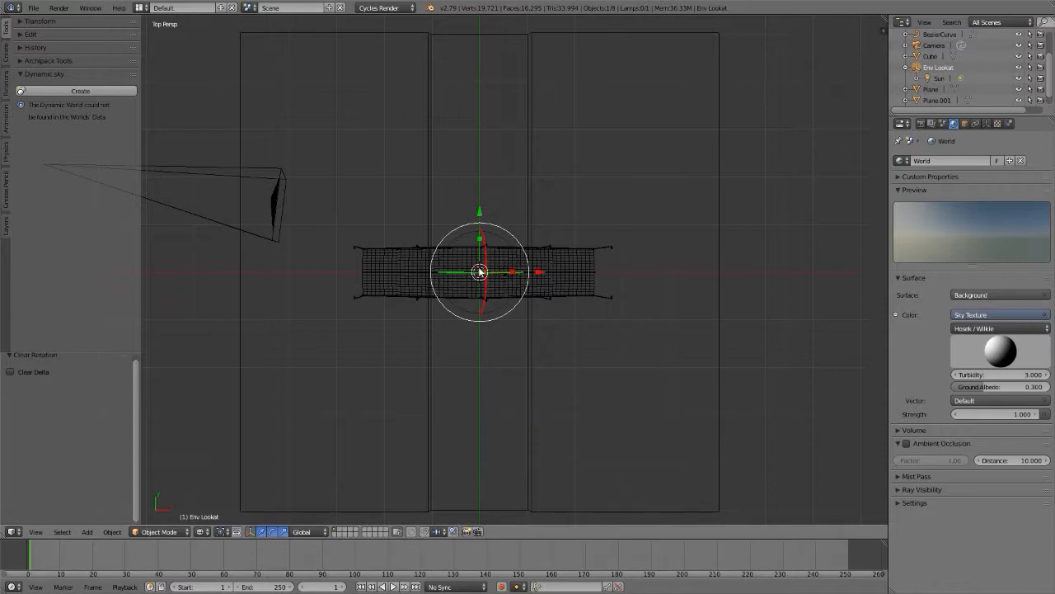
pyautogui.click(49, 92)
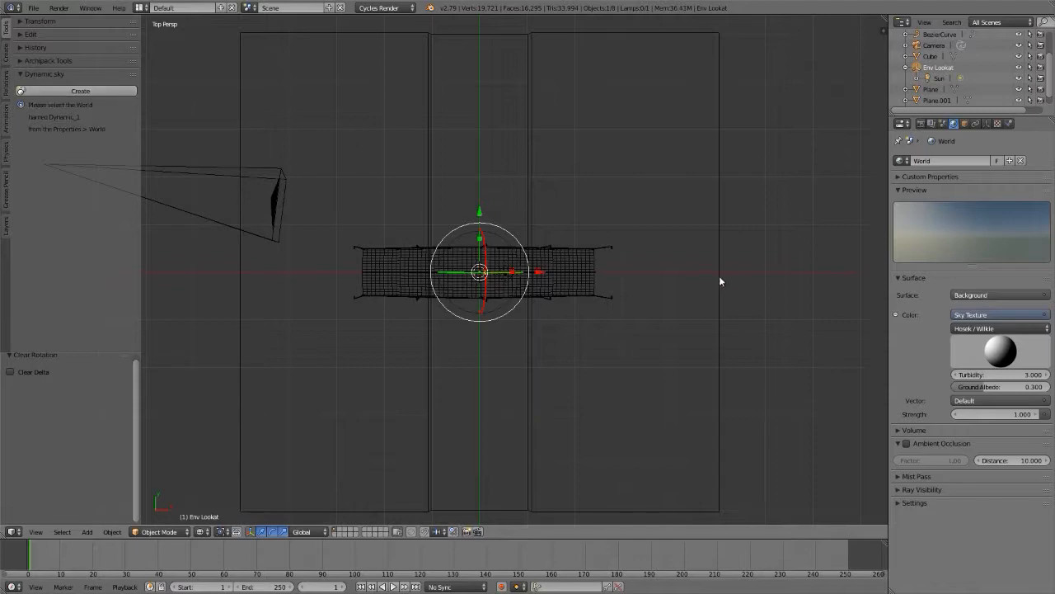
# Step: Assign Dynamic_1 as the scene's world in rendered shading and view its cloudy sky from below the ground plane
pyautogui.hotkey('shift', 'z')
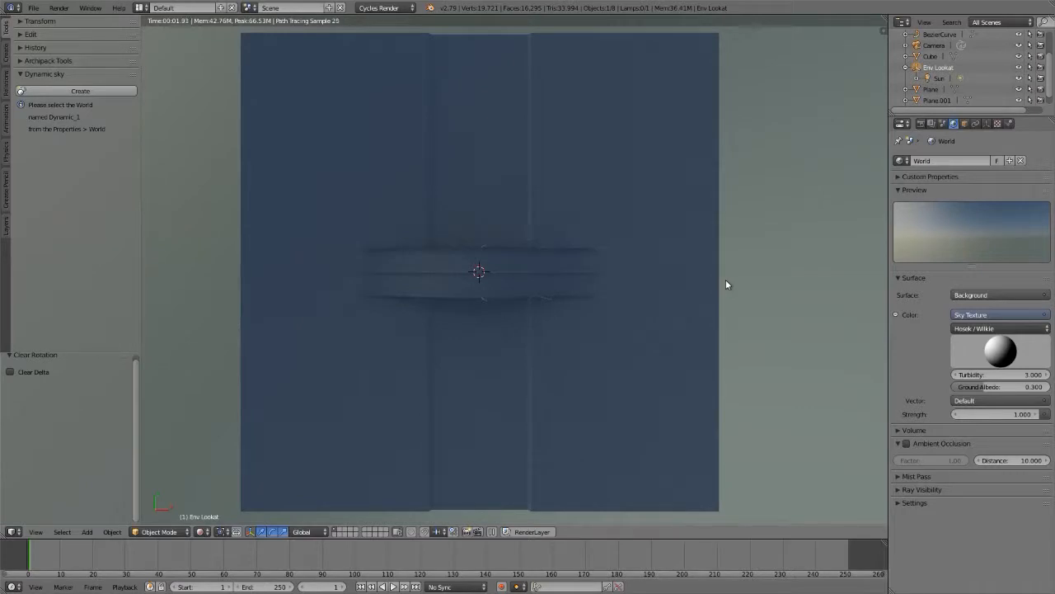
pyautogui.click(901, 160)
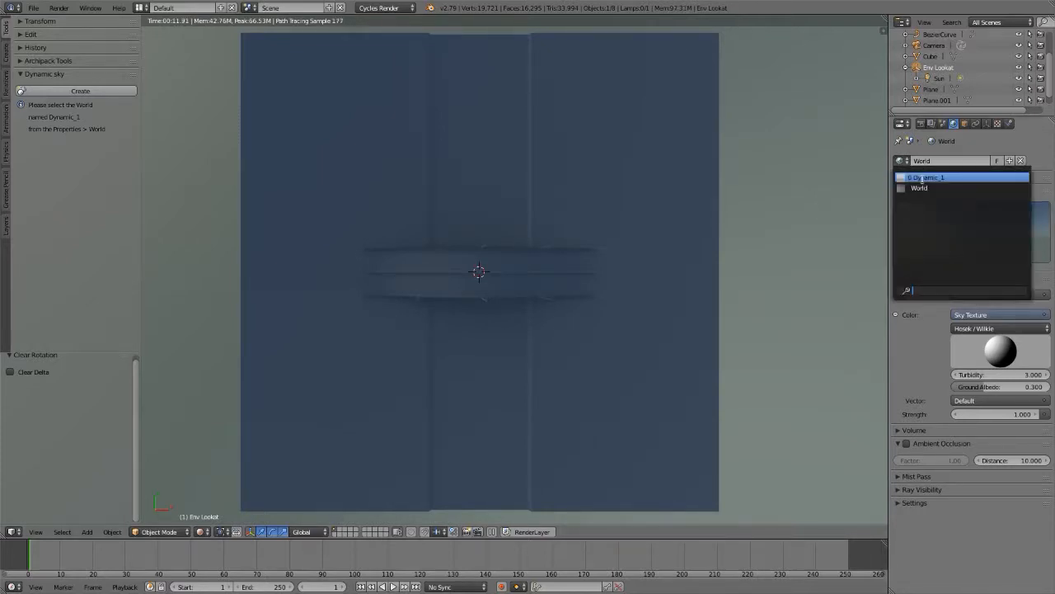
pyautogui.click(924, 179)
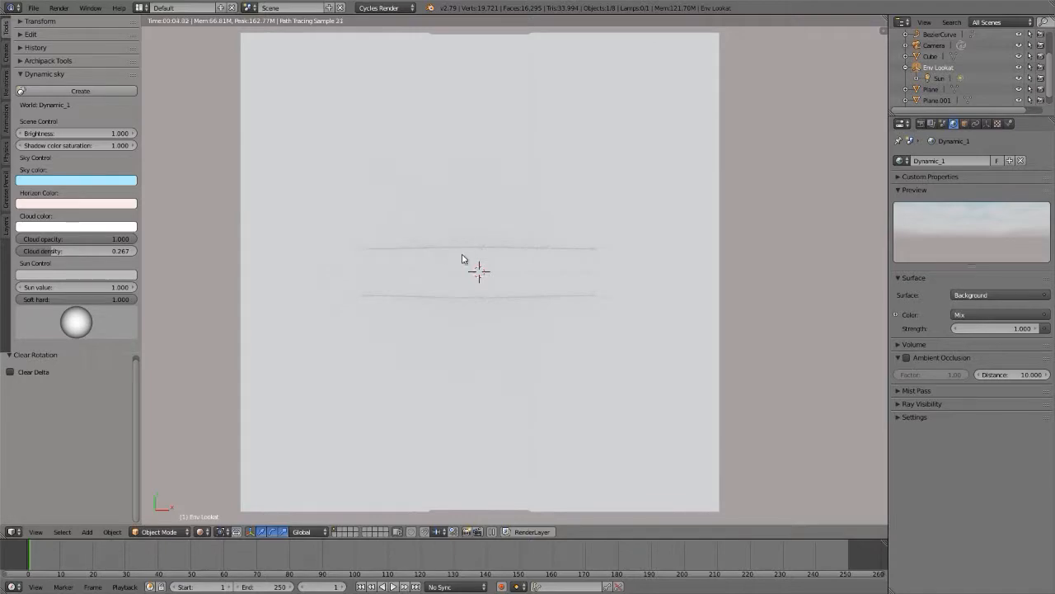
pyautogui.scroll(-6, 472, 274)
pyautogui.moveTo(494, 278); pyautogui.dragTo(395, 118, button='middle')
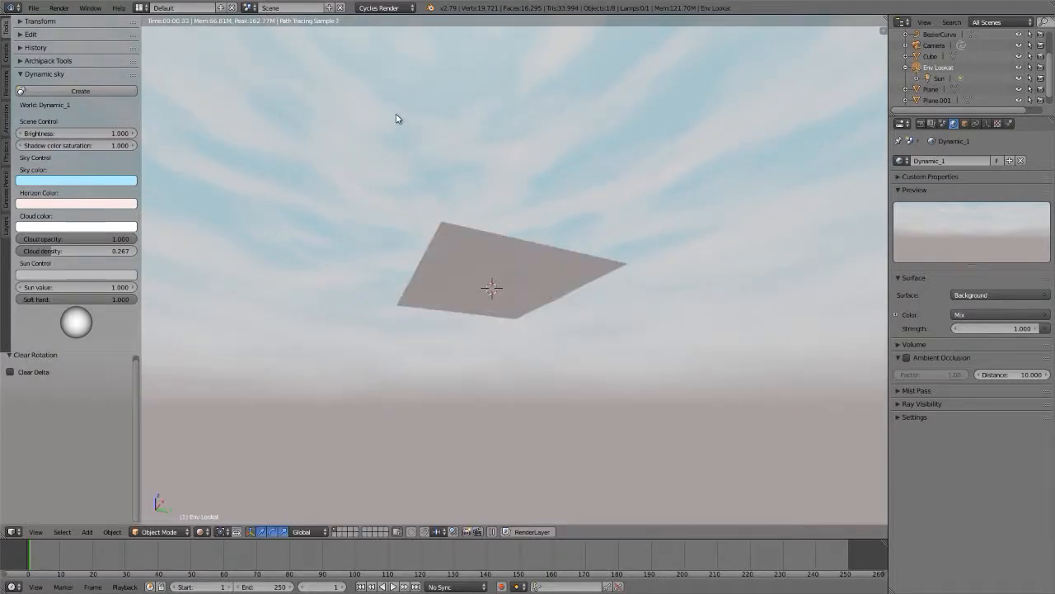
pyautogui.moveTo(459, 253); pyautogui.dragTo(460, 247, button='middle')
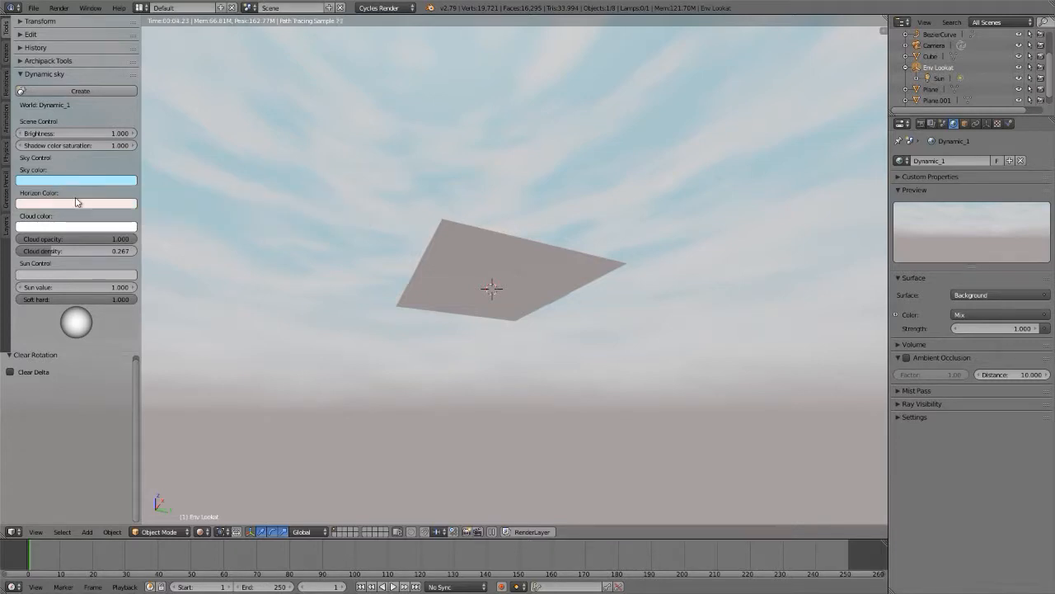
# Step: Try a dark grey cloud color of about 0.058 per RGB channel and return it to white
pyautogui.click(73, 228)
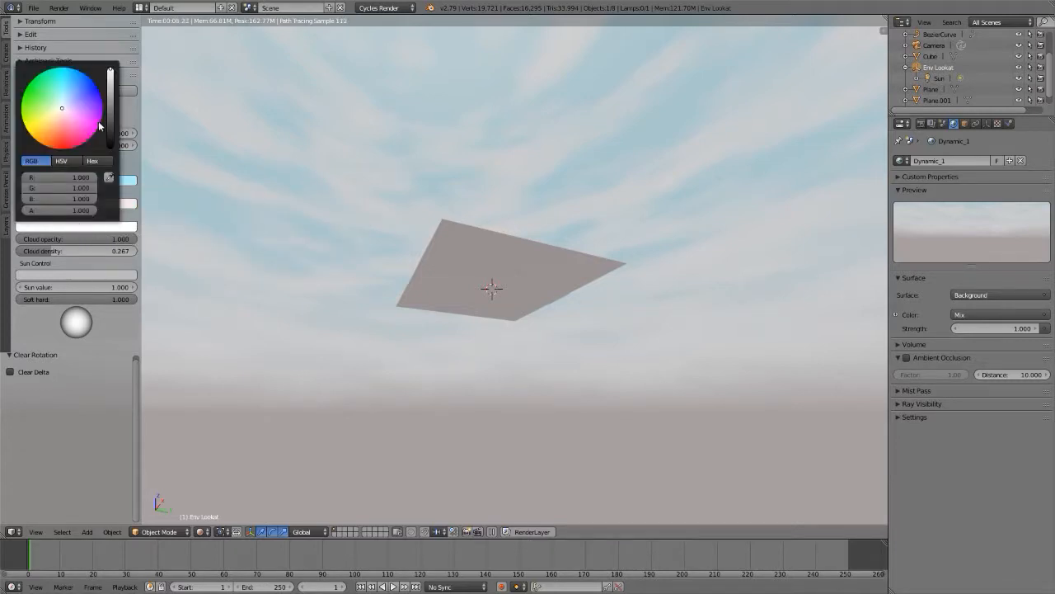
pyautogui.moveTo(109, 126); pyautogui.dragTo(110, 130)
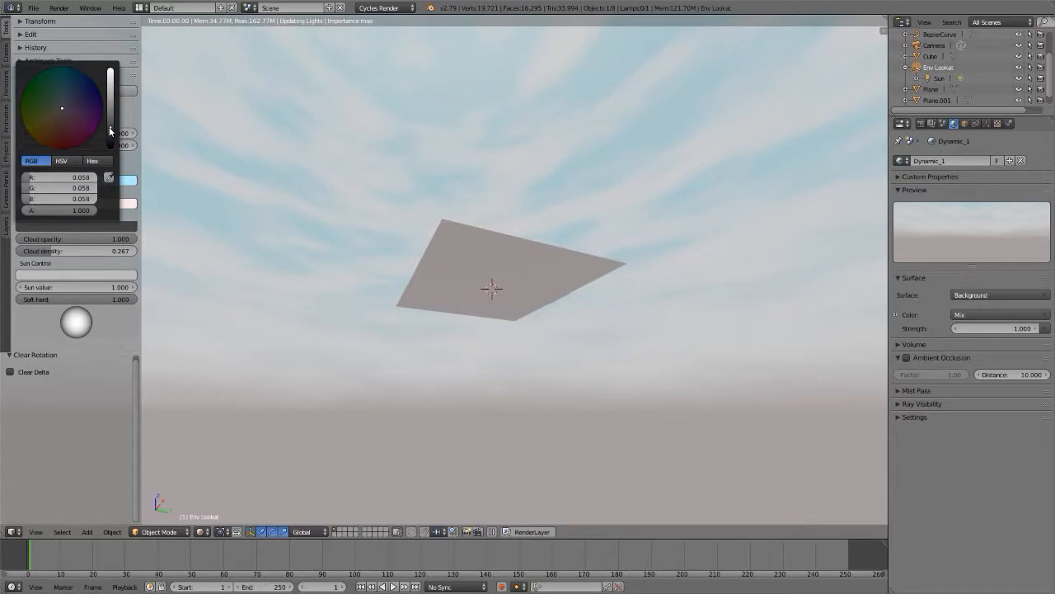
pyautogui.moveTo(110, 130); pyautogui.dragTo(113, 72)
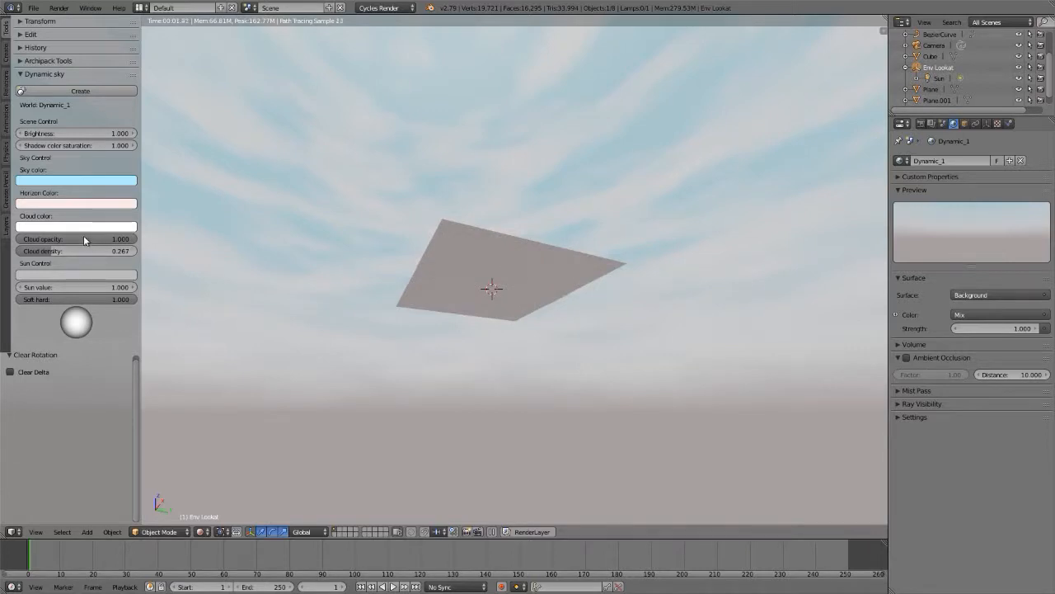
# Step: Try a Dynamic Sky brightness of 0.5 and check the ground lighting from the top view
pyautogui.click(78, 132)
pyautogui.write('0.5')
pyautogui.press('Return')
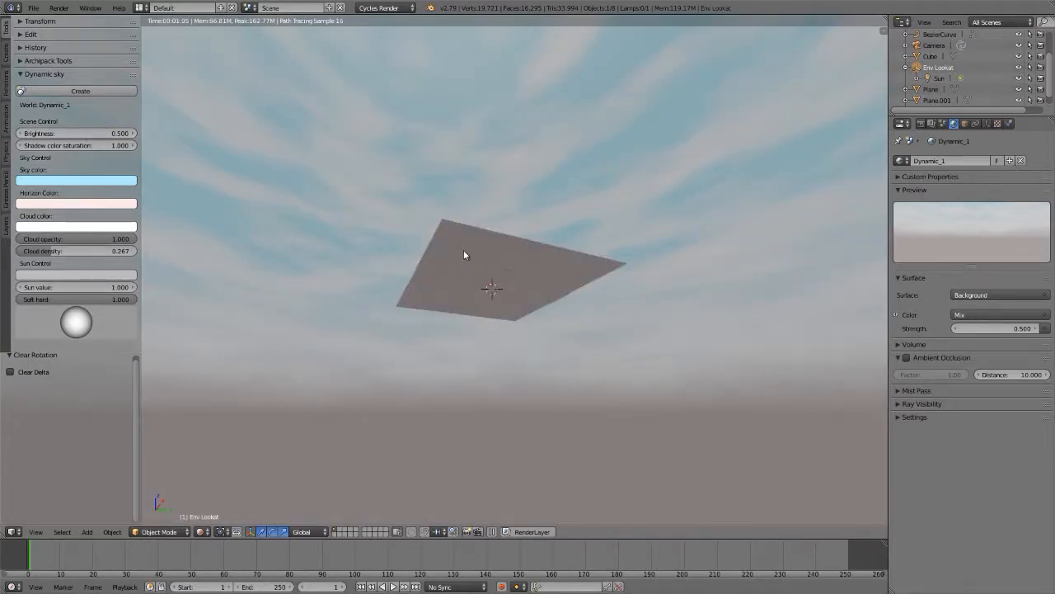
pyautogui.moveTo(464, 251)
pyautogui.mouseDown(button='middle')
pyautogui.moveTo(503, 384)
pyautogui.moveTo(466, 230)
pyautogui.mouseUp(button='middle')
pyautogui.press('KP_7')
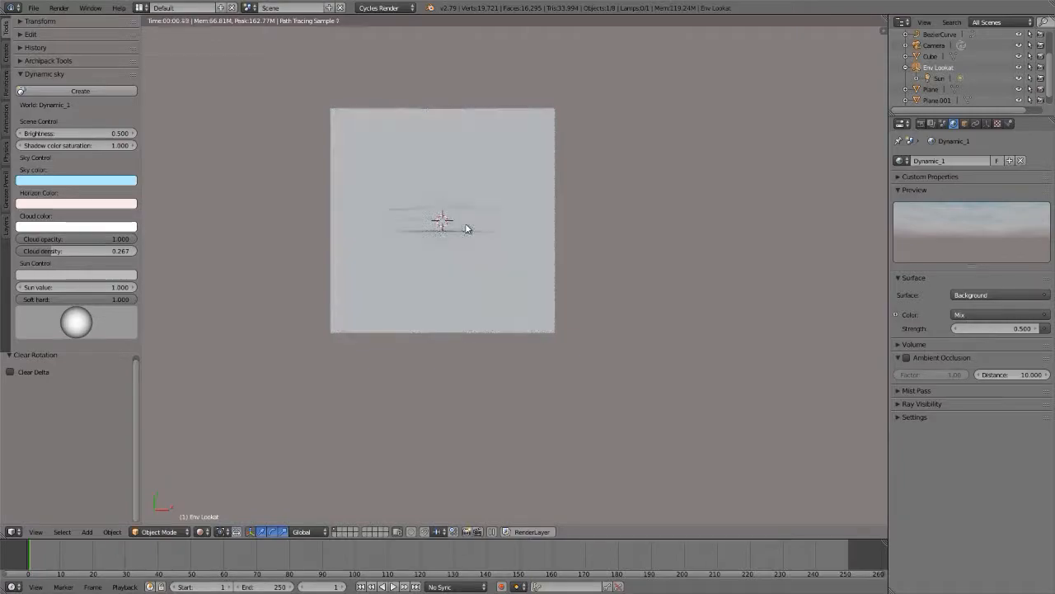
pyautogui.scroll(3, 467, 230)
# Step: Try a Dynamic Sky brightness of 2 and set it back to 1
pyautogui.click(71, 136)
pyautogui.write('2')
pyautogui.press('Return')
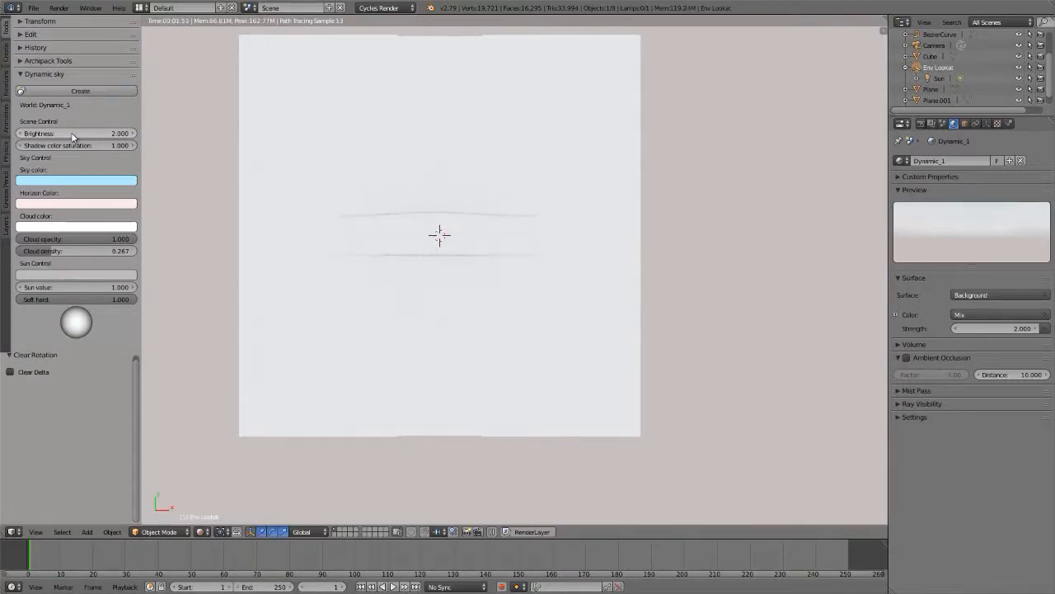
pyautogui.click(72, 134)
pyautogui.write('1')
pyautogui.press('Return')
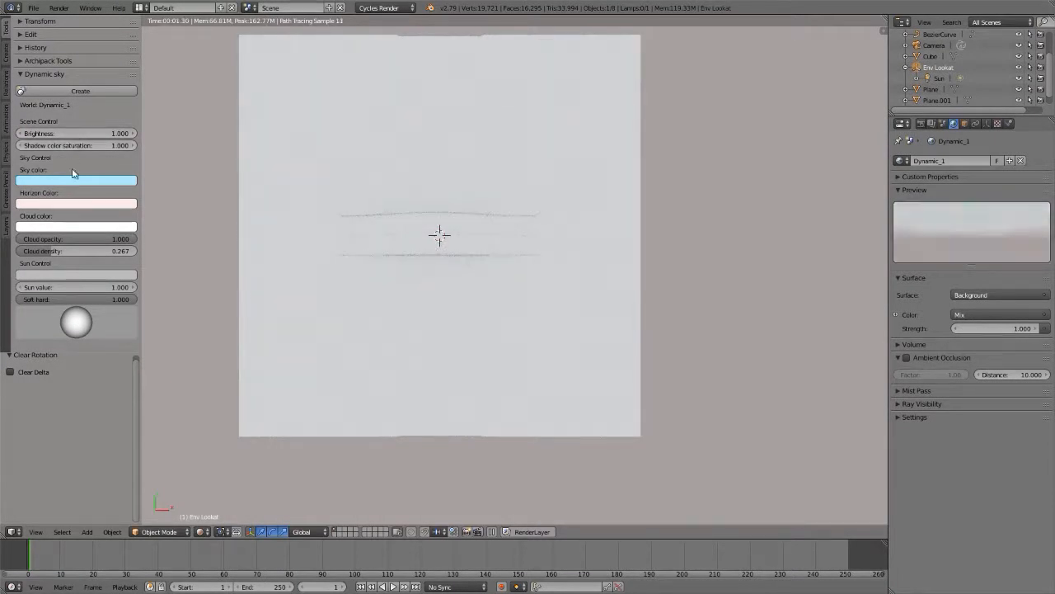
# Step: Try Dynamic Sky sun values of 2 and 0.5, and set the value back to 1
pyautogui.click(71, 285)
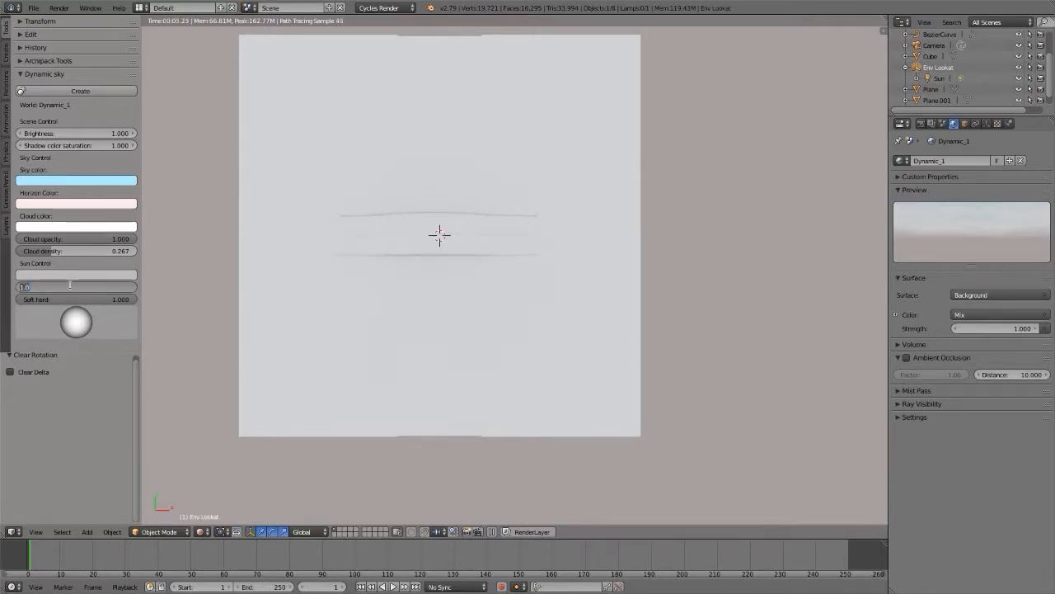
pyautogui.write('2')
pyautogui.press('Return')
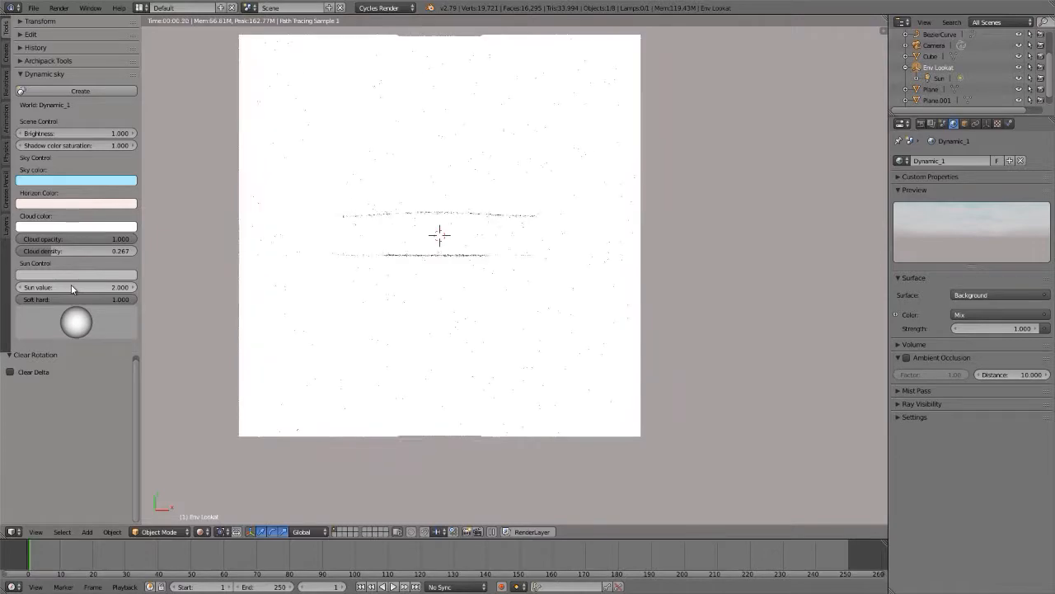
pyautogui.click(71, 286)
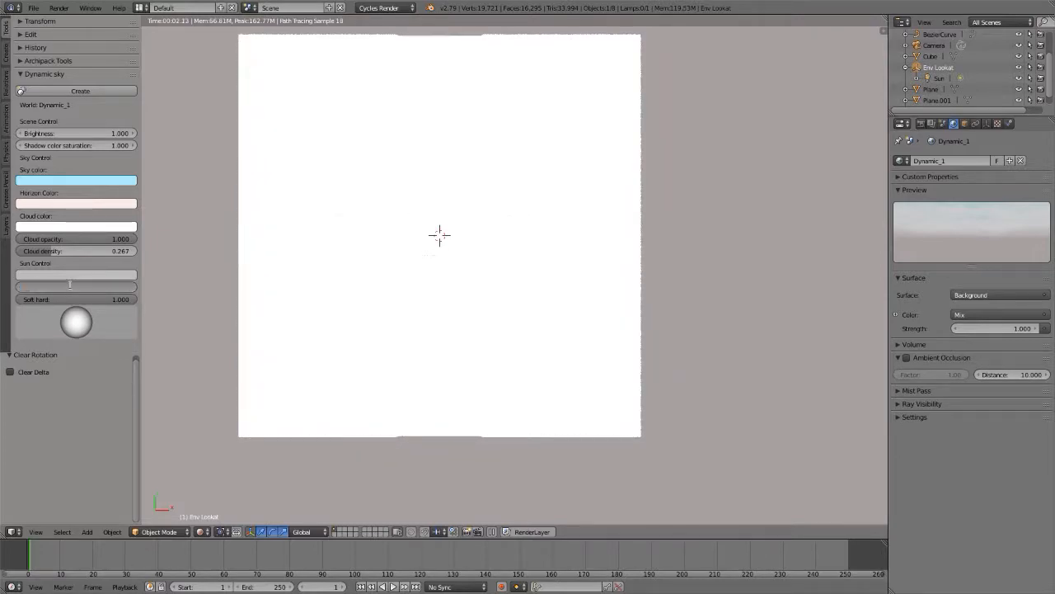
pyautogui.write('0.5')
pyautogui.press('Return')
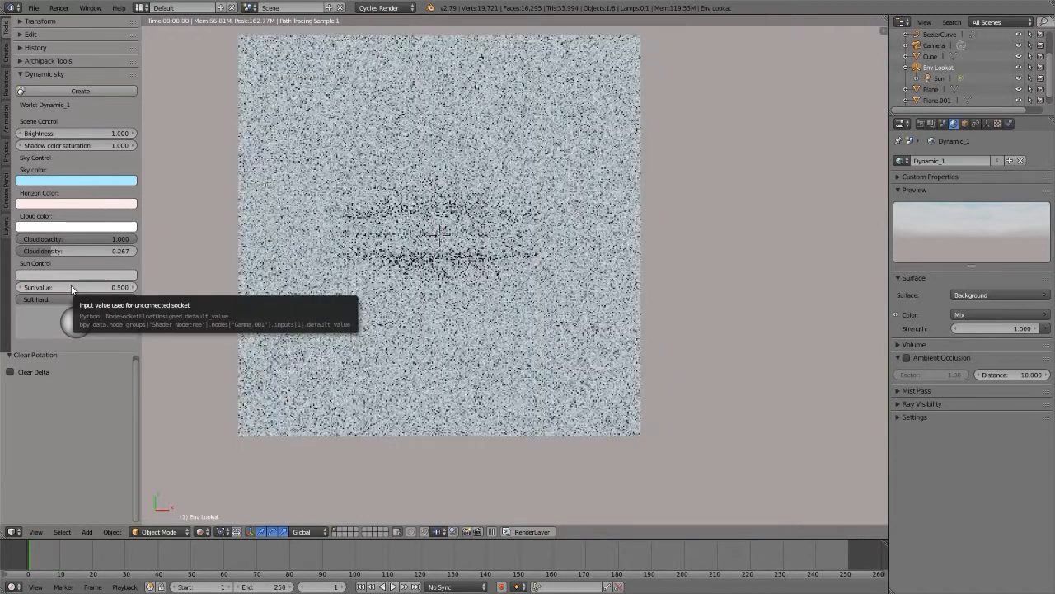
pyautogui.click(71, 287)
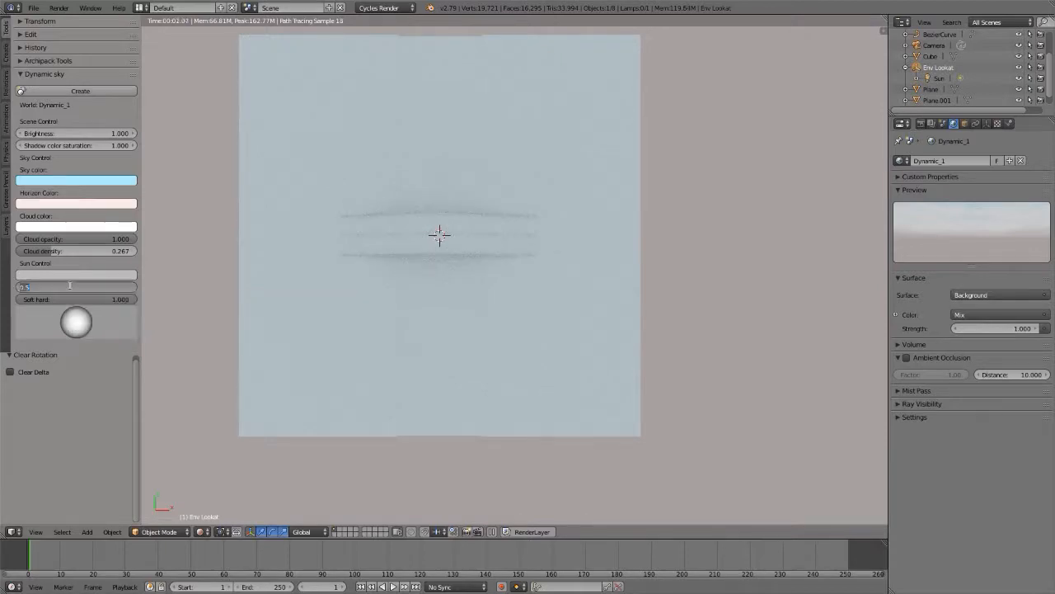
pyautogui.write('1')
pyautogui.press('Return')
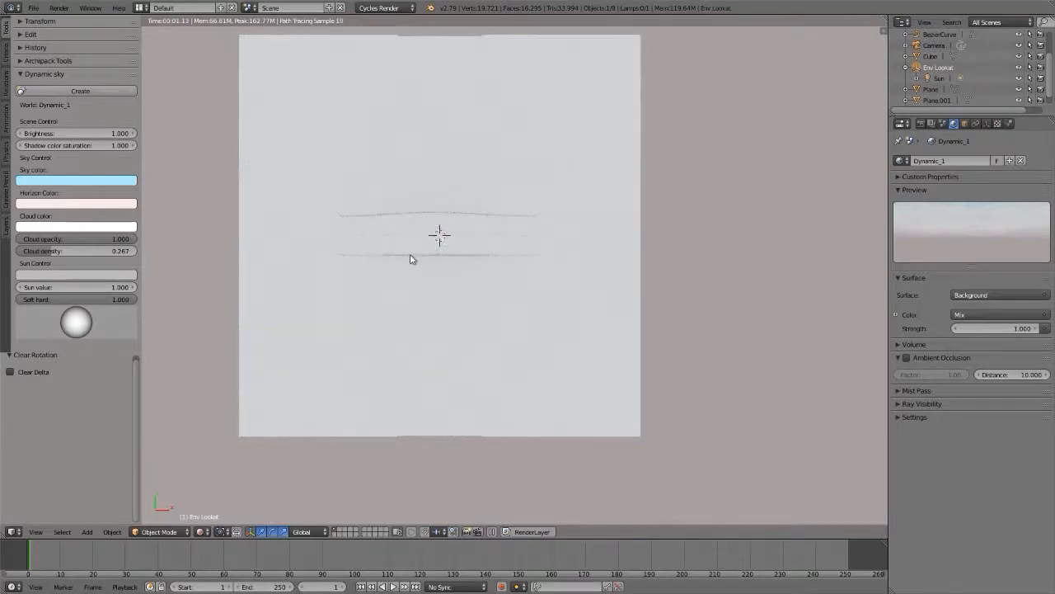
# Step: Select the Sun lamp, look at its settings, and set the Dynamic_1 world's background strength to 0
pyautogui.click(944, 78)
pyautogui.click(986, 123)
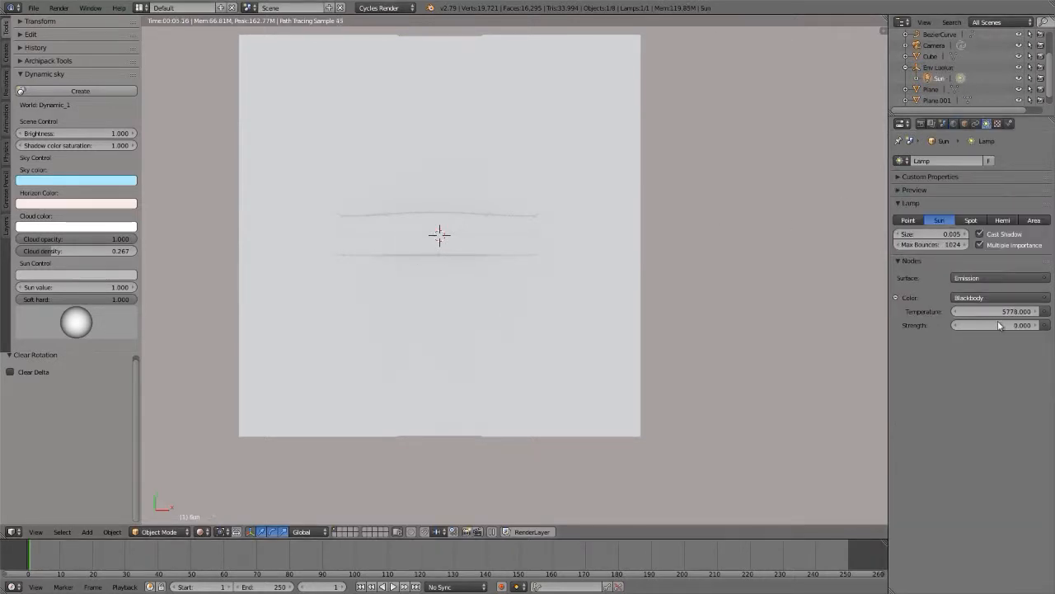
pyautogui.click(954, 124)
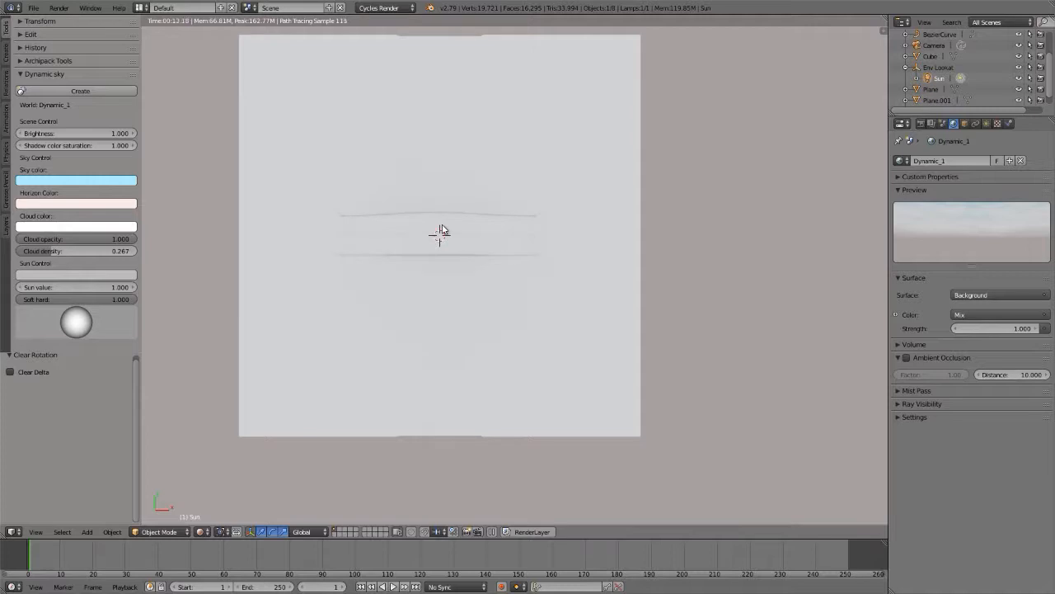
pyautogui.click(996, 329)
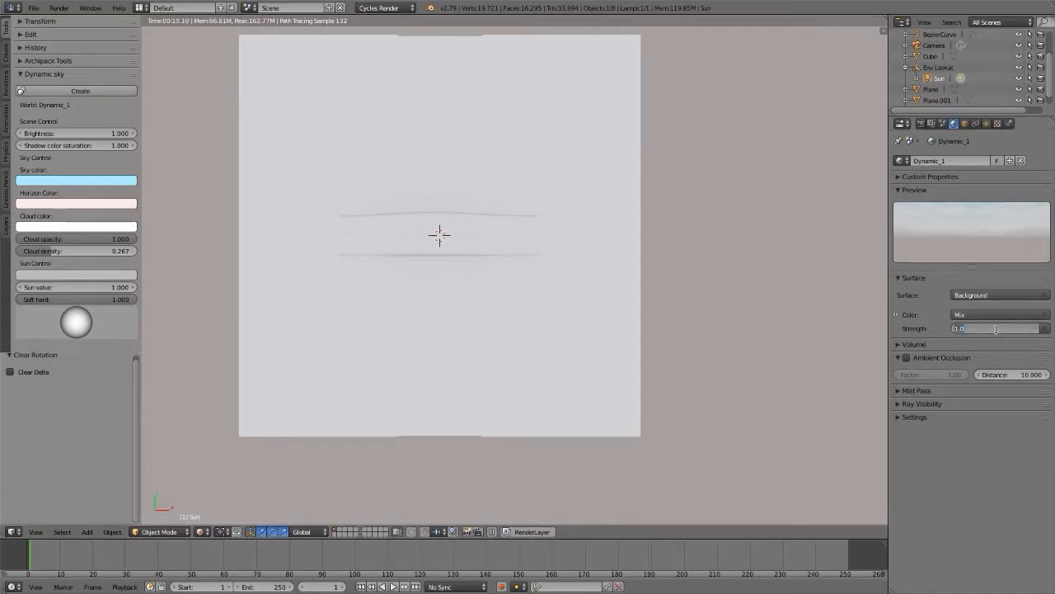
pyautogui.write('0')
pyautogui.press('Return')
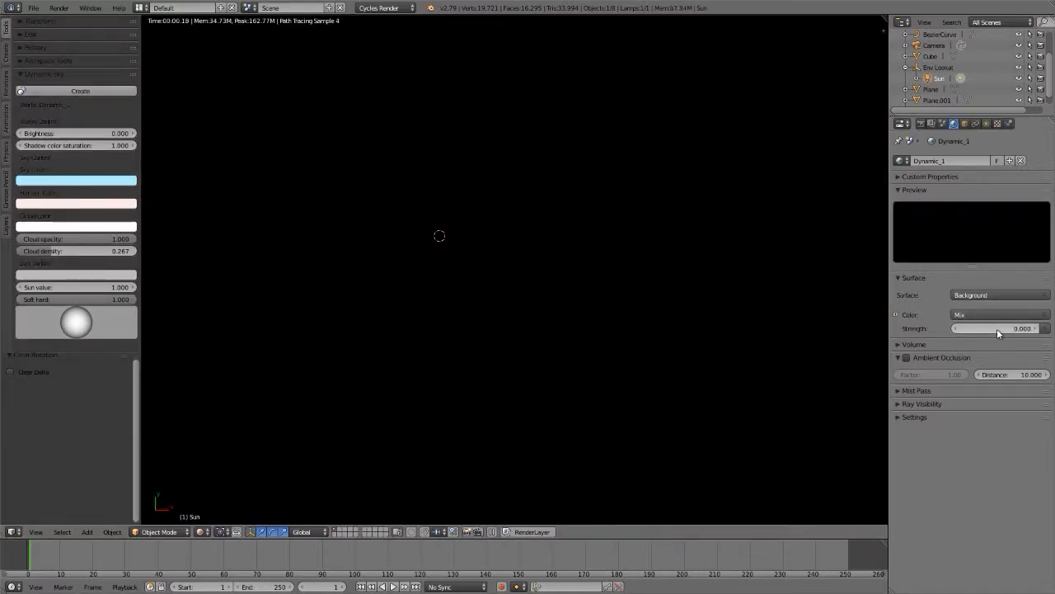
# Step: Set the Sun lamp's emission strength to 4
pyautogui.click(986, 124)
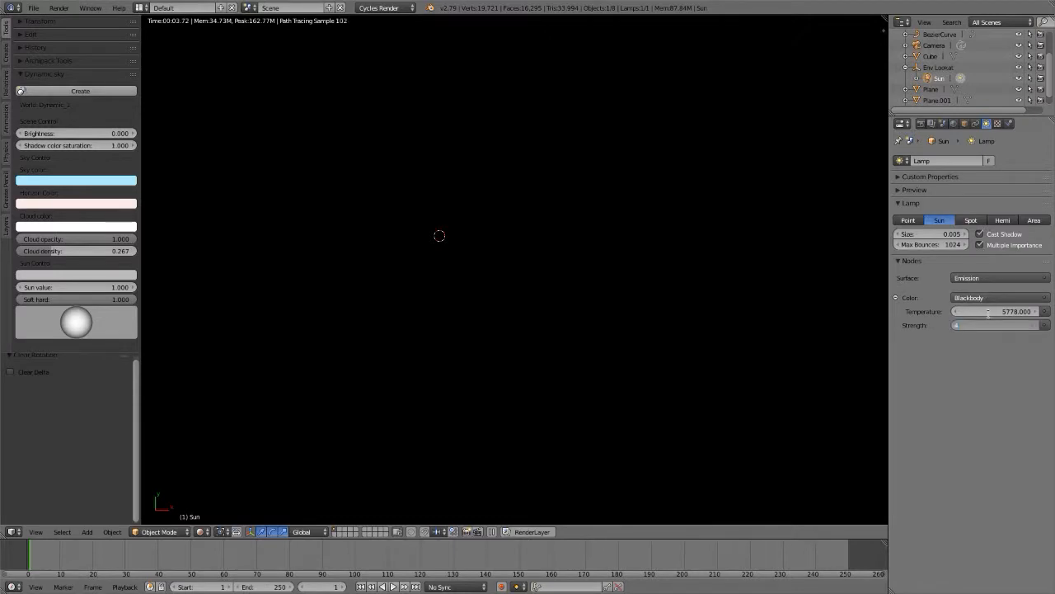
pyautogui.write('4')
pyautogui.press('Return')
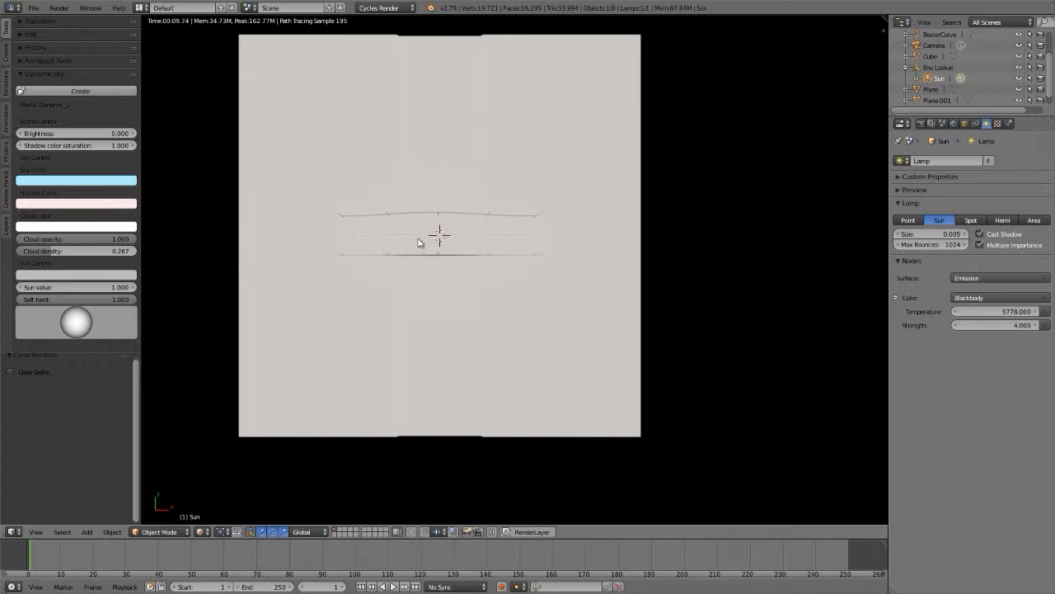
# Step: Trackball-rotate the Env Lookat empty by about -69.3° and -33.2°, and inspect the bridge's sun shadows up close
pyautogui.click(948, 68)
pyautogui.press('r')
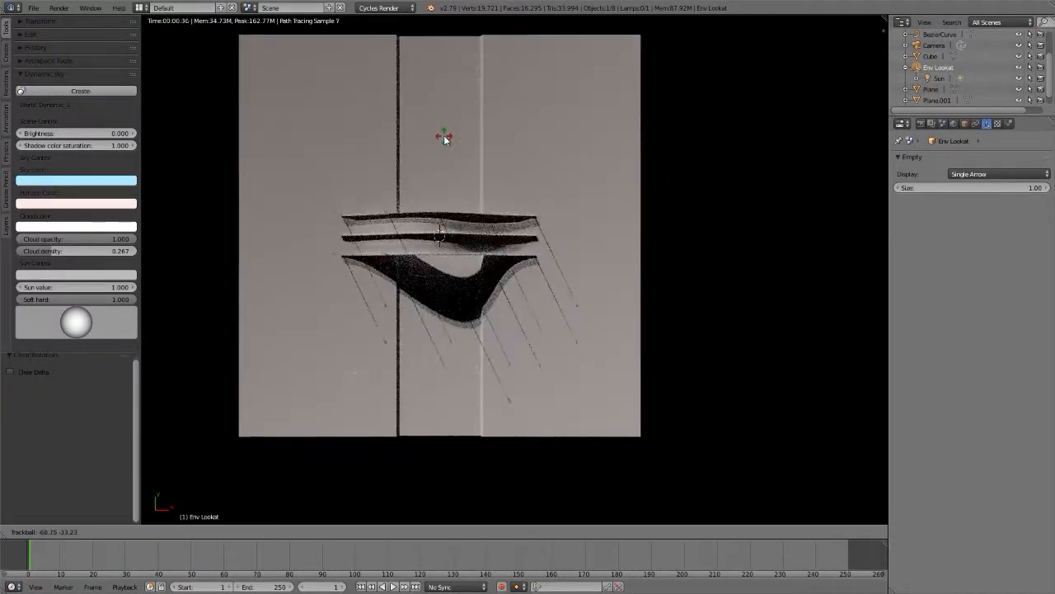
pyautogui.click(444, 136)
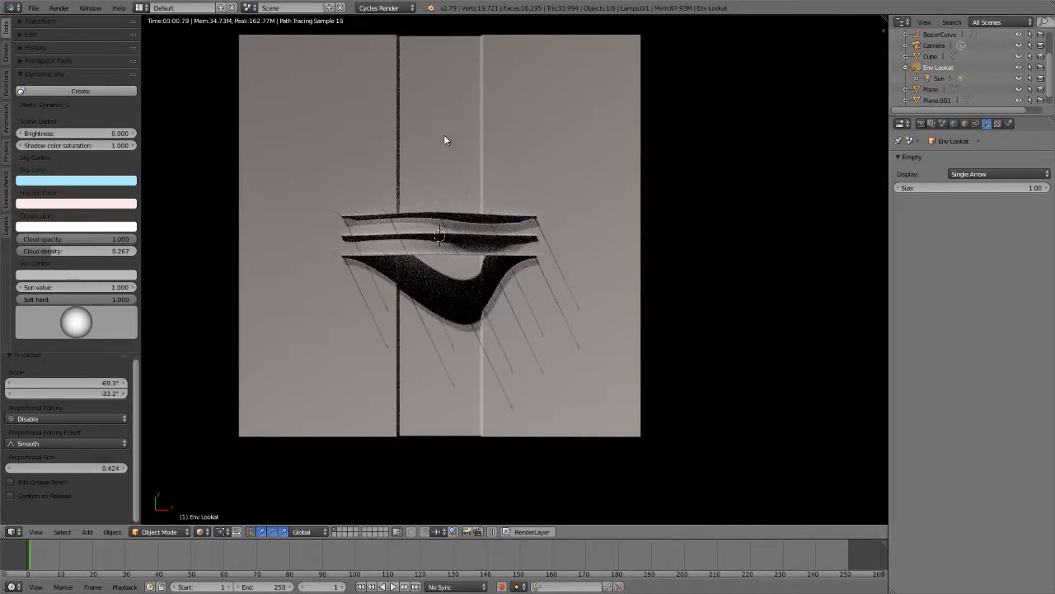
pyautogui.scroll(3, 470, 226)
pyautogui.scroll(8, 472, 231)
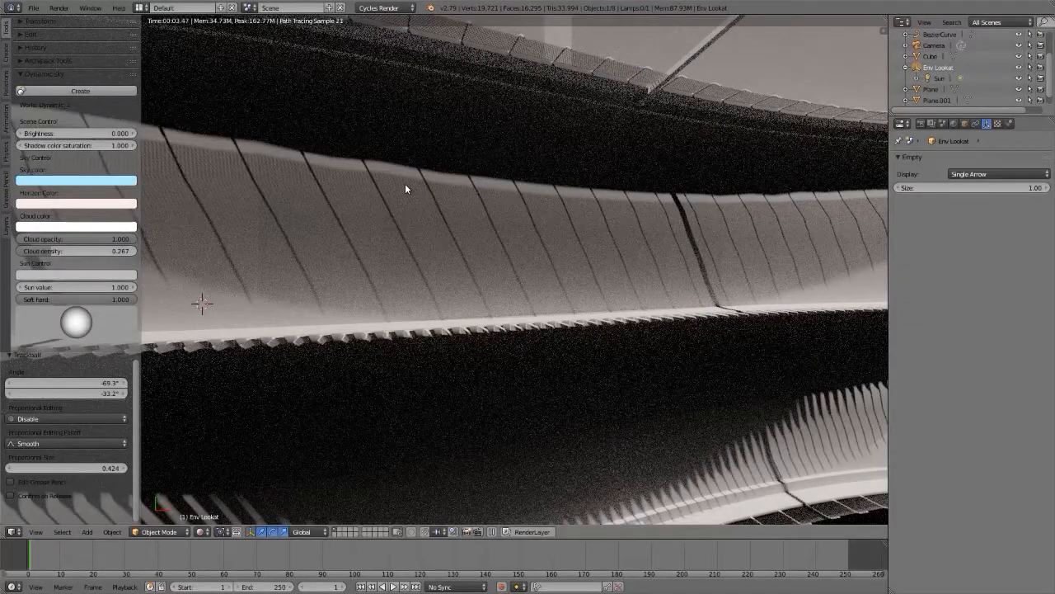
pyautogui.scroll(-7, 405, 184)
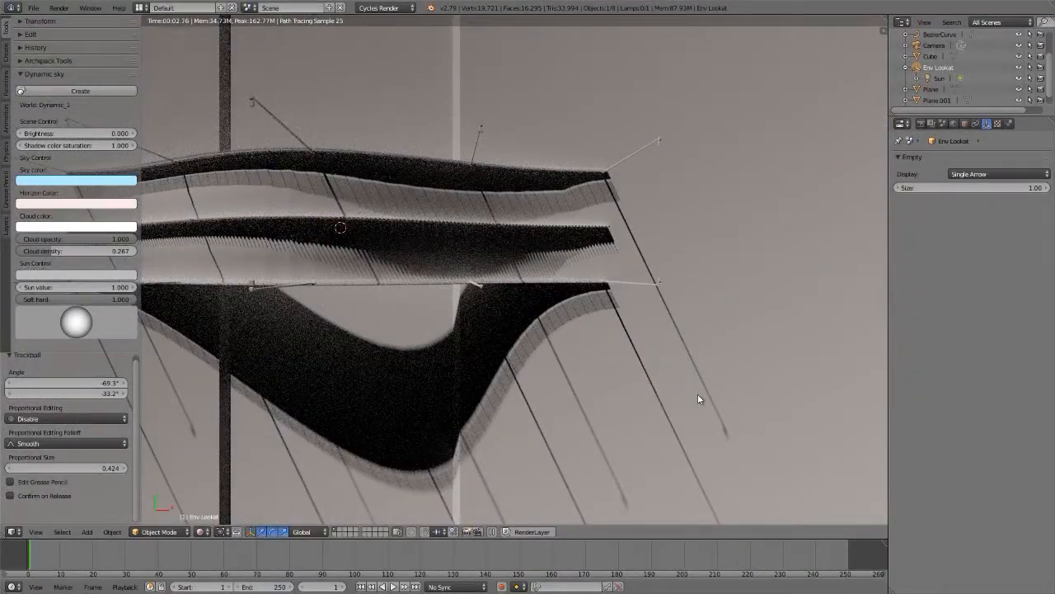
pyautogui.scroll(5, 728, 437)
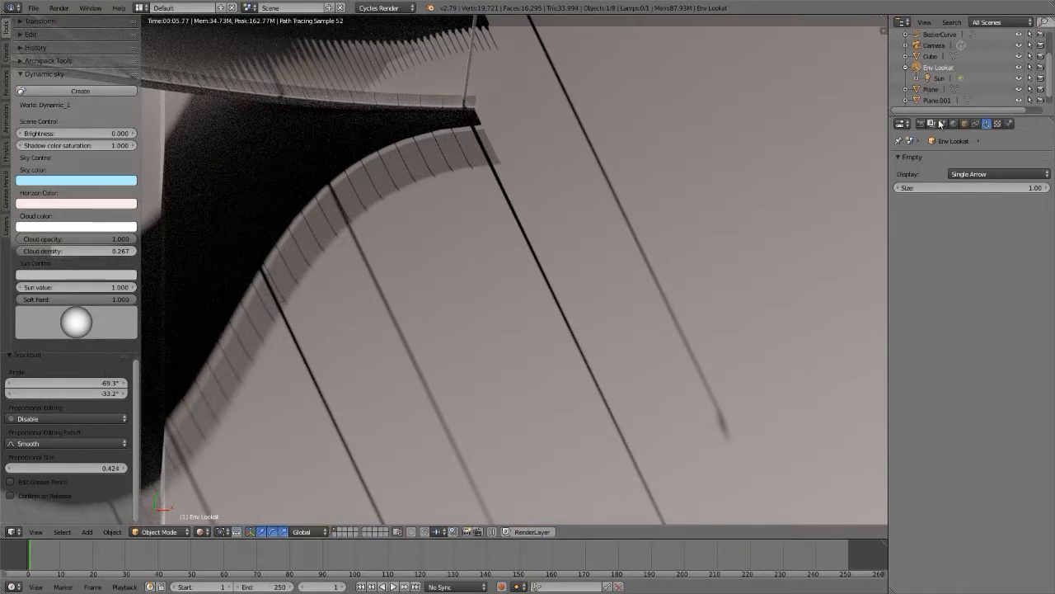
# Step: Select the Sun lamp and examine its size and emission strength settings
pyautogui.click(940, 78)
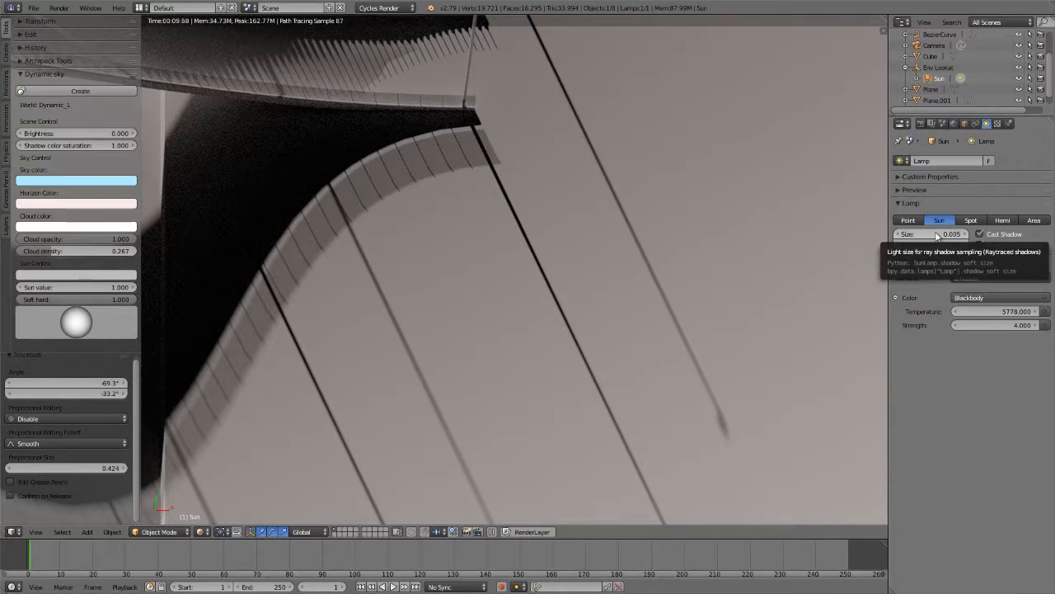
pyautogui.click(997, 325)
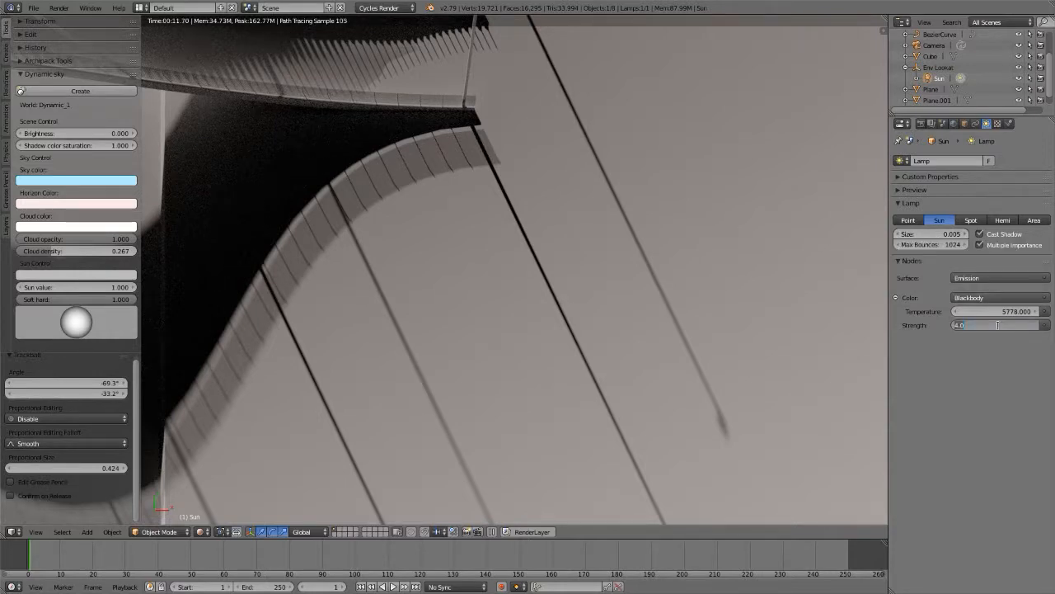
pyautogui.press('Return')
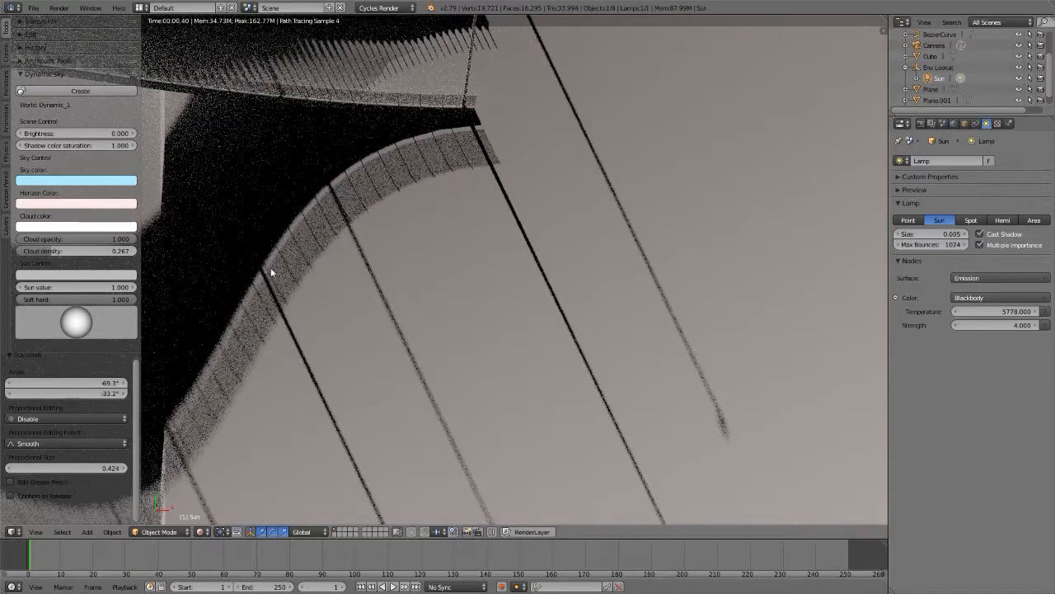
# Step: Select the Env Lookat empty and clear its rotation so the parented sun shines straight down on the bridge
pyautogui.scroll(-3, 399, 275)
pyautogui.scroll(-6, 549, 268)
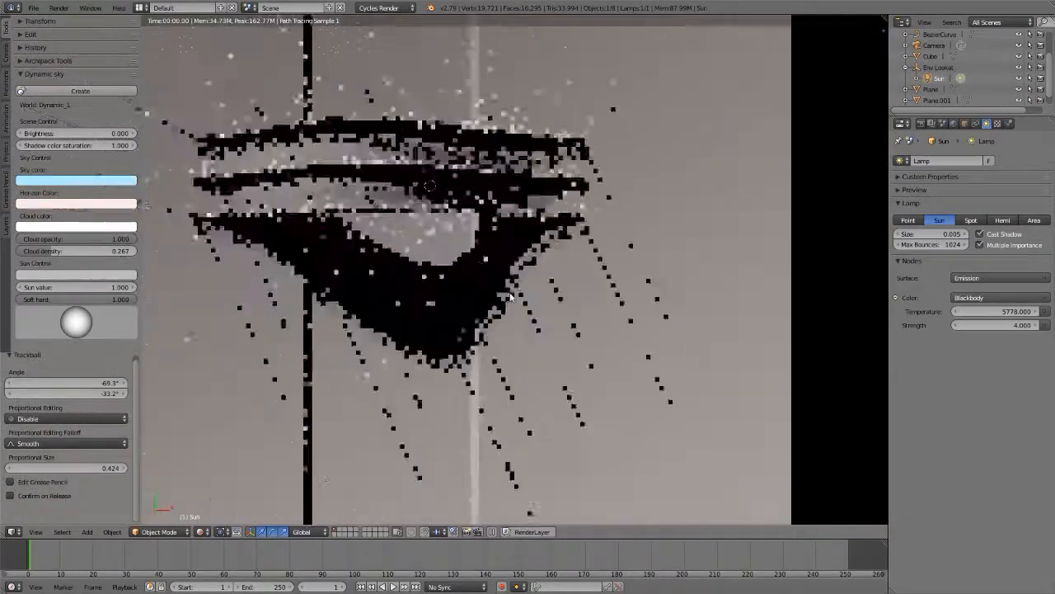
pyautogui.keyDown('shift'); pyautogui.moveTo(515, 275); pyautogui.dragTo(512, 262, button='middle'); pyautogui.keyUp('shift')
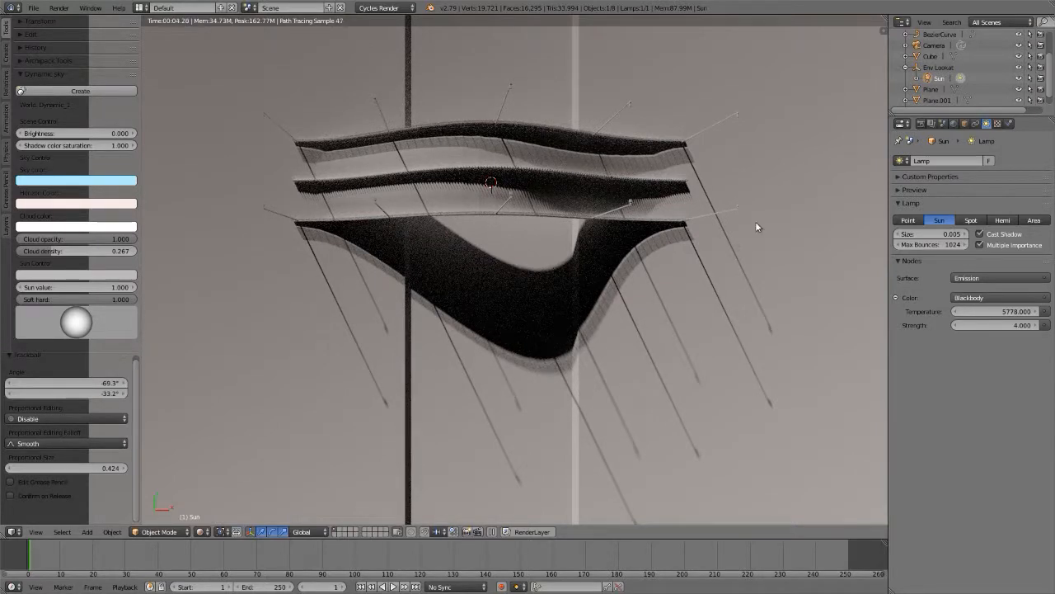
pyautogui.click(938, 66)
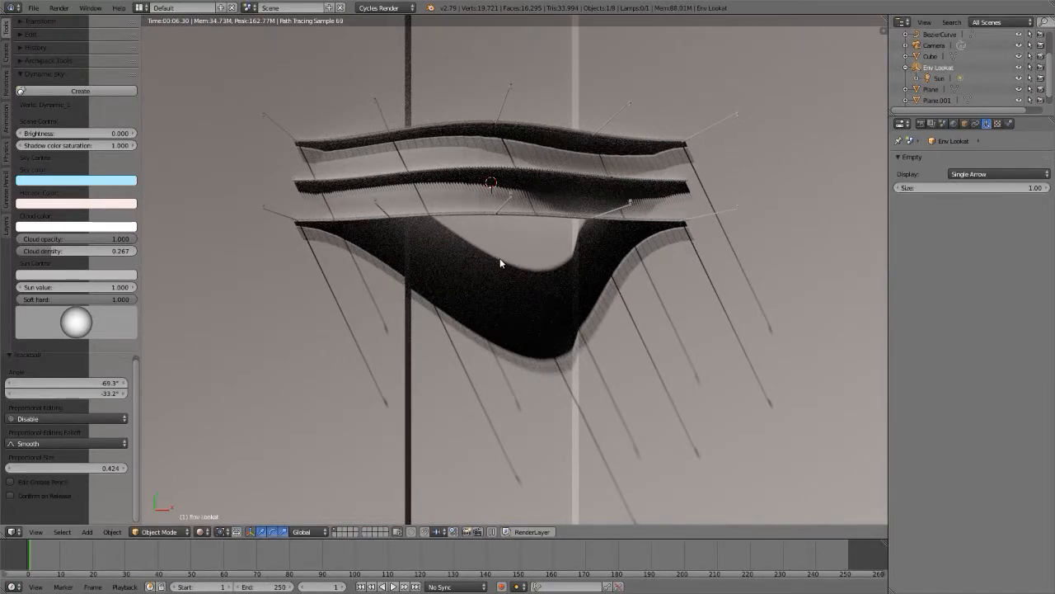
pyautogui.hotkey('alt', 'r')
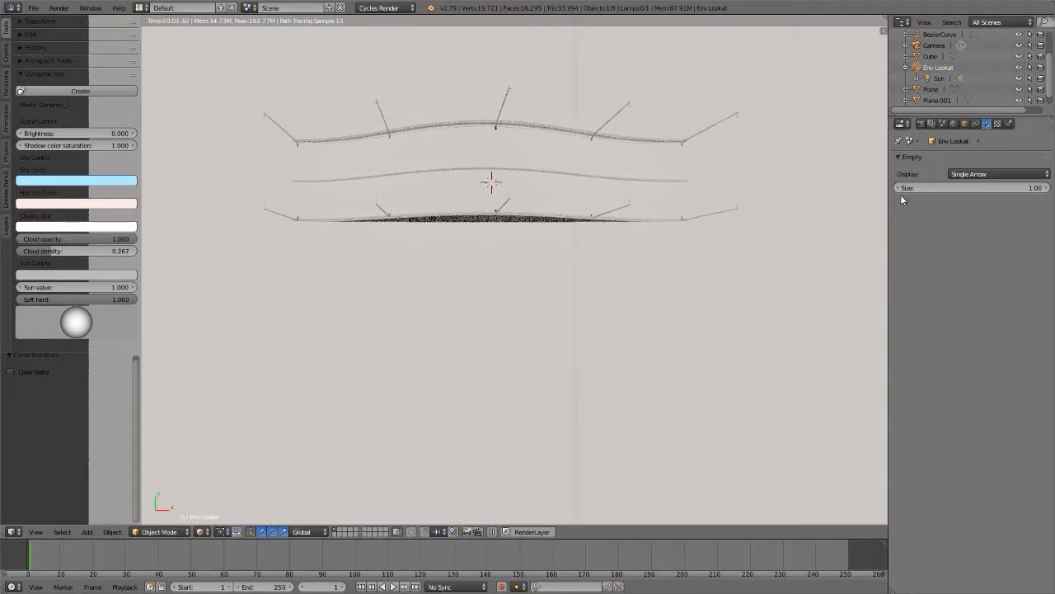
# Step: Select the Sun lamp and set its emission strength to 0
pyautogui.click(939, 77)
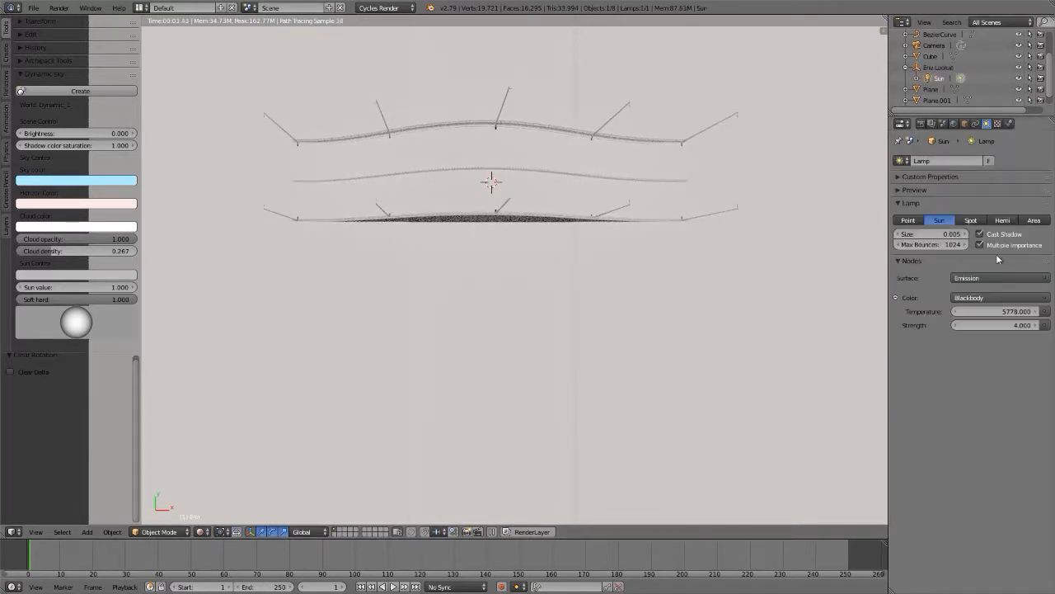
pyautogui.click(995, 327)
pyautogui.write('0')
pyautogui.press('Return')
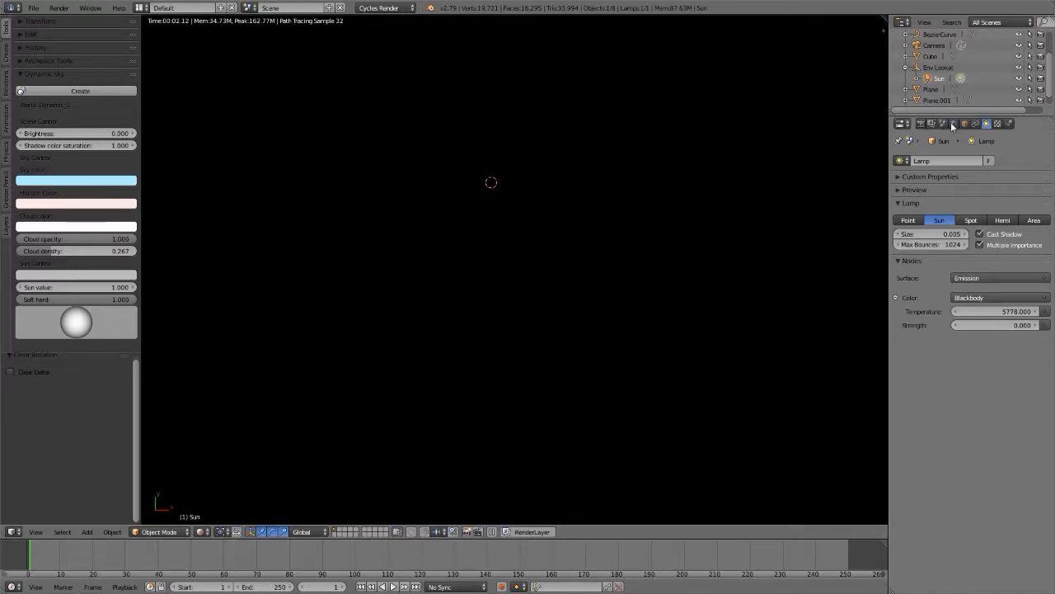
# Step: Set the Dynamic_1 world's background strength to 1
pyautogui.click(953, 124)
pyautogui.click(993, 329)
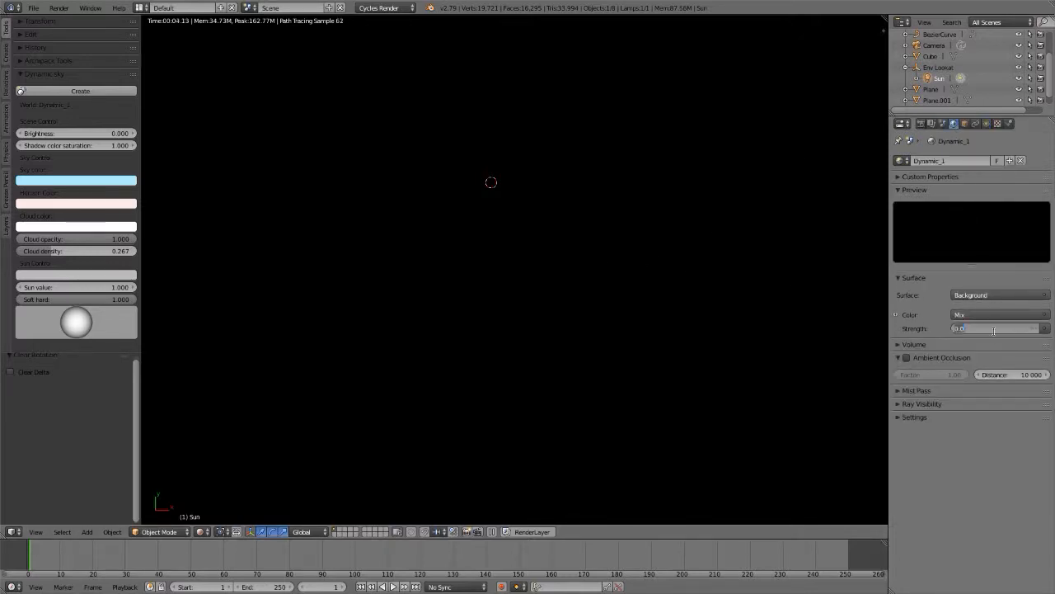
pyautogui.write('1')
pyautogui.press('Return')
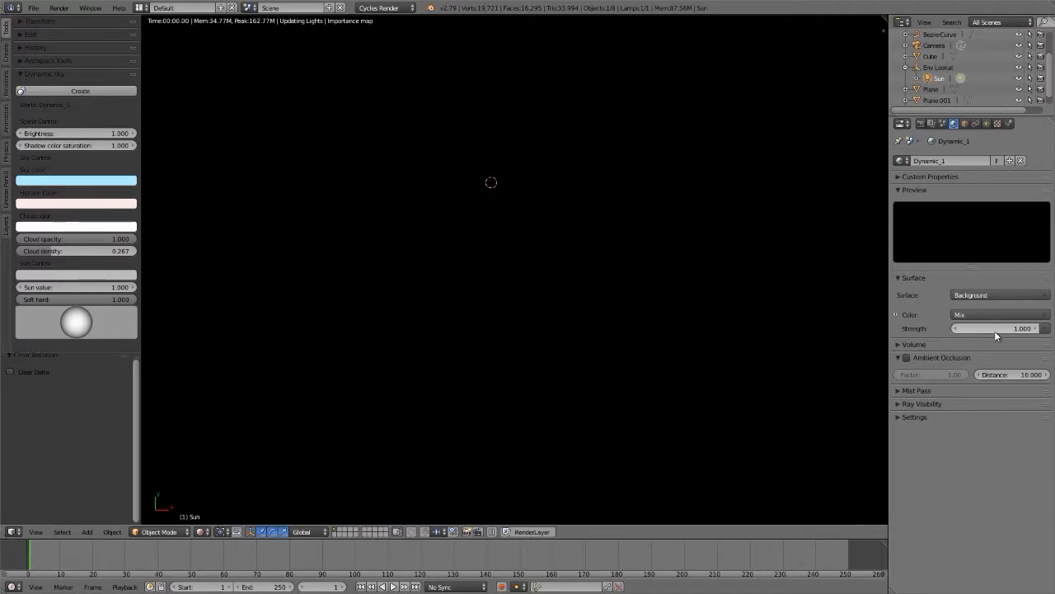
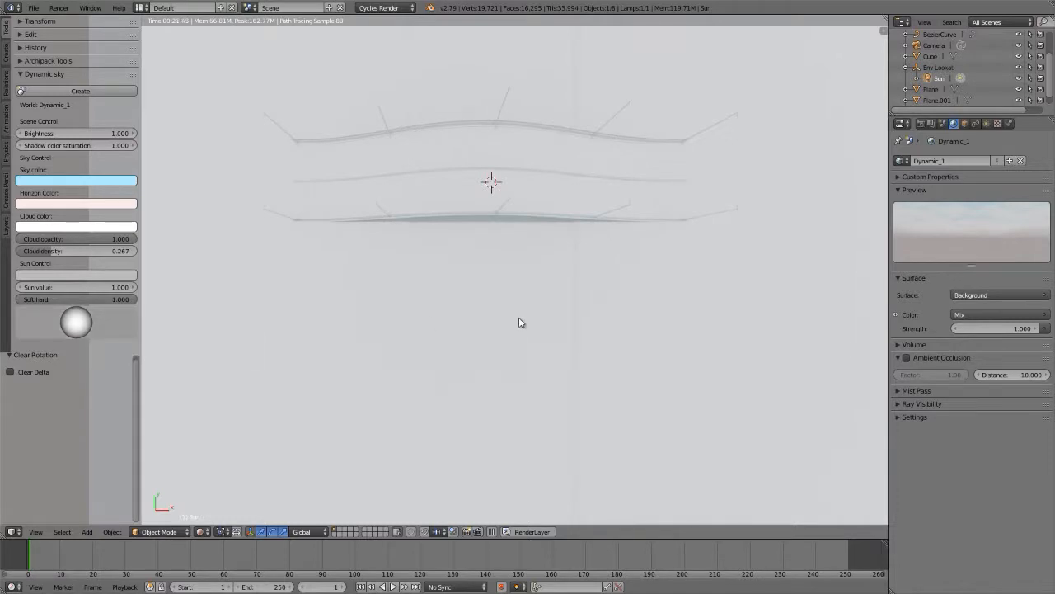
# Step: Display the Dynamic_1 world's node tree and scale all its nodes along X to about 0.67 to compact the layout
pyautogui.hotkey('shift', 'F3')
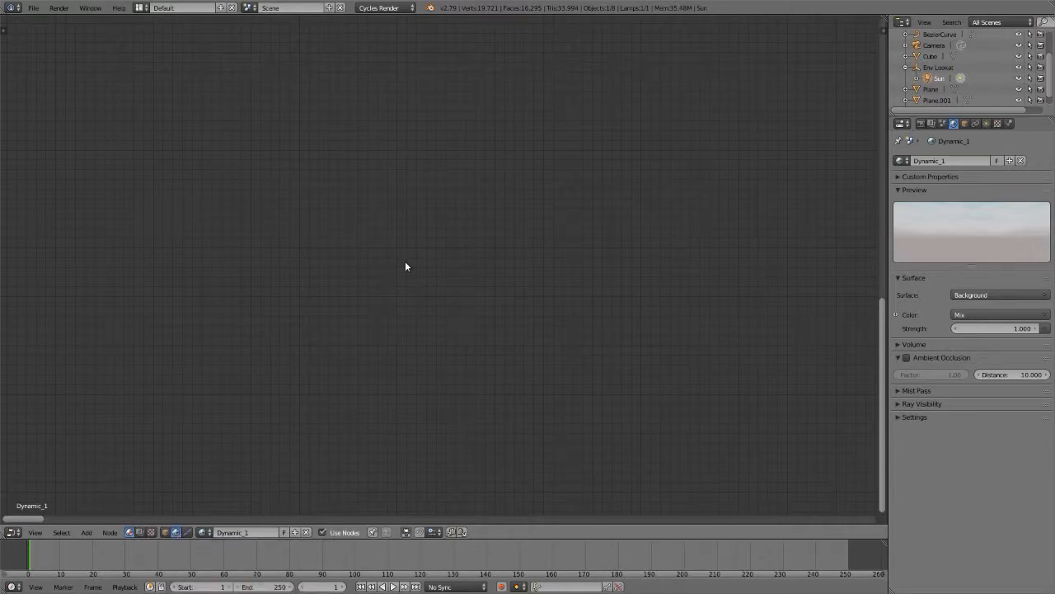
pyautogui.press('Home')
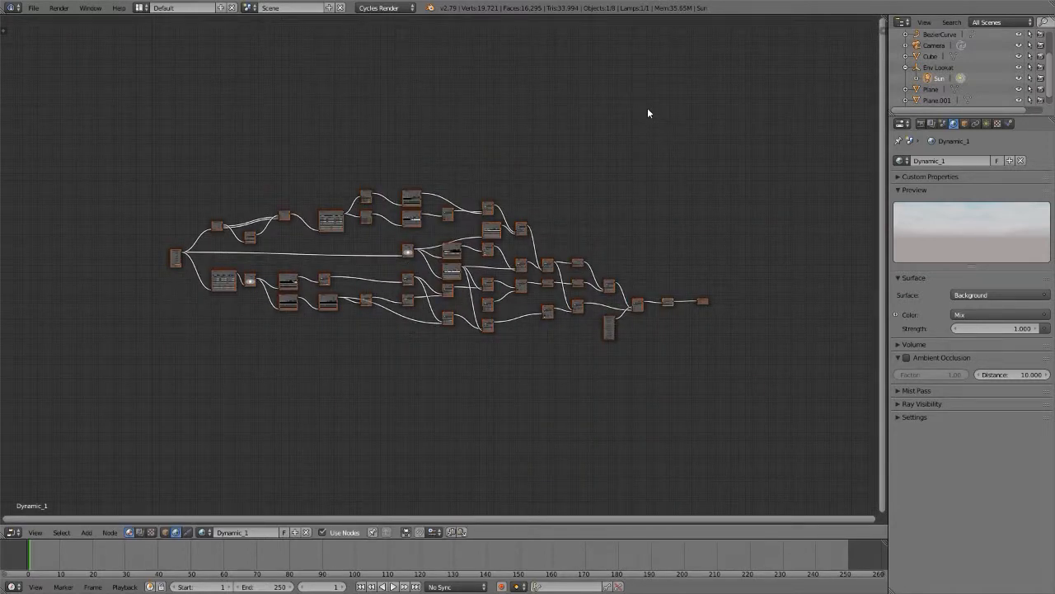
pyautogui.press('s')
pyautogui.press('x')
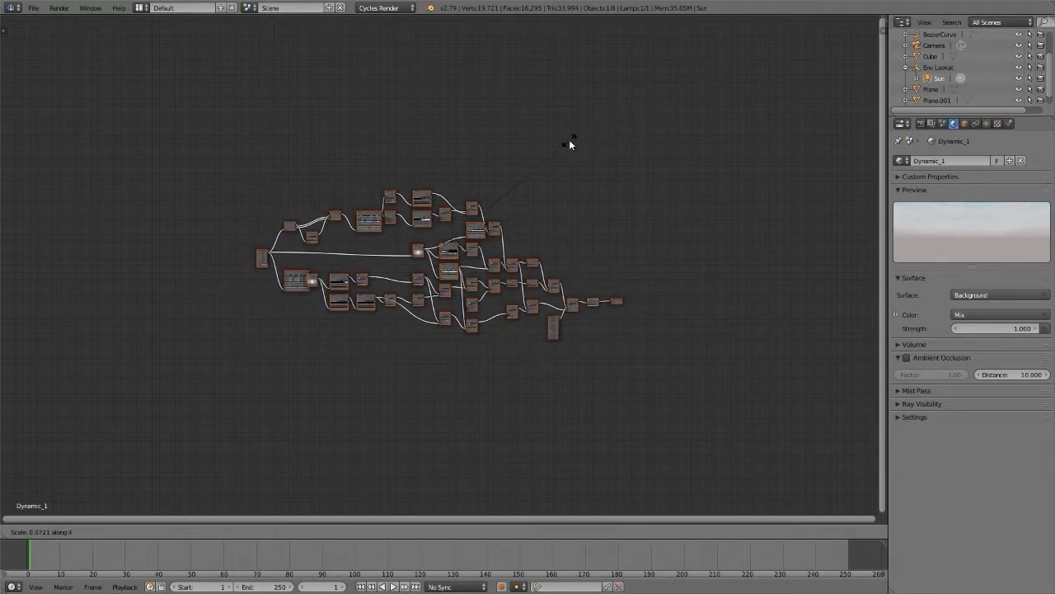
pyautogui.click(569, 139)
# Step: Move the Normal node clear of the Mapping node it overlaps, into the gap before the ColorRamp nodes
pyautogui.scroll(2, 422, 263)
pyautogui.scroll(3, 422, 263)
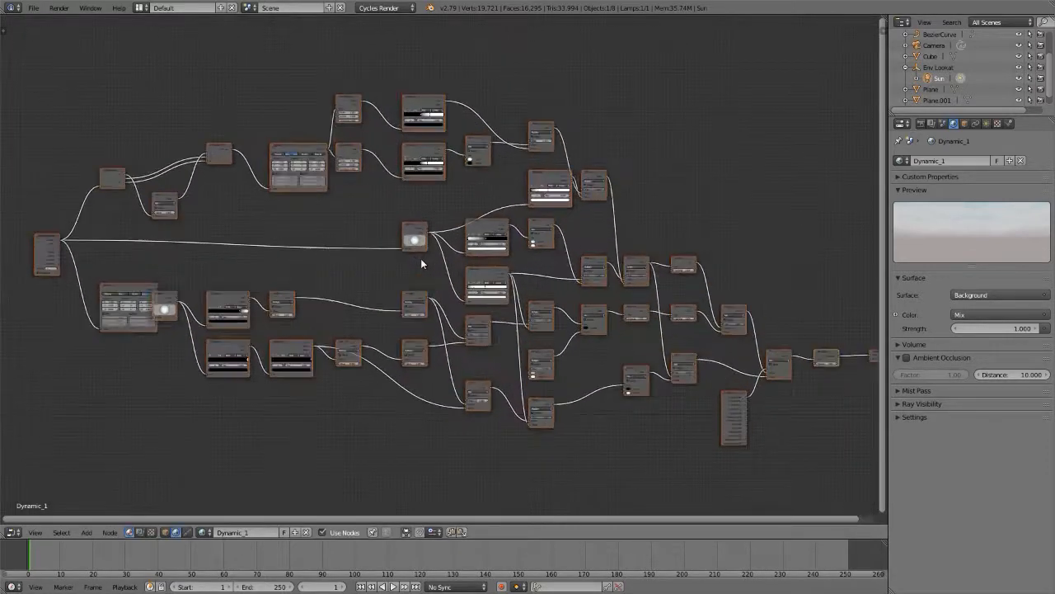
pyautogui.moveTo(318, 332); pyautogui.dragTo(431, 310, button='middle')
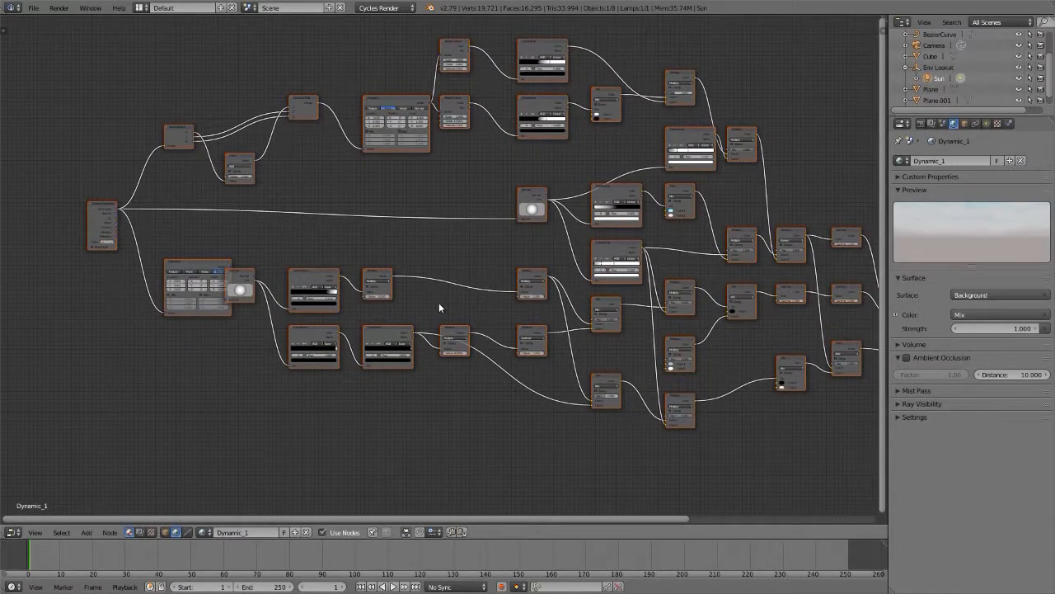
pyautogui.scroll(-2, 372, 307)
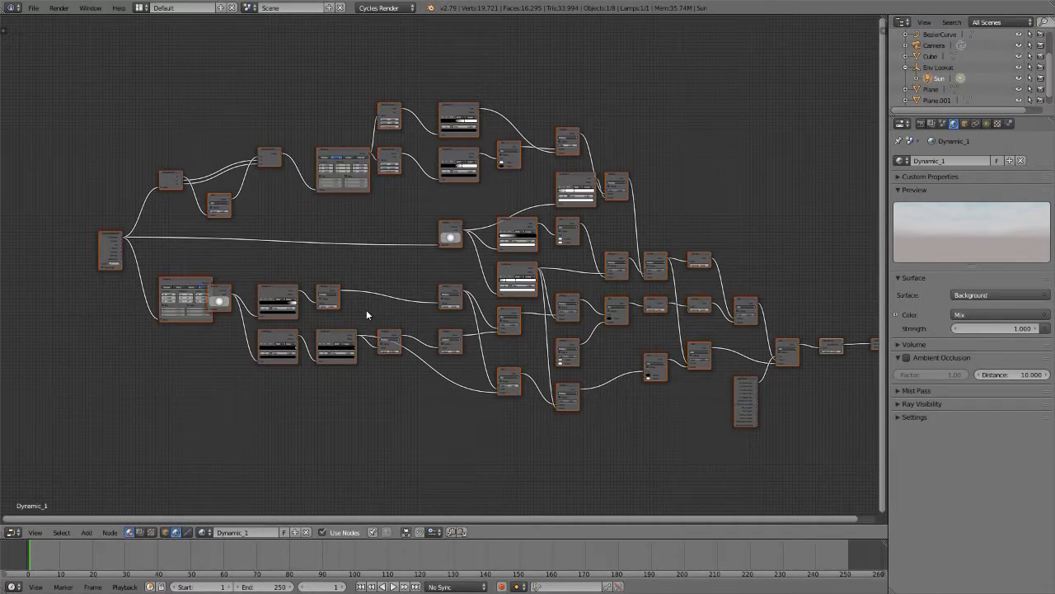
pyautogui.scroll(3, 189, 297)
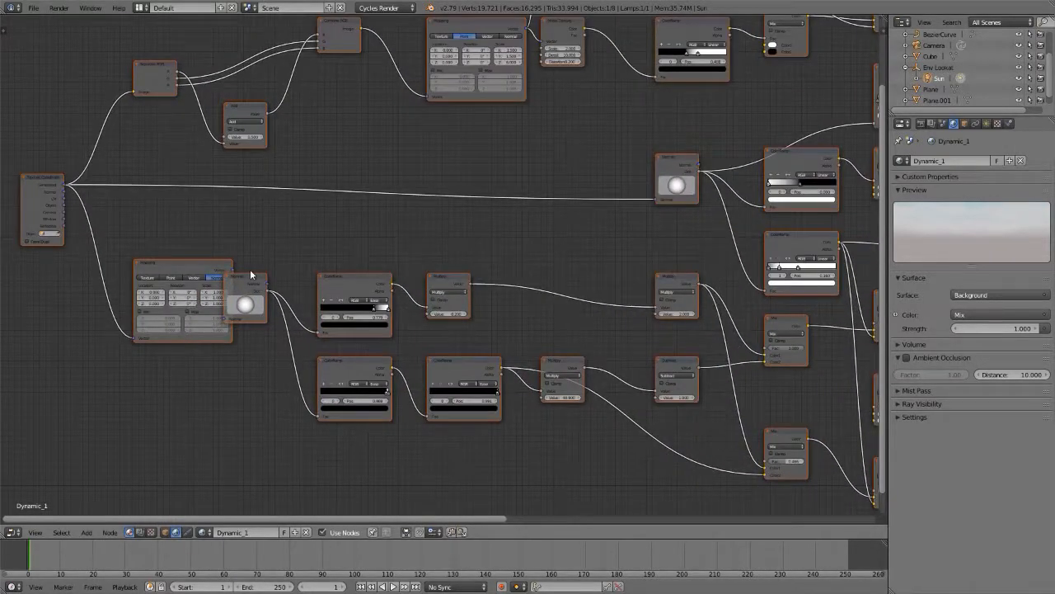
pyautogui.moveTo(244, 276); pyautogui.dragTo(268, 278)
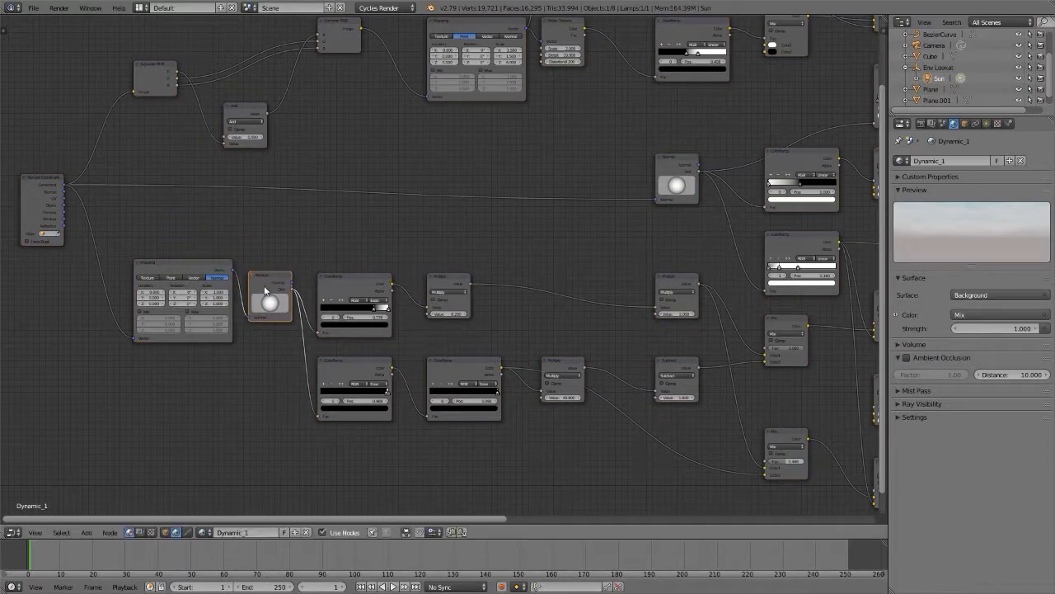
# Step: Examine the Dynamic_1 tree's two Normal nodes and trace the sky one through its ColorRamp to the sky and horizon color Mix node
pyautogui.scroll(2, 263, 293)
pyautogui.scroll(4, 264, 301)
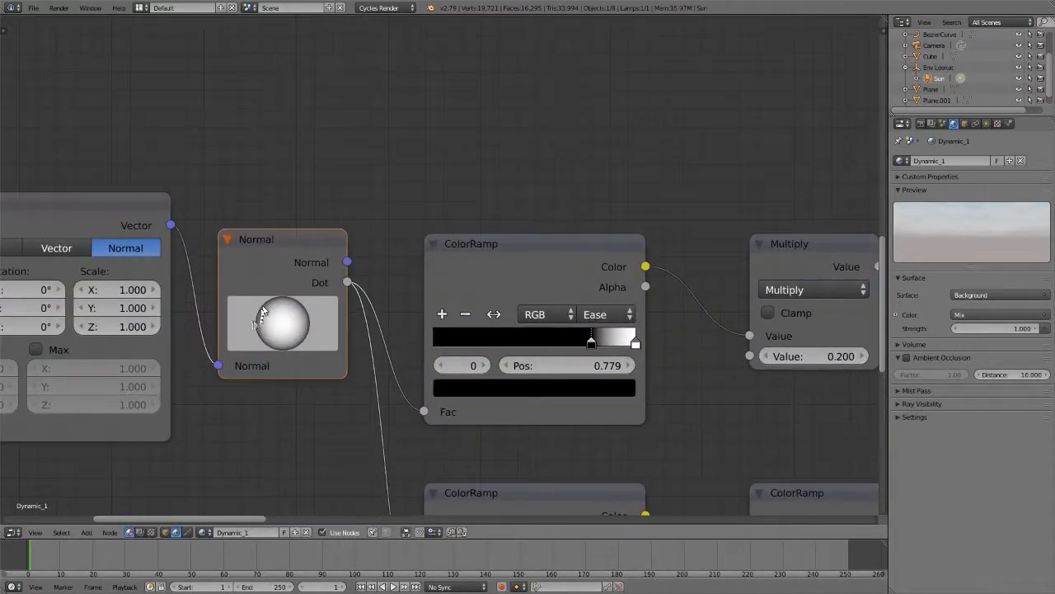
pyautogui.moveTo(283, 326); pyautogui.dragTo(281, 300)
pyautogui.scroll(-8, 281, 300)
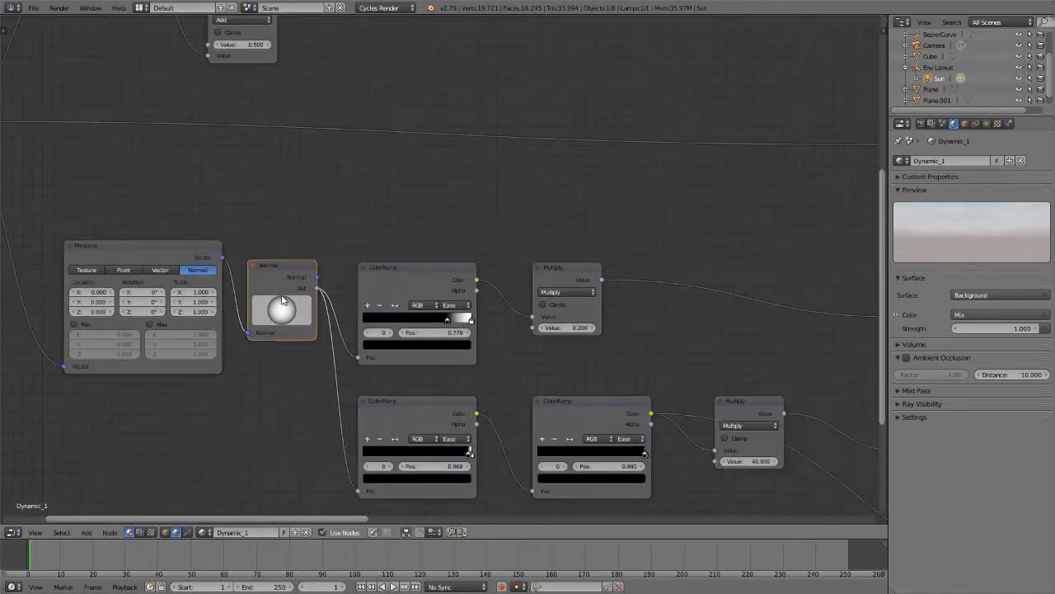
pyautogui.scroll(6, 561, 225)
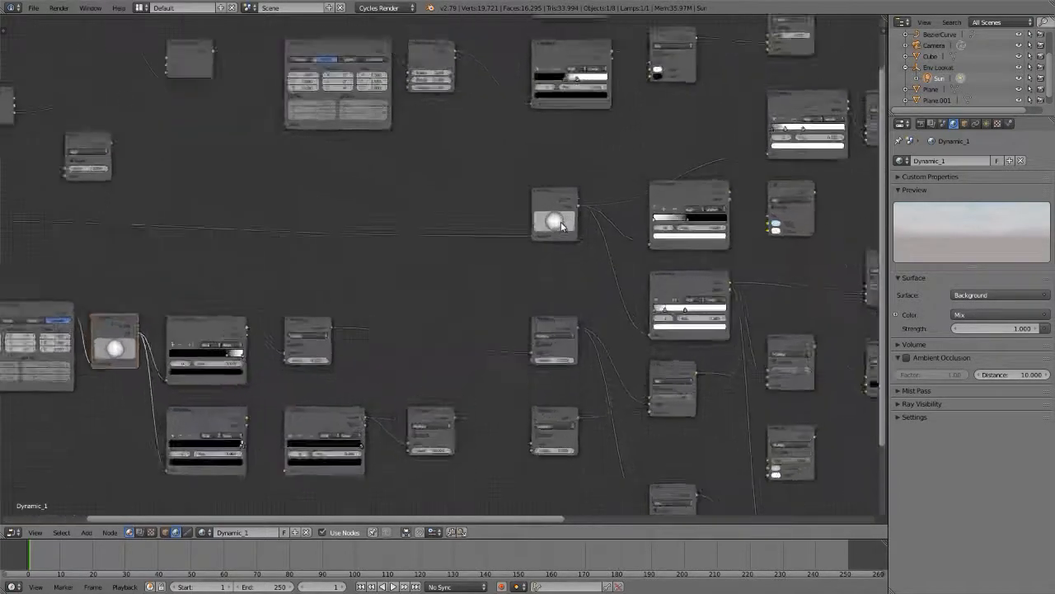
pyautogui.moveTo(564, 228); pyautogui.dragTo(276, 305, button='middle')
pyautogui.scroll(-1, 275, 305)
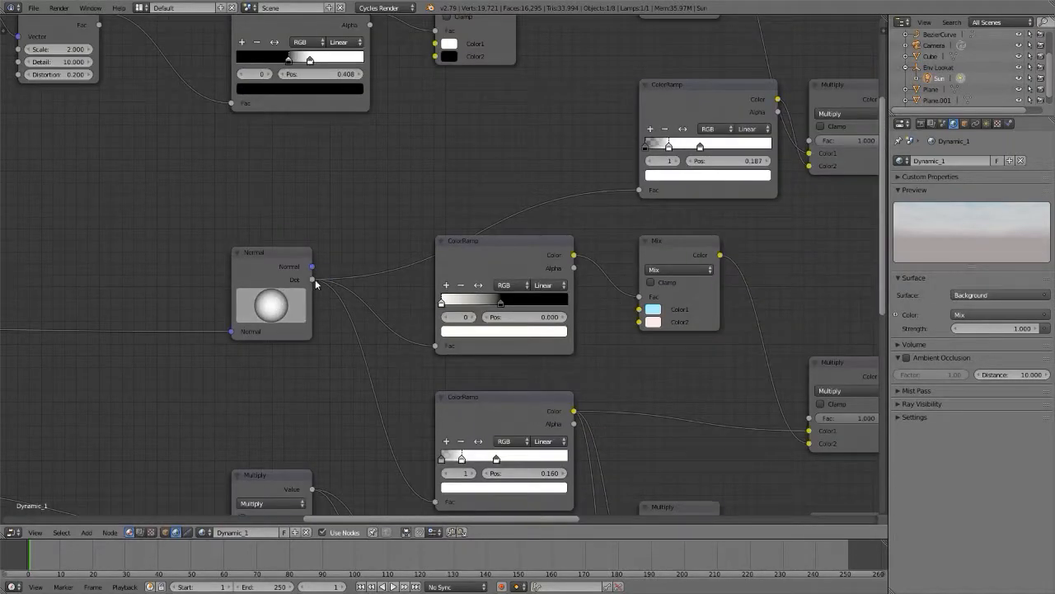
pyautogui.moveTo(311, 270); pyautogui.dragTo(264, 190, button='middle')
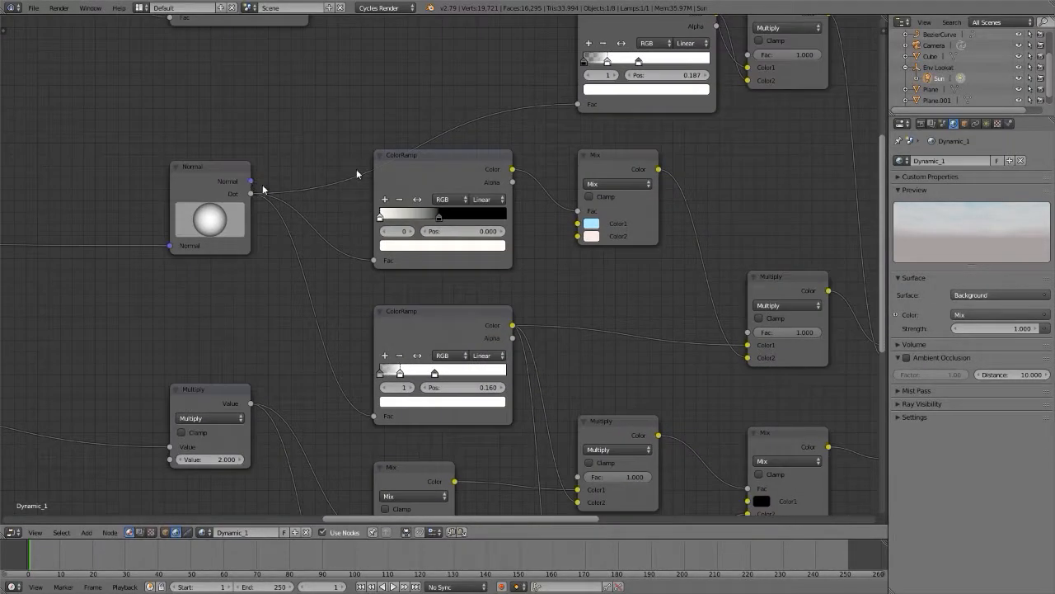
pyautogui.click(443, 157)
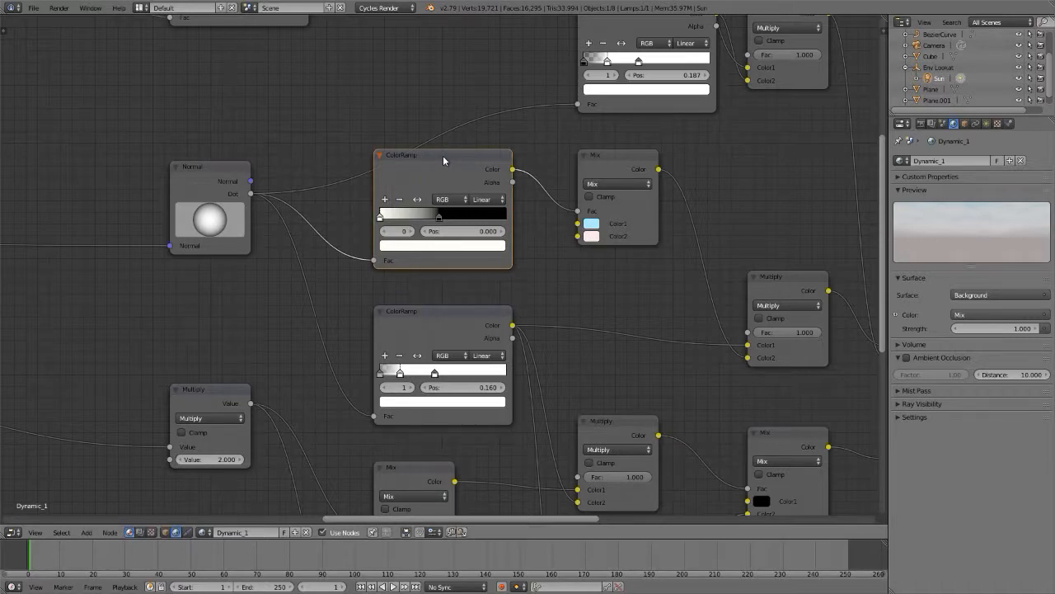
pyautogui.click(614, 156)
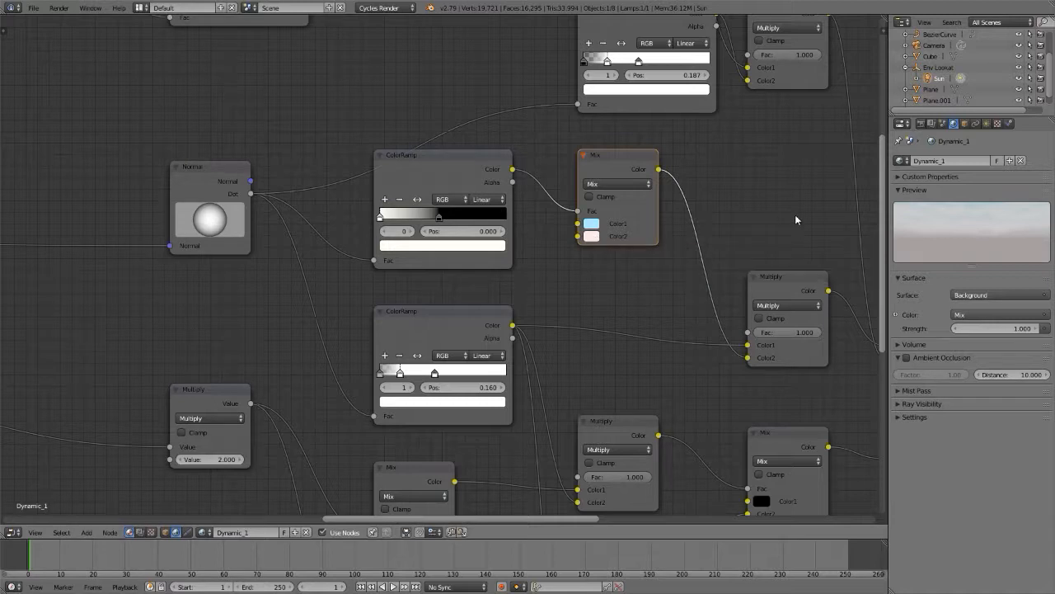
# Step: Switch the scene's world to World and bring its Sky Texture node into view
pyautogui.click(900, 160)
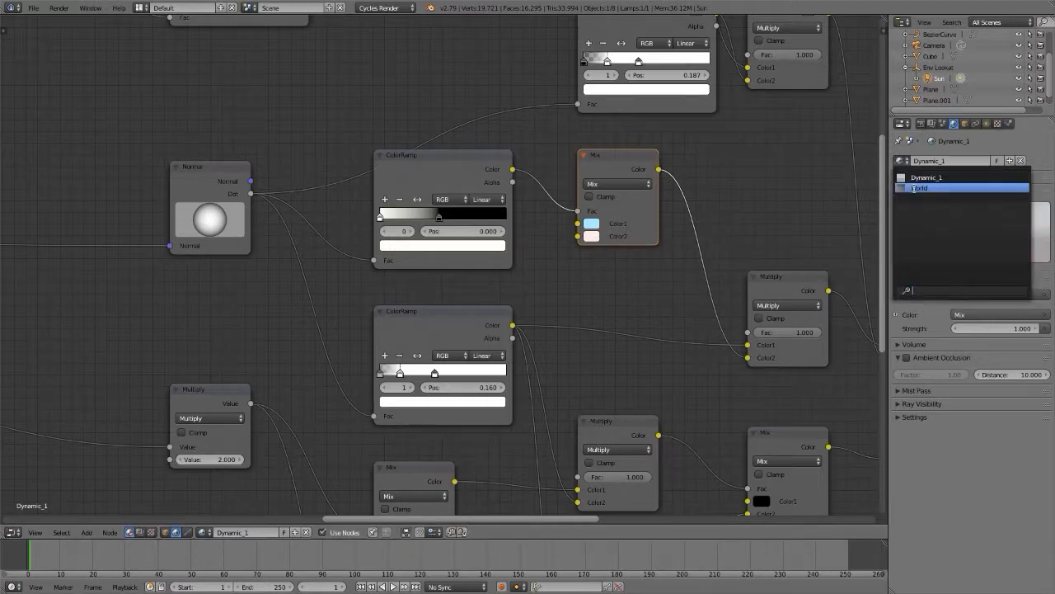
pyautogui.click(917, 188)
pyautogui.moveTo(542, 214); pyautogui.dragTo(424, 214, button='middle')
pyautogui.scroll(2, 424, 214)
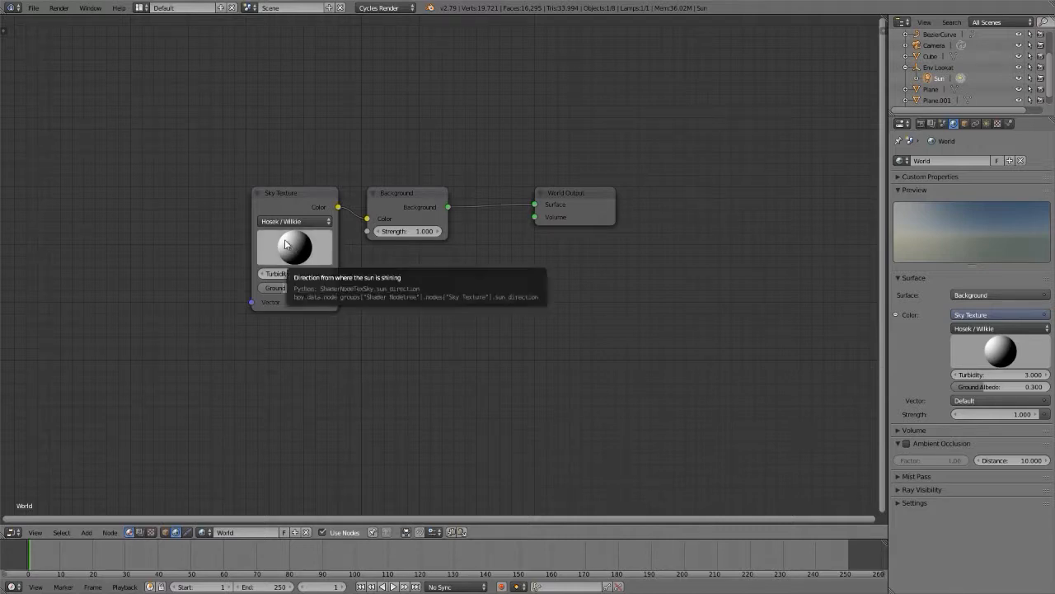
# Step: Tilt the Sky Texture's sun direction and reset it to its default value
pyautogui.moveTo(285, 244)
pyautogui.mouseDown()
pyautogui.moveTo(327, 261)
pyautogui.moveTo(299, 250)
pyautogui.mouseUp()
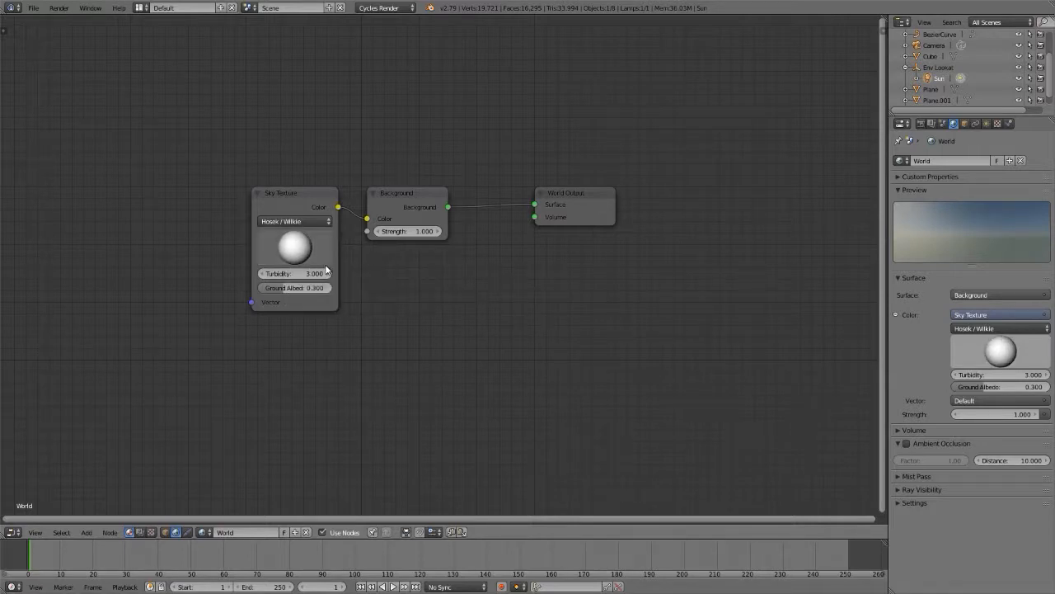
pyautogui.rightClick(294, 249)
pyautogui.moveTo(294, 249)
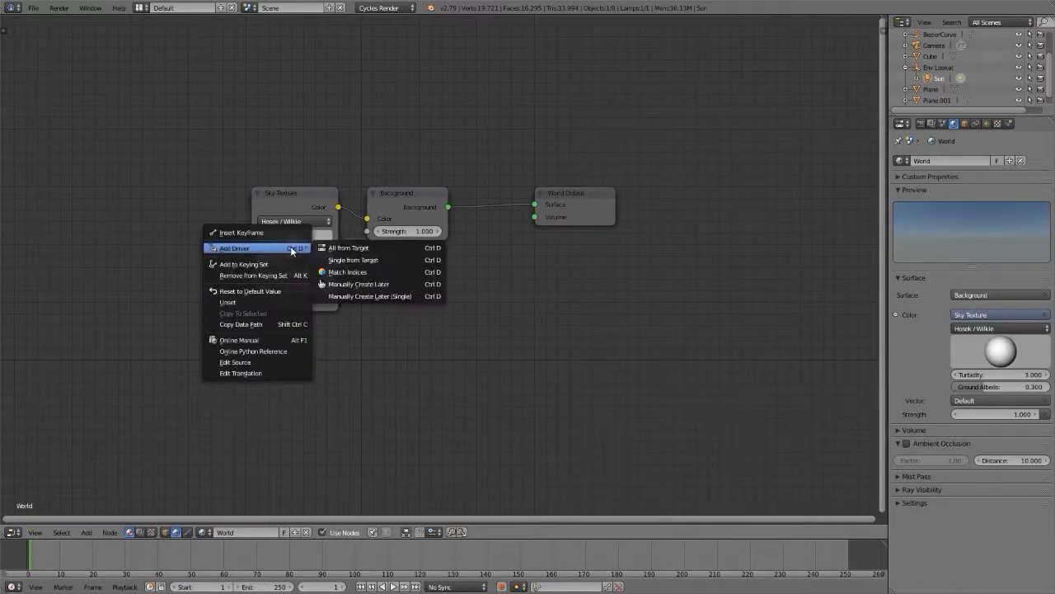
pyautogui.click(255, 293)
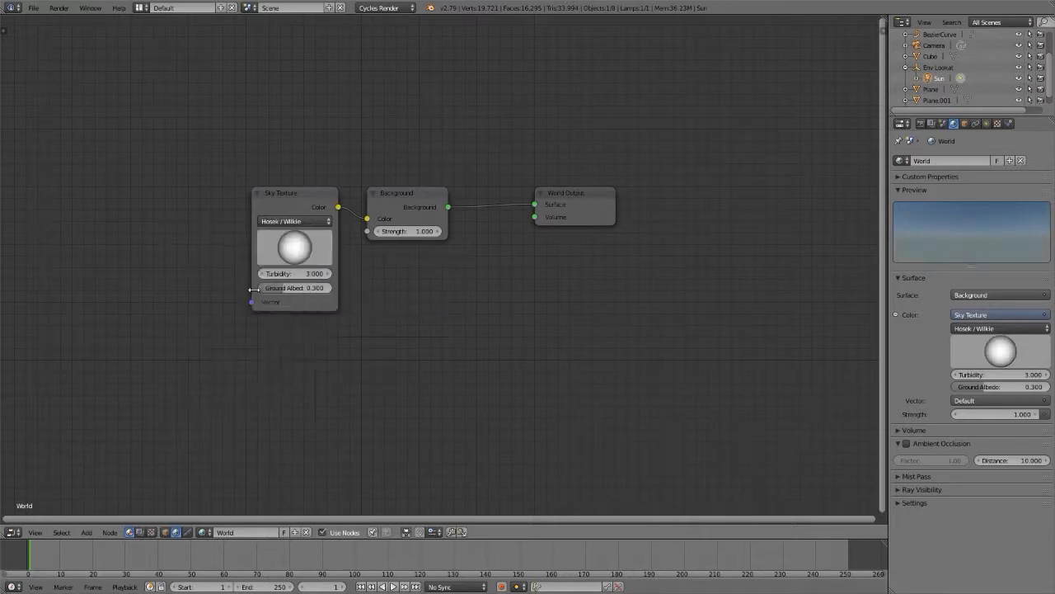
pyautogui.rightClick(298, 250)
pyautogui.click(299, 248)
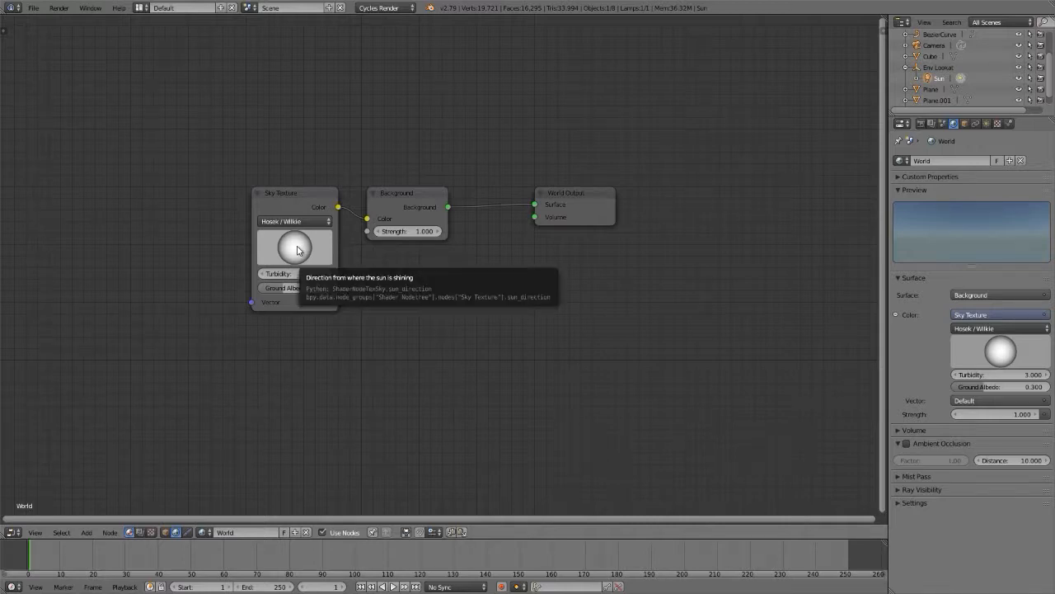
pyautogui.moveTo(251, 302); pyautogui.dragTo(135, 324)
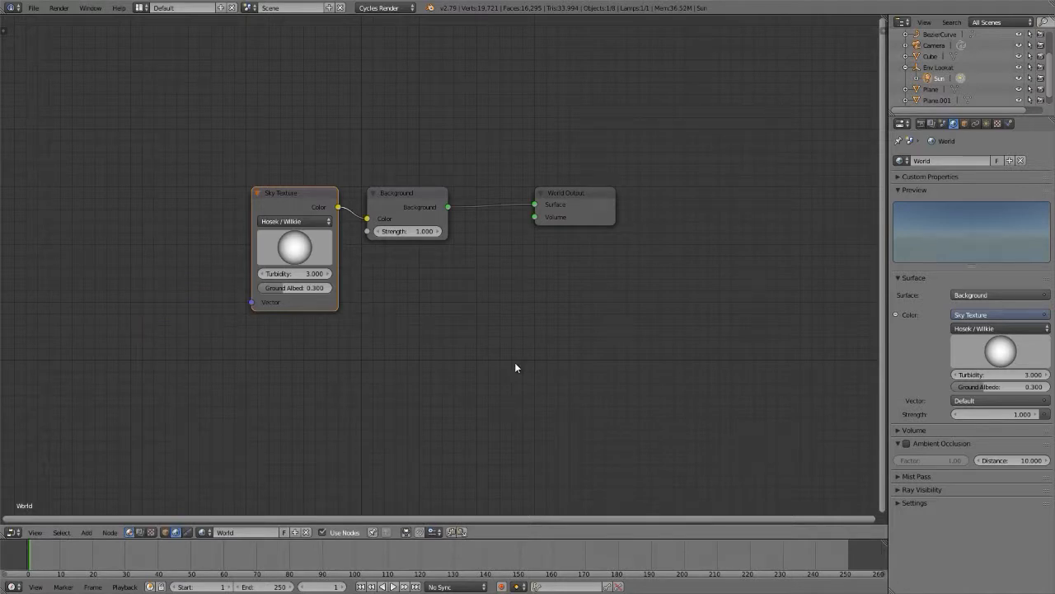
# Step: Switch the scene's world back to Dynamic_1 and display its nodes
pyautogui.click(902, 159)
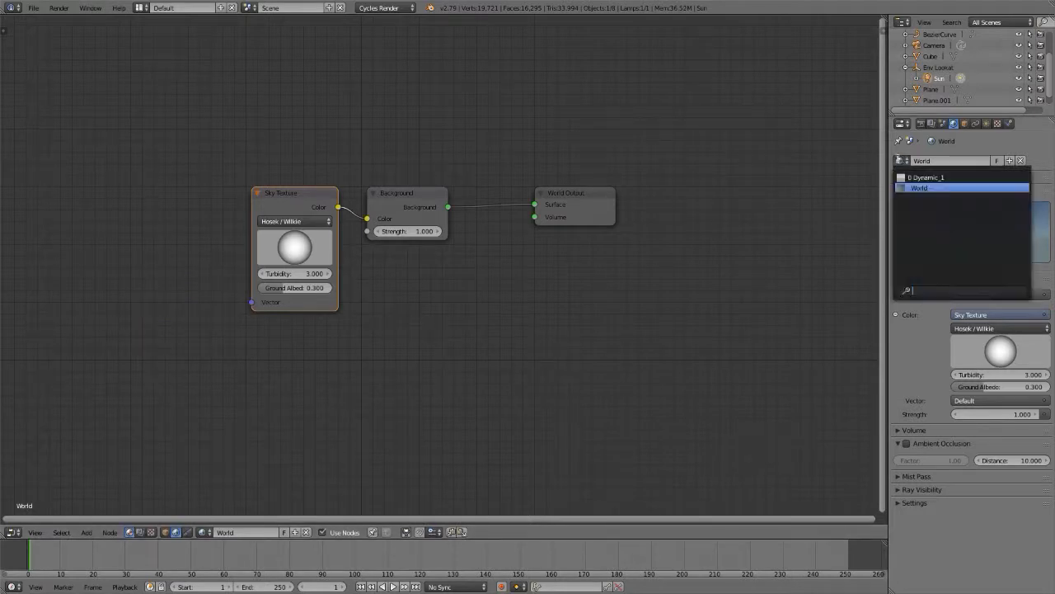
pyautogui.click(915, 178)
pyautogui.press('KP_Decimal')
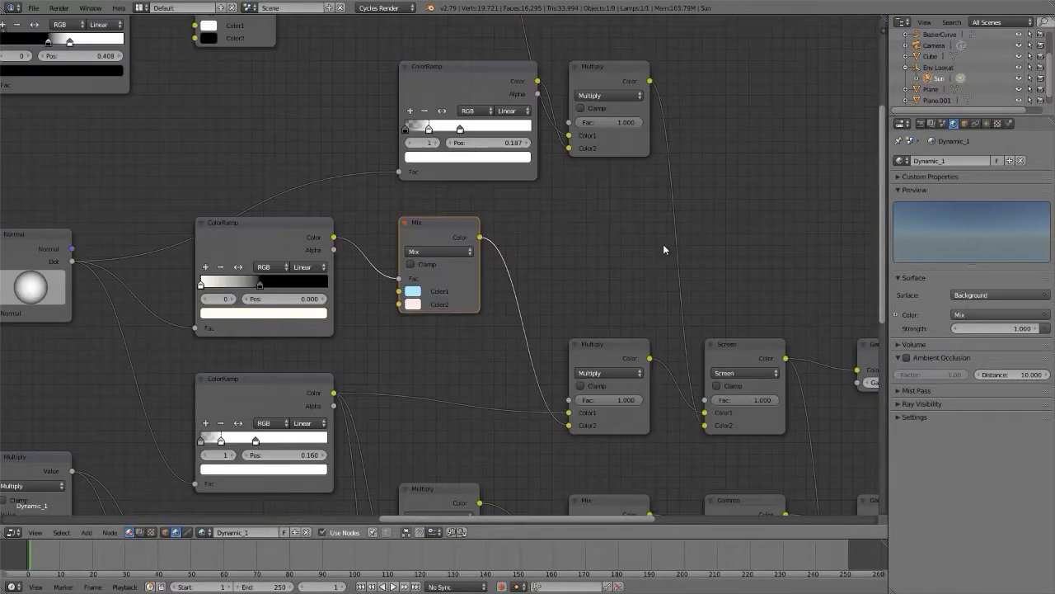
# Step: Examine the sky and sun Normal nodes and follow their inputs back to the Mapping and Texture Coordinate nodes
pyautogui.moveTo(278, 305); pyautogui.dragTo(823, 177, button='middle')
pyautogui.scroll(-2, 816, 178)
pyautogui.click(662, 130)
pyautogui.scroll(4, 662, 131)
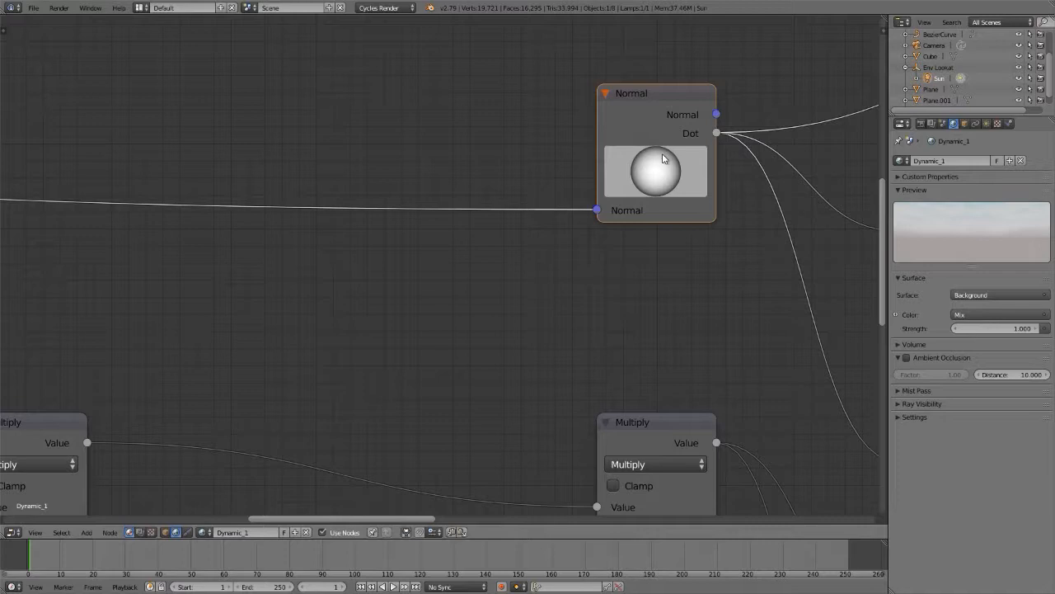
pyautogui.scroll(-3, 662, 159)
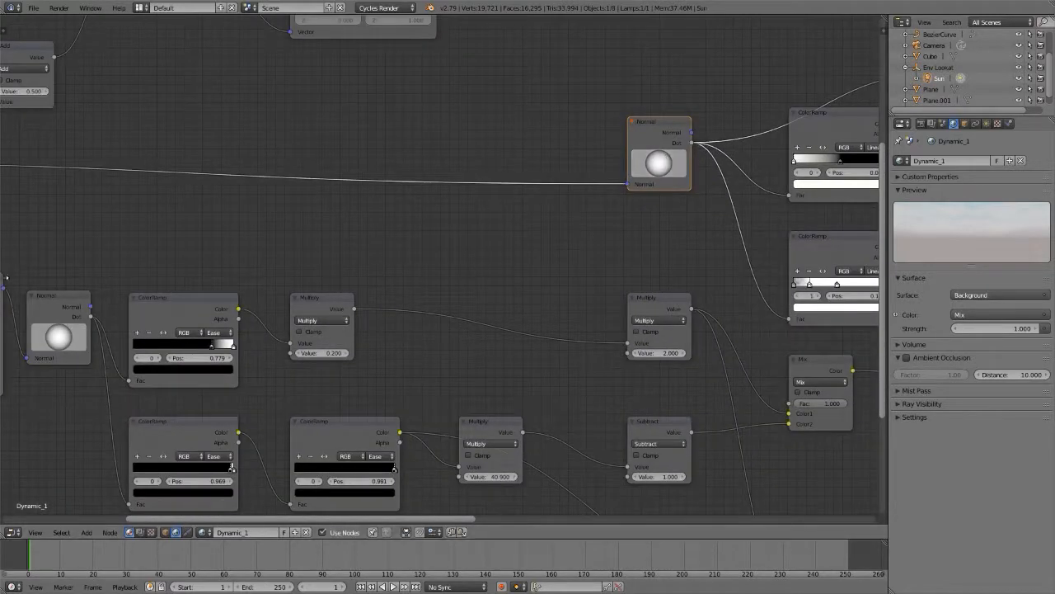
pyautogui.click(57, 293)
pyautogui.moveTo(58, 292); pyautogui.dragTo(412, 225, button='middle')
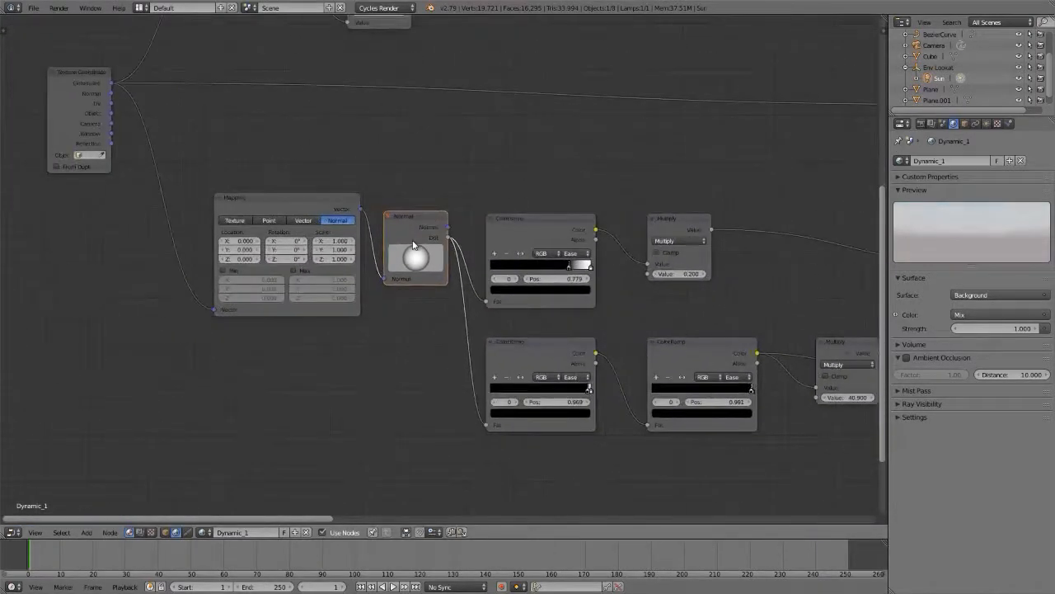
pyautogui.scroll(3, 414, 232)
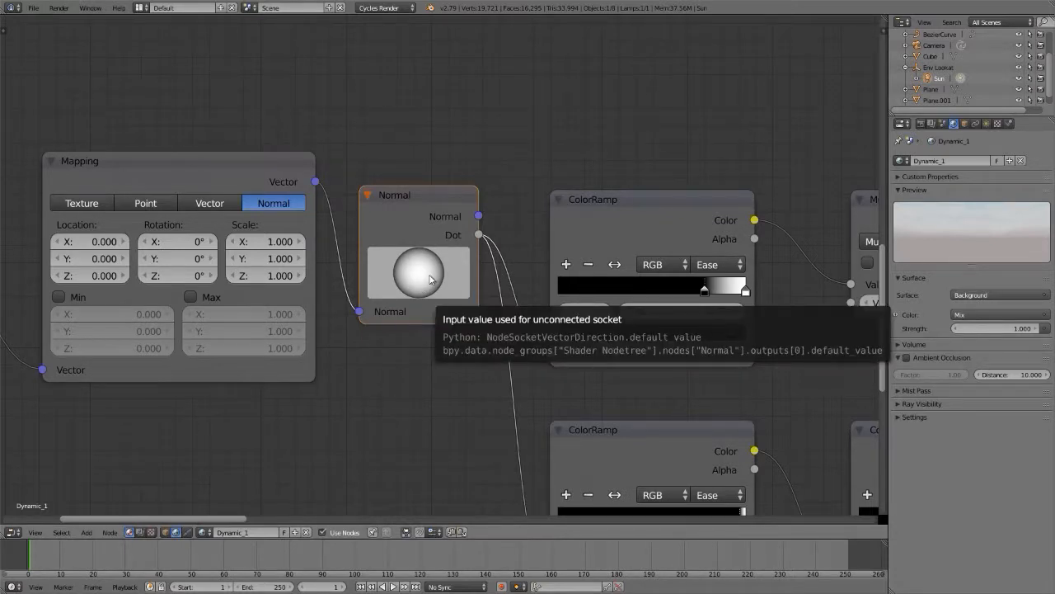
pyautogui.scroll(-5, 429, 279)
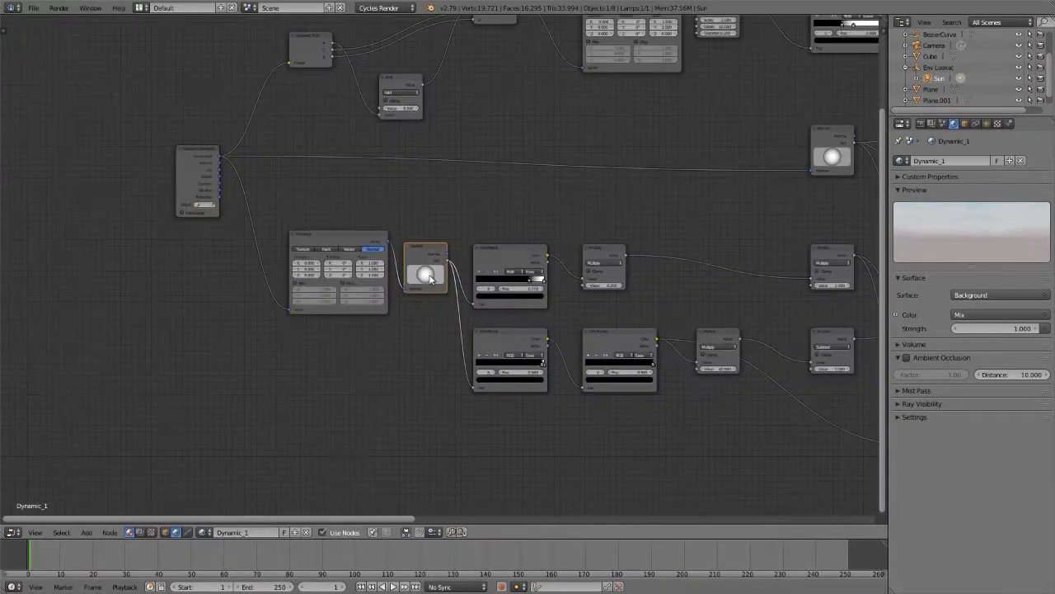
pyautogui.moveTo(487, 236); pyautogui.dragTo(419, 311, button='middle')
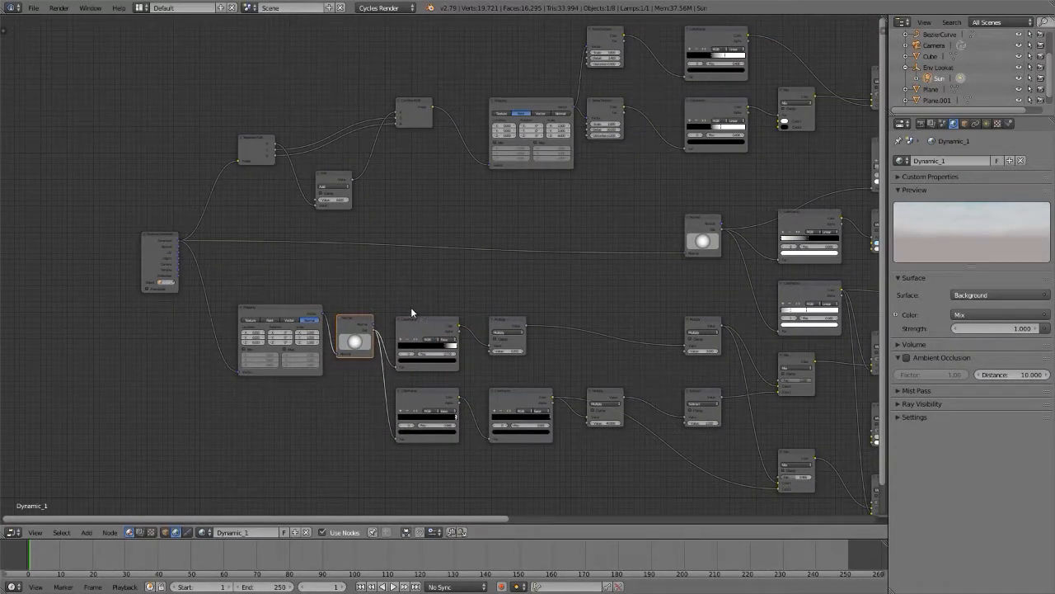
pyautogui.scroll(3, 175, 321)
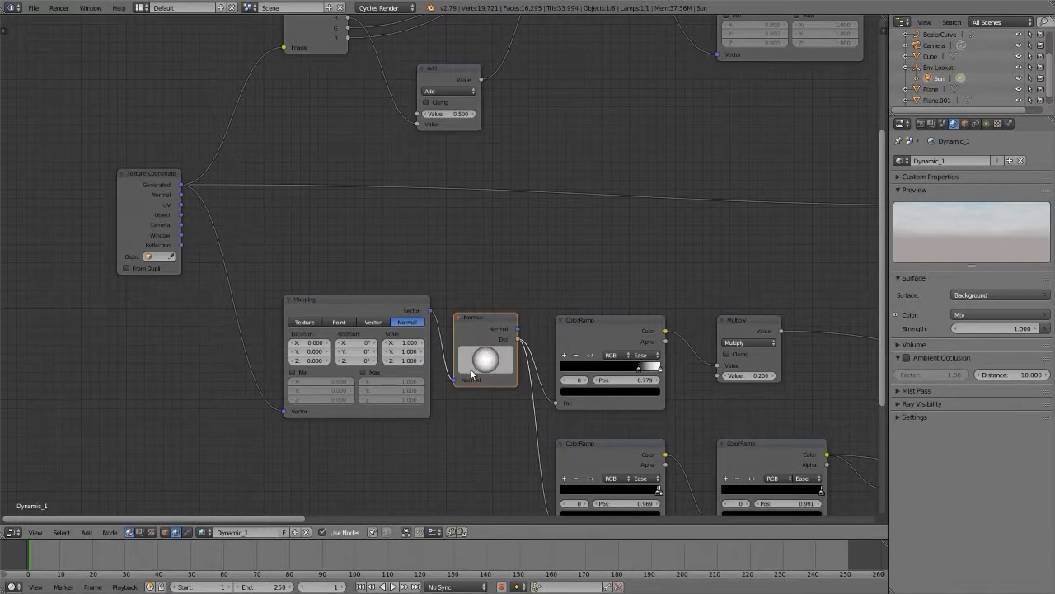
# Step: Tilt the direction of the Normal node fed by the Mapping node and reset it to its default value
pyautogui.moveTo(484, 359)
pyautogui.mouseDown()
pyautogui.moveTo(464, 306)
pyautogui.moveTo(501, 311)
pyautogui.moveTo(504, 337)
pyautogui.moveTo(515, 340)
pyautogui.moveTo(493, 283)
pyautogui.moveTo(501, 352)
pyautogui.mouseUp()
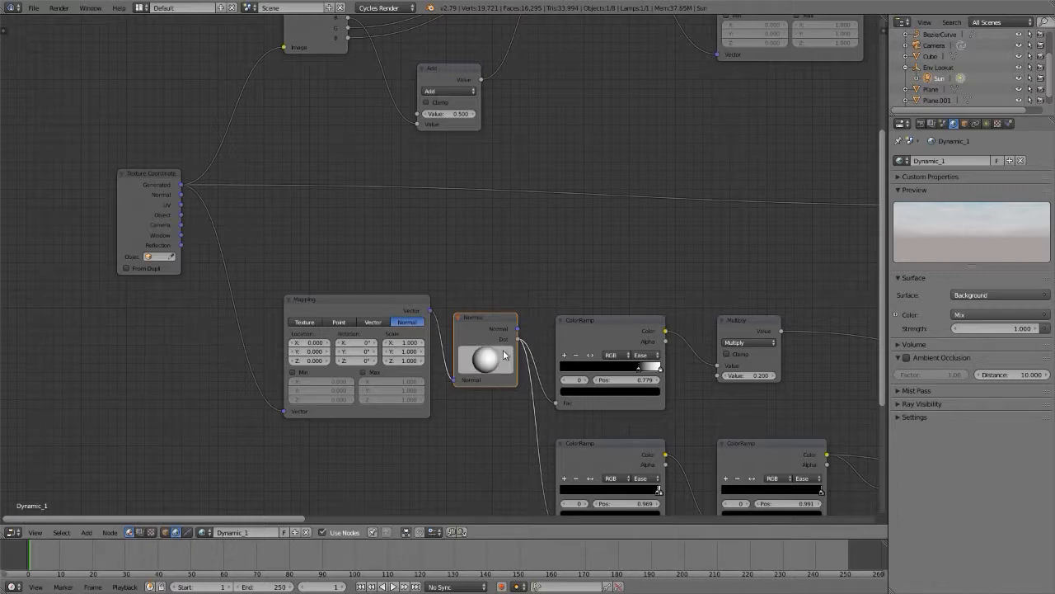
pyautogui.rightClick(487, 363)
pyautogui.click(484, 354)
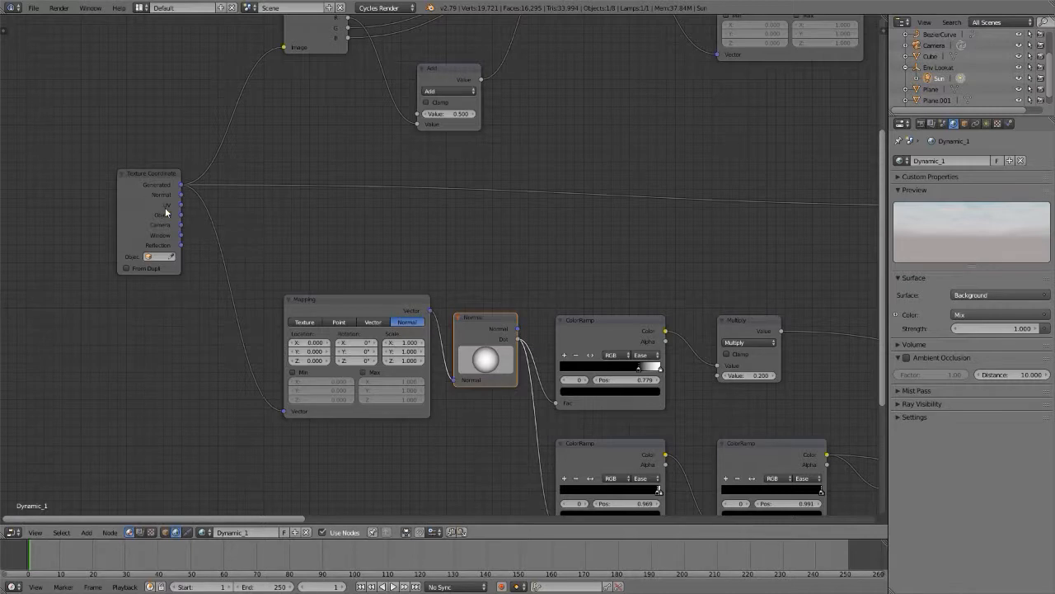
# Step: Connect the Texture Coordinate node's Object output to the Mapping node's Vector input and widen the Texture Coordinate node
pyautogui.scroll(2, 138, 184)
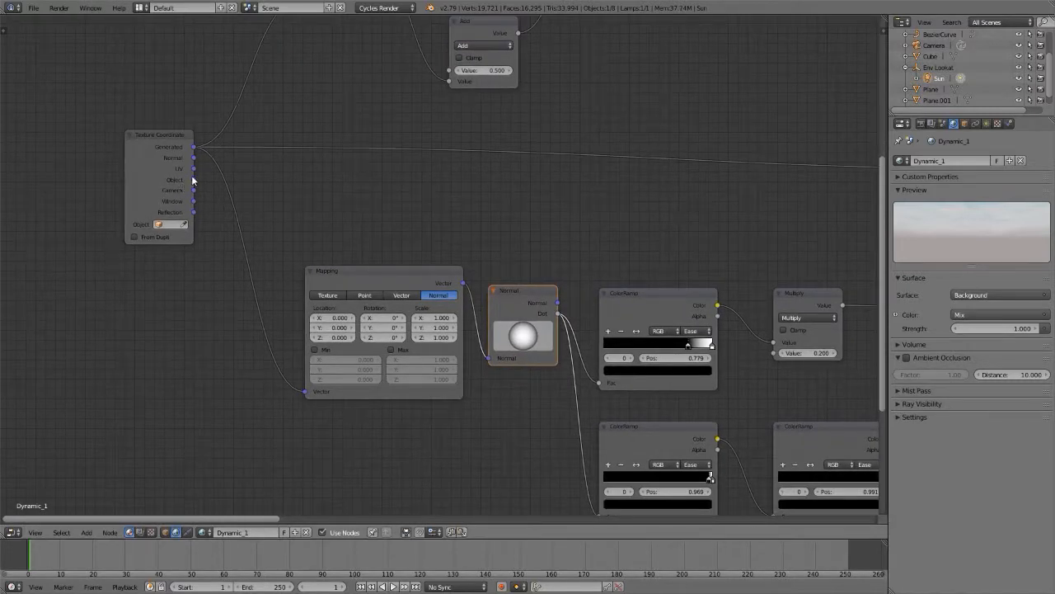
pyautogui.moveTo(195, 180); pyautogui.dragTo(196, 183)
pyautogui.moveTo(223, 258); pyautogui.dragTo(304, 391)
pyautogui.moveTo(123, 191); pyautogui.dragTo(63, 189)
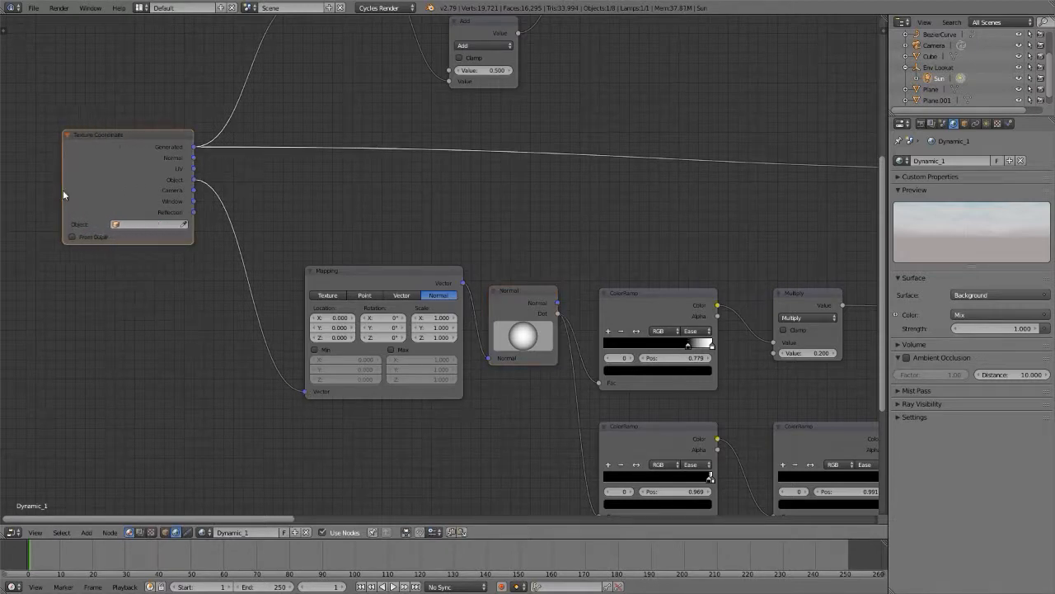
# Step: Assign Env Lookat as the Texture Coordinate node's object and return to the rendered 3D view
pyautogui.click(147, 230)
pyautogui.click(144, 274)
pyautogui.hotkey('shift', 'F5')
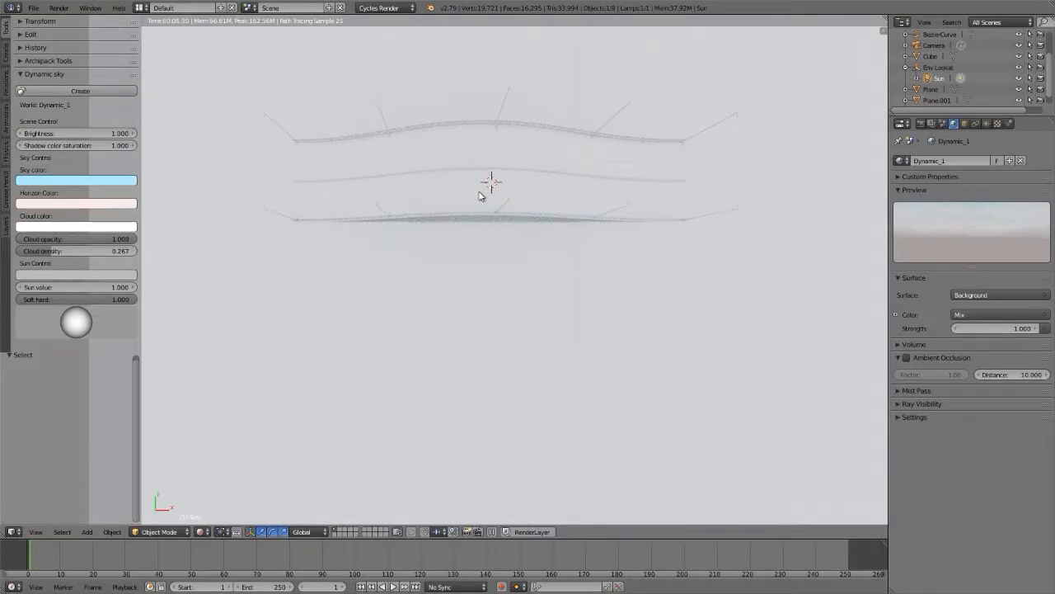
# Step: Select the Env Lookat empty and trackball-rotate it about -63° and -35.5°
pyautogui.keyDown('shift'); pyautogui.moveTo(481, 197); pyautogui.dragTo(480, 214, button='middle'); pyautogui.keyUp('shift')
pyautogui.rightClick(486, 226)
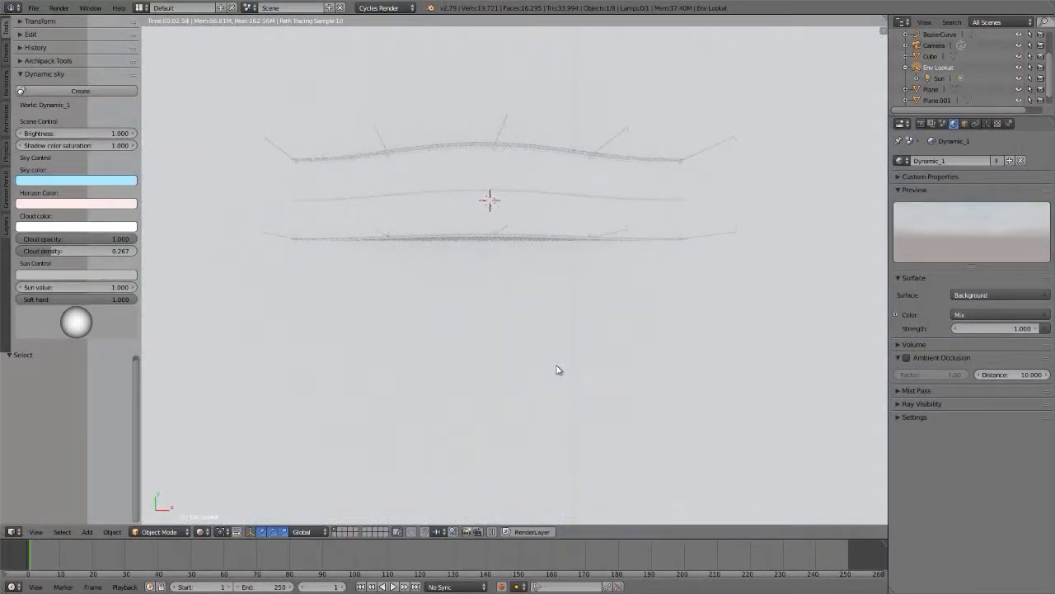
pyautogui.press('r')
pyautogui.press('r')
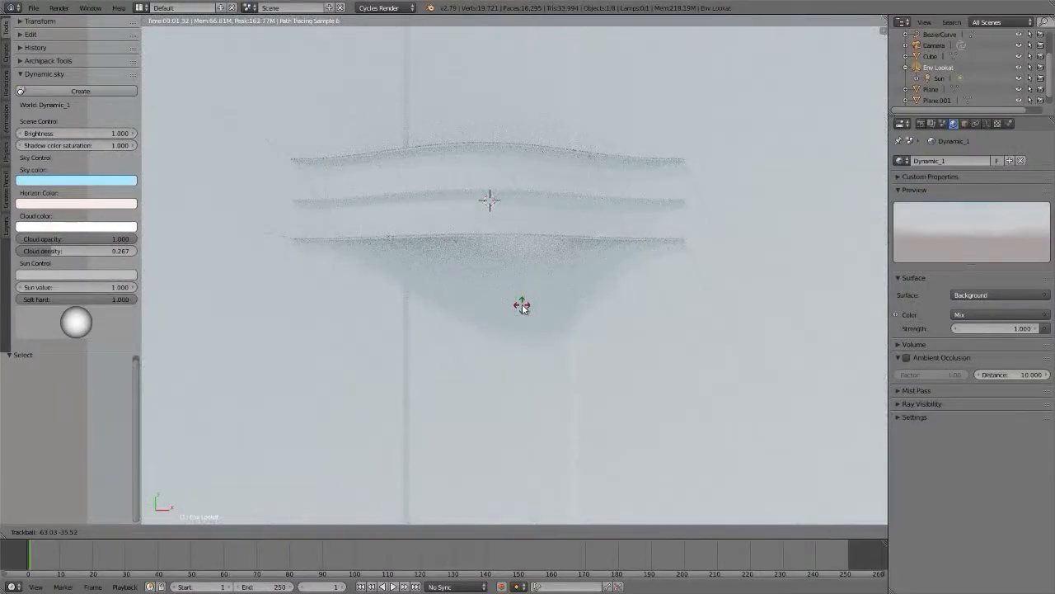
pyautogui.click(522, 305)
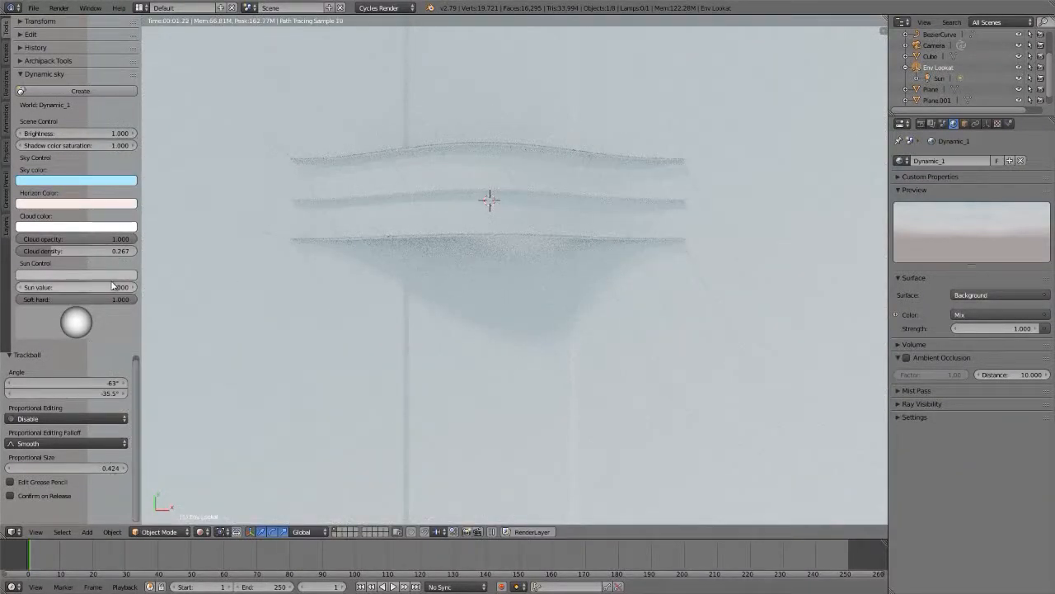
# Step: Try the Dynamic Sky sun's Soft hard value at 0 and at 0.5
pyautogui.click(74, 299)
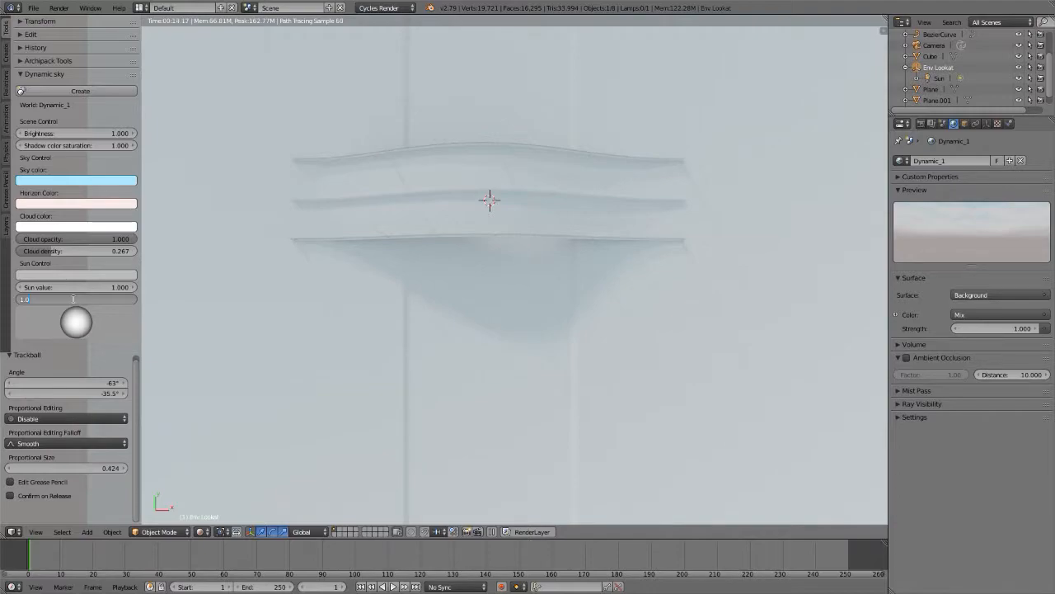
pyautogui.write('0')
pyautogui.press('Return')
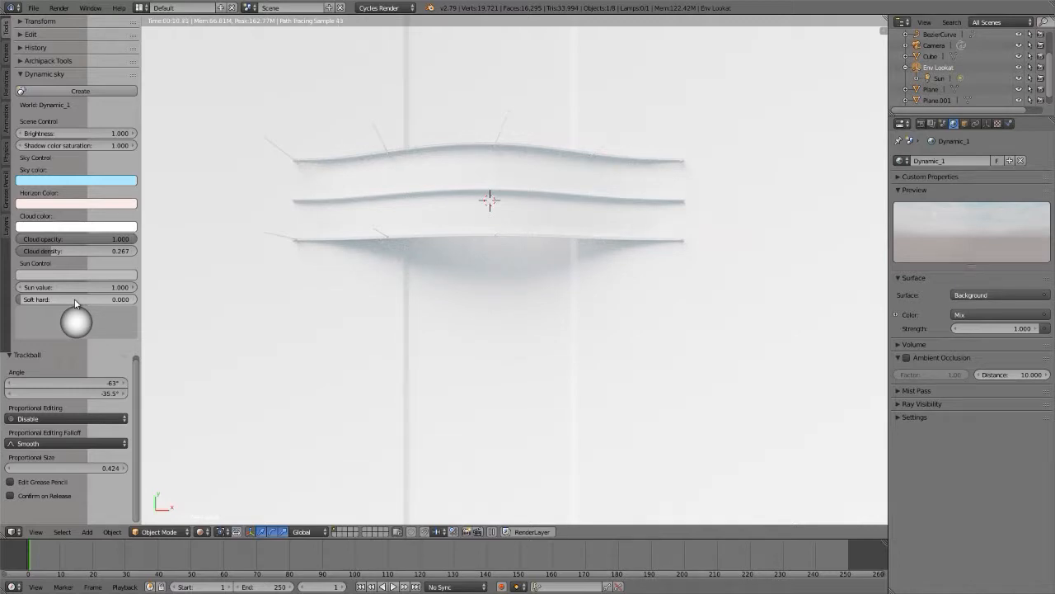
pyautogui.click(73, 300)
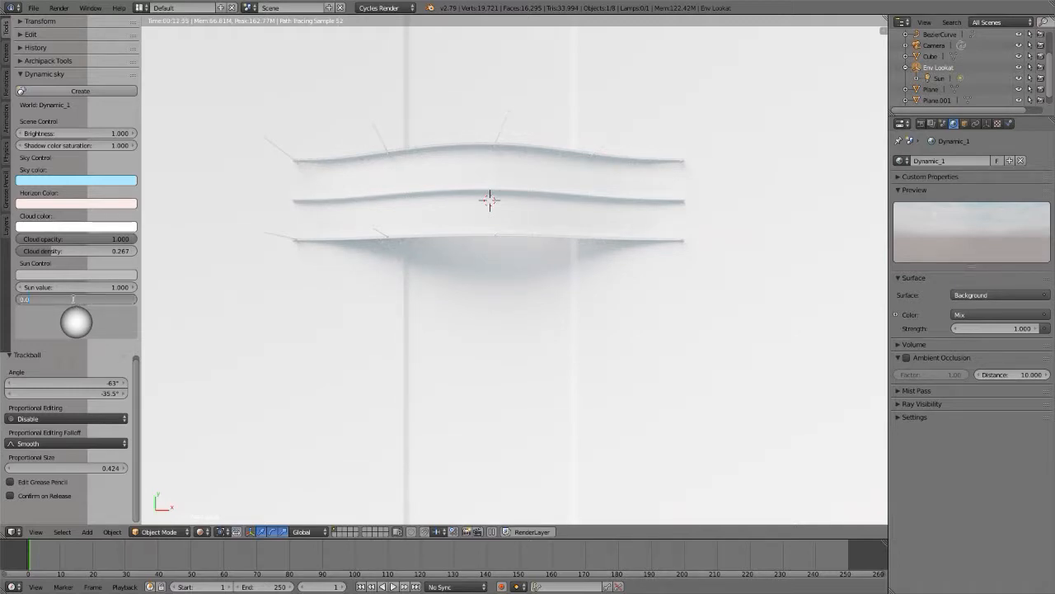
pyautogui.write('0.5')
pyautogui.press('Return')
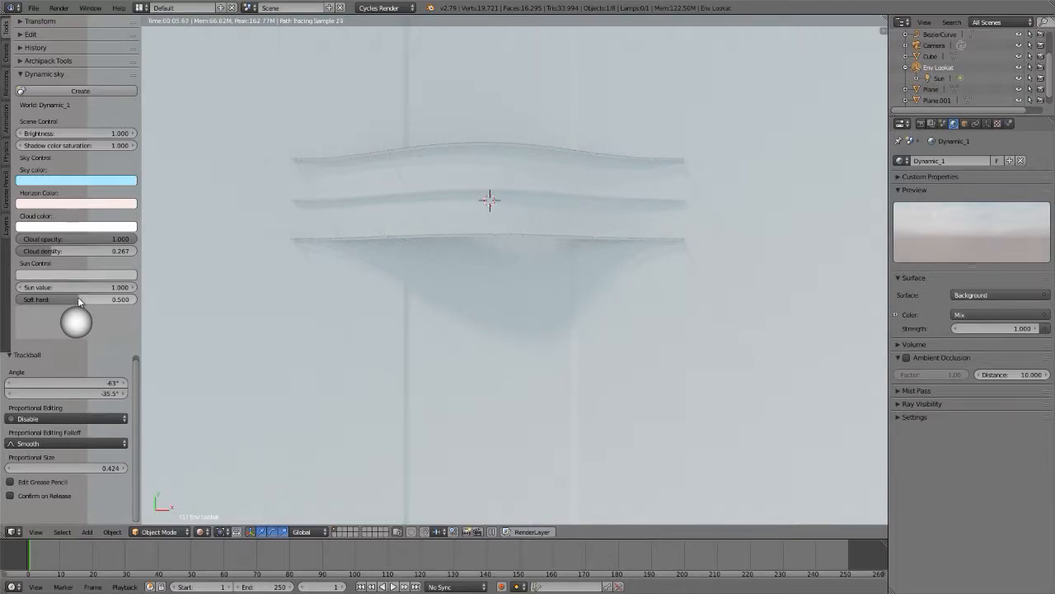
# Step: Raise the sky sun's Soft hard value to 1, and replace it with 31
pyautogui.moveTo(77, 300); pyautogui.dragTo(136, 297)
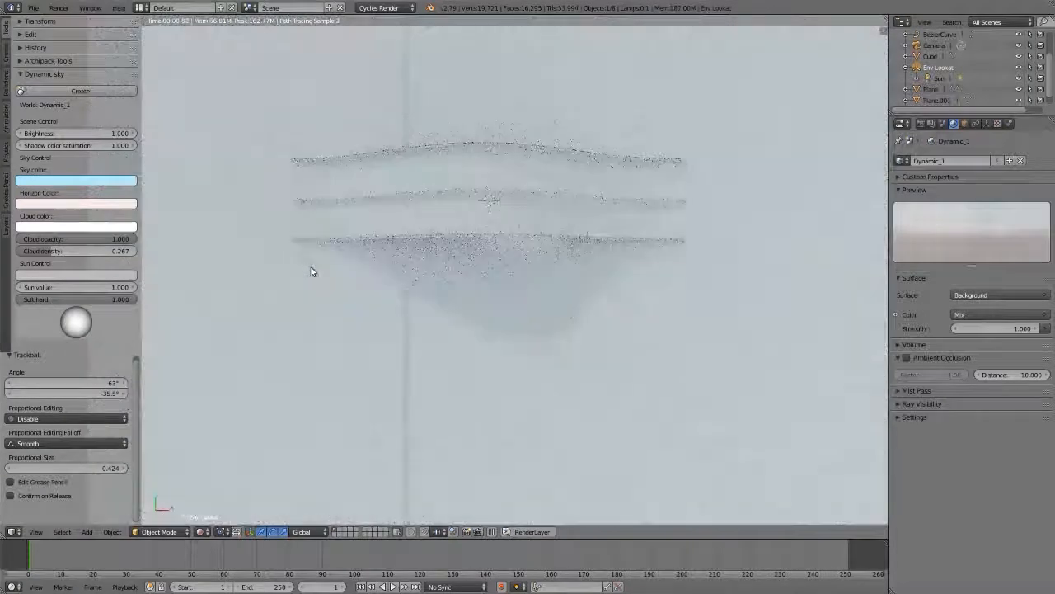
pyautogui.click(73, 298)
pyautogui.write('.1')
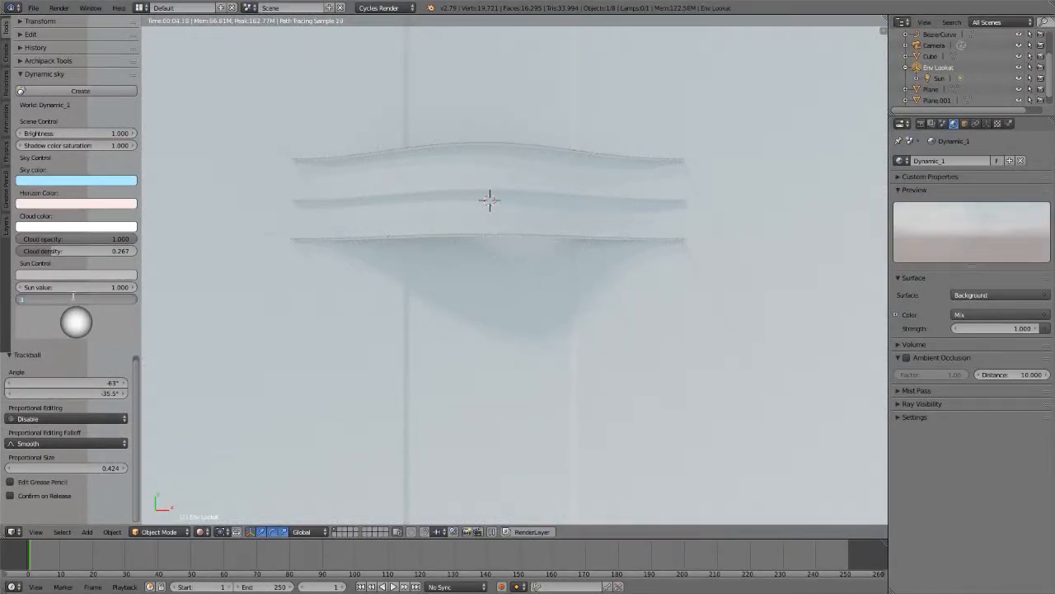
pyautogui.press('Return')
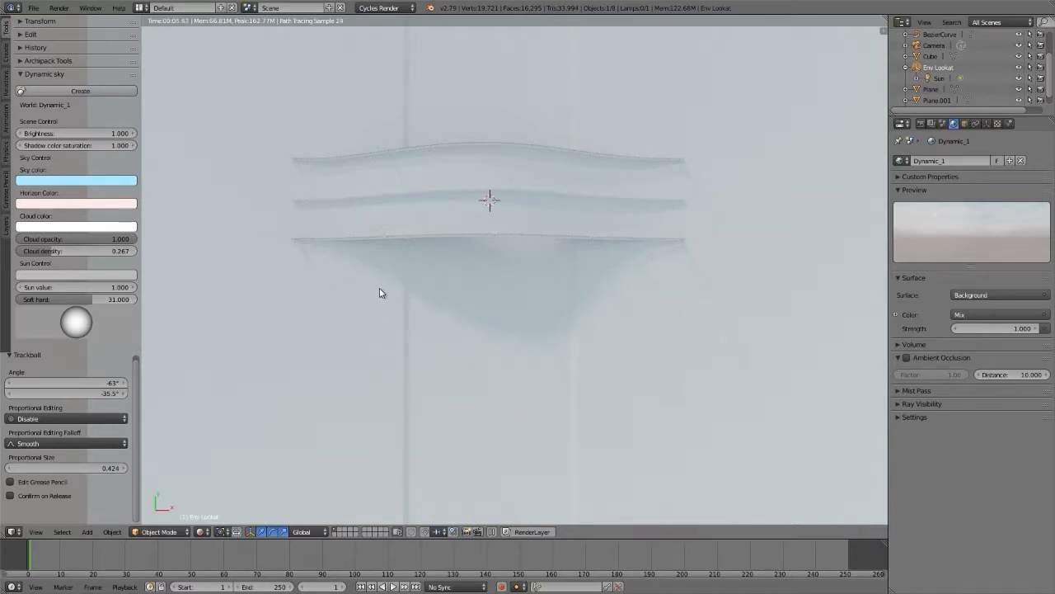
# Step: Examine the world's Mix node that holds the Soft hard factor, along with the Multiply and Subtract nodes feeding it
pyautogui.hotkey('shift', 'F3')
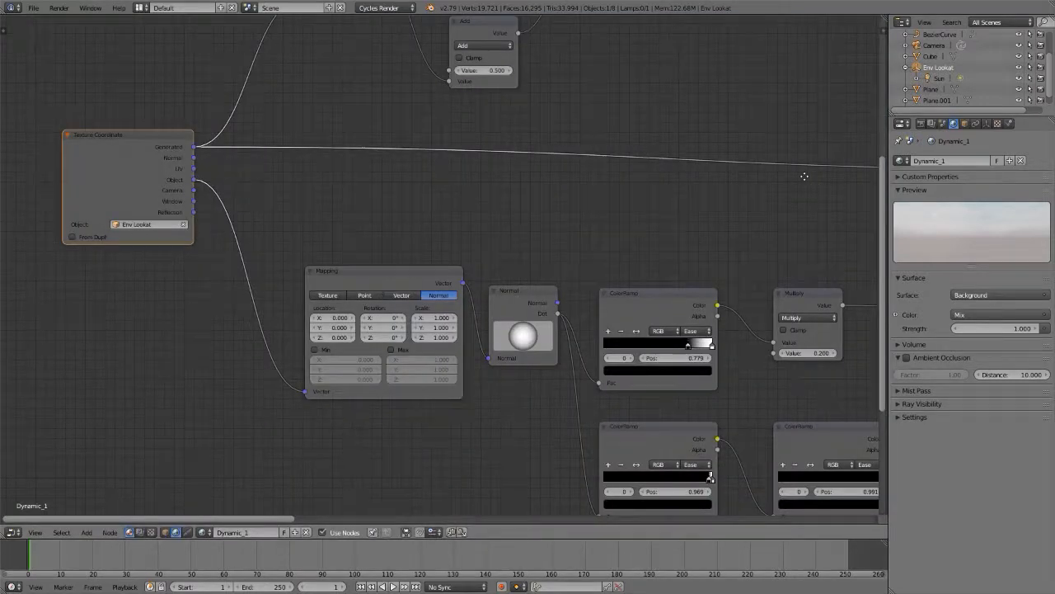
pyautogui.scroll(-4, 560, 161)
pyautogui.moveTo(606, 129); pyautogui.dragTo(317, 154, button='middle')
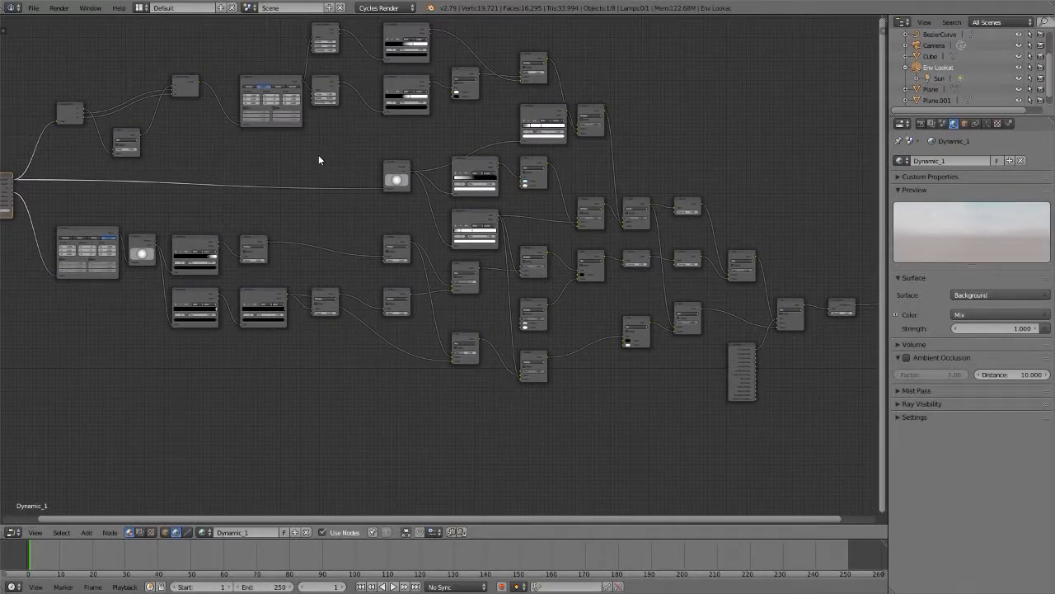
pyautogui.click(467, 268)
pyautogui.press('KP_Decimal')
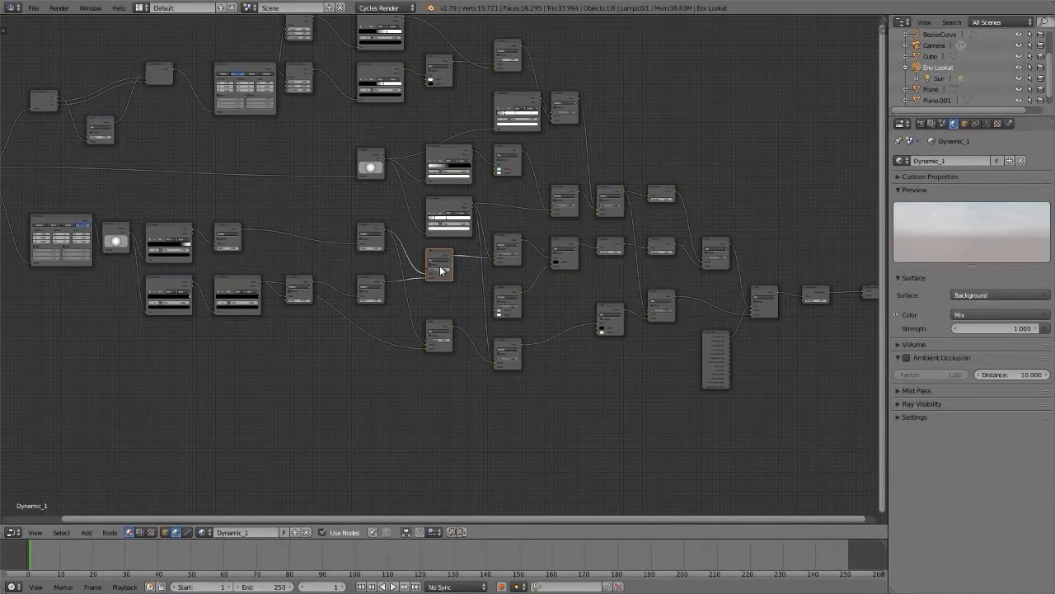
pyautogui.scroll(4, 441, 271)
pyautogui.scroll(5, 441, 270)
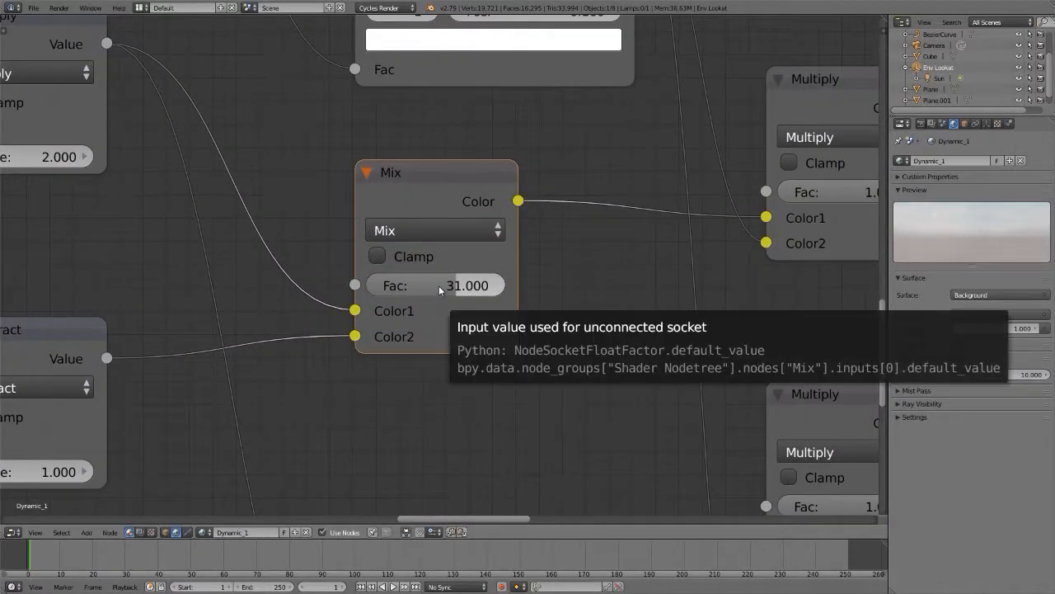
pyautogui.scroll(-4, 438, 285)
pyautogui.moveTo(435, 348); pyautogui.dragTo(622, 363, button='middle')
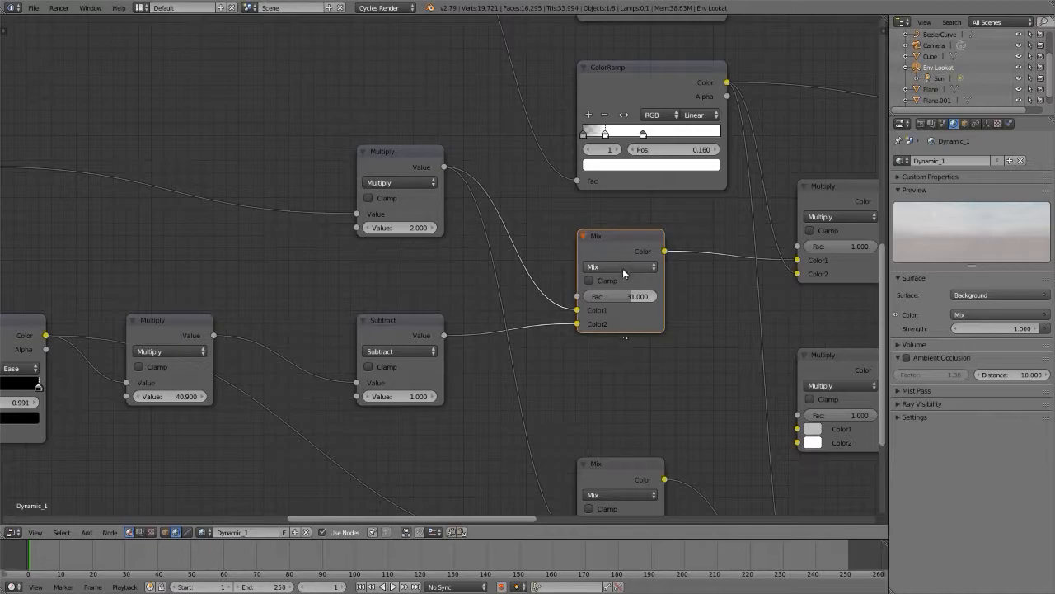
# Step: Return to the 3D view and set the sky sun's Soft hard value to 1
pyautogui.hotkey('shift', 'F5')
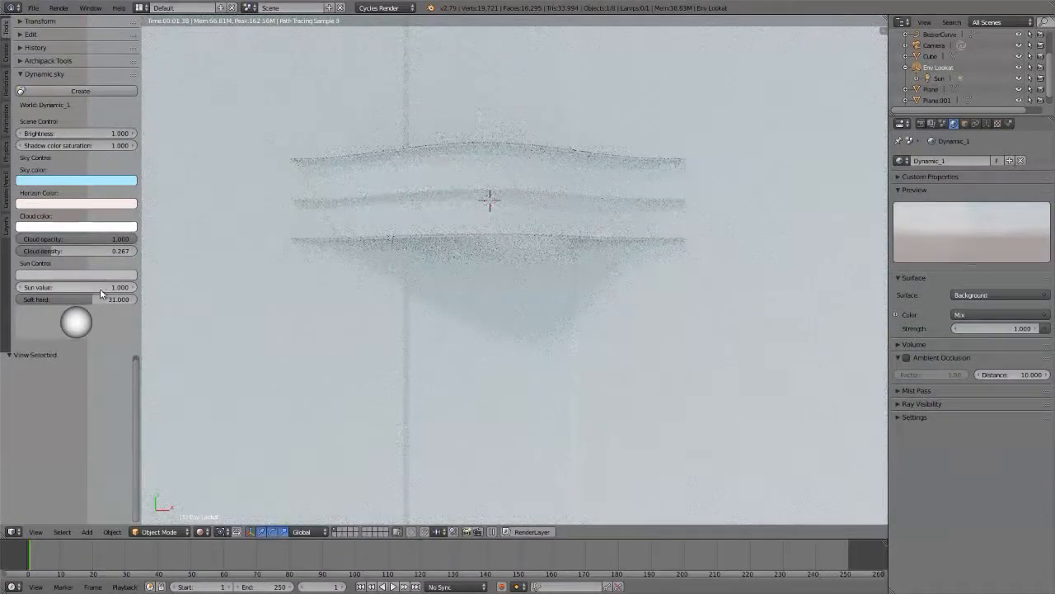
pyautogui.click(85, 299)
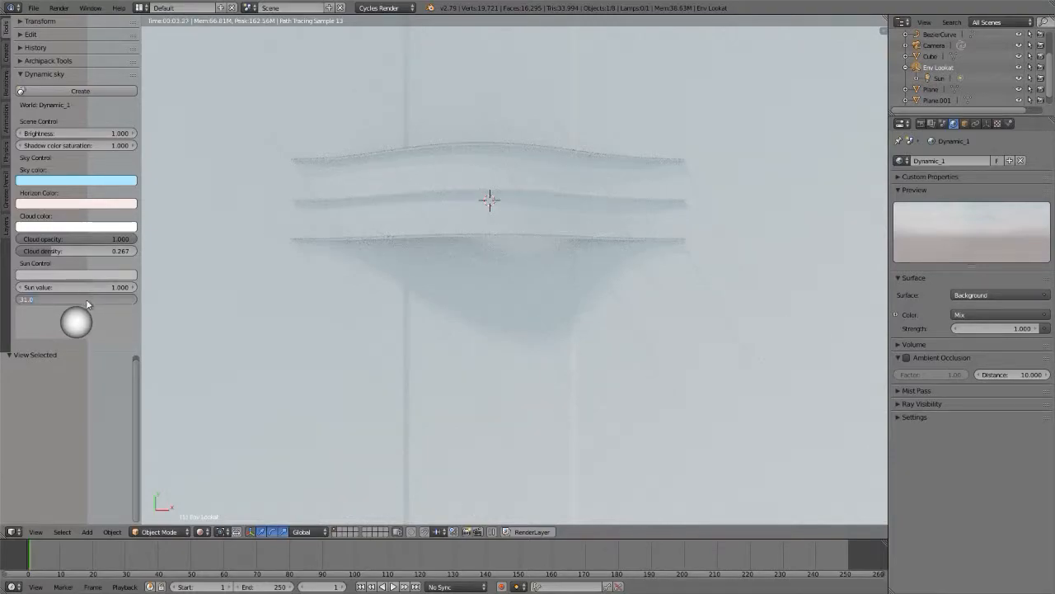
pyautogui.write('1')
pyautogui.press('Return')
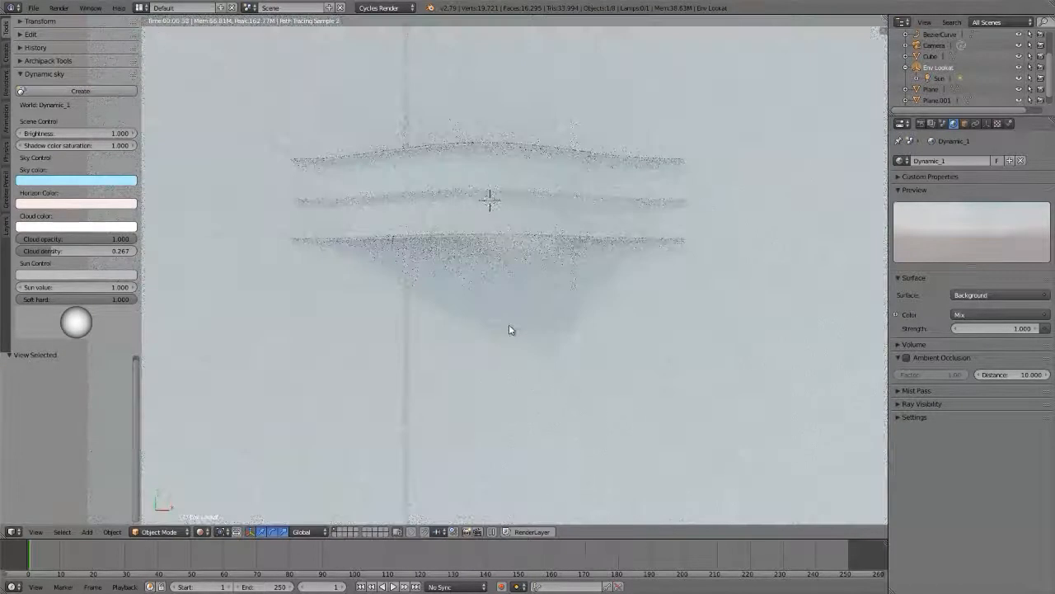
# Step: Review the Mix node's surrounding world nodes and compare the scene's wireframe and rendered shading
pyautogui.hotkey('shift', 'F3')
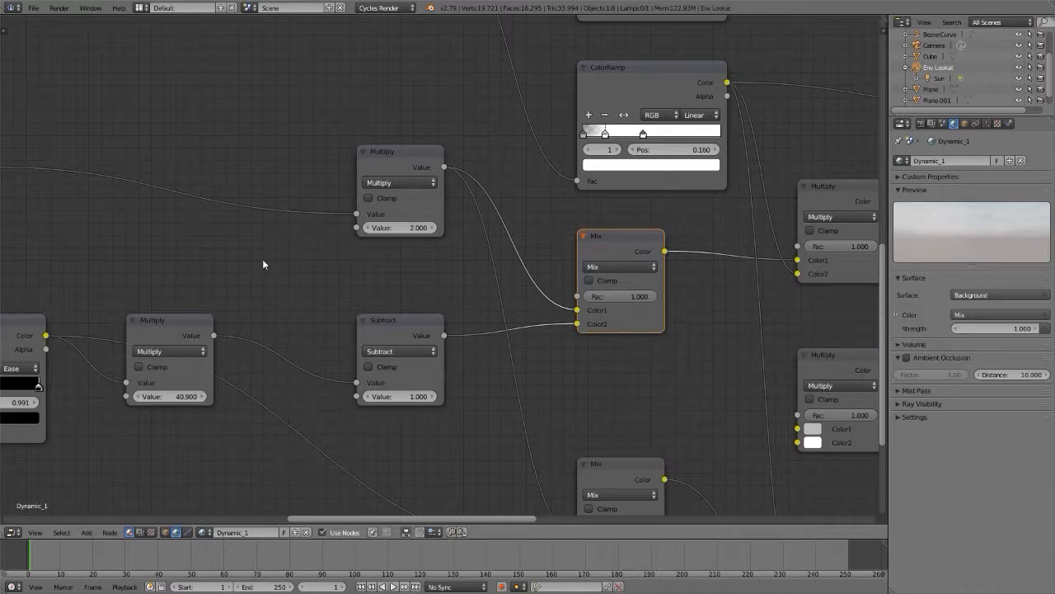
pyautogui.scroll(-3, 262, 264)
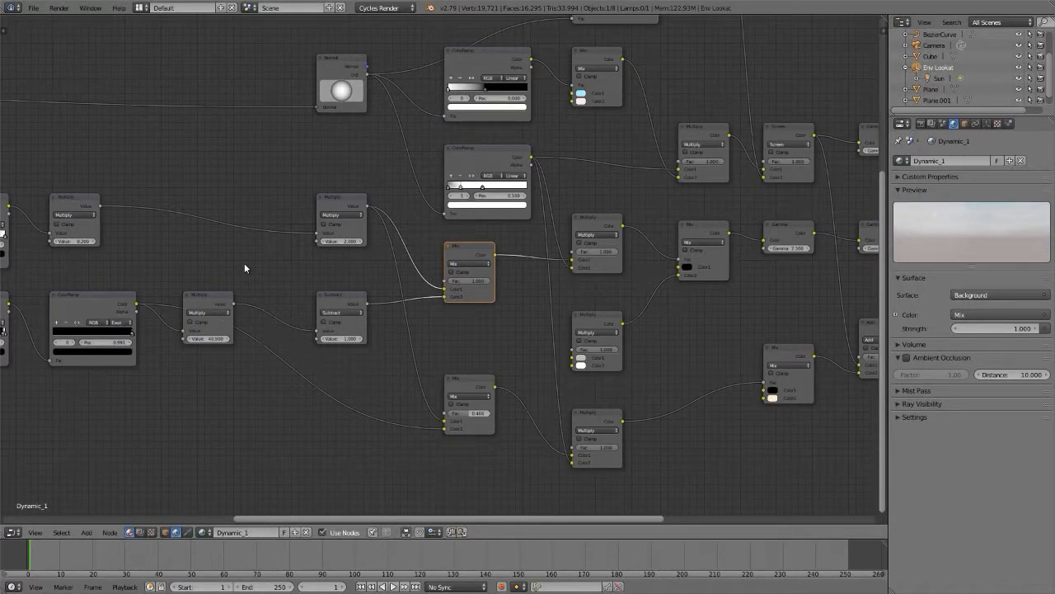
pyautogui.hotkey('shift', 'F5')
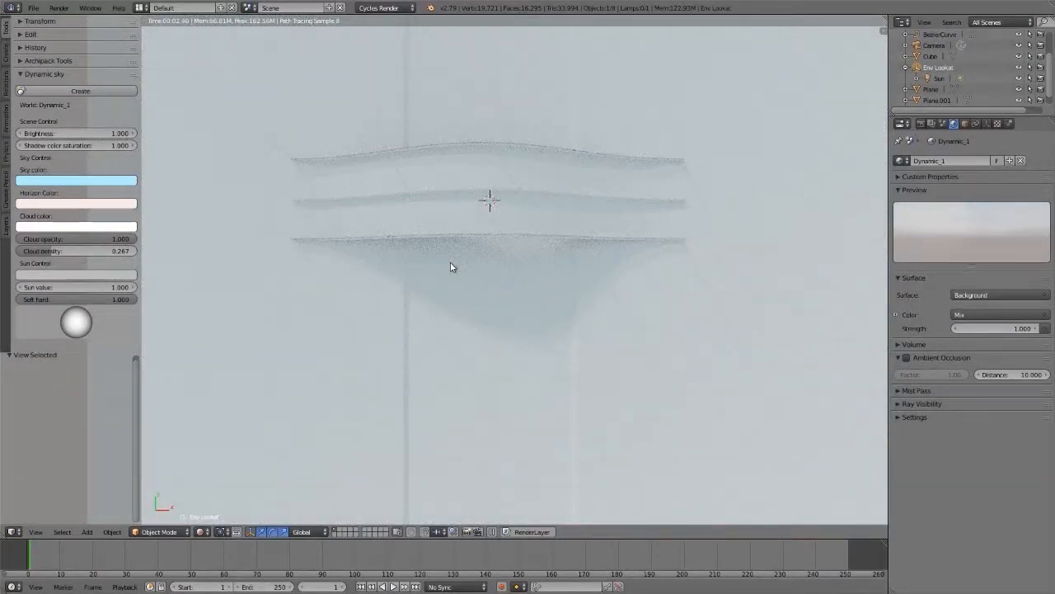
pyautogui.press('z')
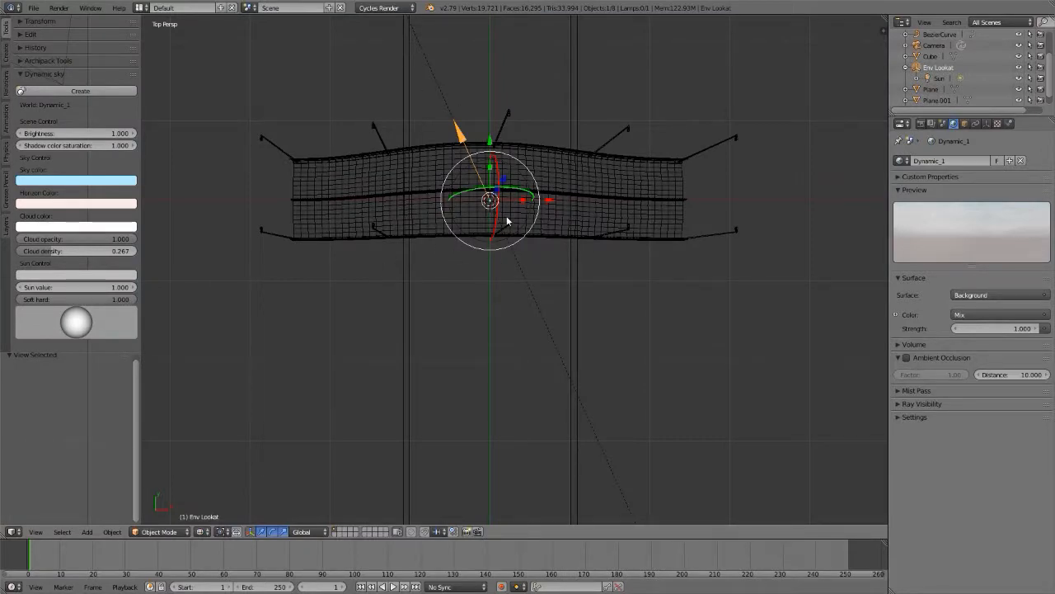
pyautogui.hotkey('shift', 'z')
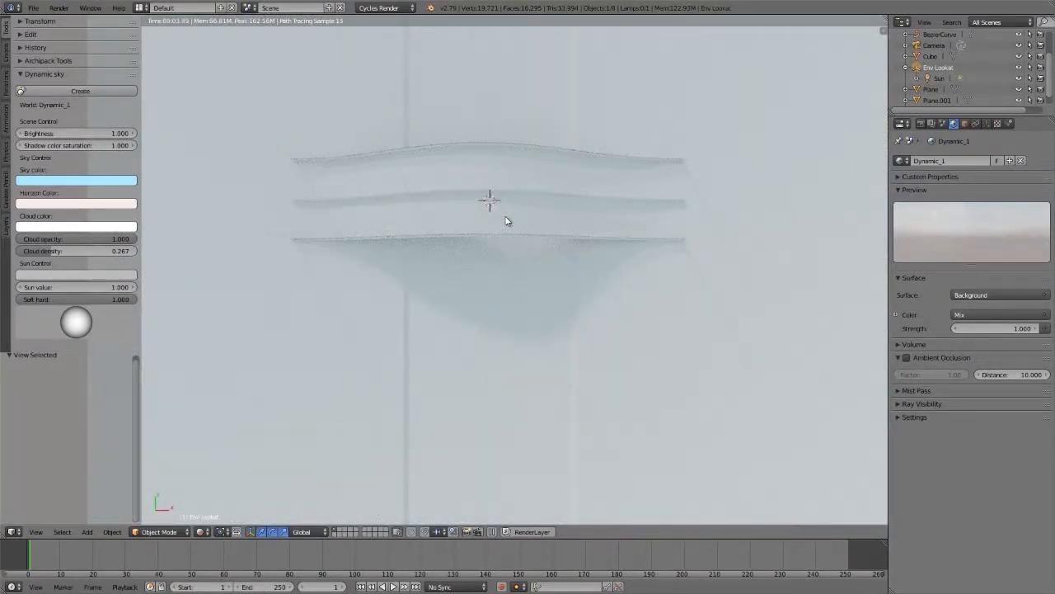
# Step: Select the Sun lamp and set the Dynamic Sky's Sun value to 0
pyautogui.click(937, 78)
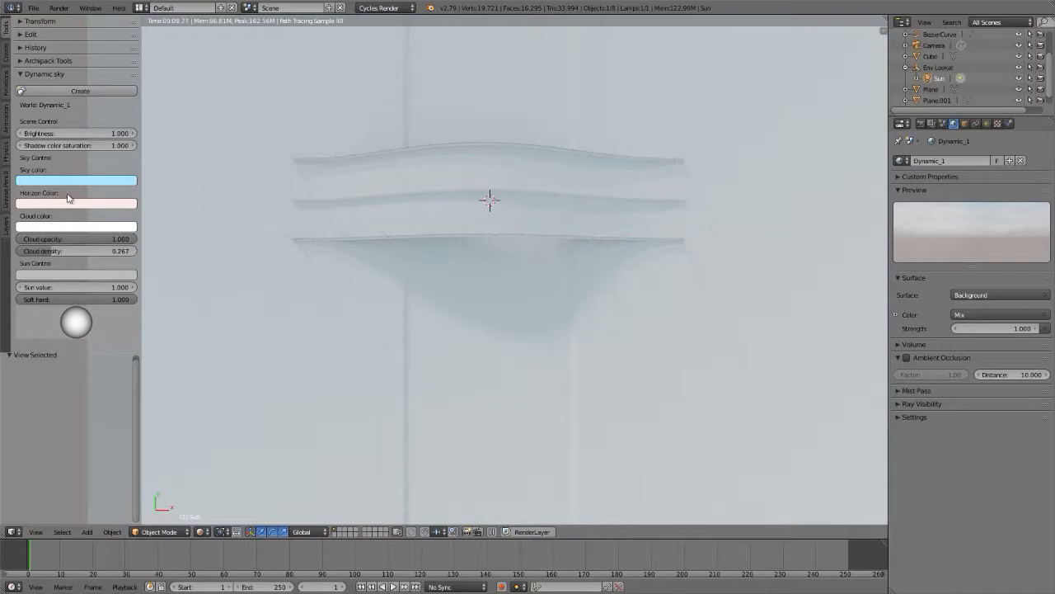
pyautogui.click(73, 286)
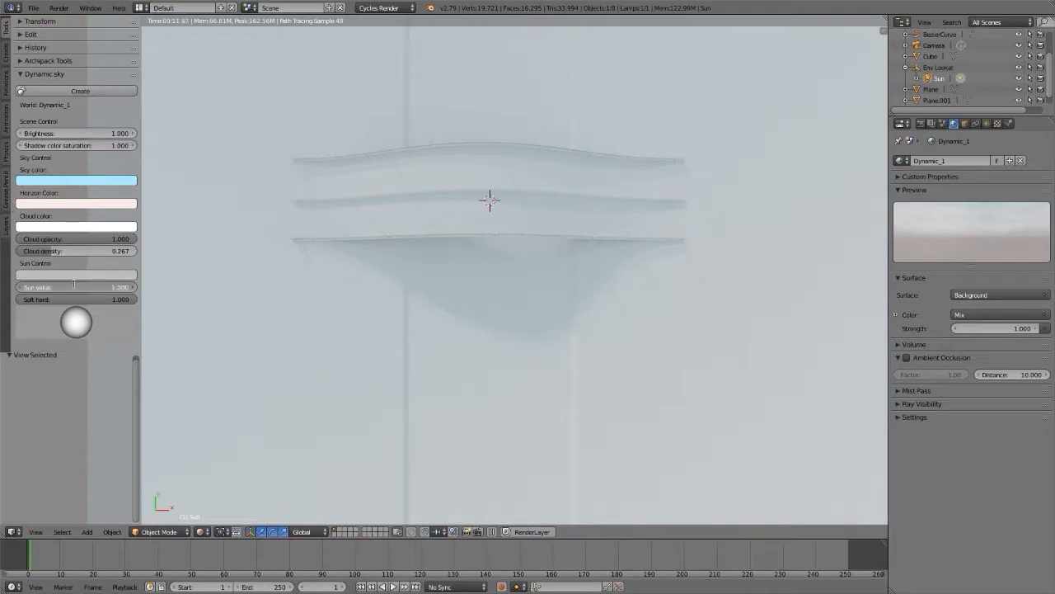
pyautogui.write('0')
pyautogui.press('Return')
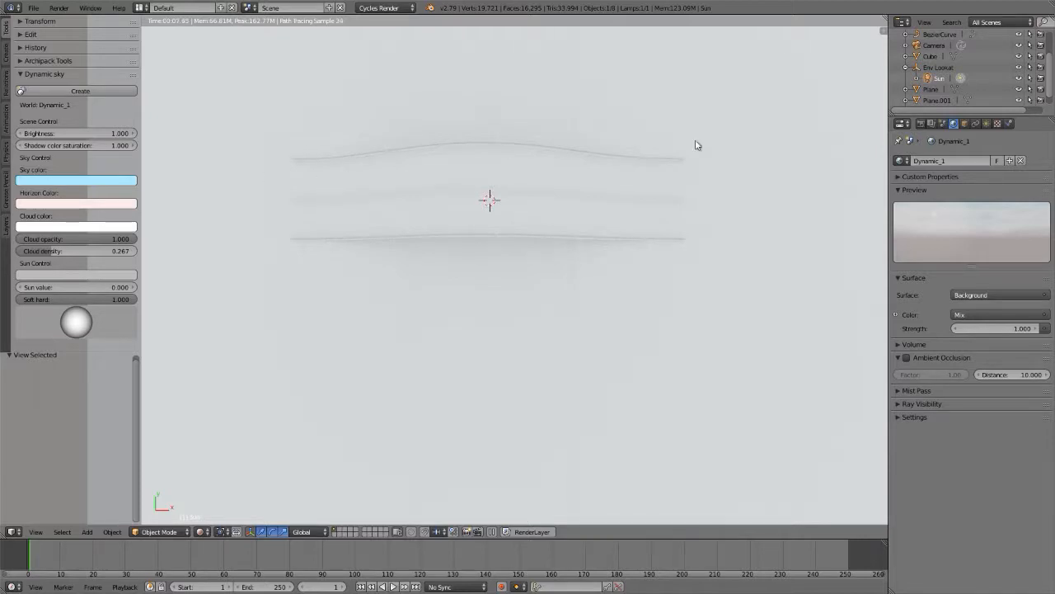
# Step: Set the Sun lamp's emission strength to 1, and raise it to 4
pyautogui.click(987, 124)
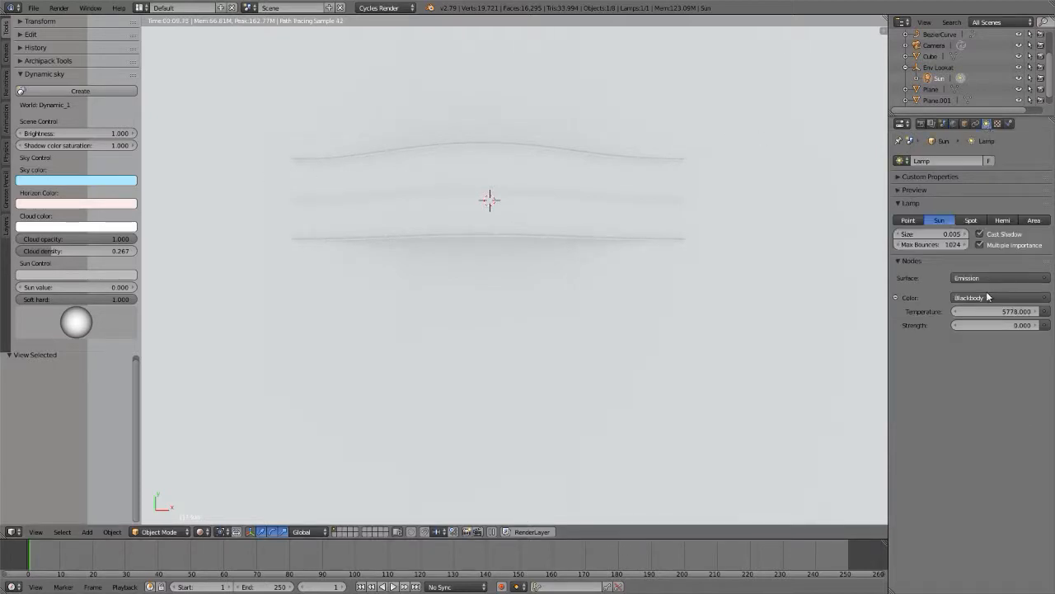
pyautogui.click(983, 325)
pyautogui.write('1')
pyautogui.press('Return')
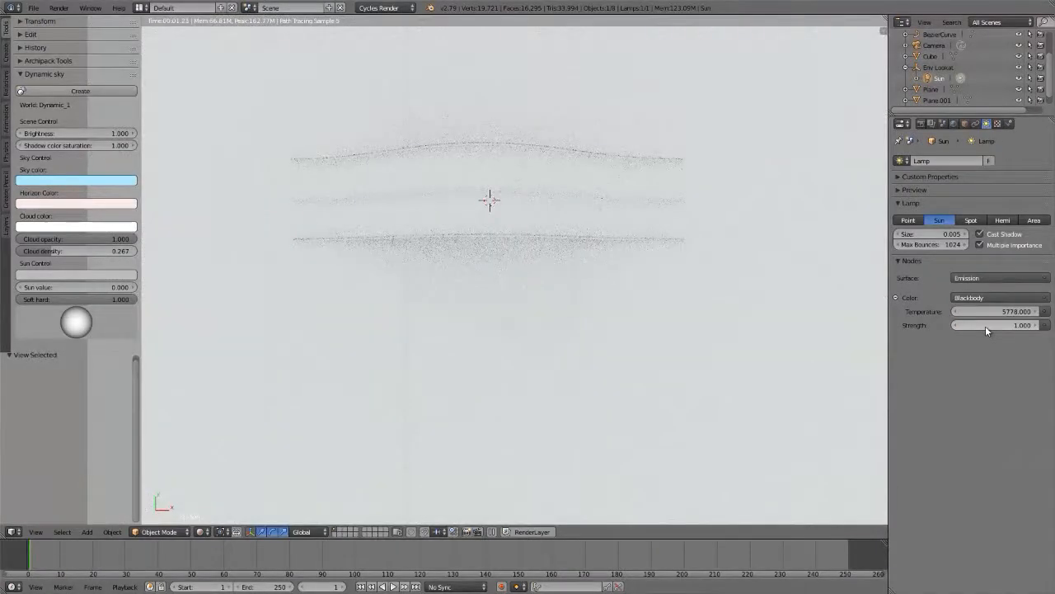
pyautogui.click(985, 326)
pyautogui.write('4')
pyautogui.press('Return')
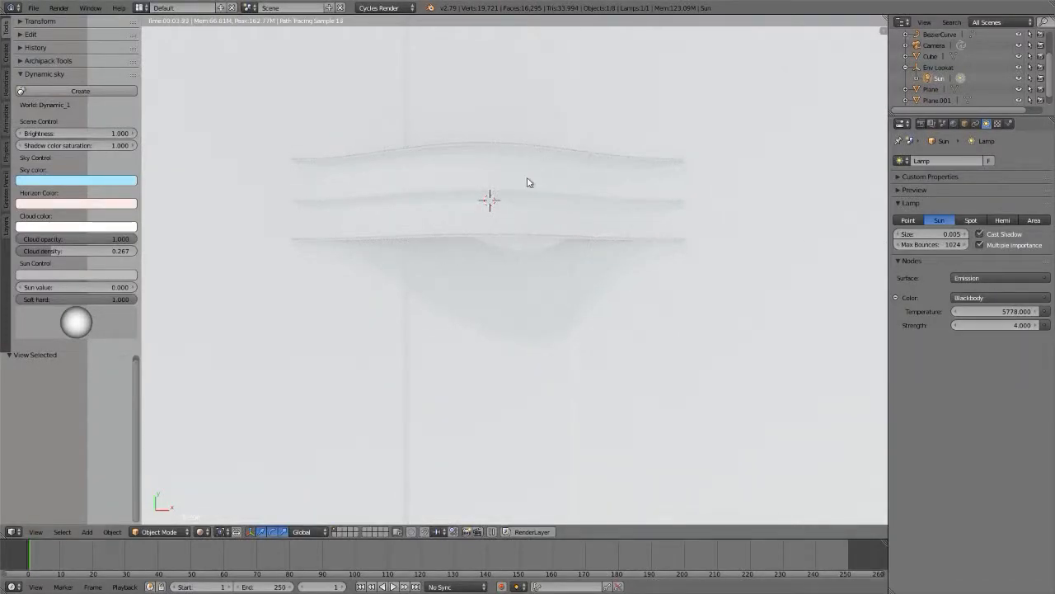
# Step: Set the Dynamic Sky's scene brightness to 0.5 and inspect the road's shadows up close
pyautogui.click(79, 133)
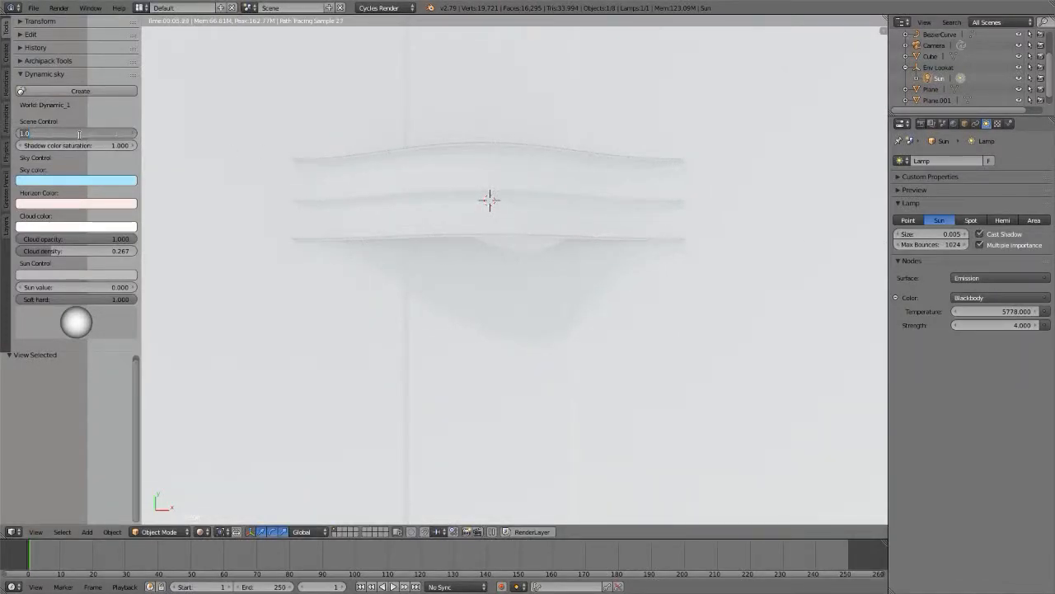
pyautogui.write('0.5')
pyautogui.press('Return')
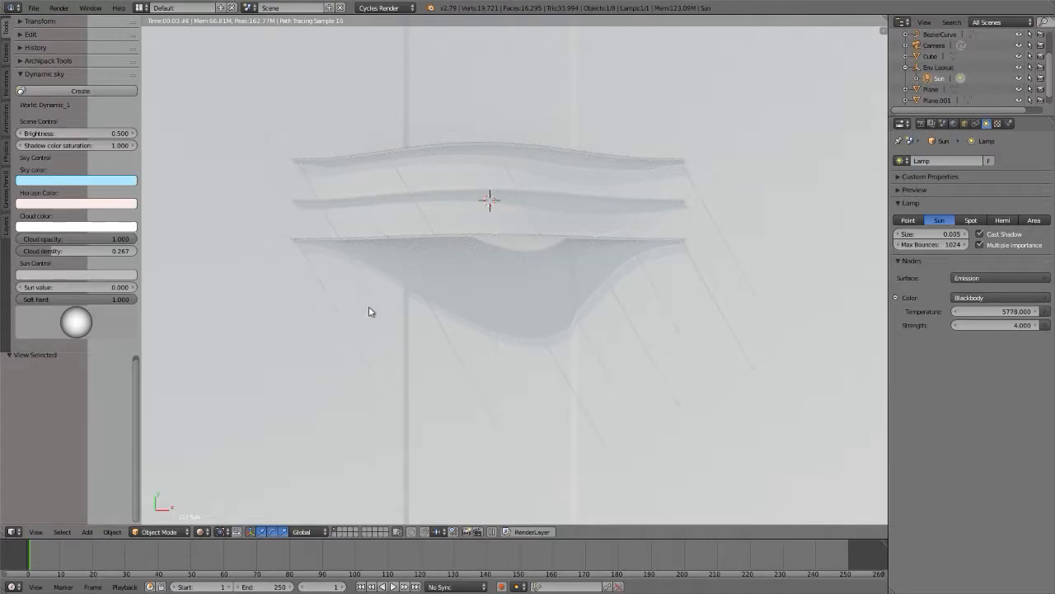
pyautogui.scroll(5, 375, 376)
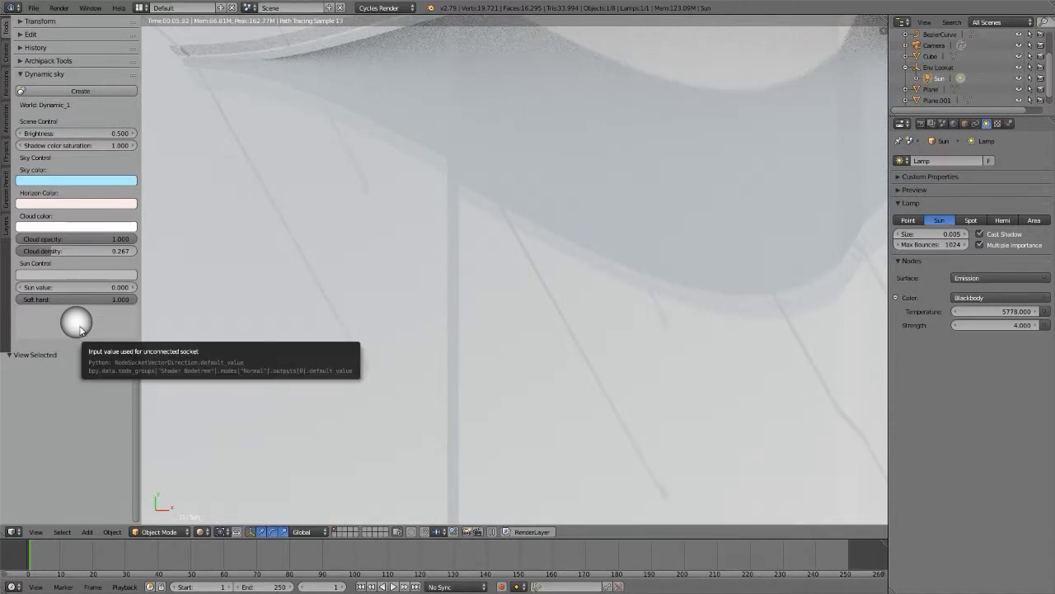
# Step: Display the scene in wireframe and view the road and sun lamp from a low perspective angle
pyautogui.press('z')
pyautogui.moveTo(588, 74); pyautogui.dragTo(490, 492, button='middle')
pyautogui.moveTo(596, 280)
pyautogui.mouseDown(button='middle')
pyautogui.moveTo(542, 187)
pyautogui.moveTo(491, 196)
pyautogui.mouseUp(button='middle')
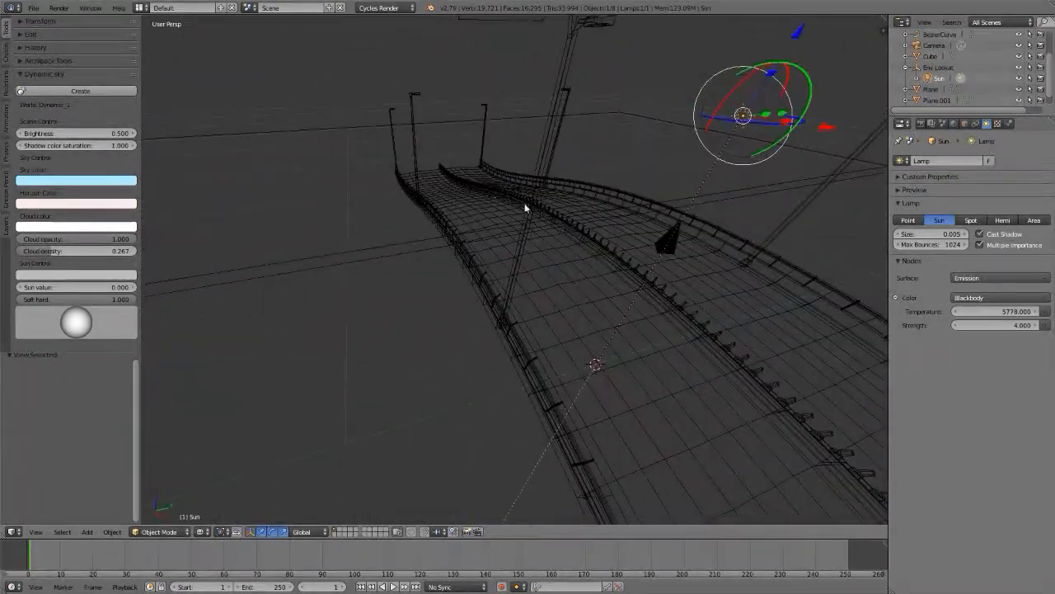
# Step: Select the Env Lookat empty, frame it within the road scene, and hide the transform manipulator
pyautogui.rightClick(678, 238)
pyautogui.rightClick(677, 248)
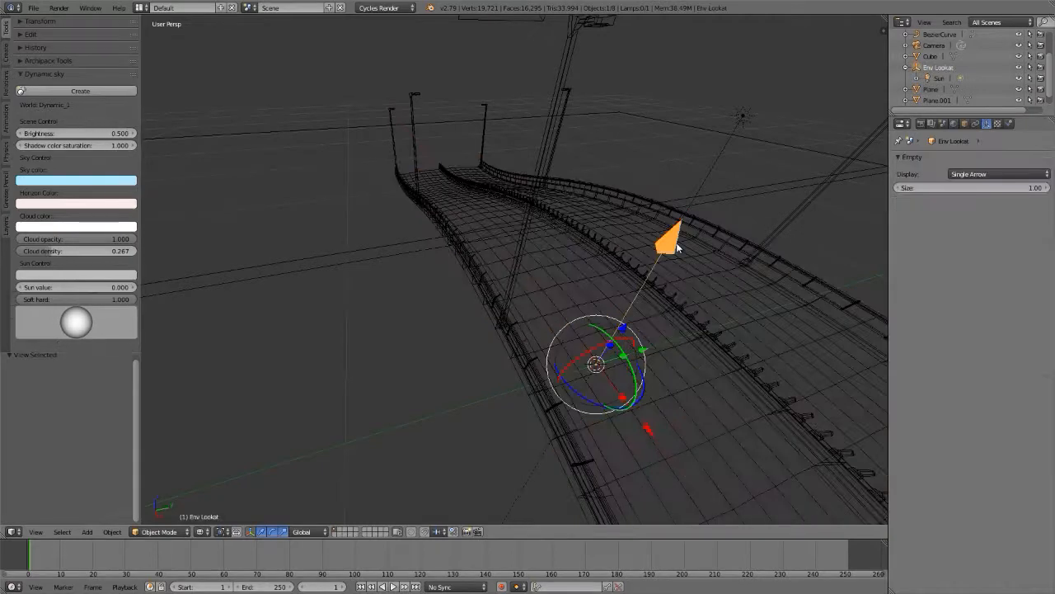
pyautogui.press('KP_Decimal')
pyautogui.moveTo(449, 282); pyautogui.dragTo(509, 234, button='middle')
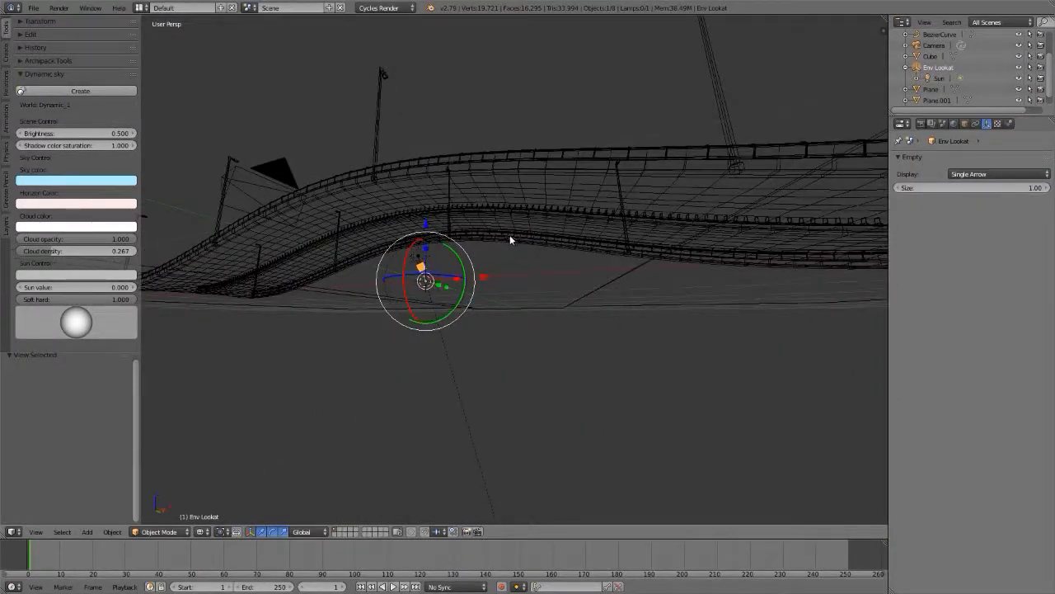
pyautogui.scroll(-5, 510, 240)
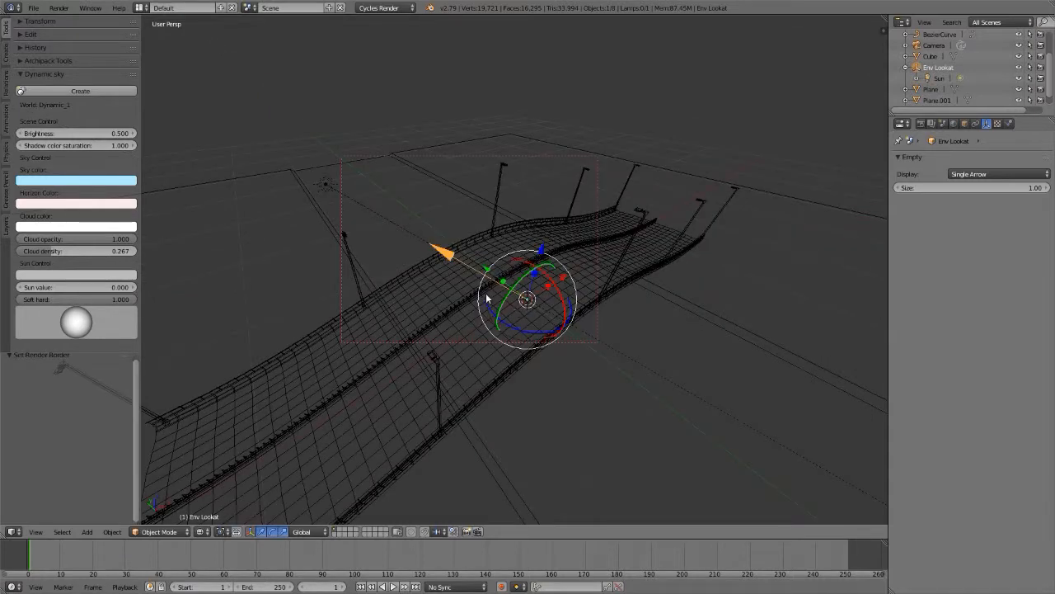
pyautogui.moveTo(455, 288); pyautogui.dragTo(426, 287, button='middle')
pyautogui.hotkey('ctrl', 'space')
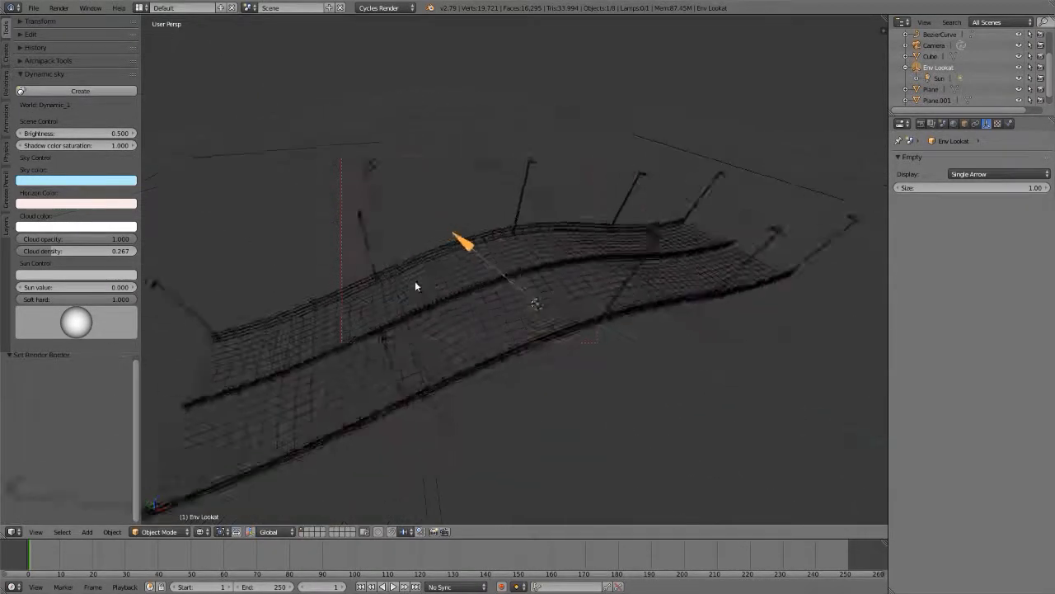
# Step: Switch the scene's world from Dynamic_1 to World and display its complete node setup
pyautogui.click(952, 124)
pyautogui.click(902, 161)
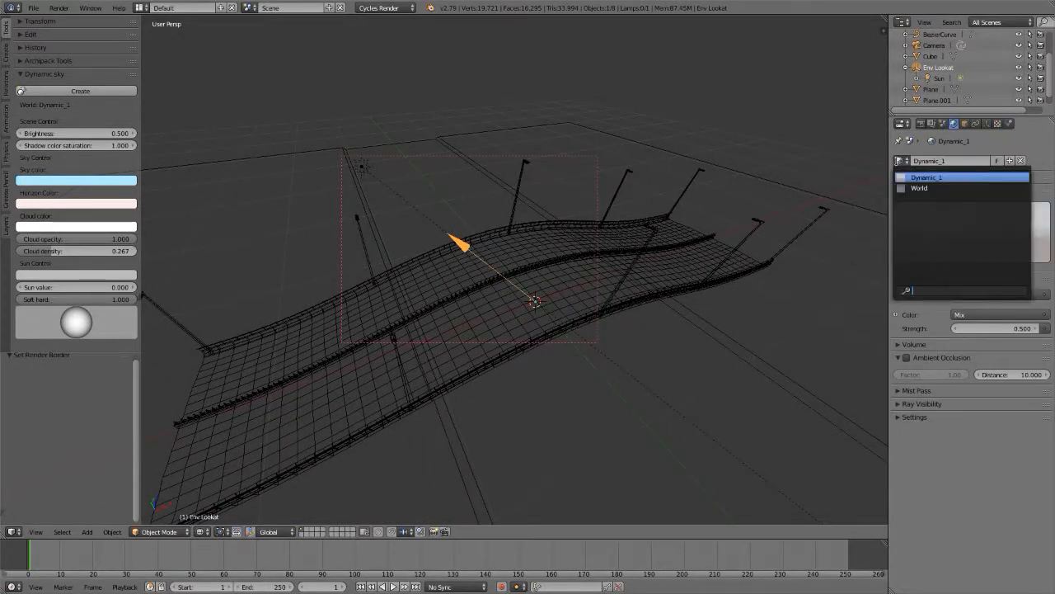
pyautogui.click(915, 188)
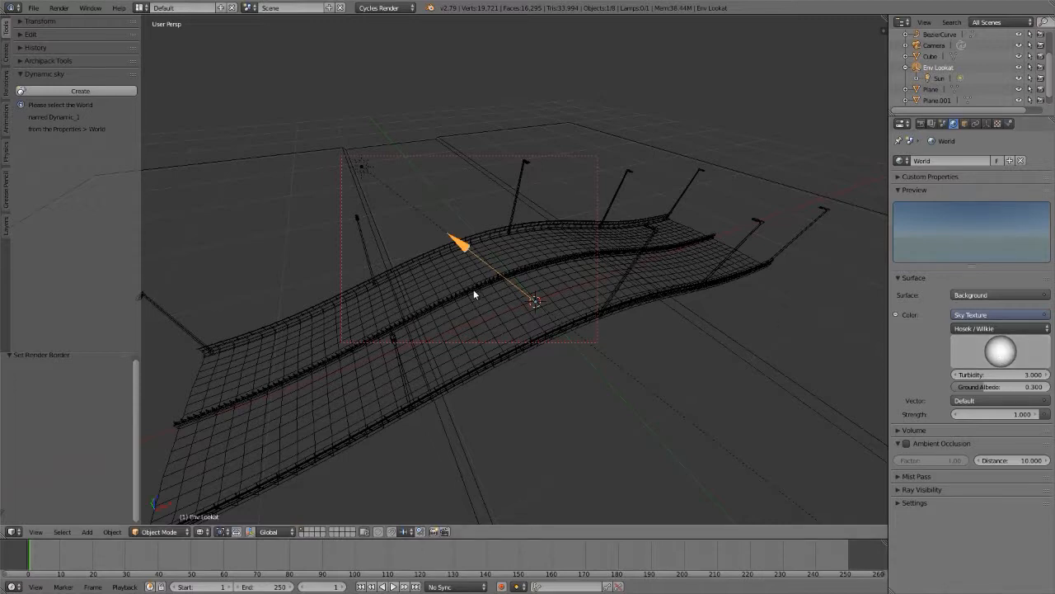
pyautogui.hotkey('shift', 'F3')
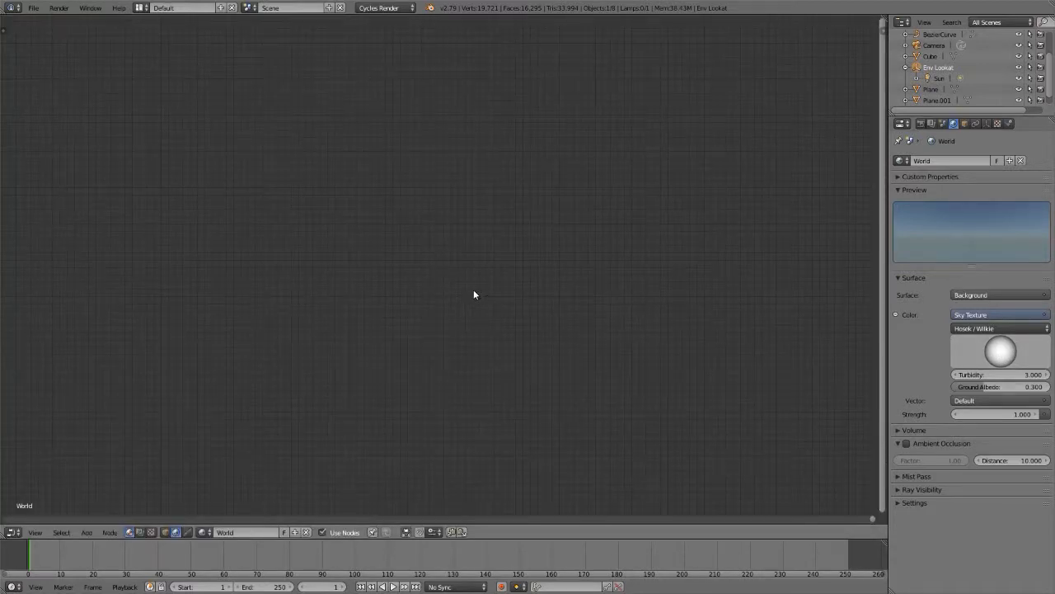
pyautogui.press('Home')
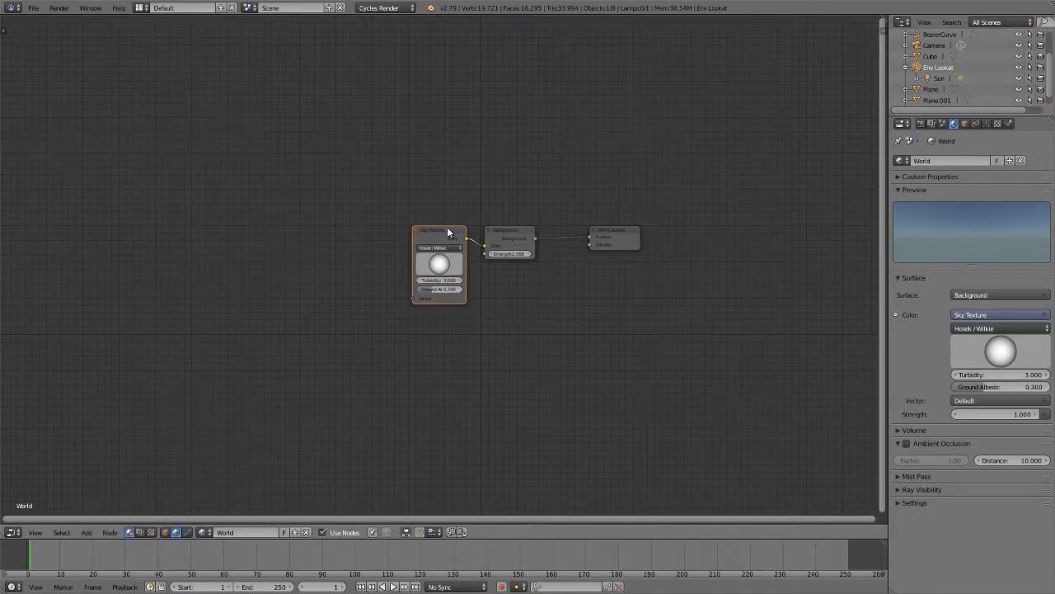
# Step: Add Texture Coordinate and Mapping nodes to the Sky Texture, feed Mapping from the Object output, and choose Env Lookat as its object
pyautogui.hotkey('ctrl', 't')
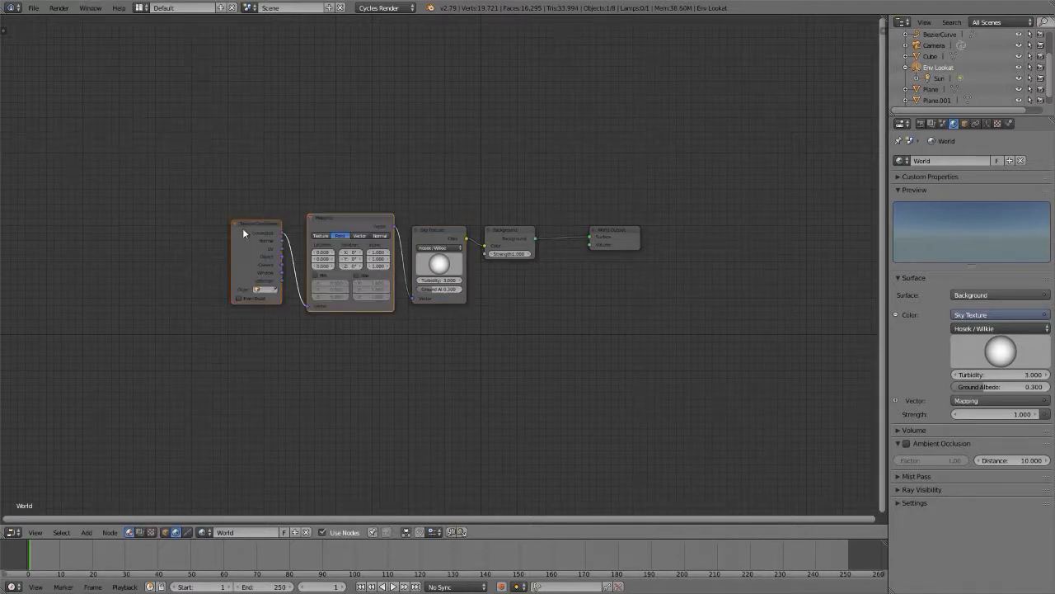
pyautogui.scroll(2, 243, 227)
pyautogui.moveTo(319, 284); pyautogui.dragTo(347, 348)
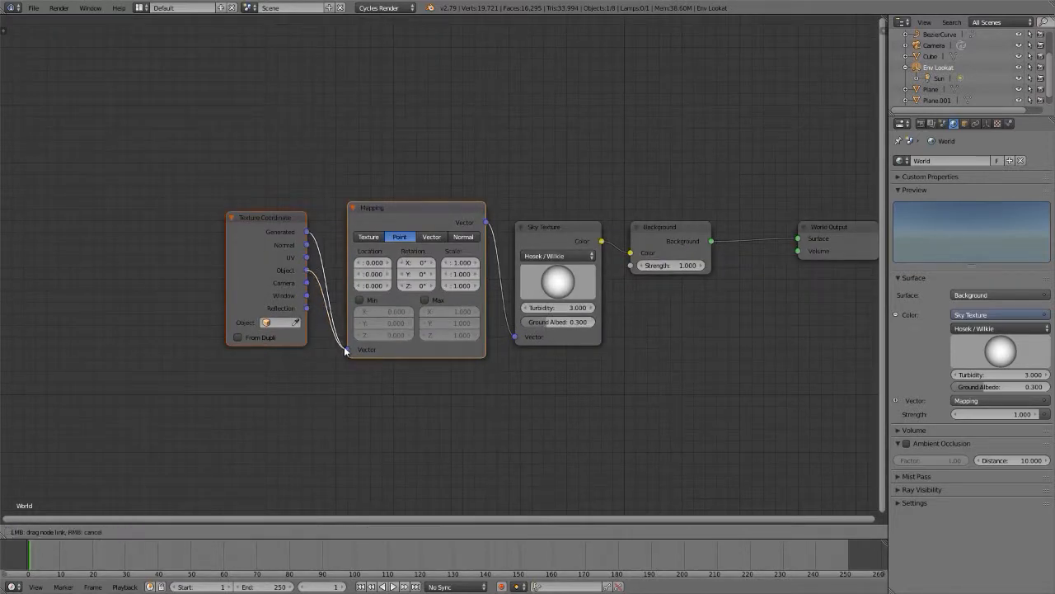
pyautogui.click(272, 322)
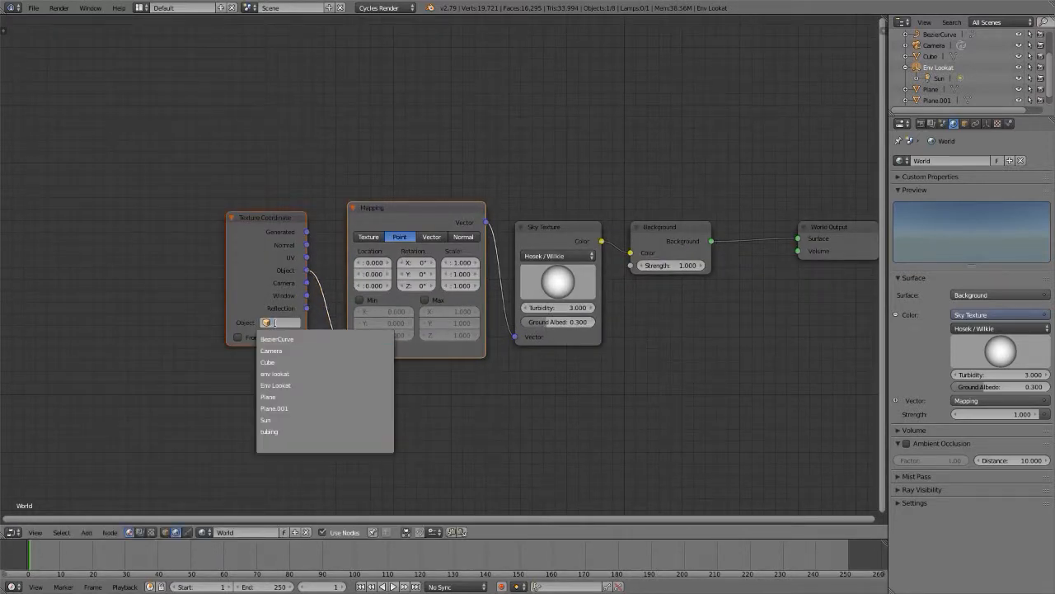
pyautogui.click(283, 385)
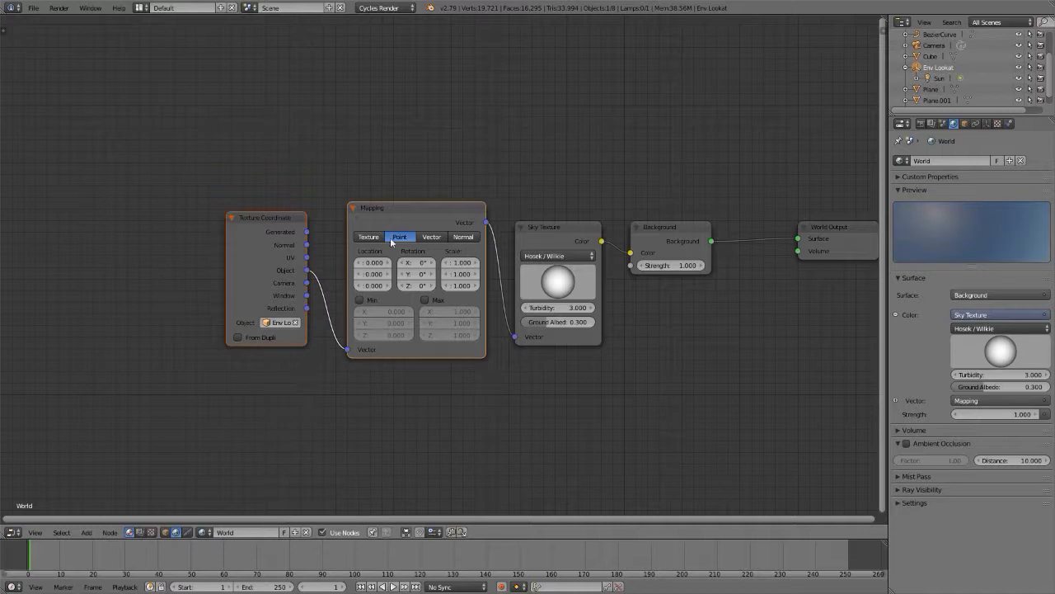
# Step: Return to the 3D scene, clear the render border, and show the road and sky in rendered shading
pyautogui.hotkey('shift', 'F5')
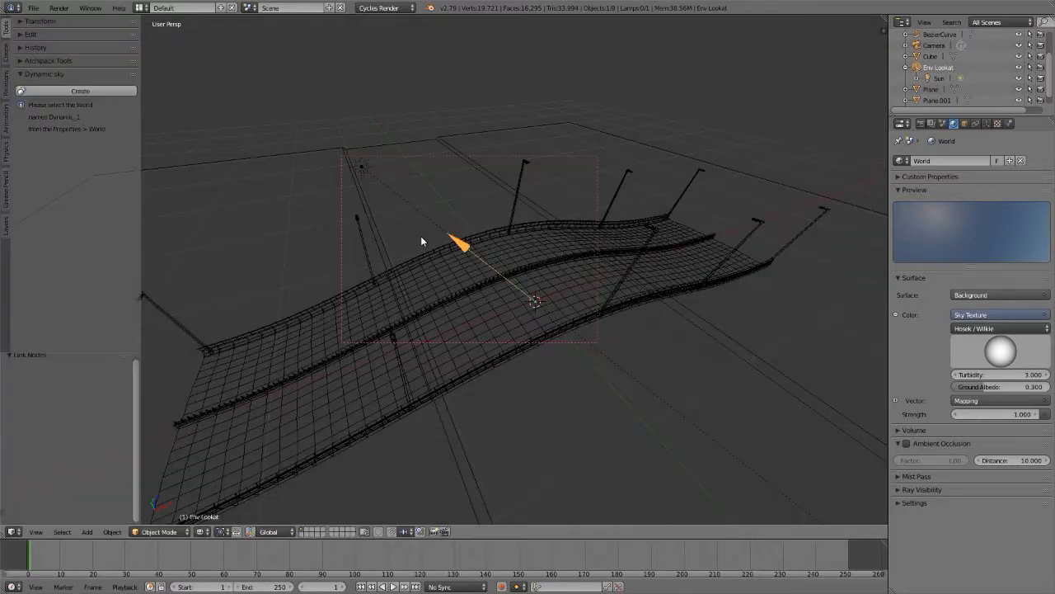
pyautogui.scroll(-6, 422, 235)
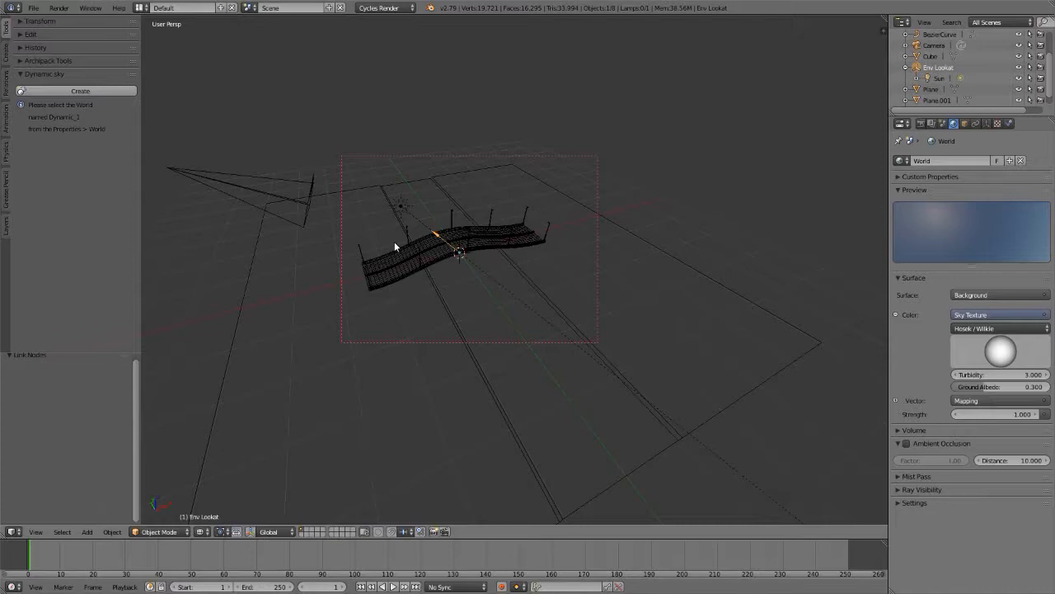
pyautogui.hotkey('ctrl', 'alt', 'b')
pyautogui.hotkey('shift', 'z')
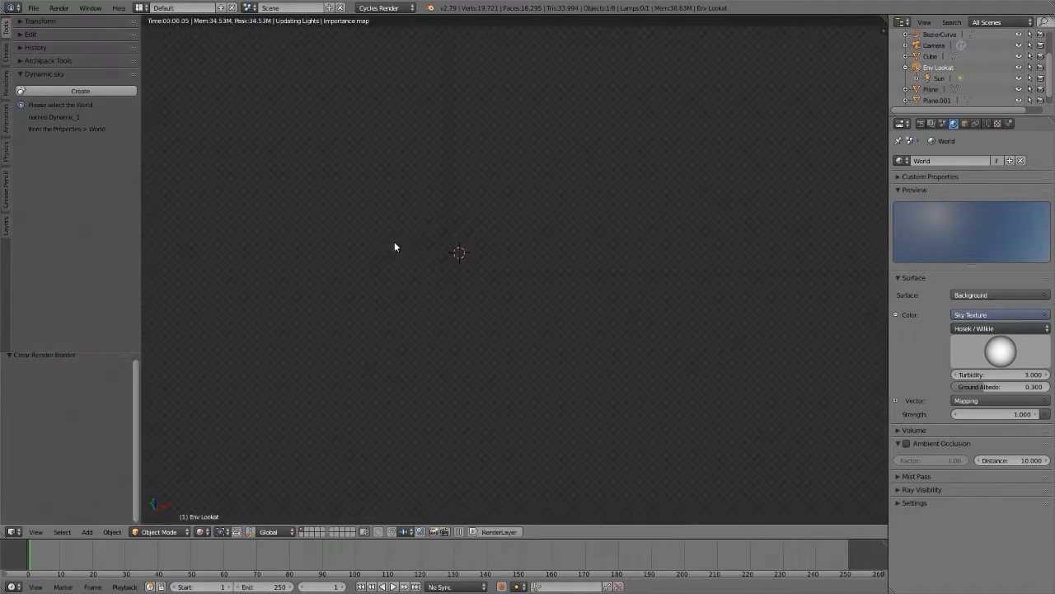
pyautogui.scroll(-4, 444, 251)
pyautogui.moveTo(445, 257); pyautogui.dragTo(495, 207, button='middle')
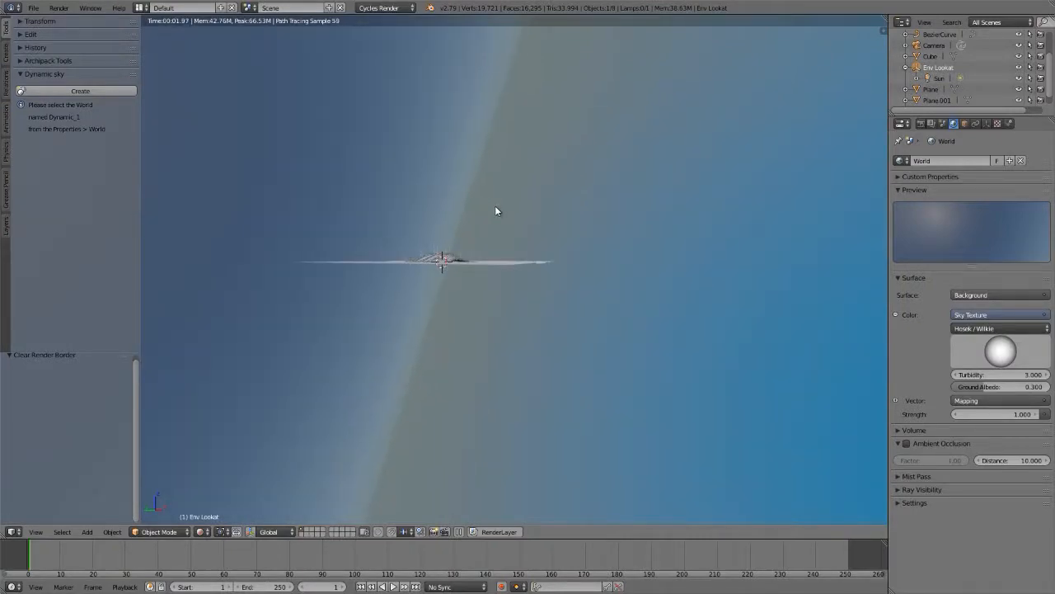
# Step: Try trackball-rotating the Env Lookat empty while watching the rendered sky and the road's shadows
pyautogui.press('r')
pyautogui.press('r')
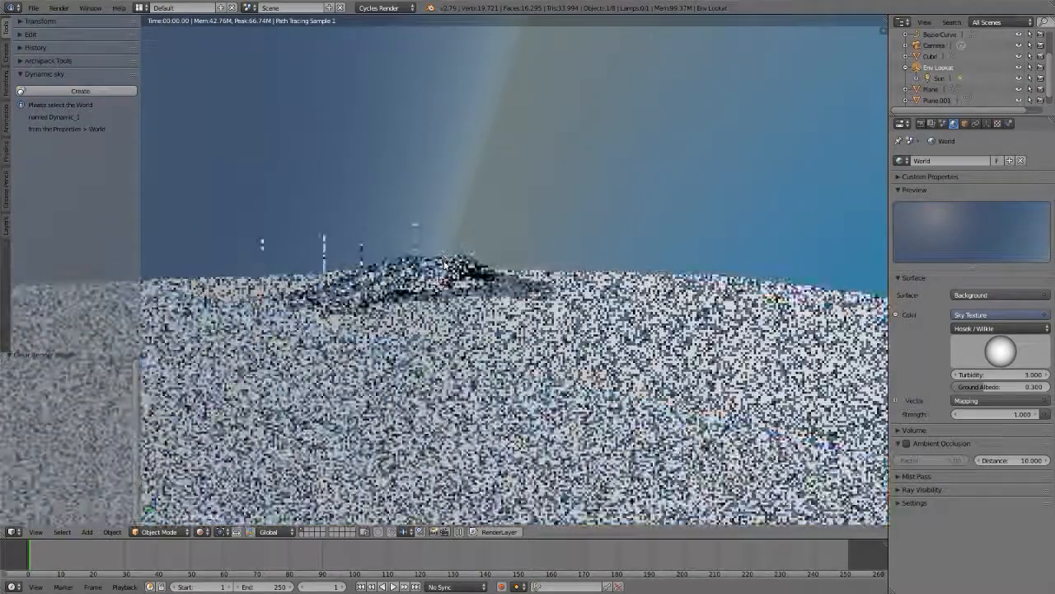
pyautogui.click(443, 260)
pyautogui.keyDown('shift'); pyautogui.moveTo(423, 272); pyautogui.dragTo(443, 305, button='middle'); pyautogui.keyUp('shift')
pyautogui.scroll(1, 444, 305)
pyautogui.scroll(-4, 483, 346)
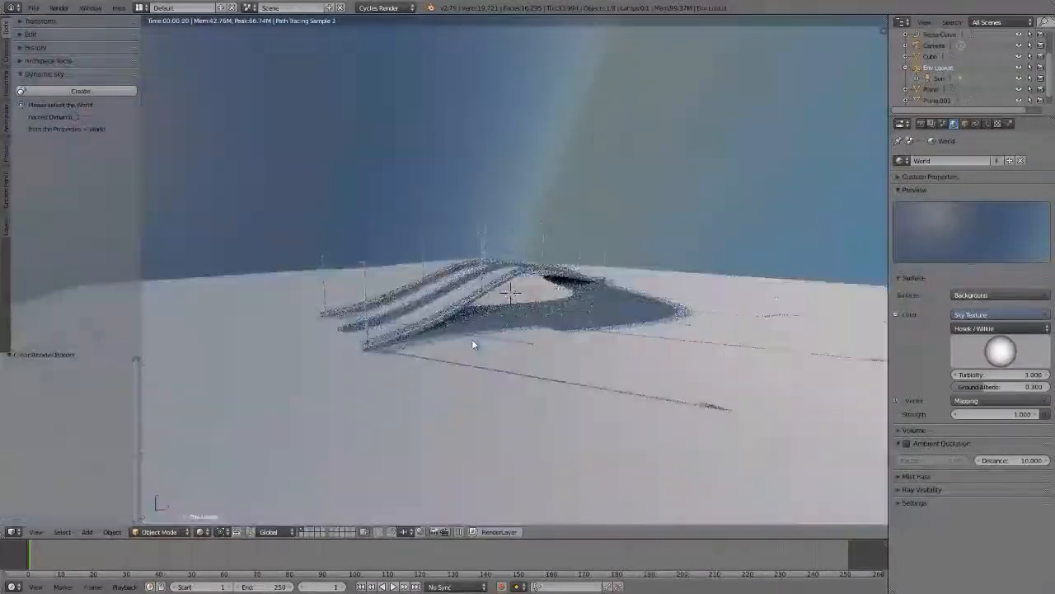
pyautogui.scroll(1, 466, 293)
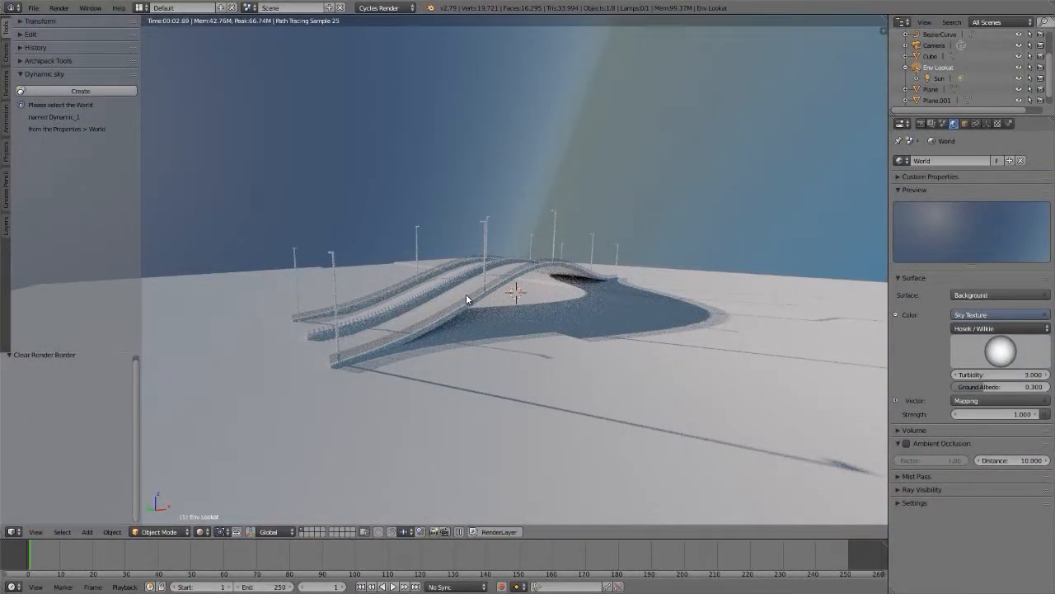
pyautogui.press('r')
pyautogui.press('r')
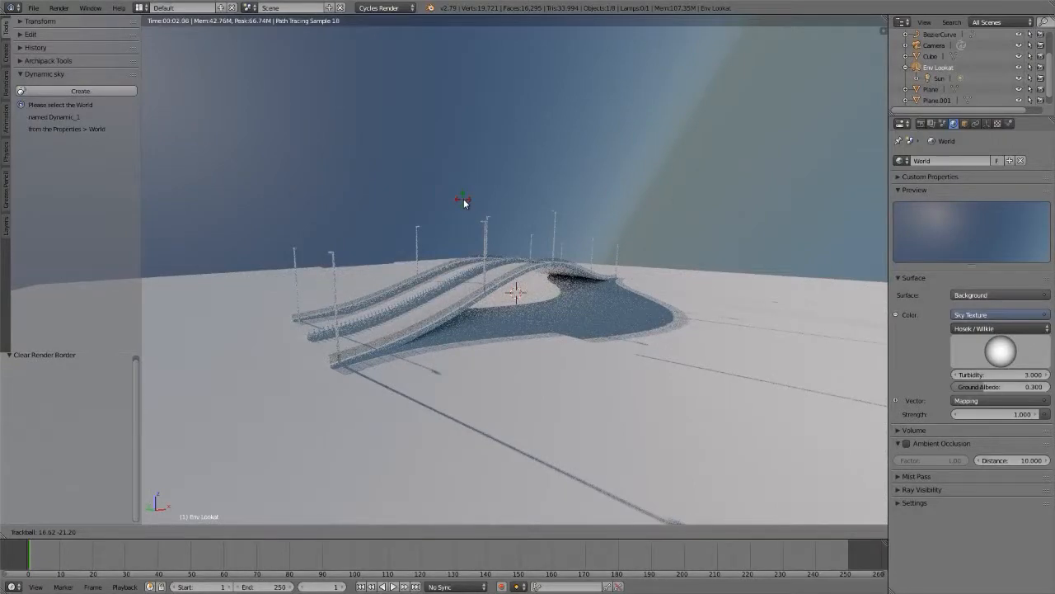
pyautogui.click(464, 202)
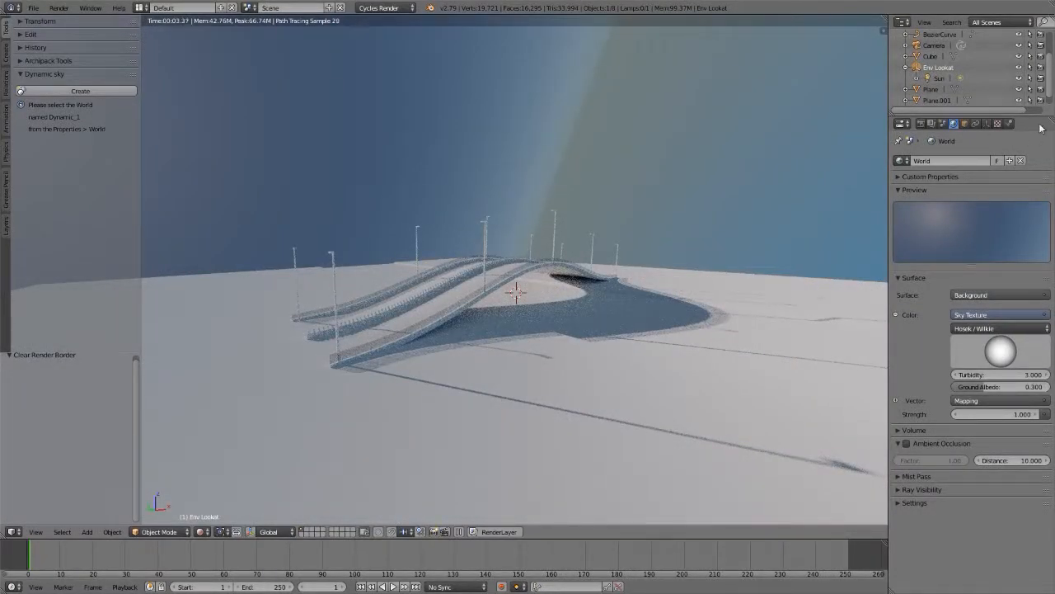
# Step: Switch the scene's world back to Dynamic_1, look over its whole node network, and return to the rendered 3D scene
pyautogui.click(901, 160)
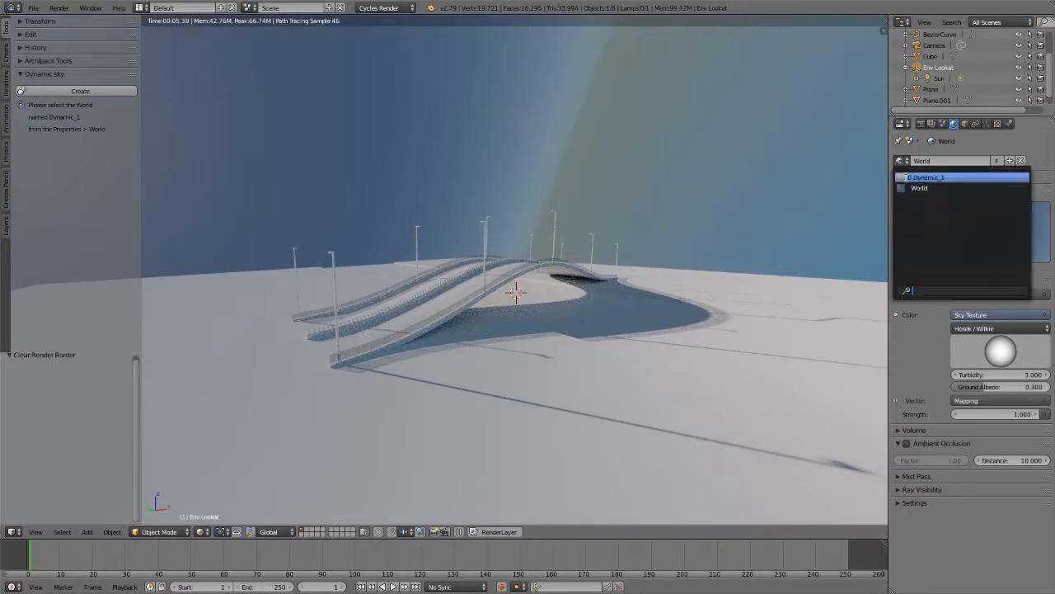
pyautogui.click(927, 178)
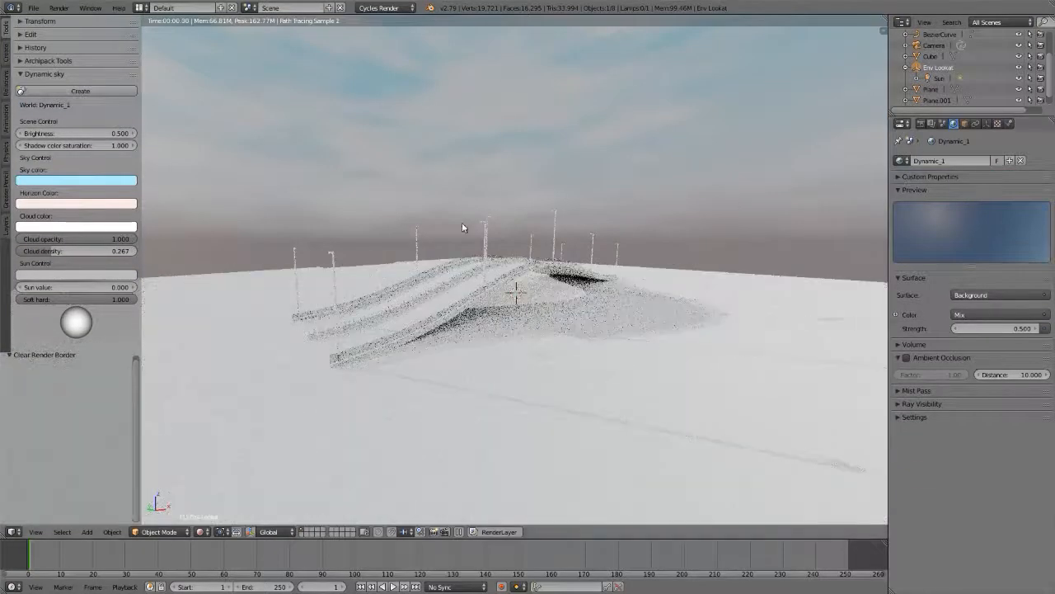
pyautogui.hotkey('shift', 'F3')
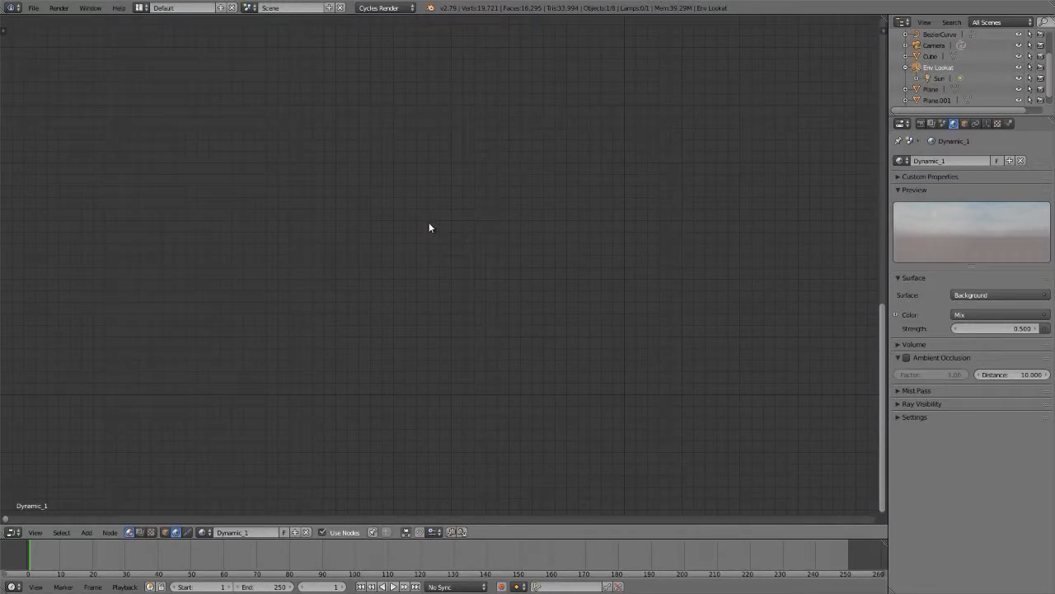
pyautogui.press('KP_Decimal')
pyautogui.scroll(-8, 430, 222)
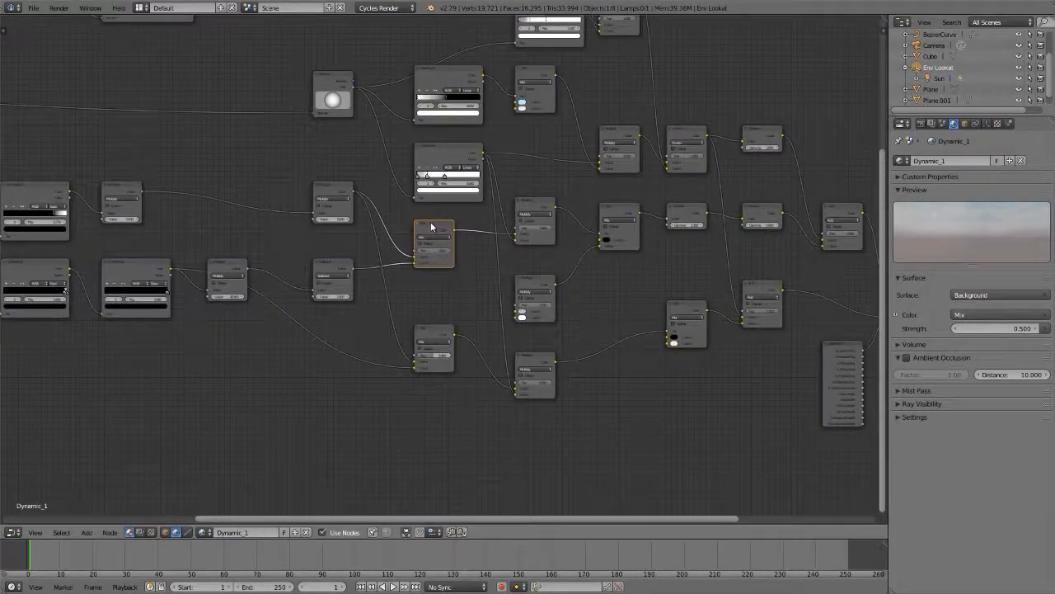
pyautogui.scroll(-4, 430, 226)
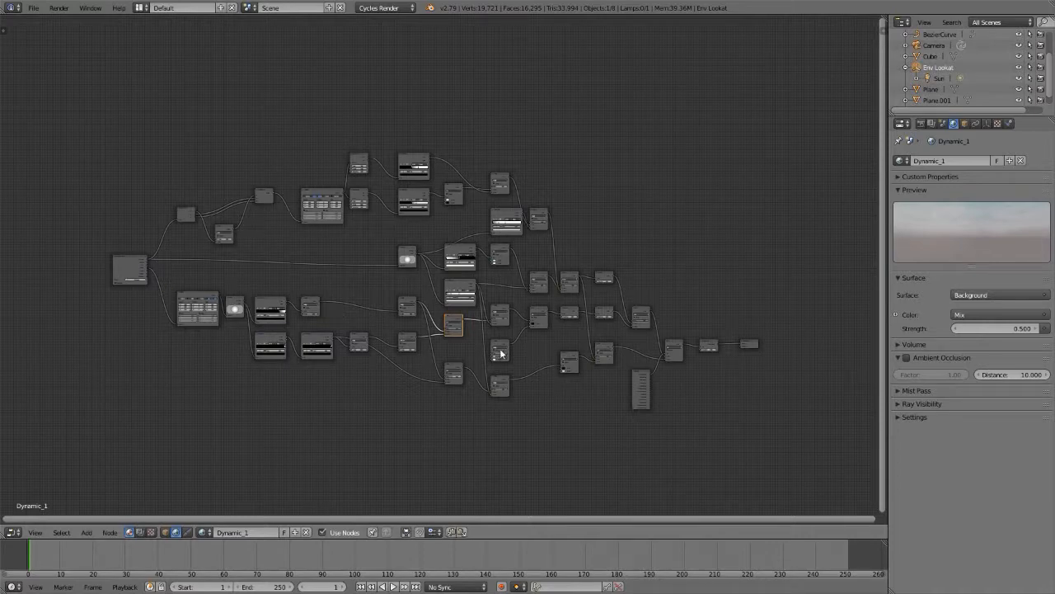
pyautogui.hotkey('shift', 'F5')
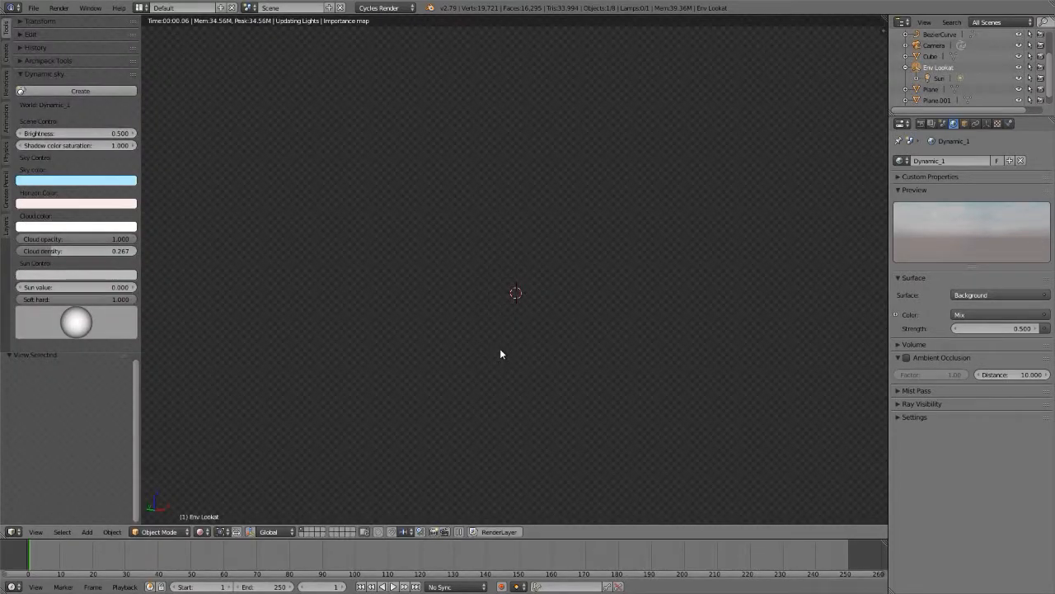